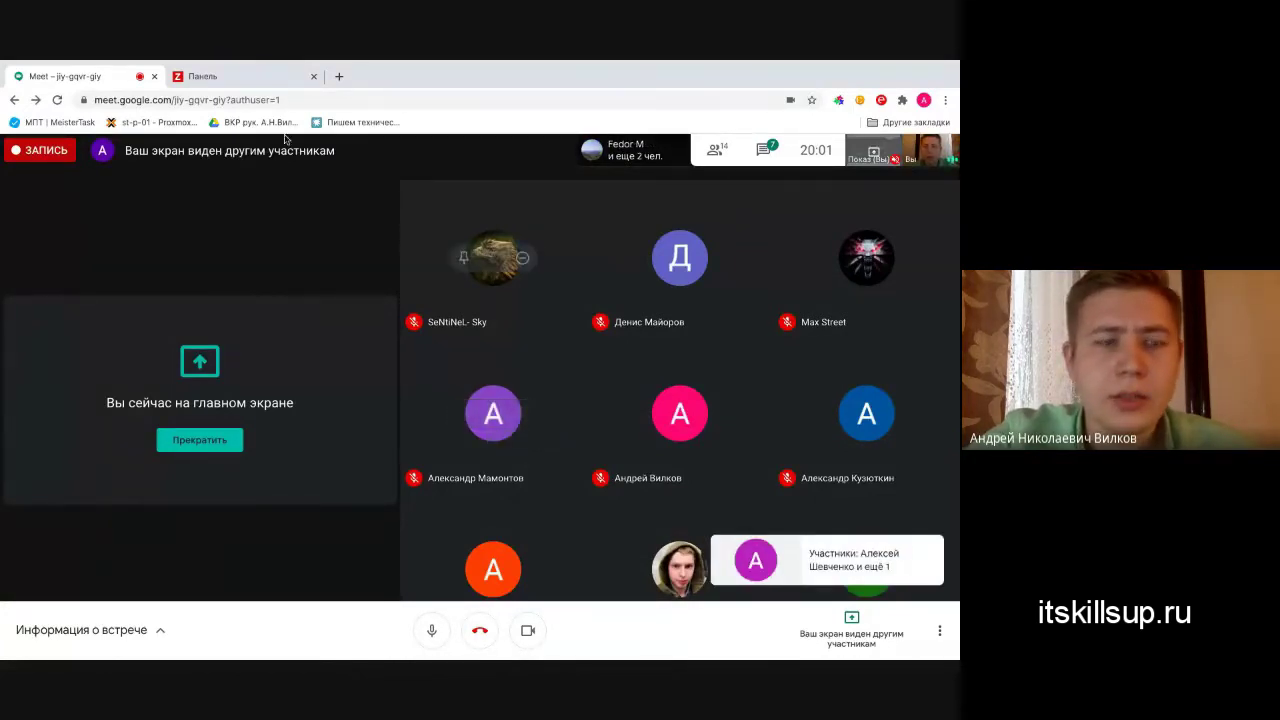
- Switch to the Zabbix page and create a host group named ObjectInternet
left_click(254, 77)
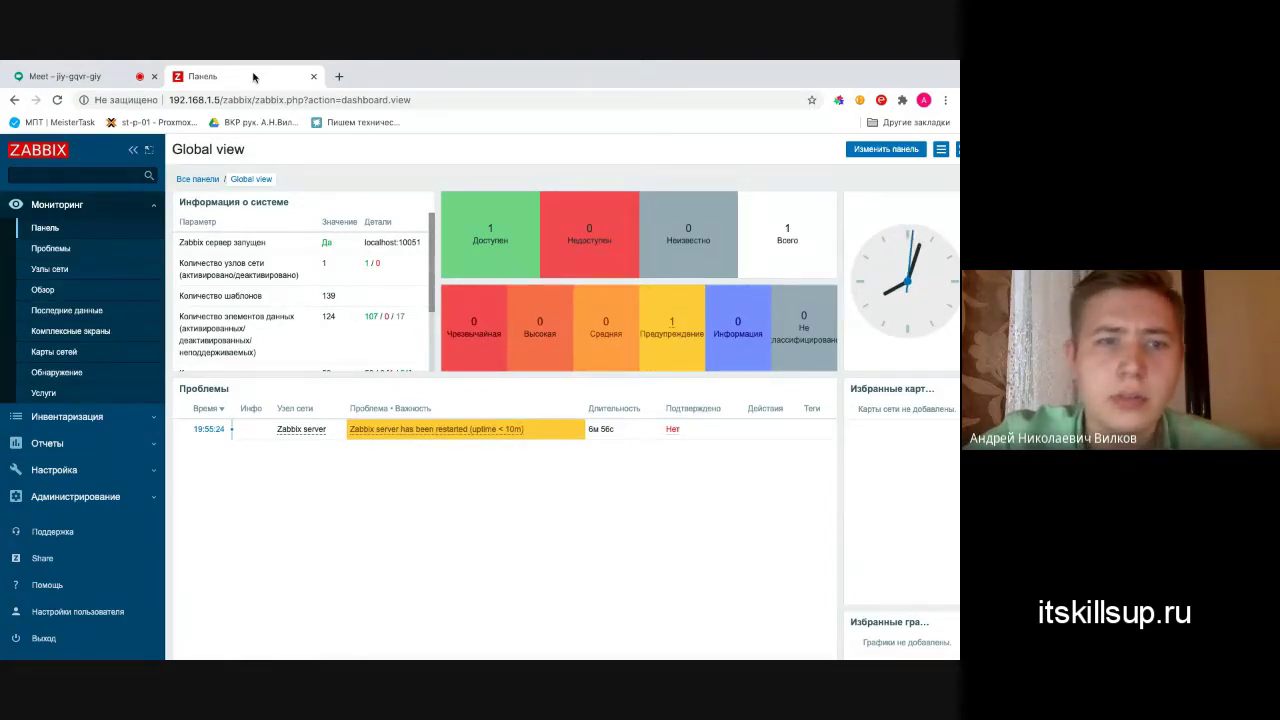
left_click(115, 481)
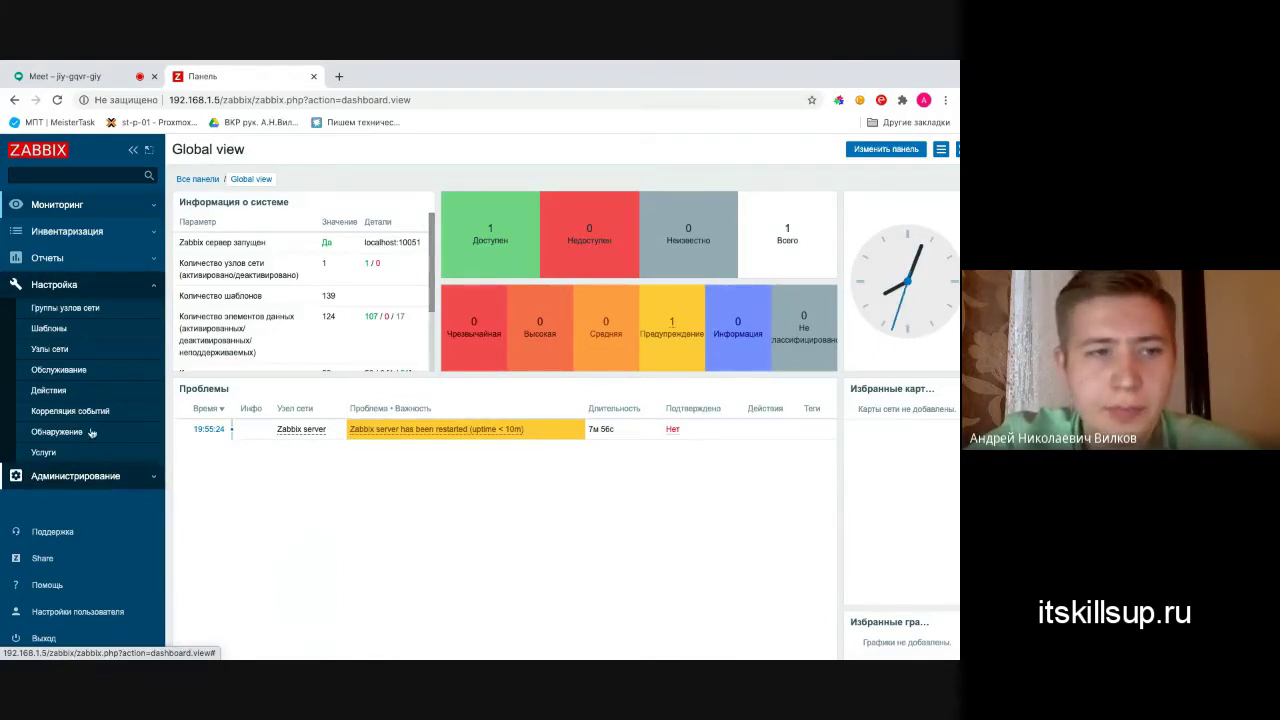
left_click(63, 311)
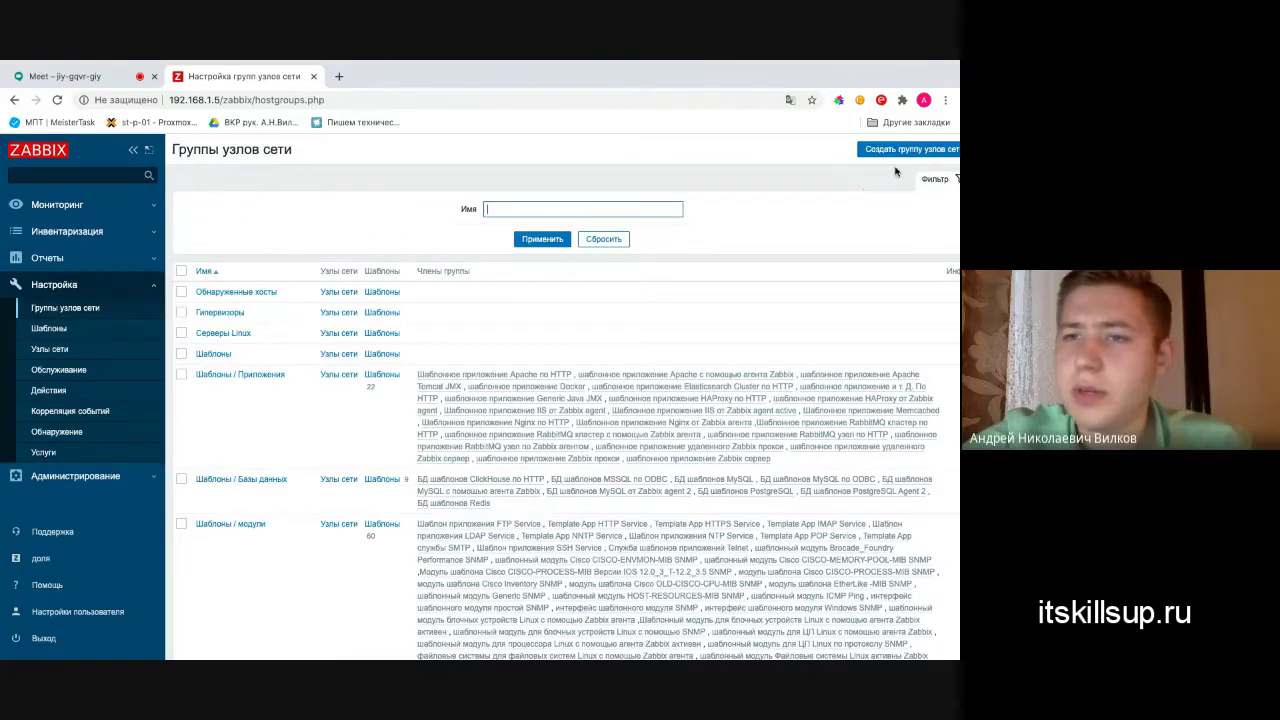
scroll(895, 172, "right", 1)
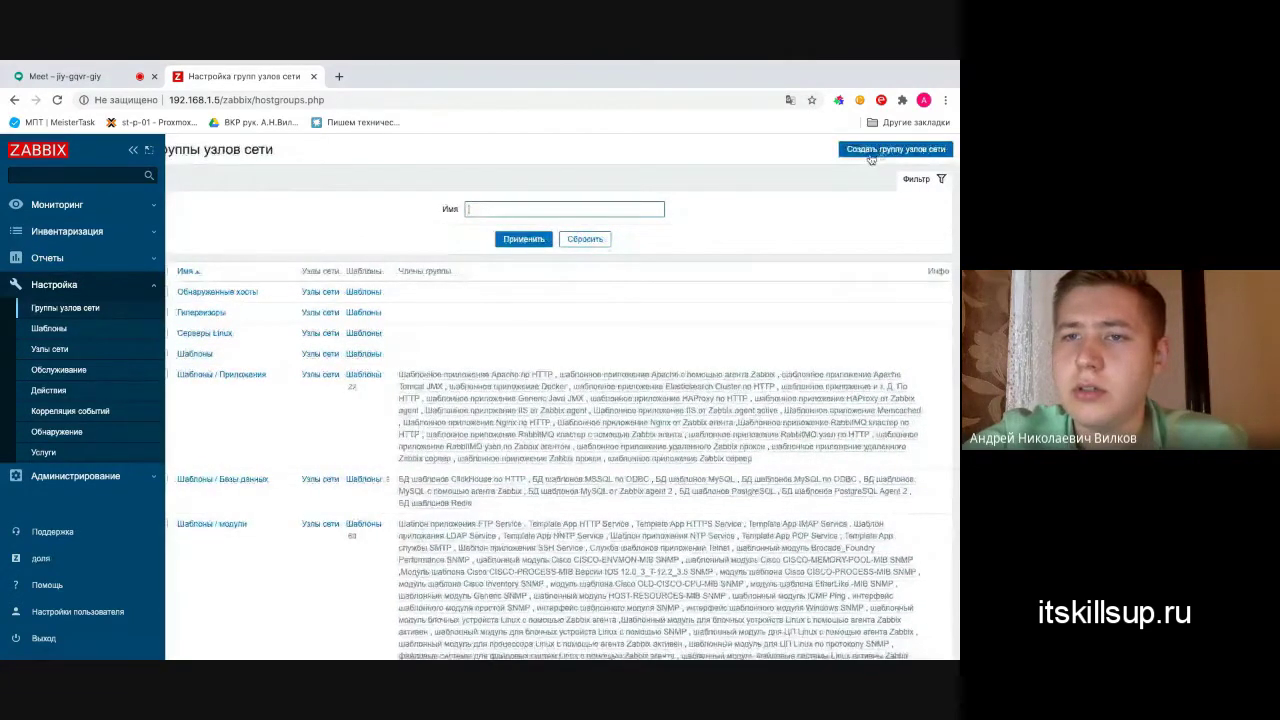
left_click(872, 153)
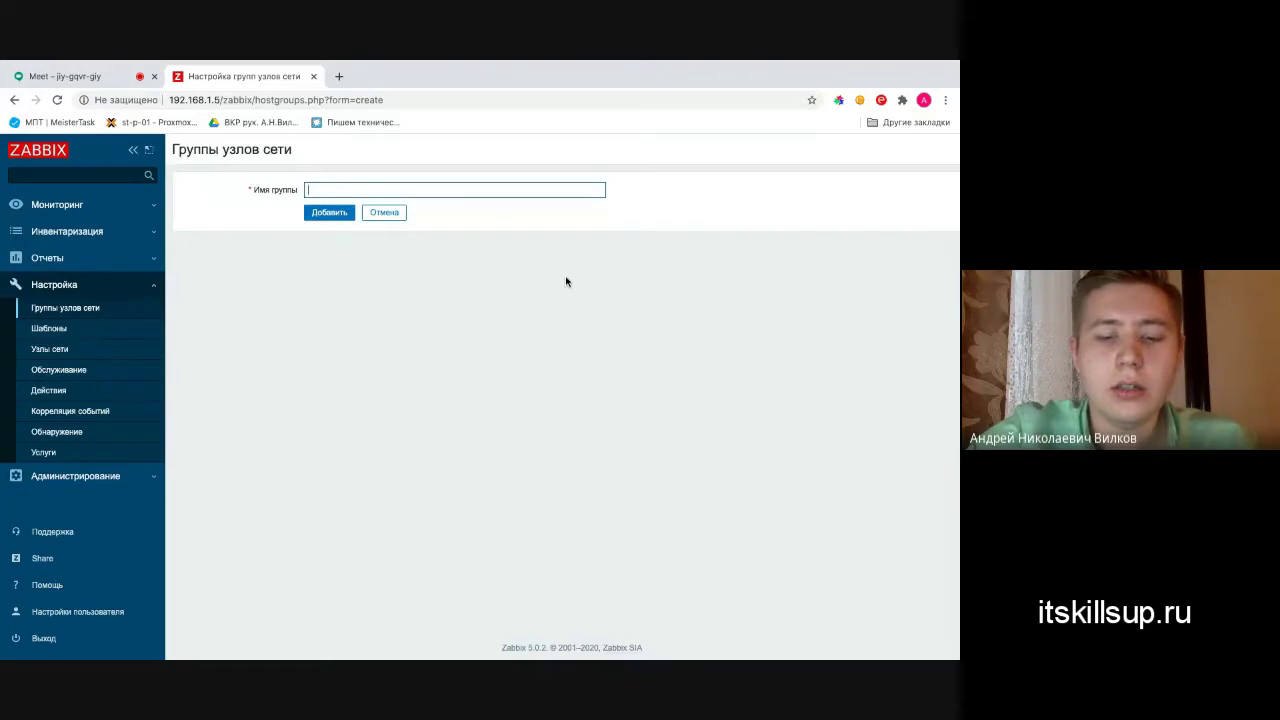
type("Object")
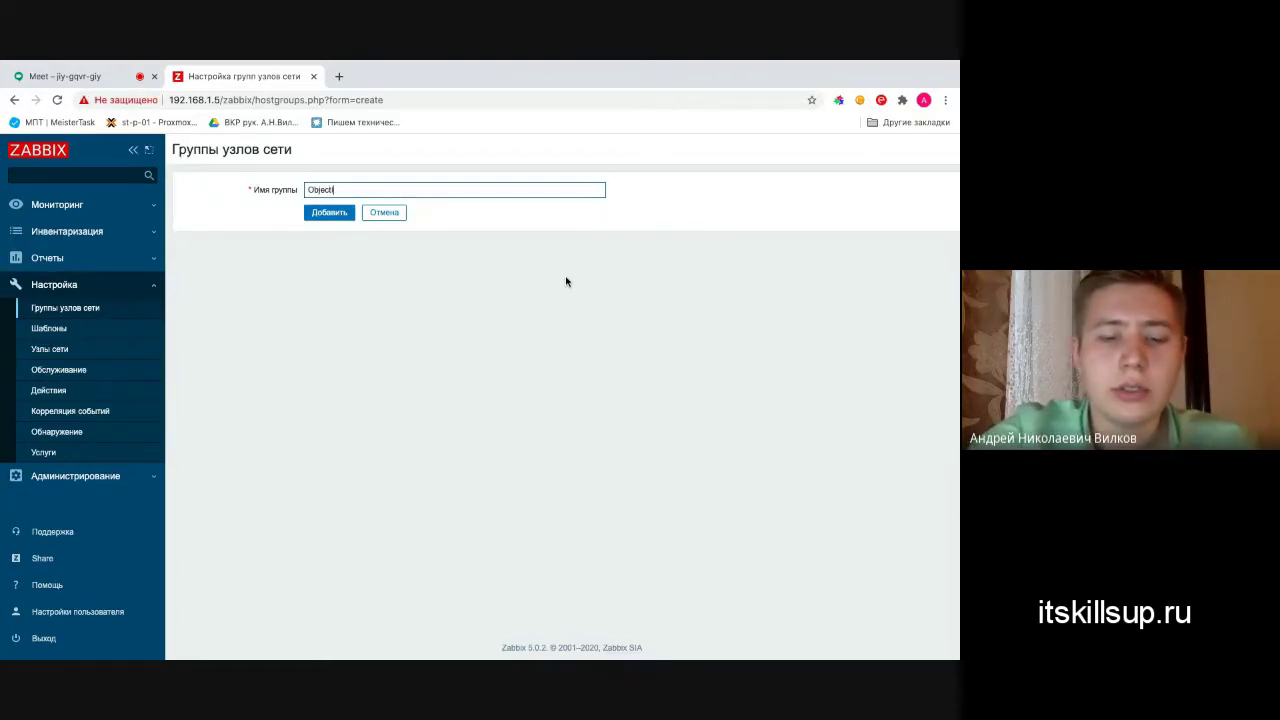
type("Internet")
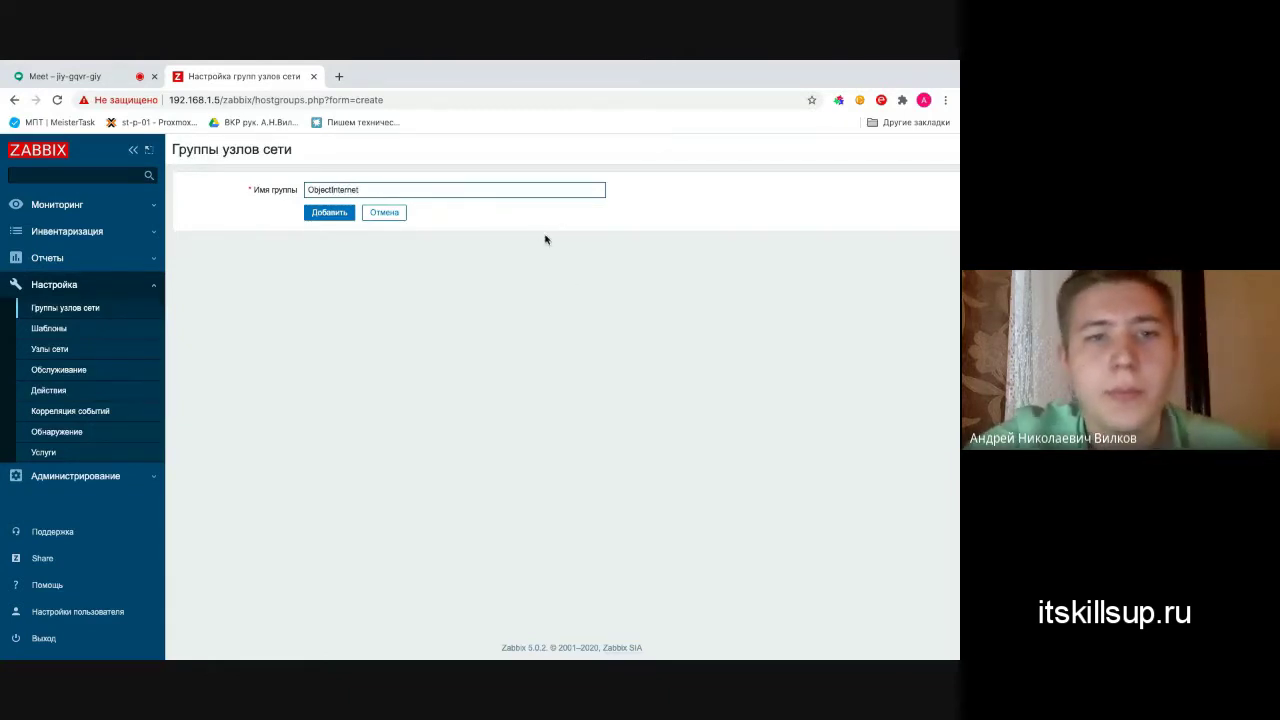
left_click(333, 213)
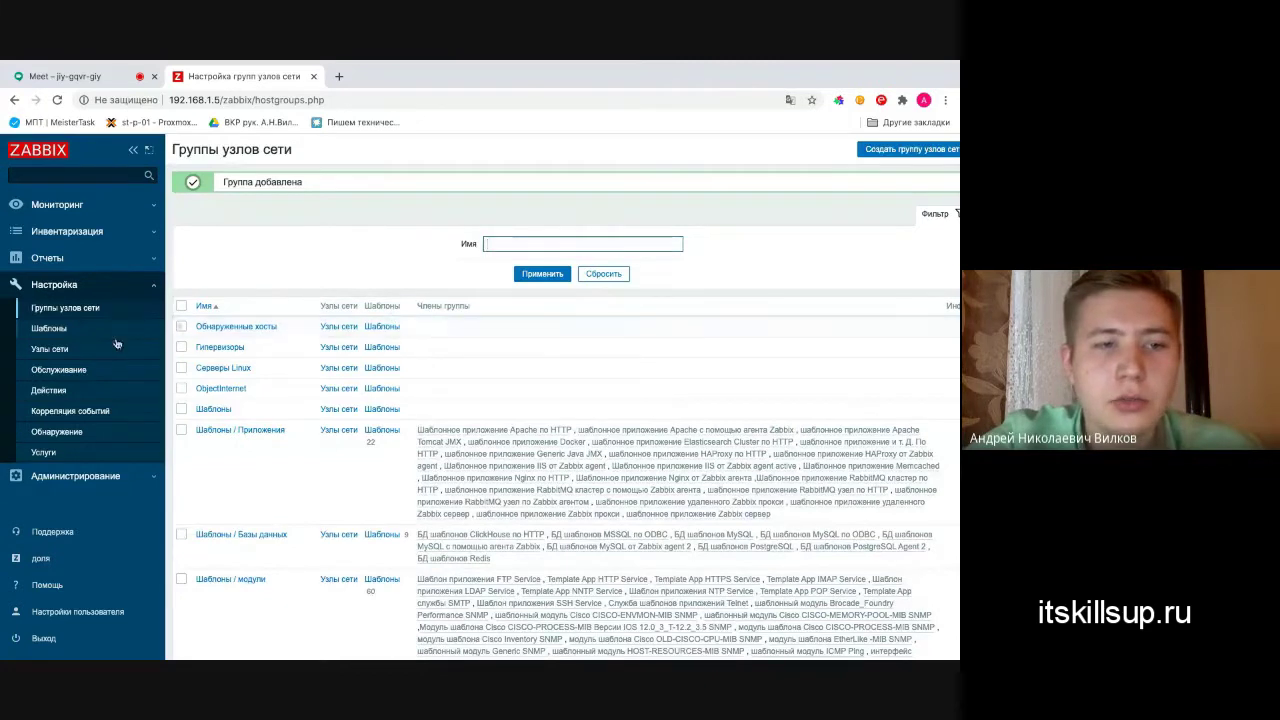
- Start creating a new host in the host configuration and name it DNSGoogle
left_click(86, 349)
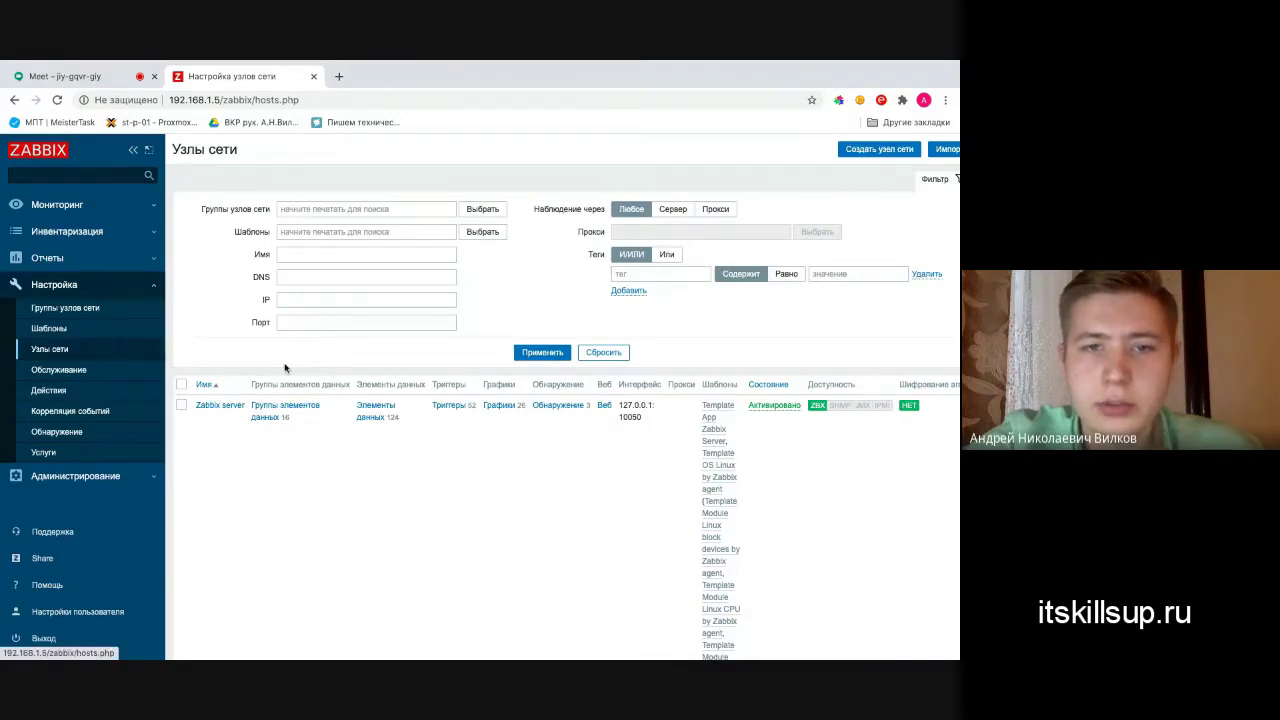
scroll(780, 268, "right", 1)
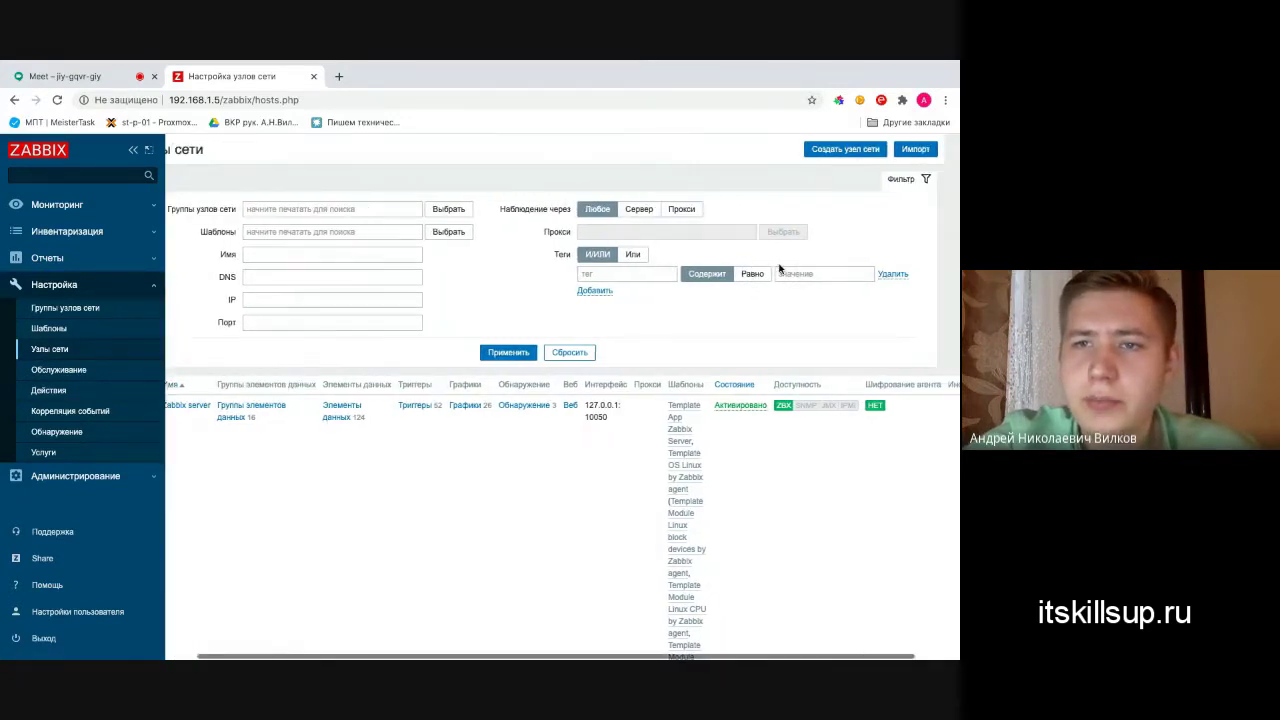
left_click(840, 151)
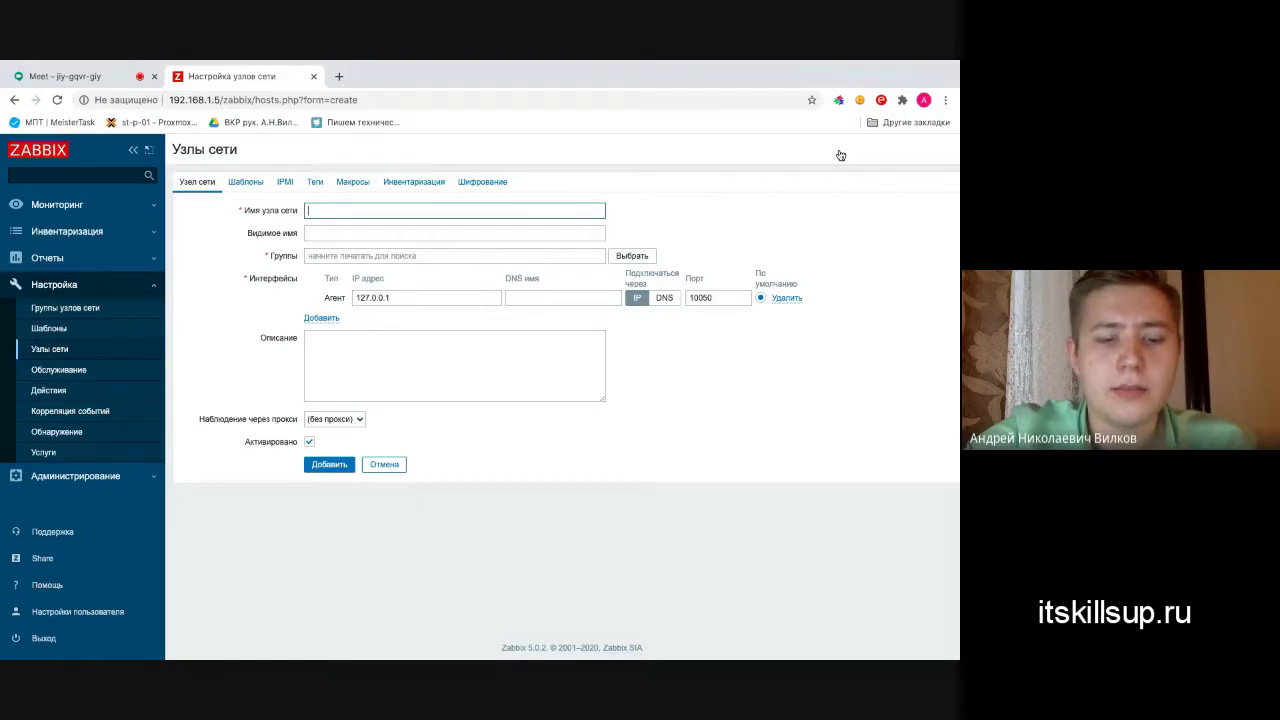
type("D")
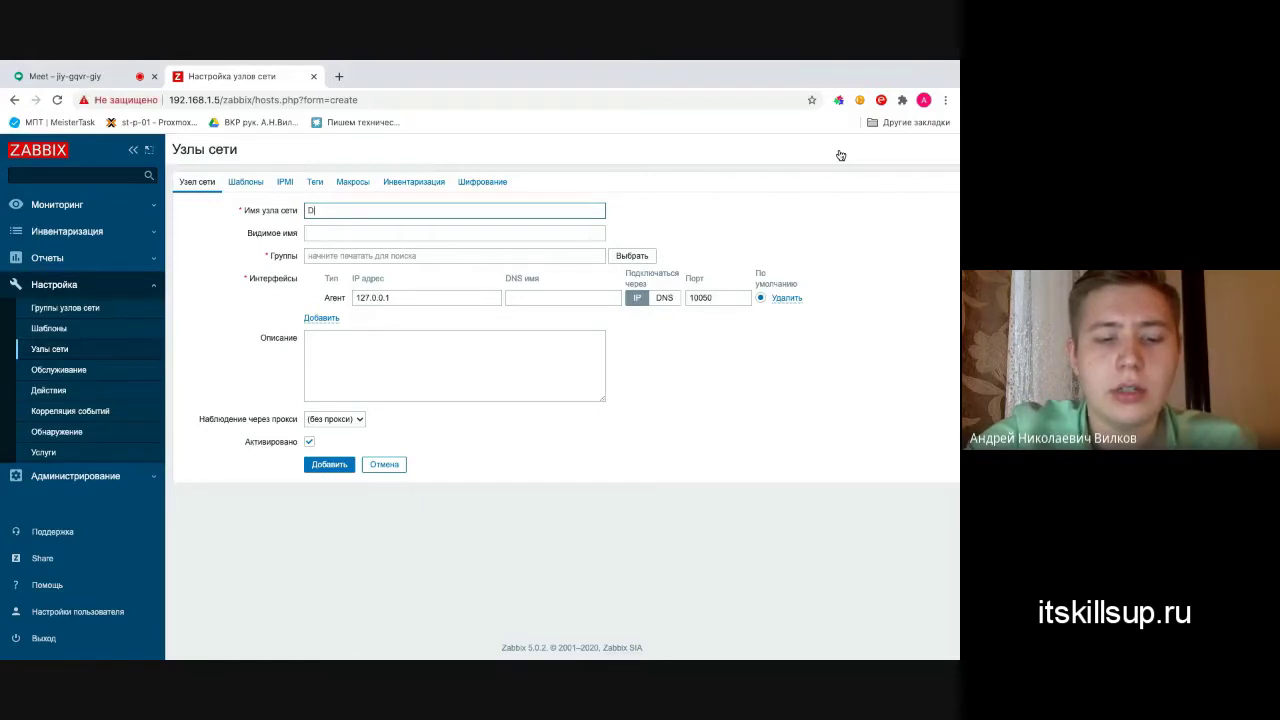
type("N")
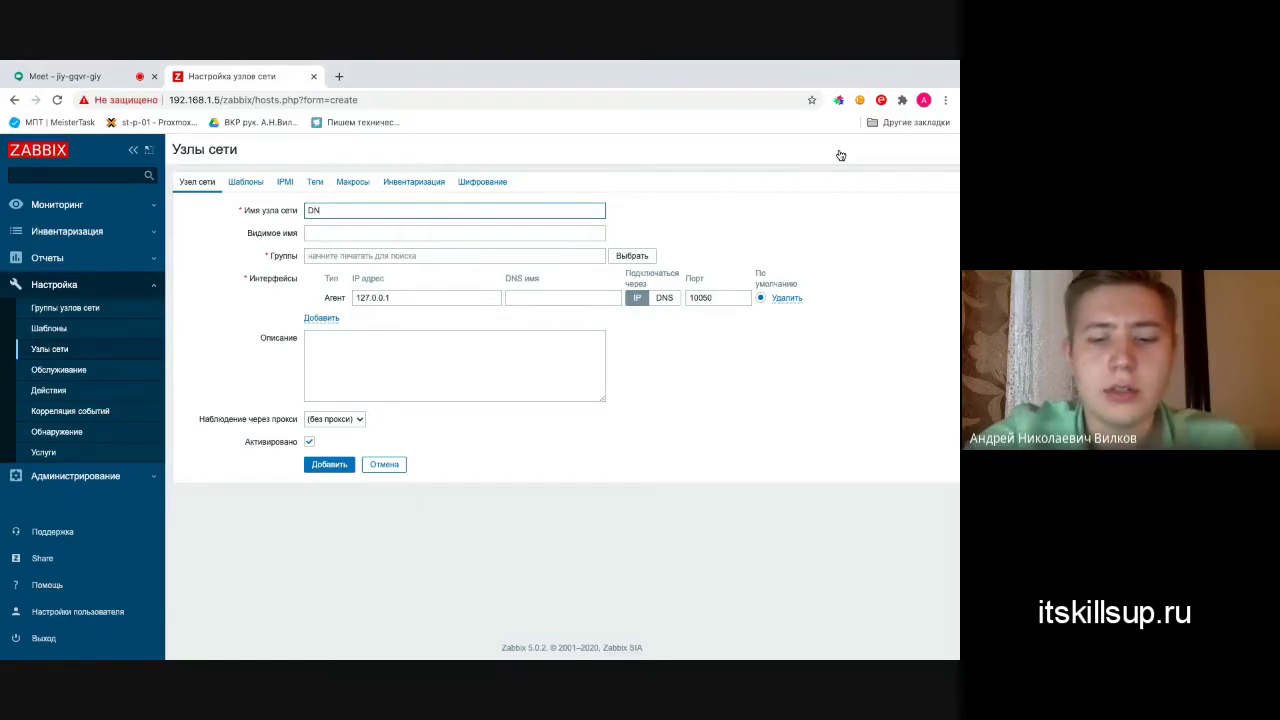
type("S")
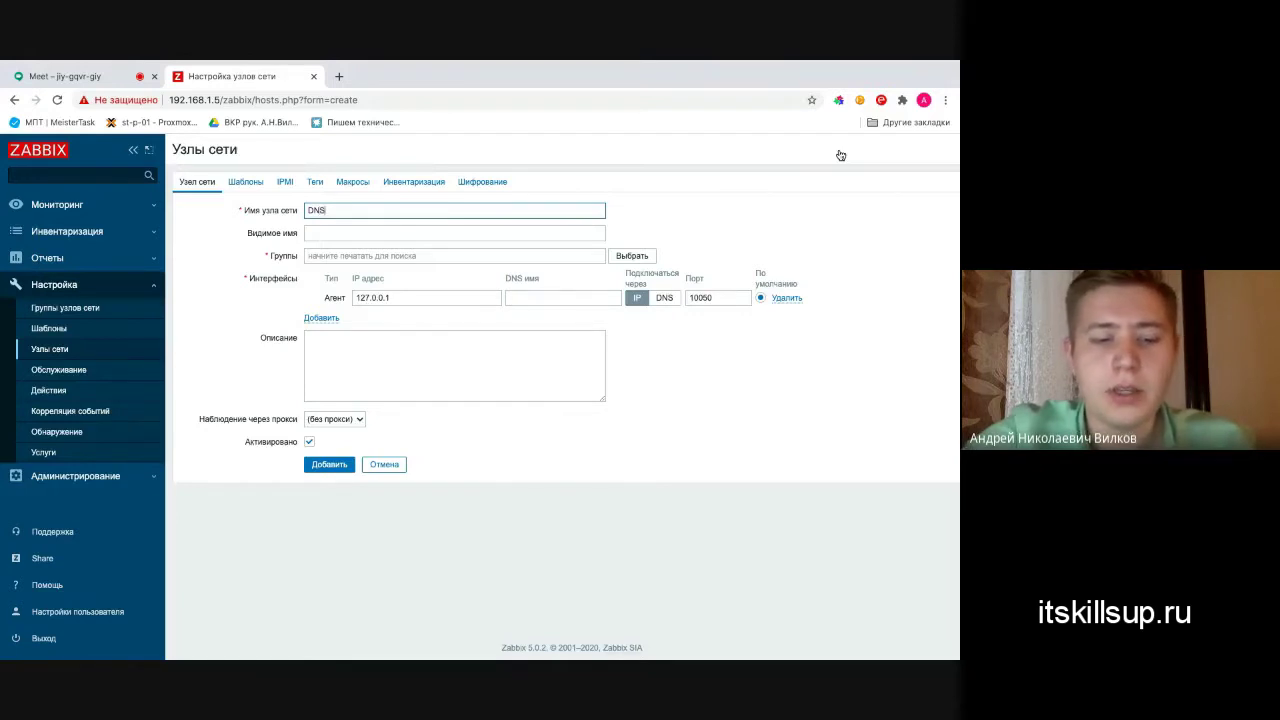
type("Google")
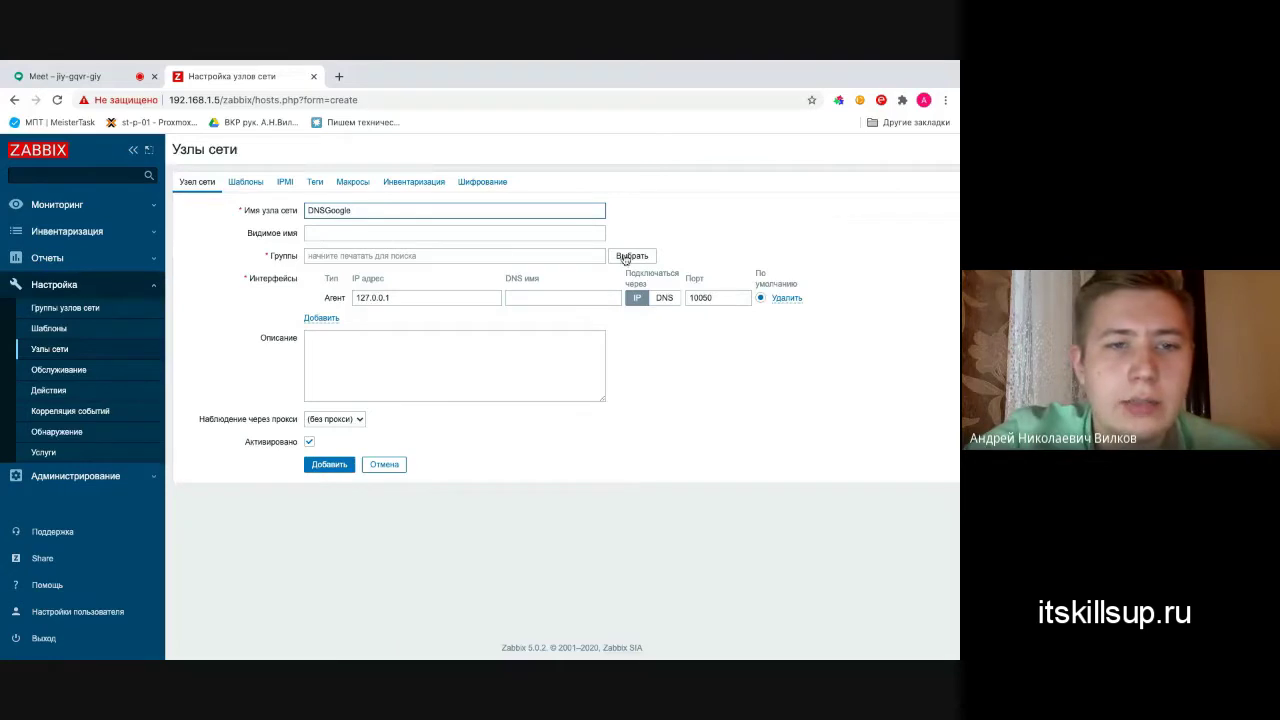
- Assign the DNSGoogle host to the ObjectInternet group
left_click(368, 258)
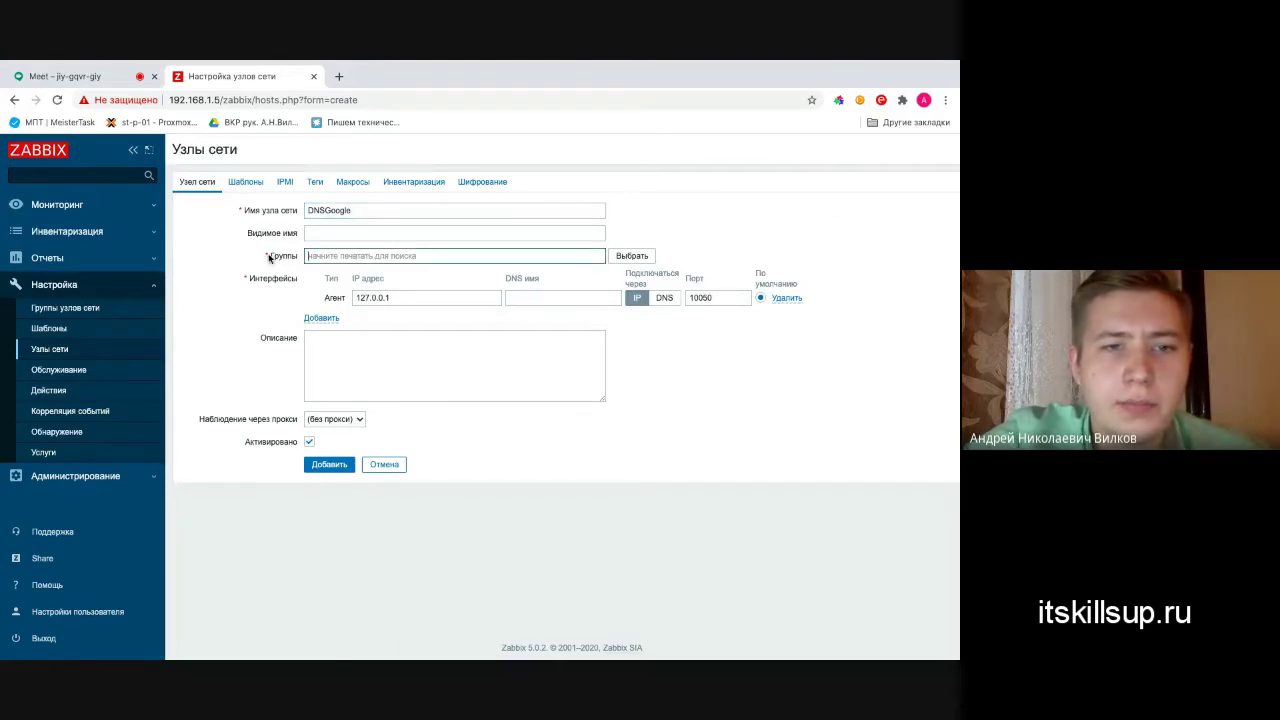
left_click_drag(298, 257, 262, 260)
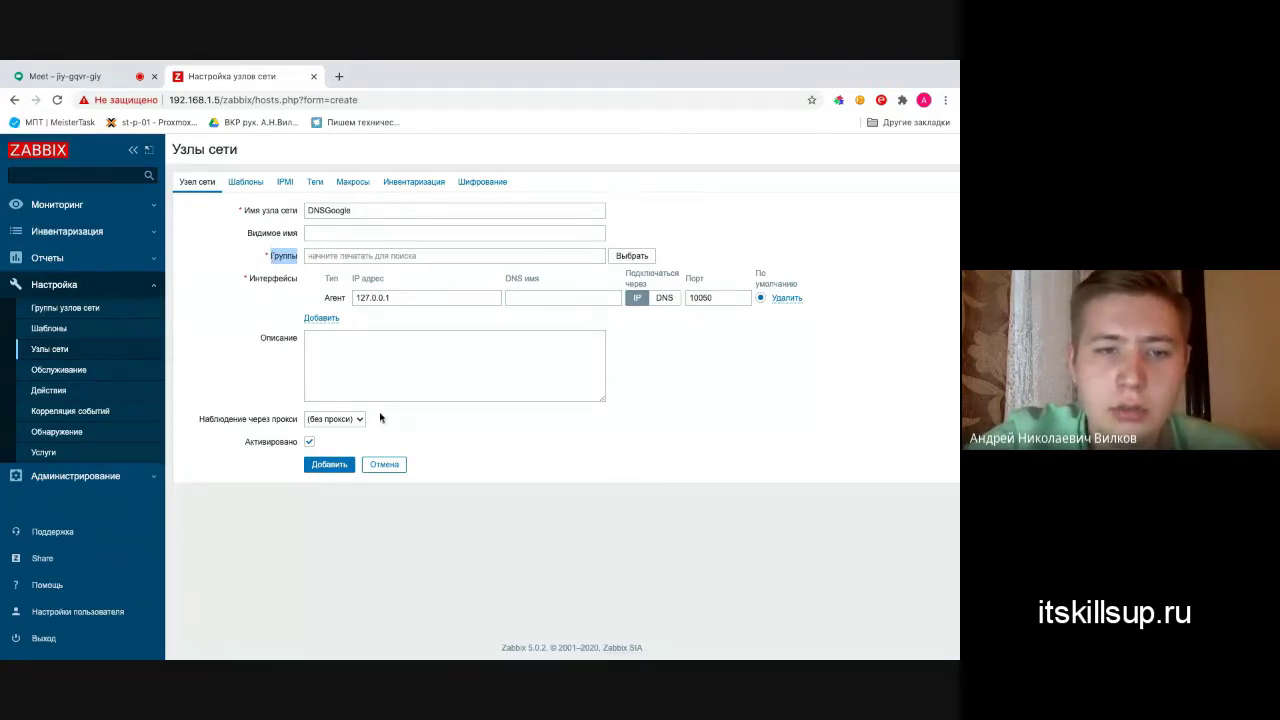
left_click(323, 466)
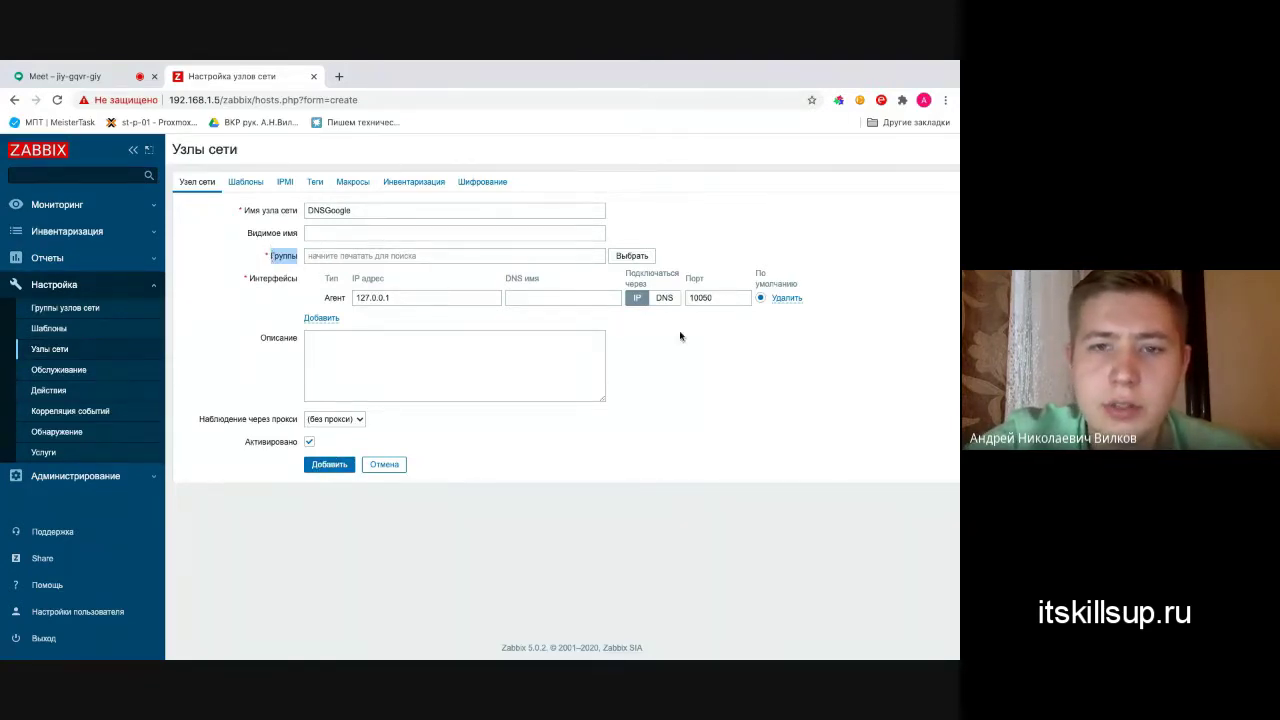
left_click(635, 258)
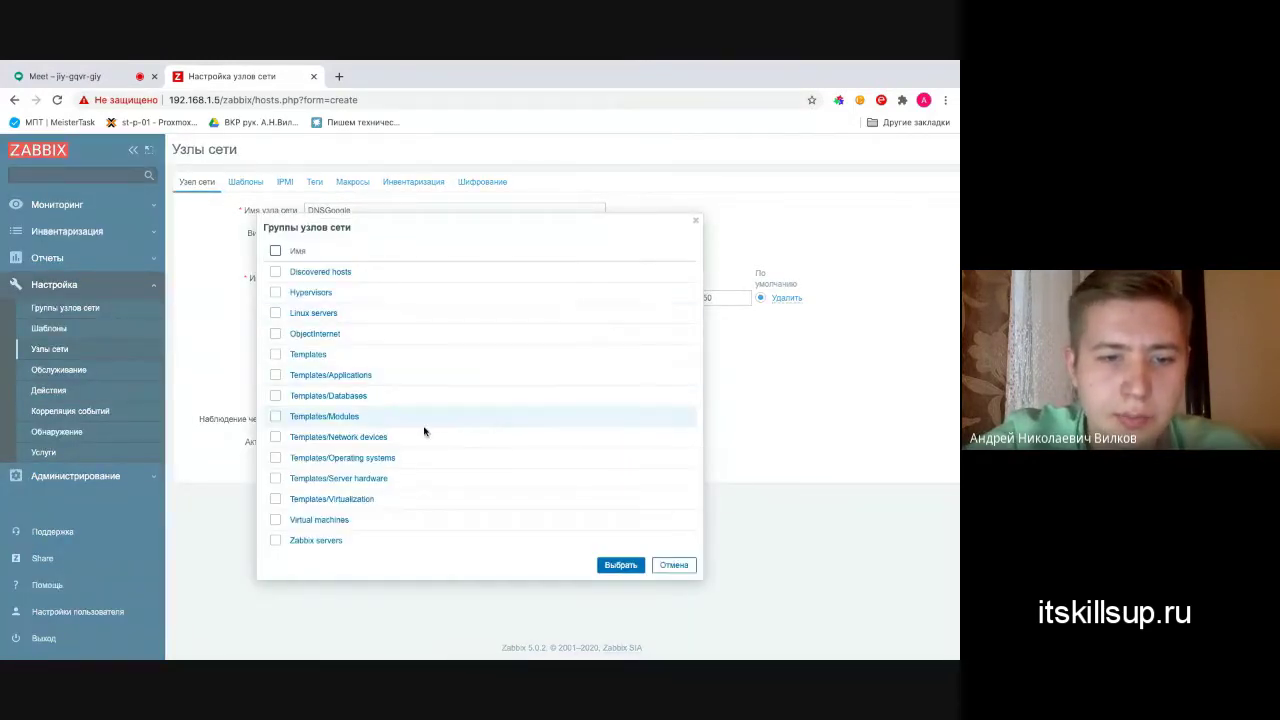
left_click(275, 334)
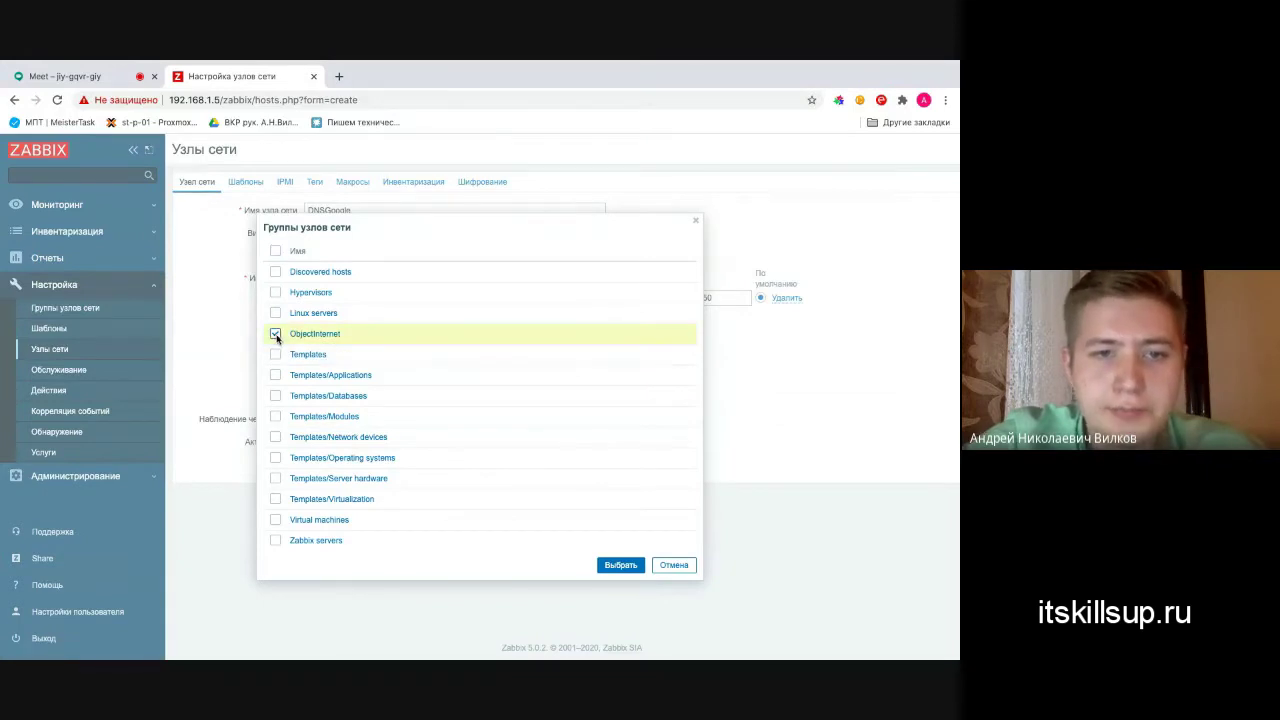
left_click(622, 567)
- Set the agent interface's IP address to 8.8.8.8 and add the DNSGoogle host
triple_click(457, 318)
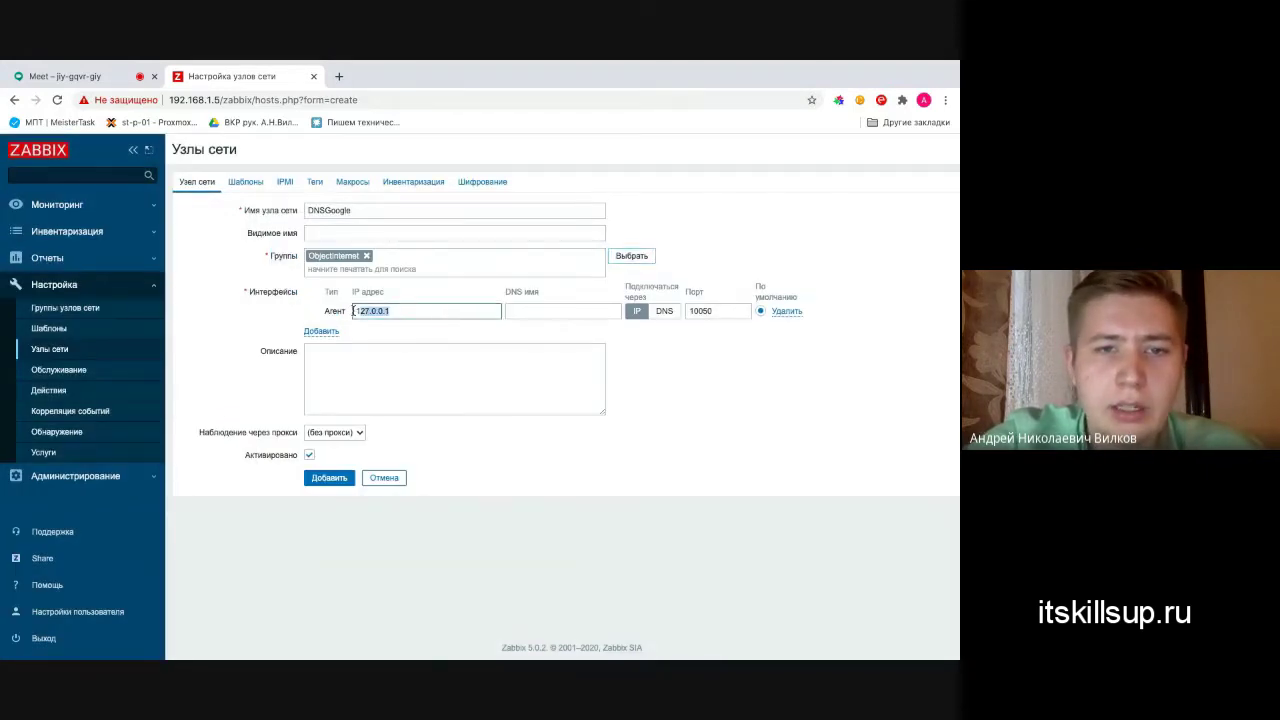
key("BackSpace")
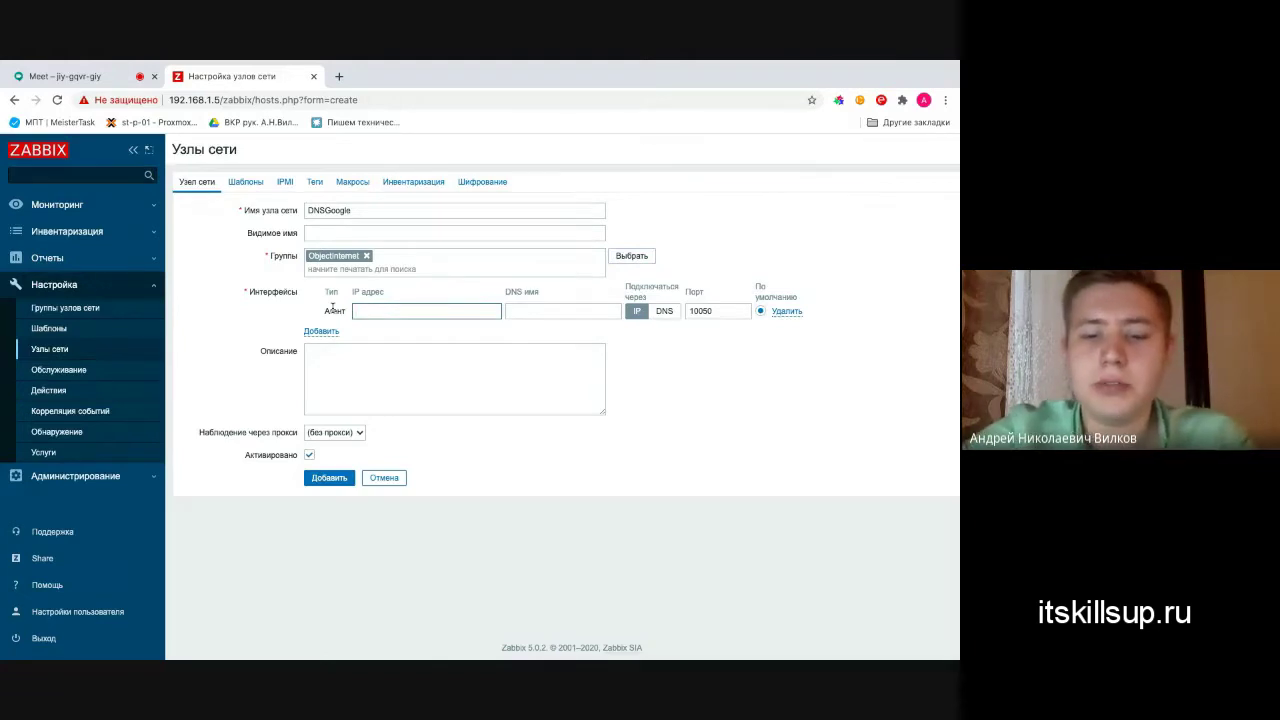
type("8.8.8.8")
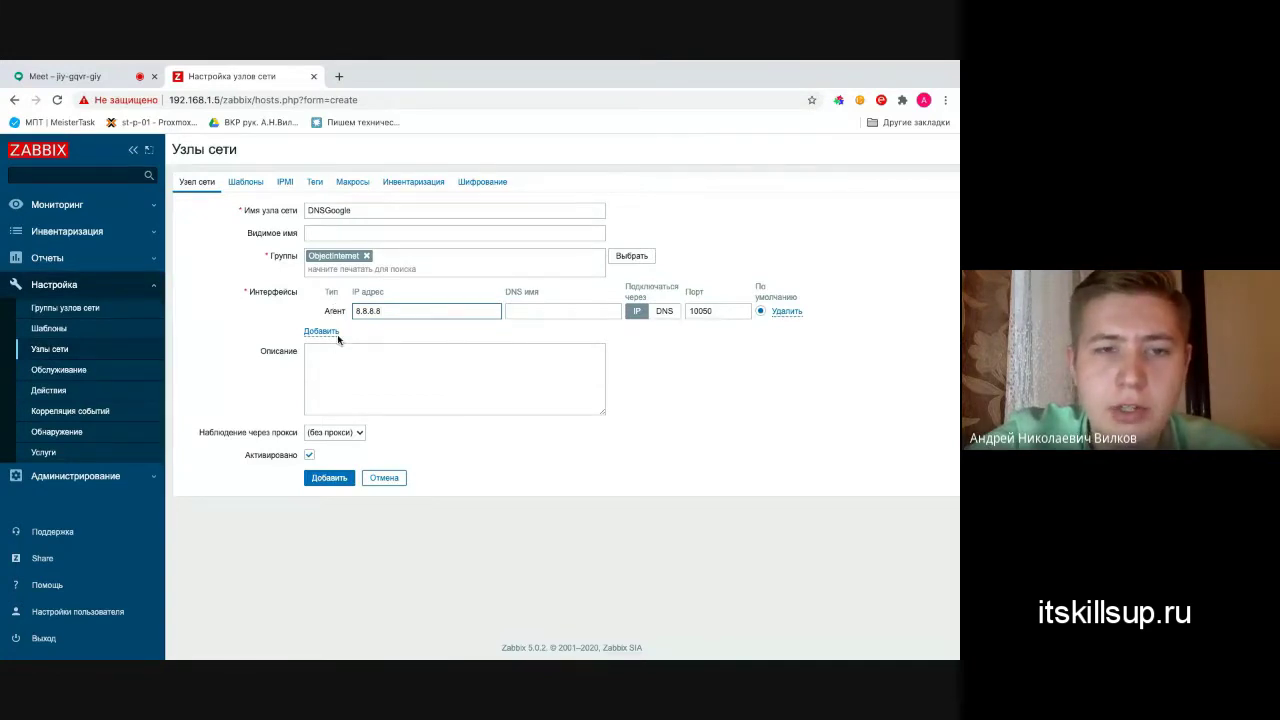
left_click(346, 313)
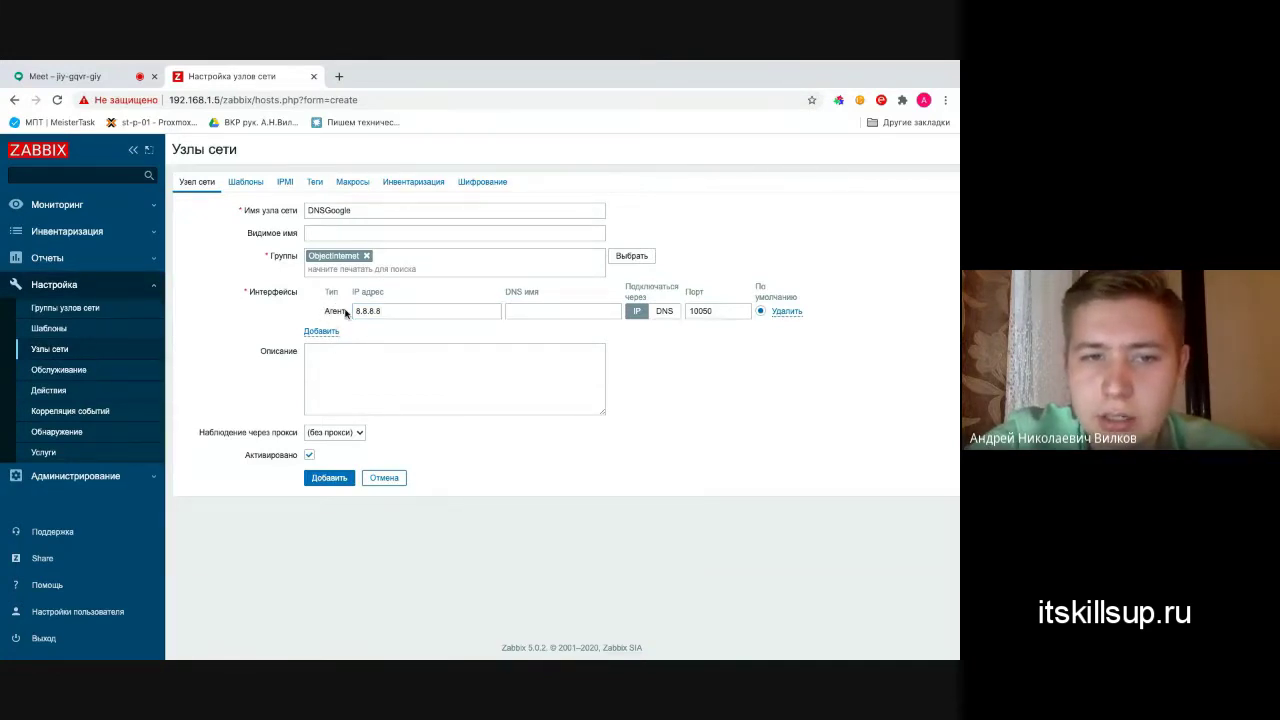
left_click_drag(342, 312, 324, 310)
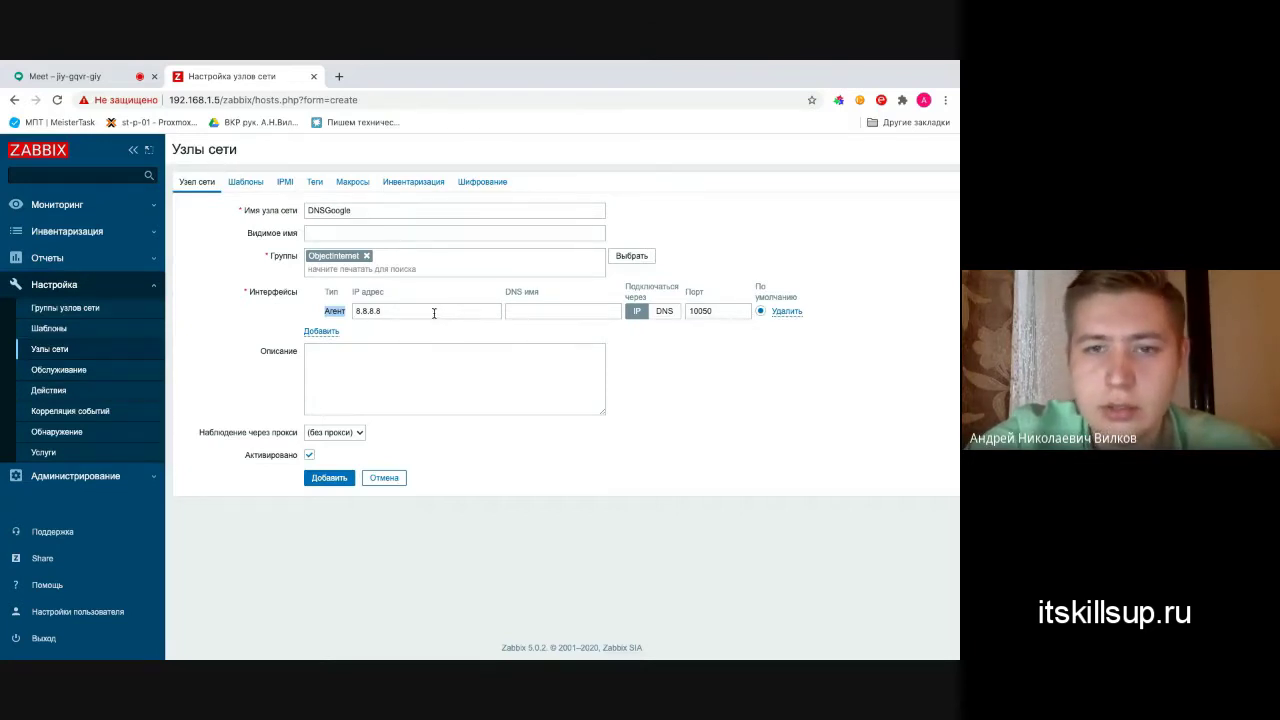
left_click(408, 310)
double_click(408, 310)
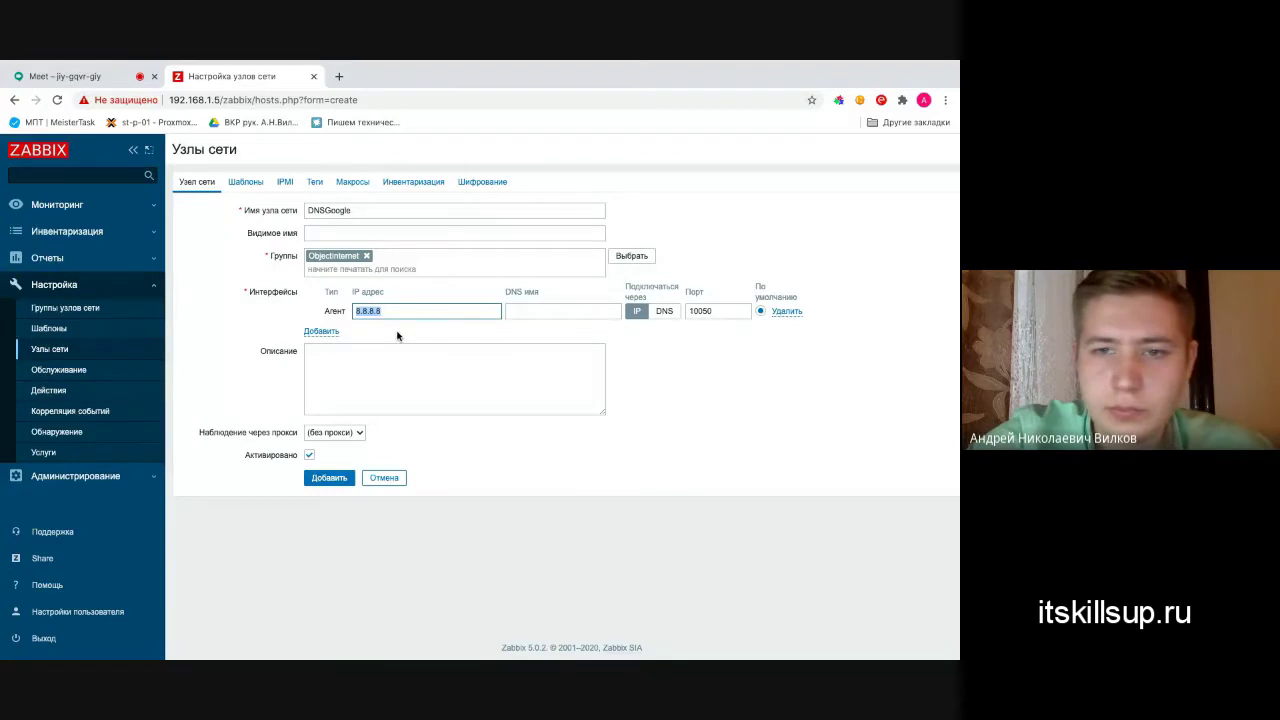
left_click(338, 479)
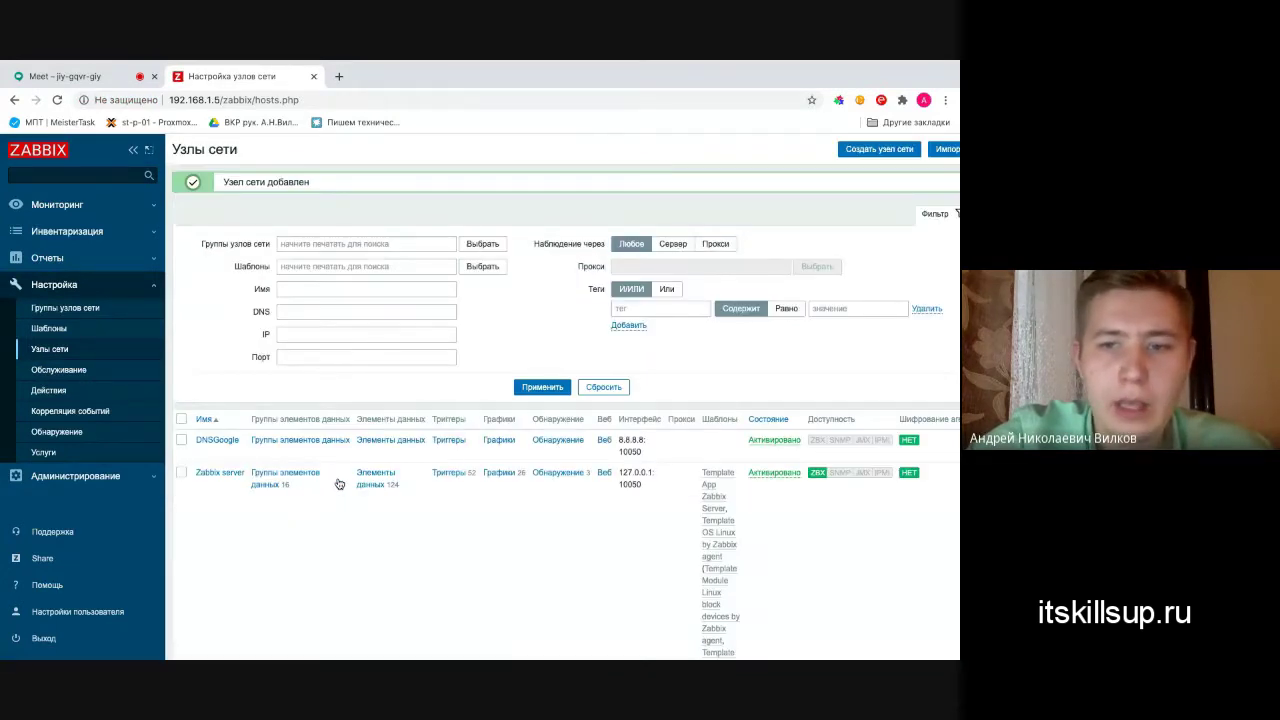
- Start creating another host and name it FalseDNSGoogle
left_click(875, 150)
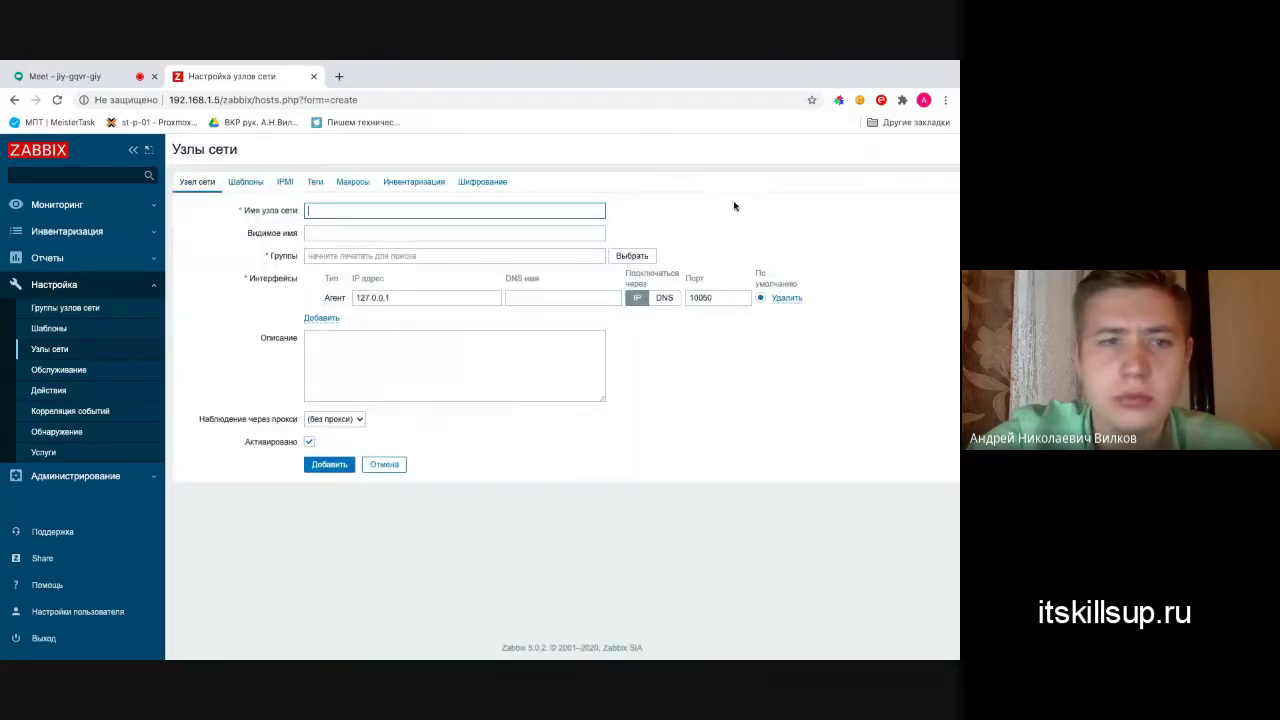
type("Fa")
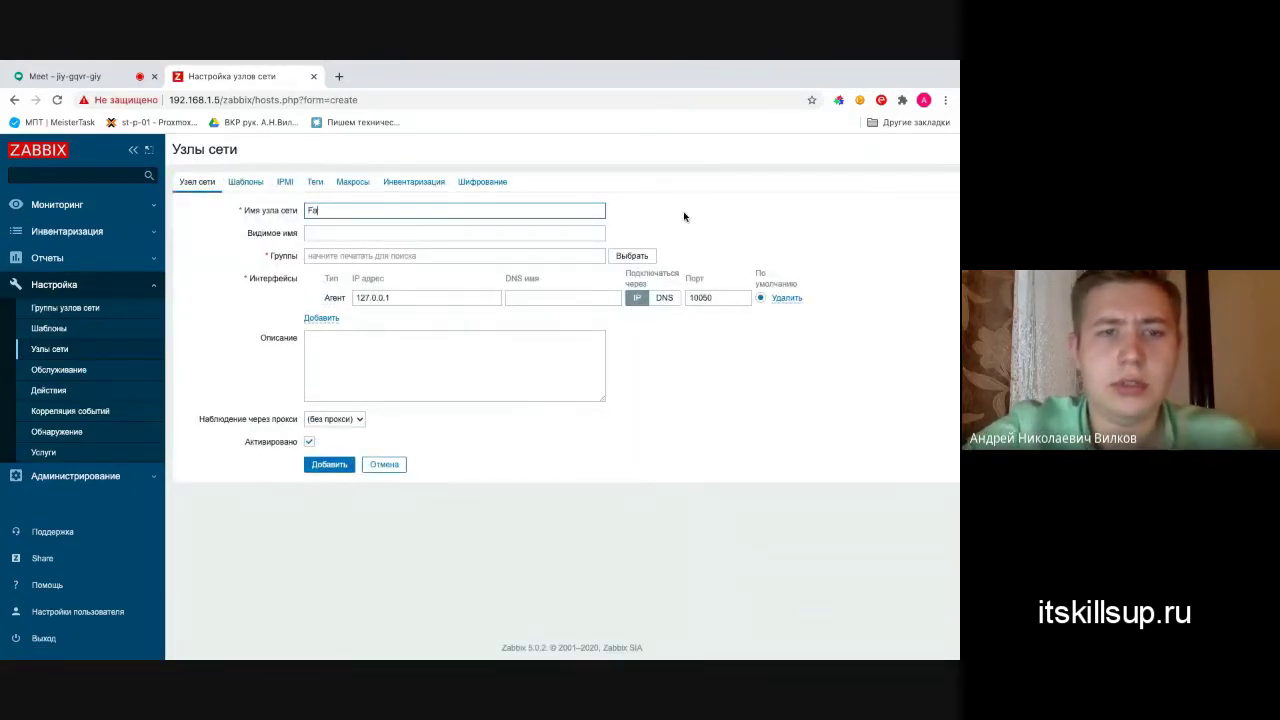
type("lse")
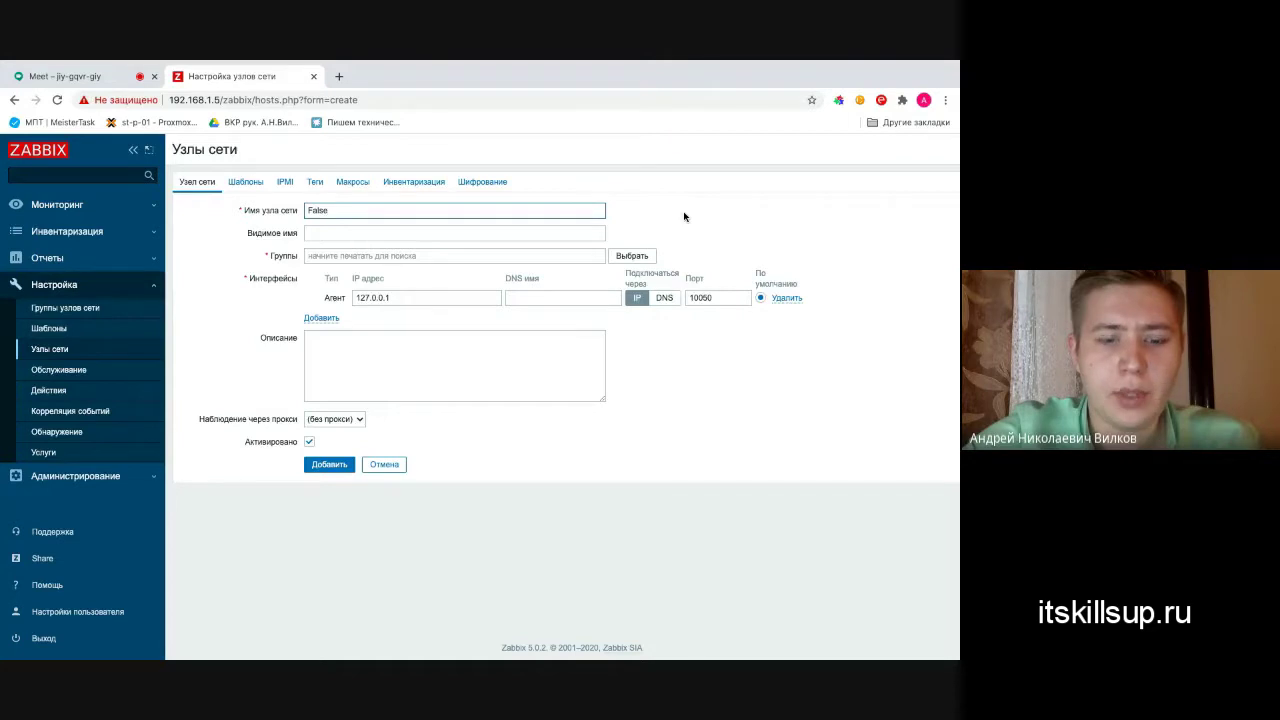
type("DNS")
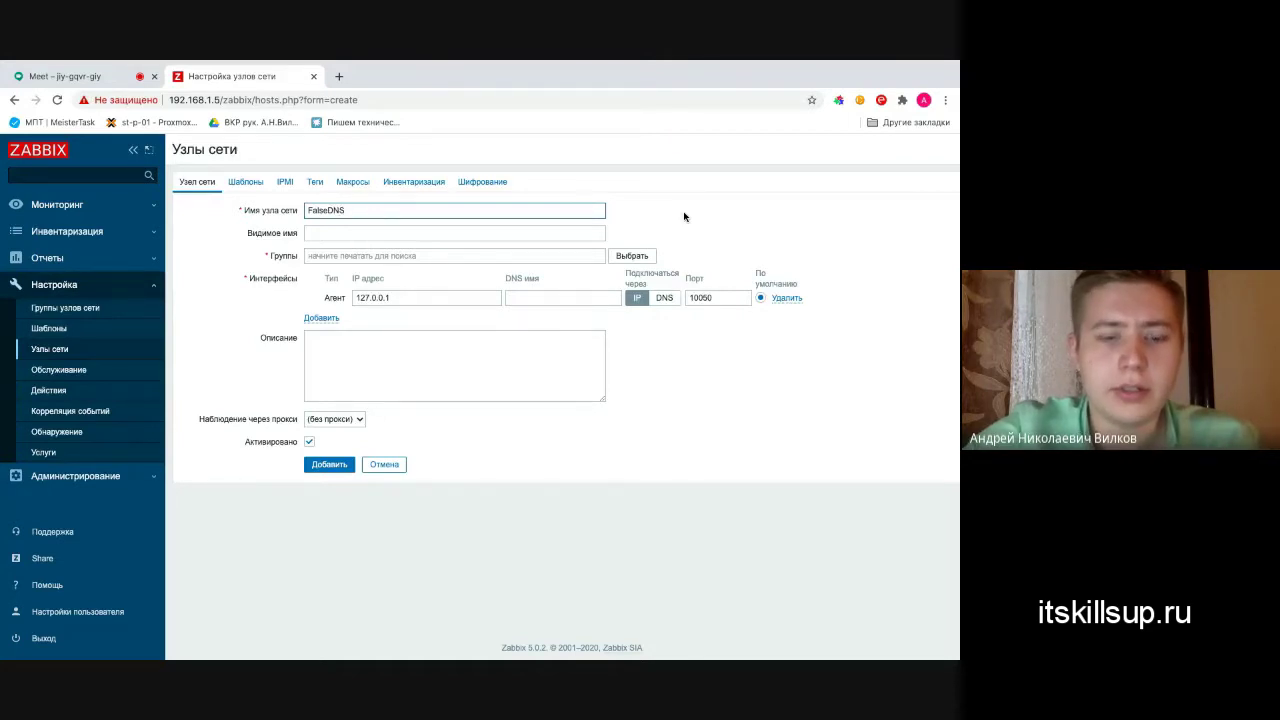
type("Google")
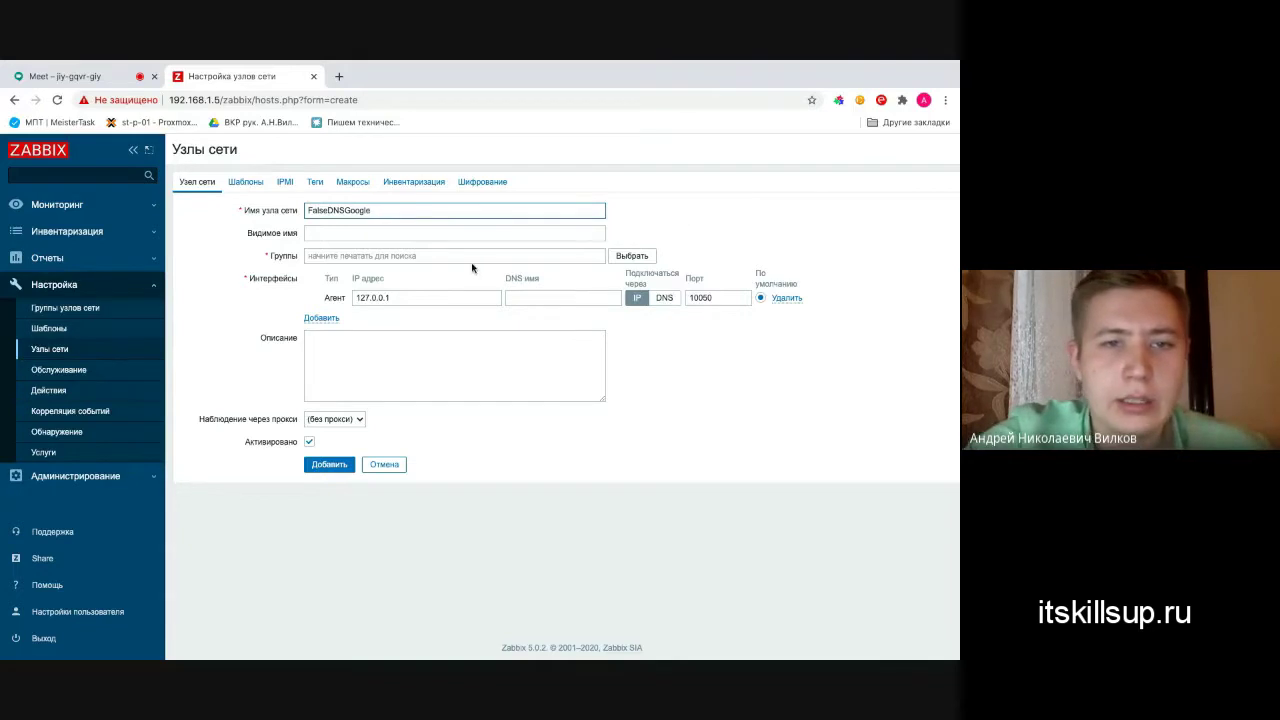
- Assign the FalseDNSGoogle host to the ObjectInternet group
left_click(632, 256)
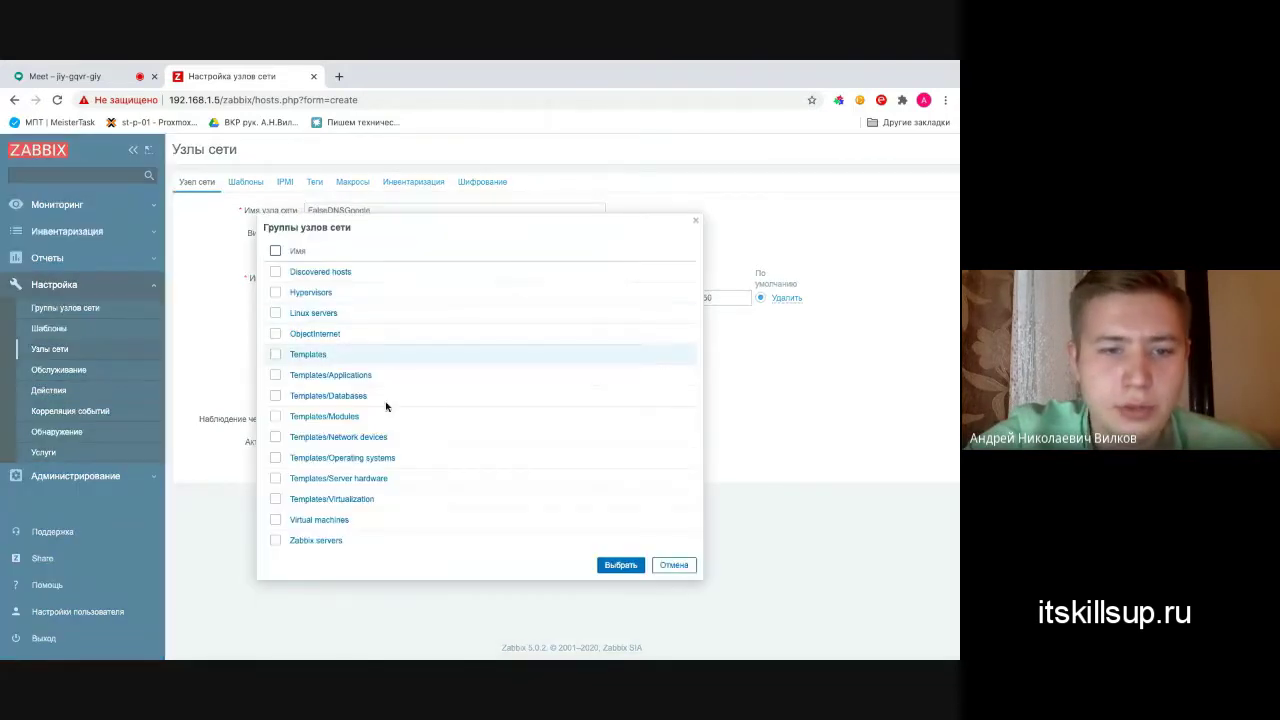
left_click(275, 333)
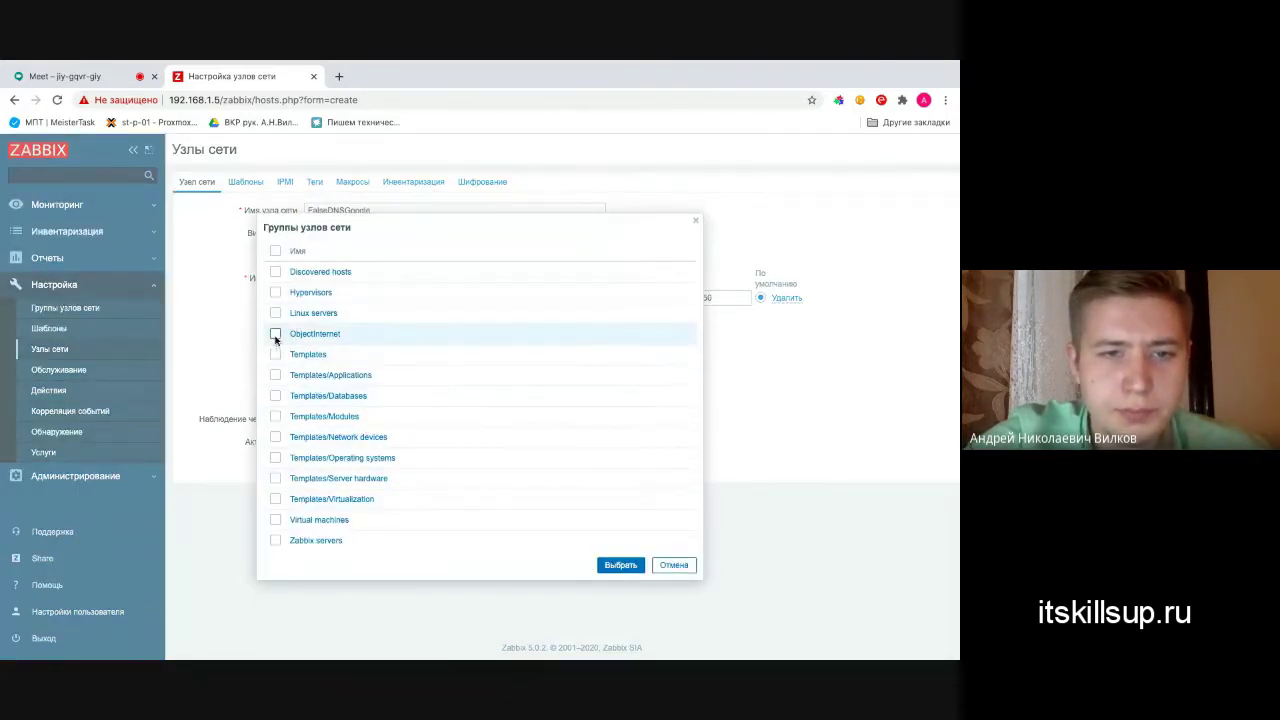
left_click(614, 565)
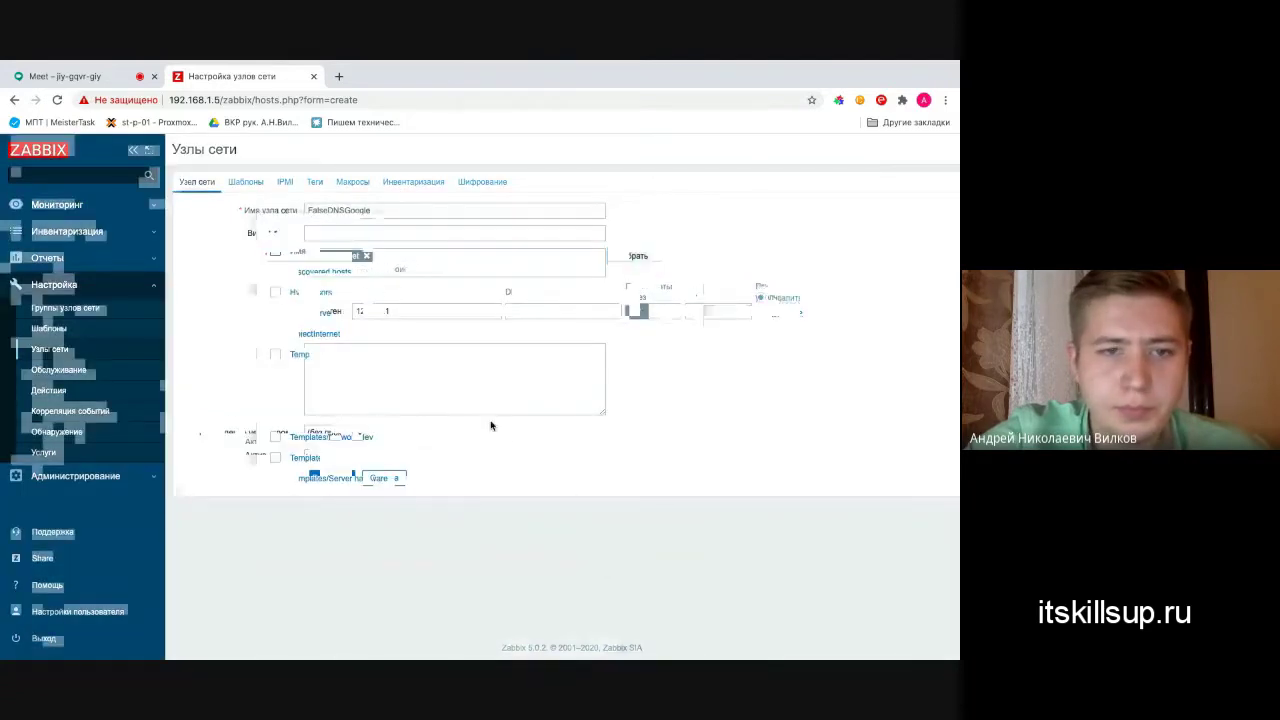
- Set the agent interface's IP address of the FalseDNSGoogle host to 8.8.8.1
left_click_drag(405, 311, 337, 312)
key("BackSpace")
type("8.8.8.")
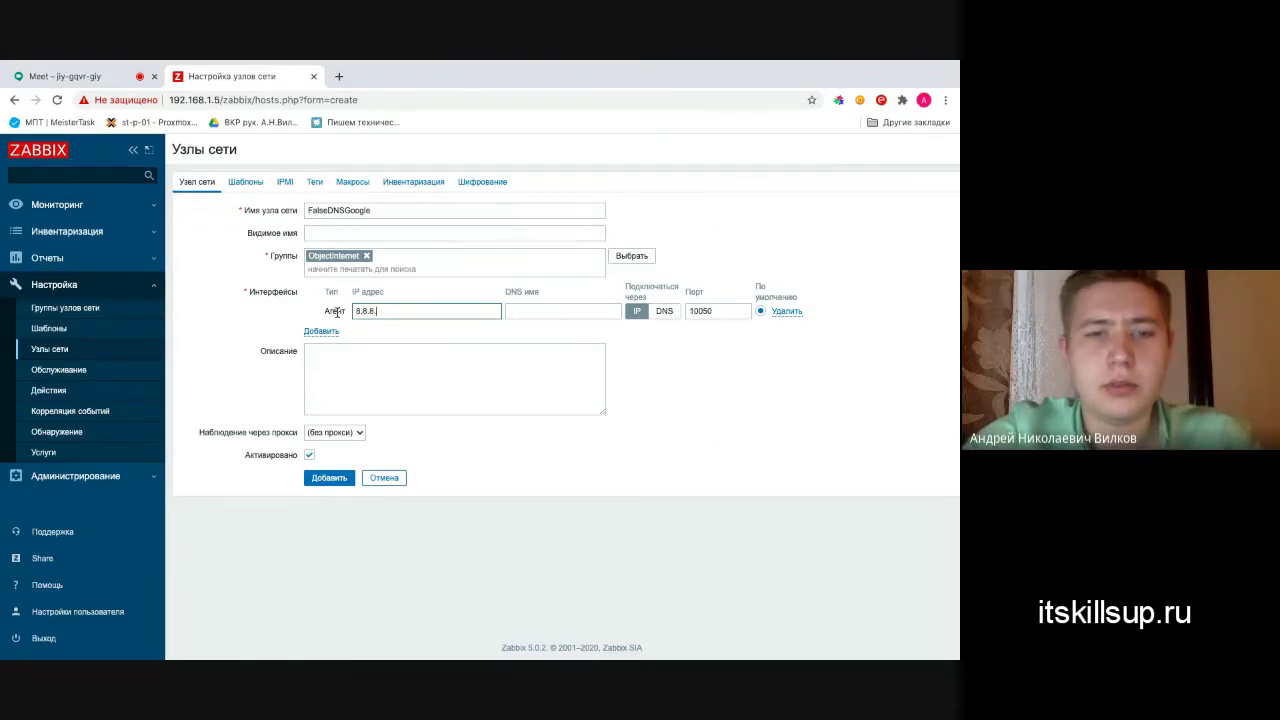
type("1")
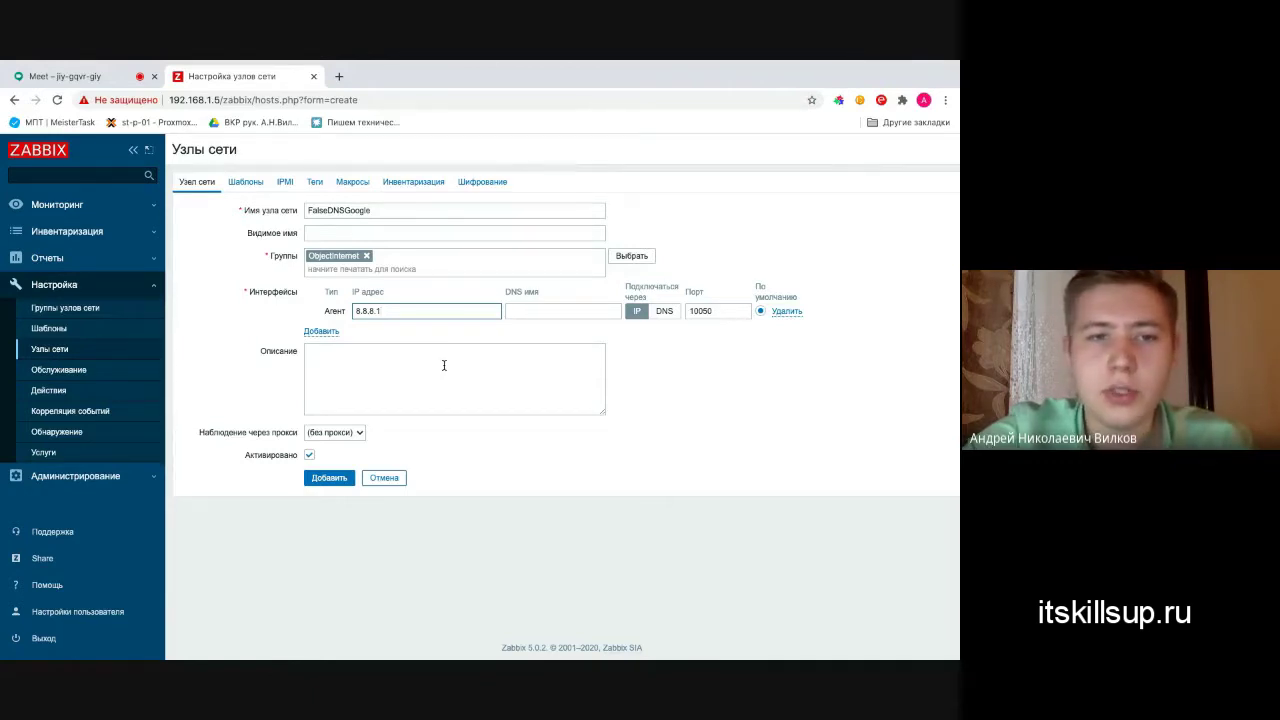
- Switch to the terminal on the Zabbix server and ping 8.8.8.1
key("ctrl+Right")
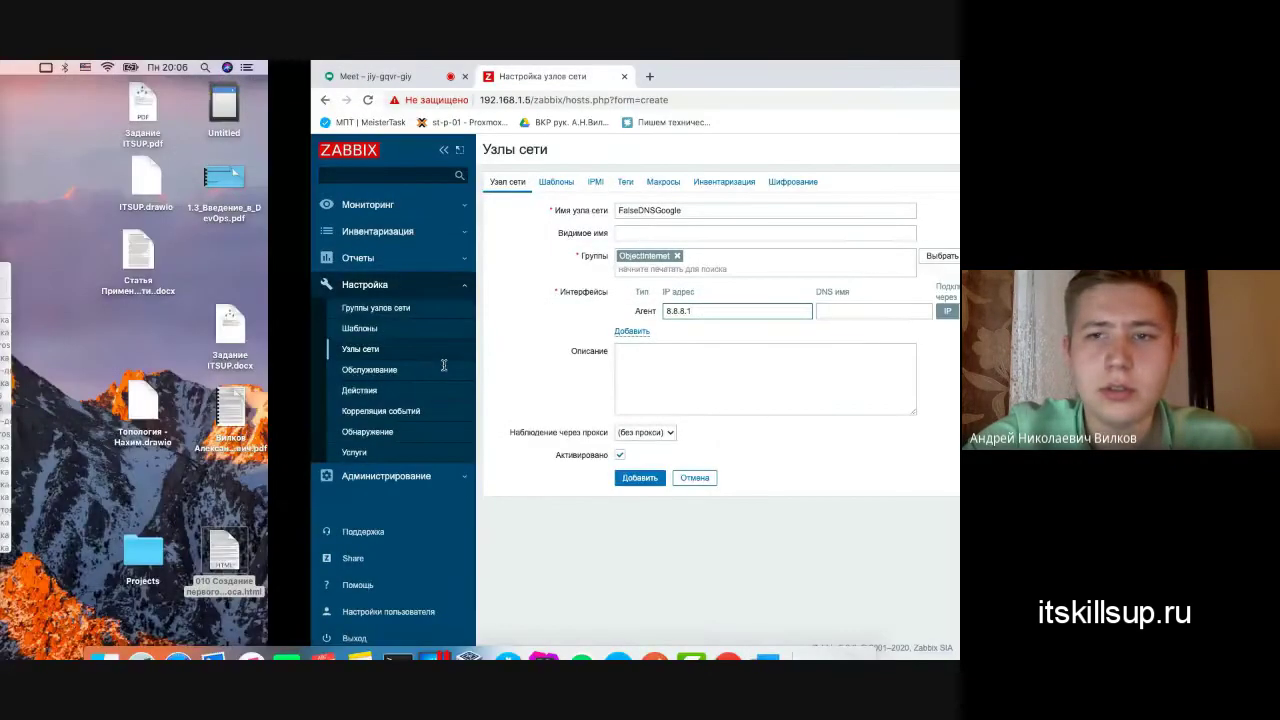
key("ctrl+Left")
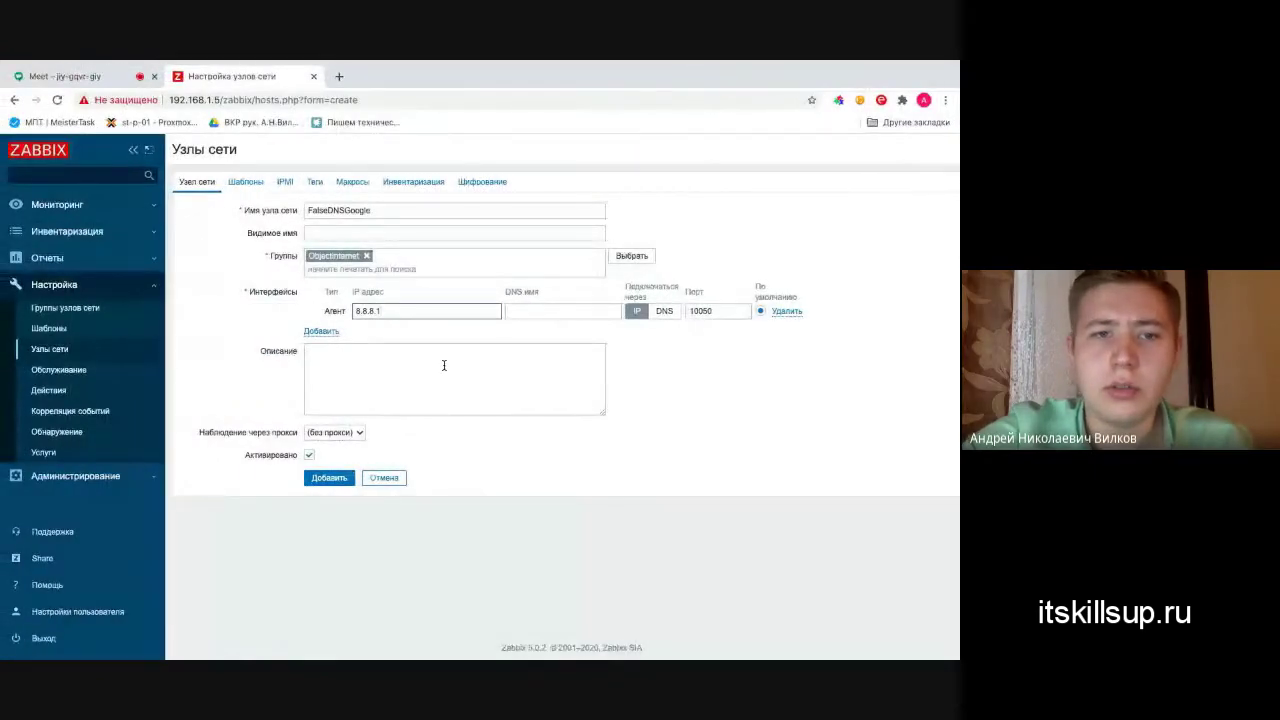
key("ctrl+Right")
key("ctrl+Right")
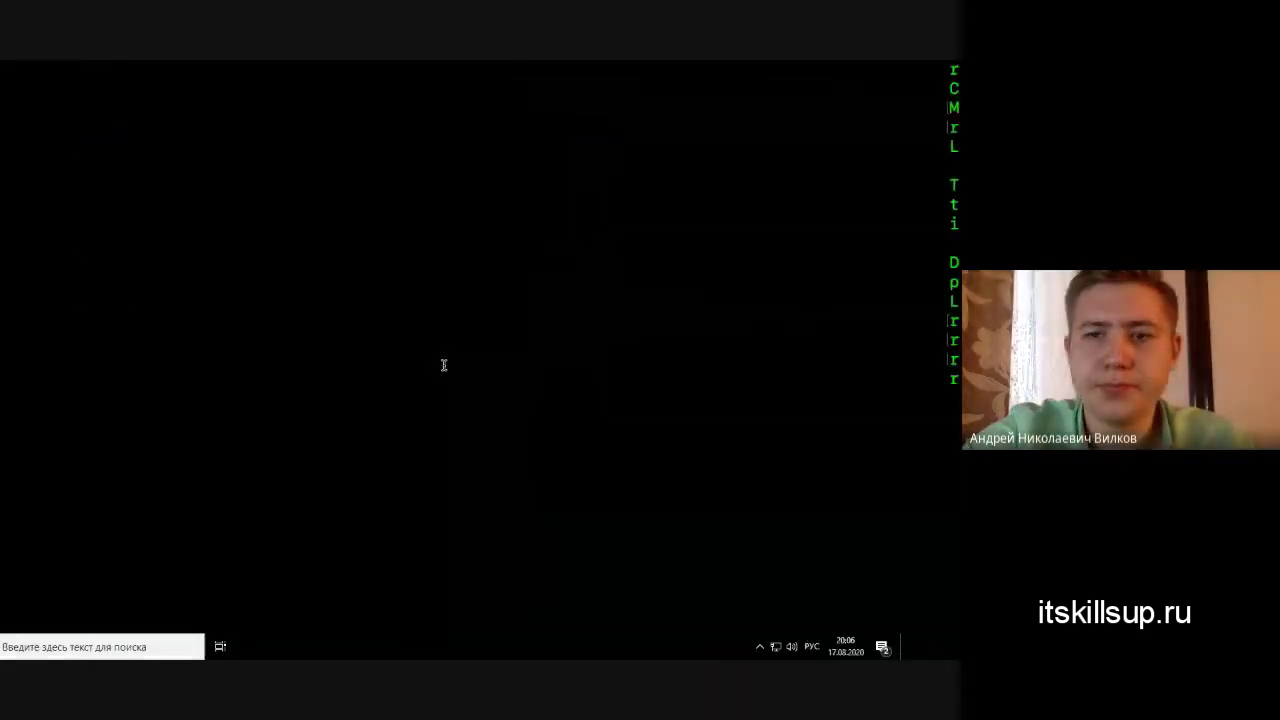
type("pi")
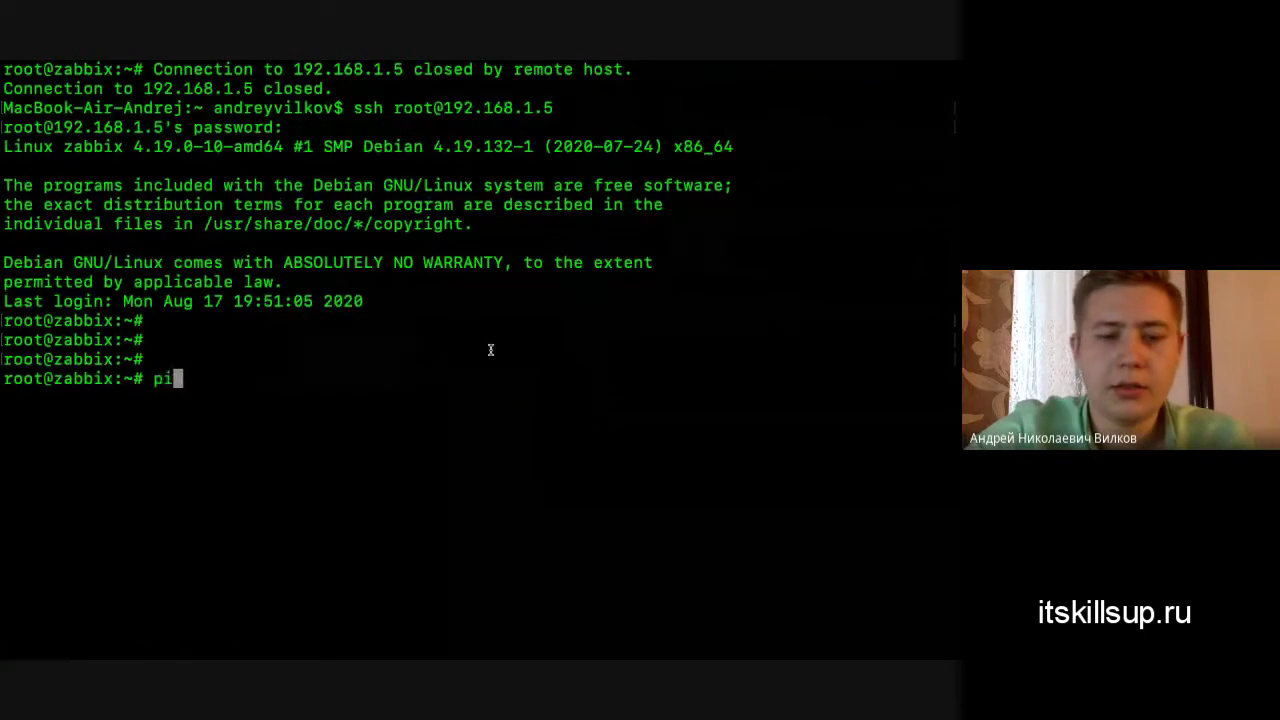
type("ng 8.8.8.1")
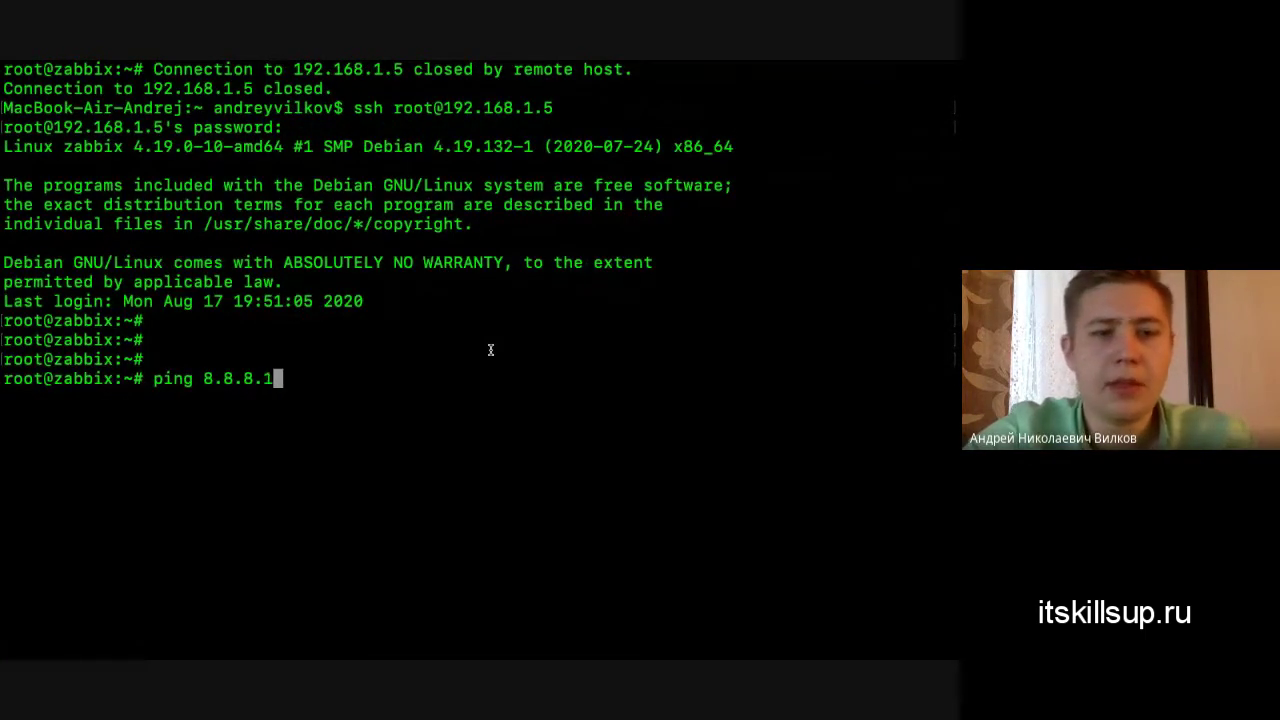
key("Return")
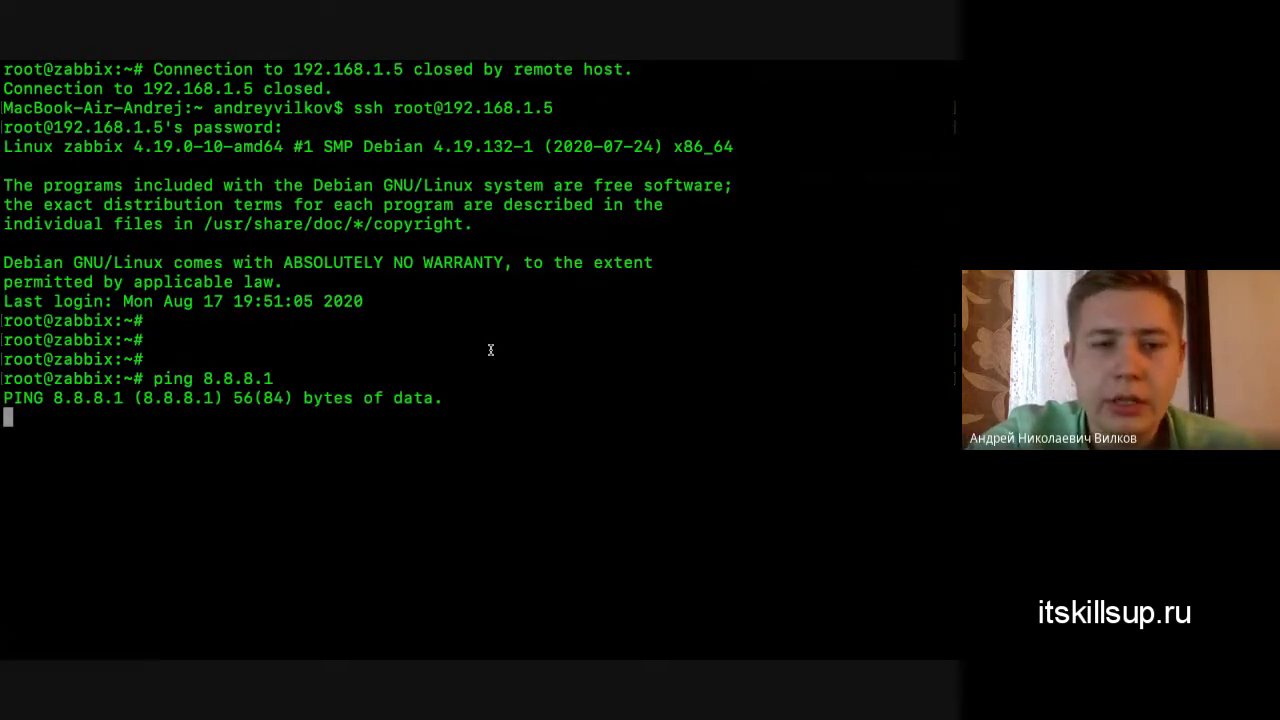
- Rearrange the full-screen spaces so that the terminal comes directly after the browser, each in its own space
key("ctrl+Up")
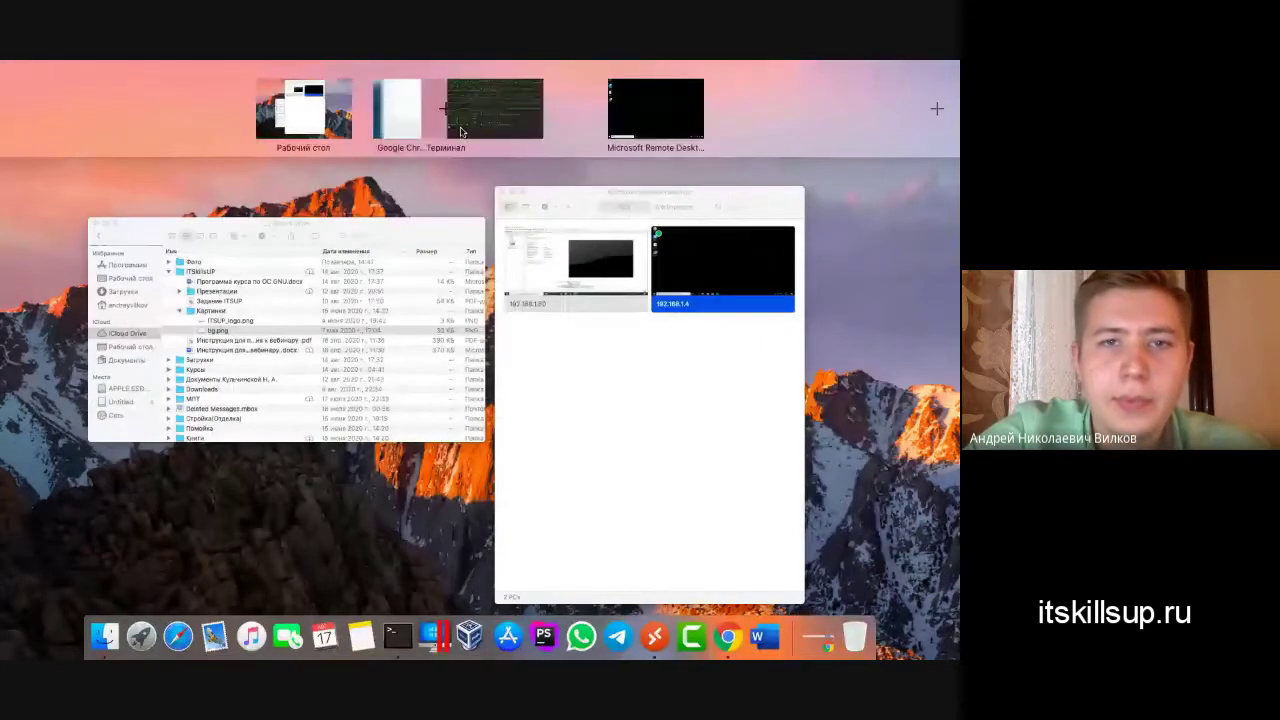
left_click(461, 131)
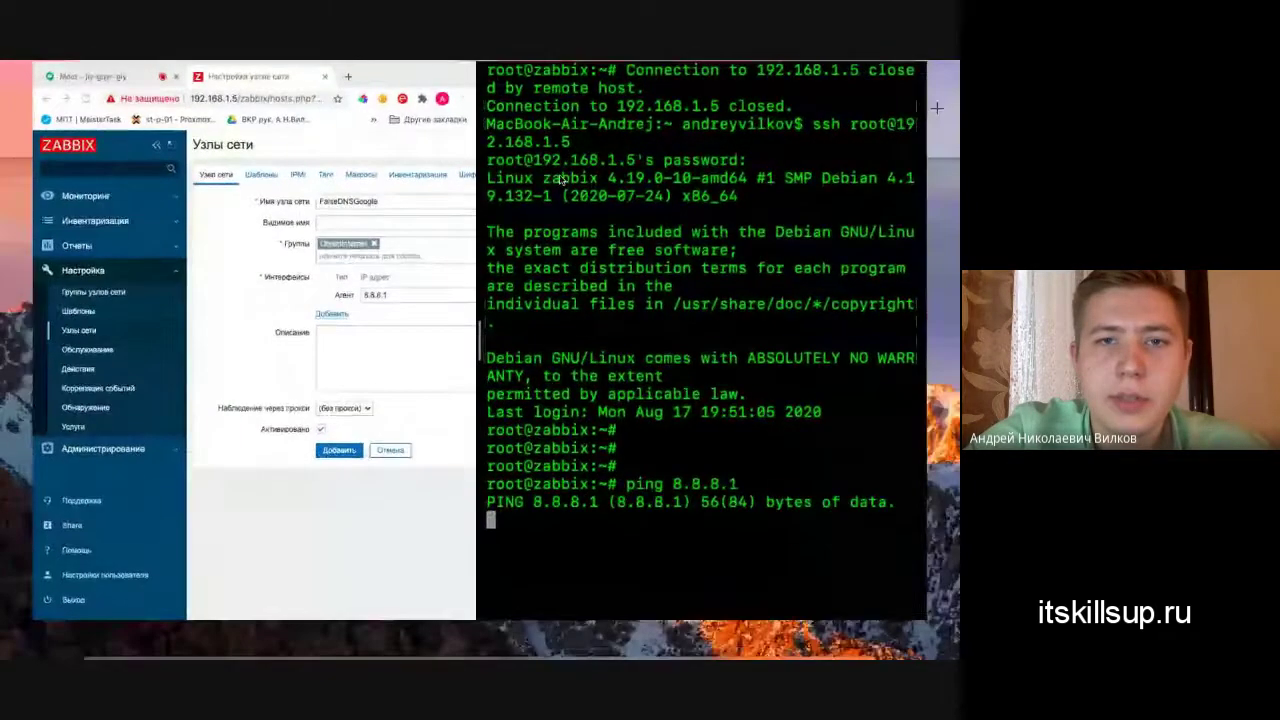
double_click(563, 184)
left_click(544, 368)
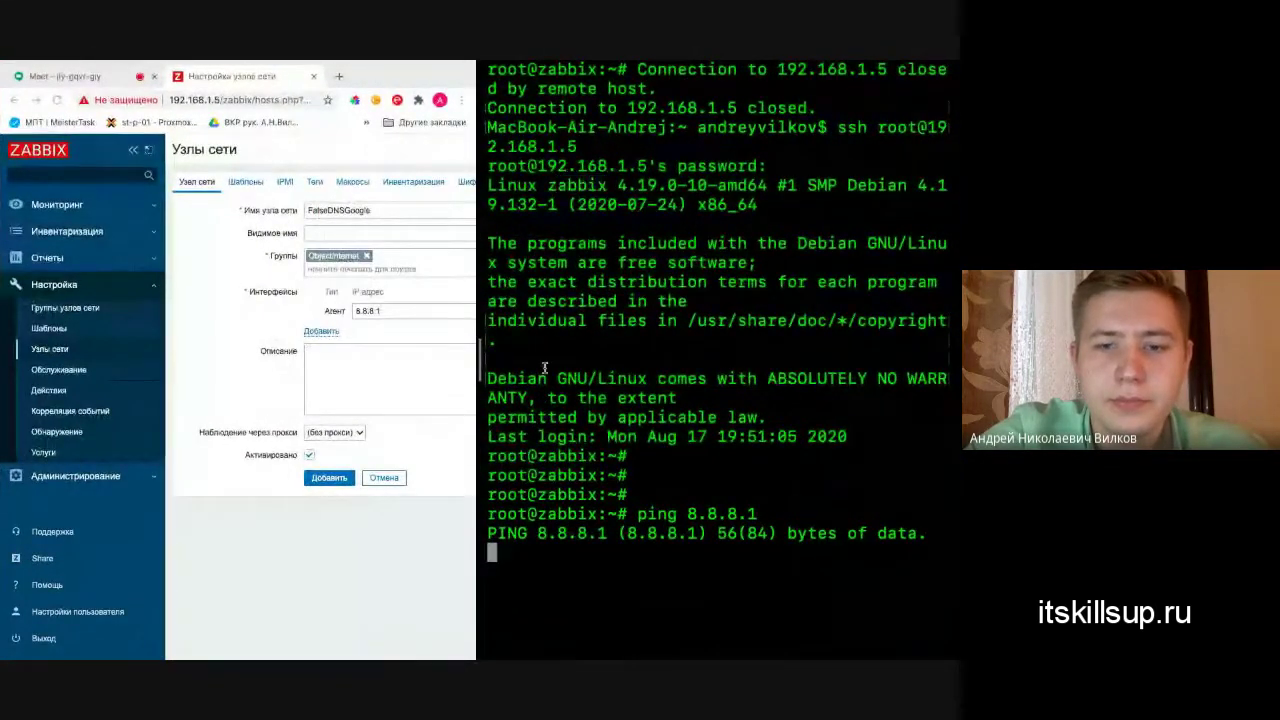
key("ctrl+Up")
left_click(463, 121)
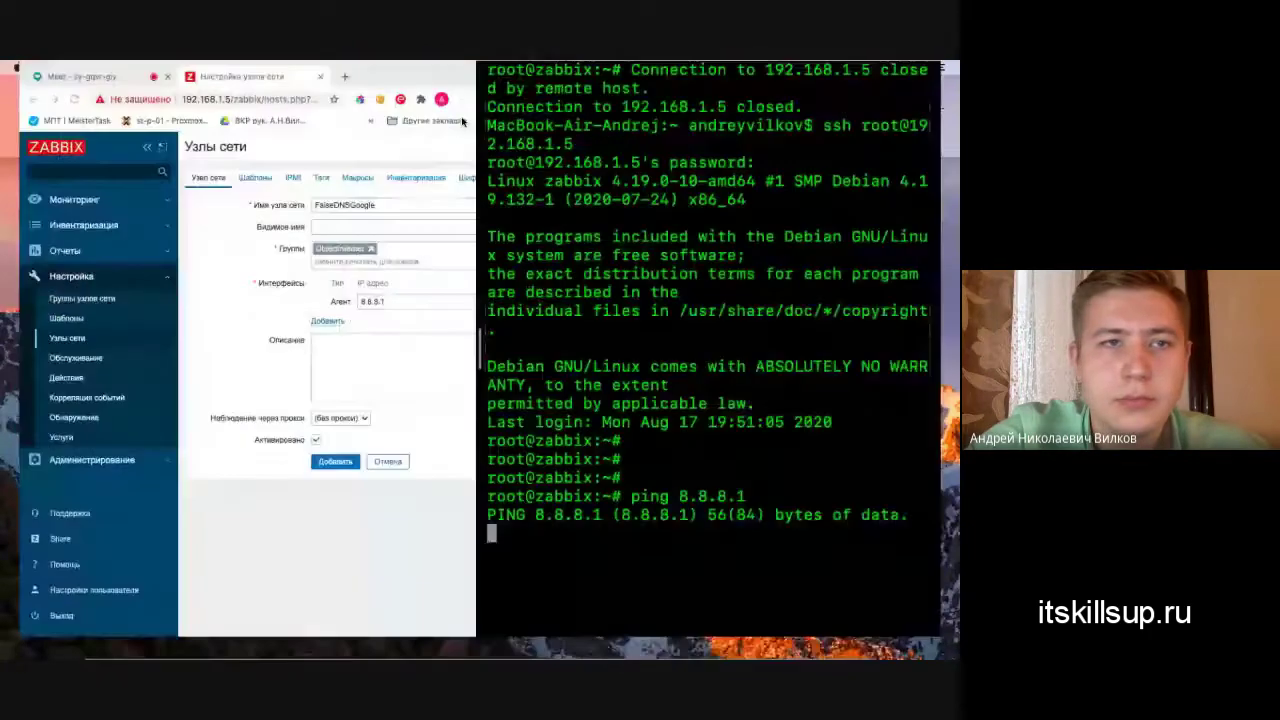
left_click(46, 84)
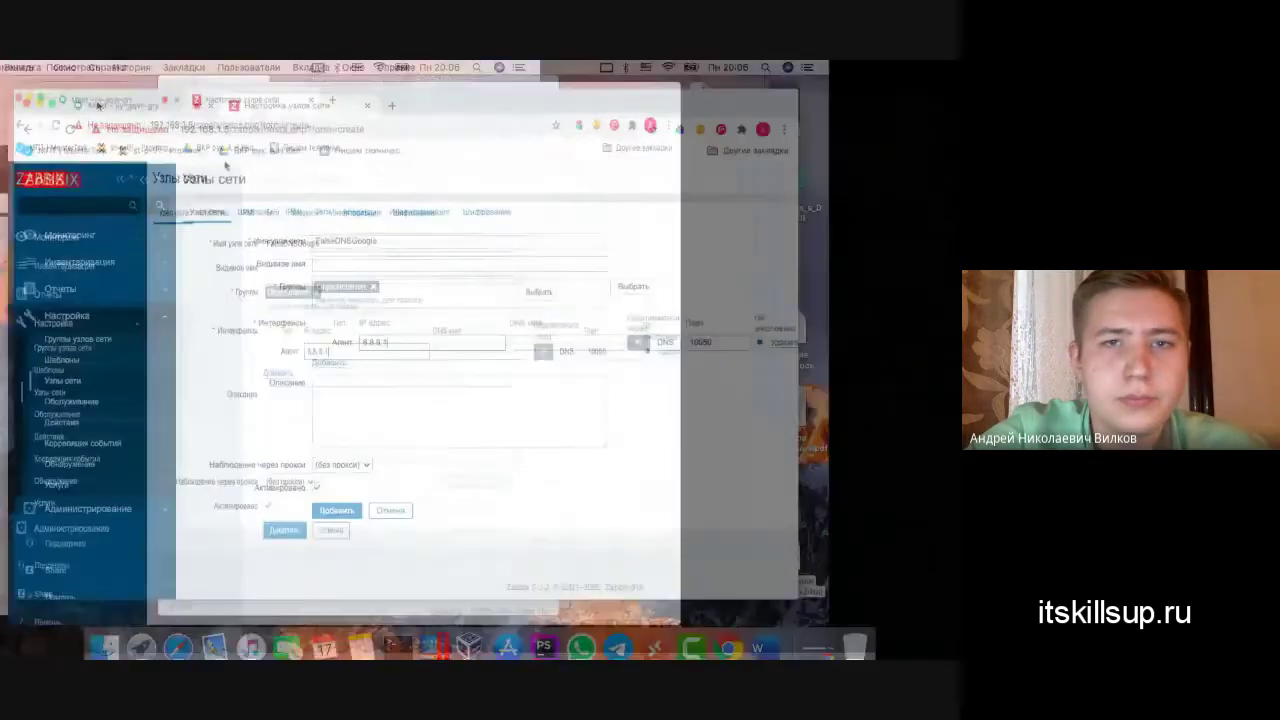
left_click(54, 103)
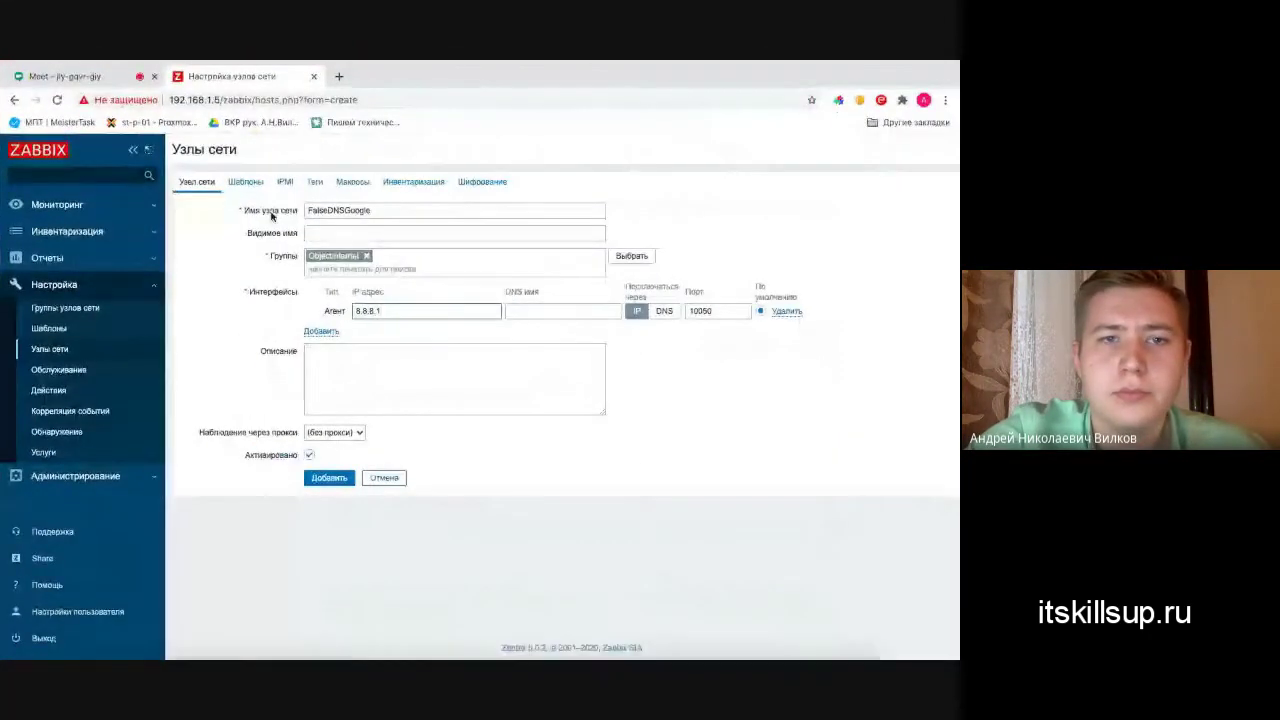
key("ctrl+Up")
left_click(416, 124)
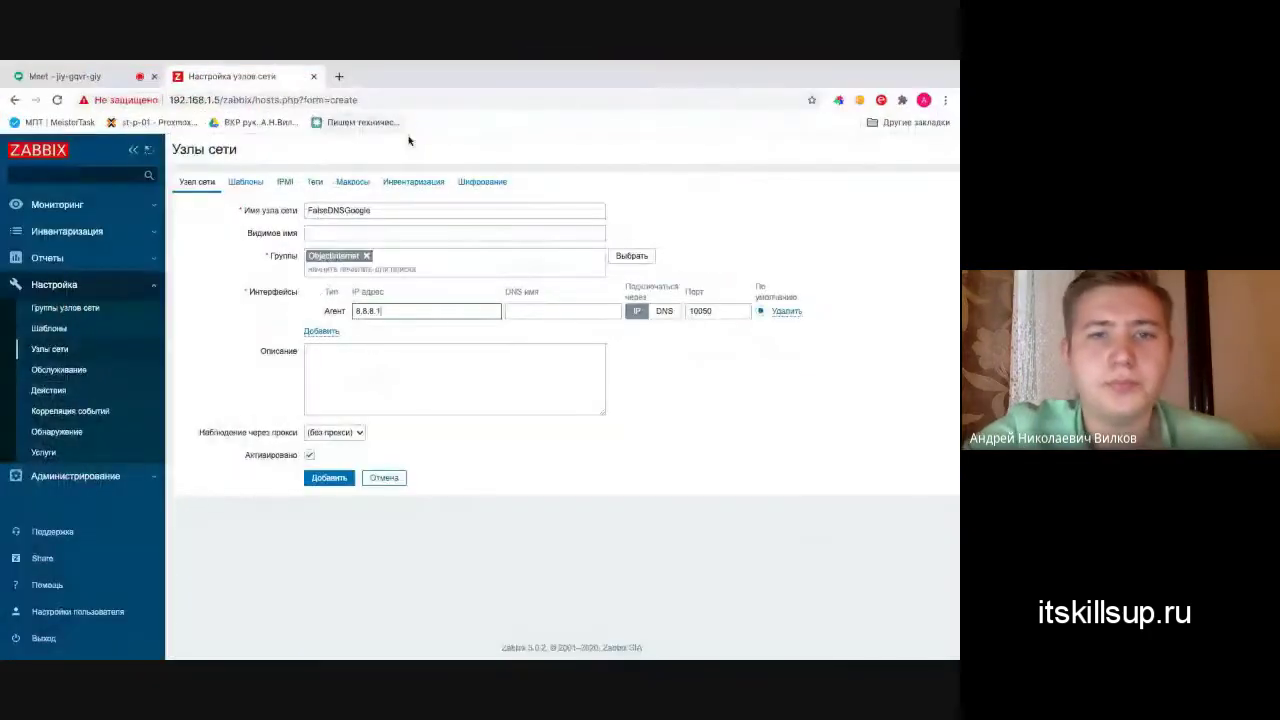
- Switch to the terminal and stop the running ping of 8.8.8.1
key("ctrl+Right")
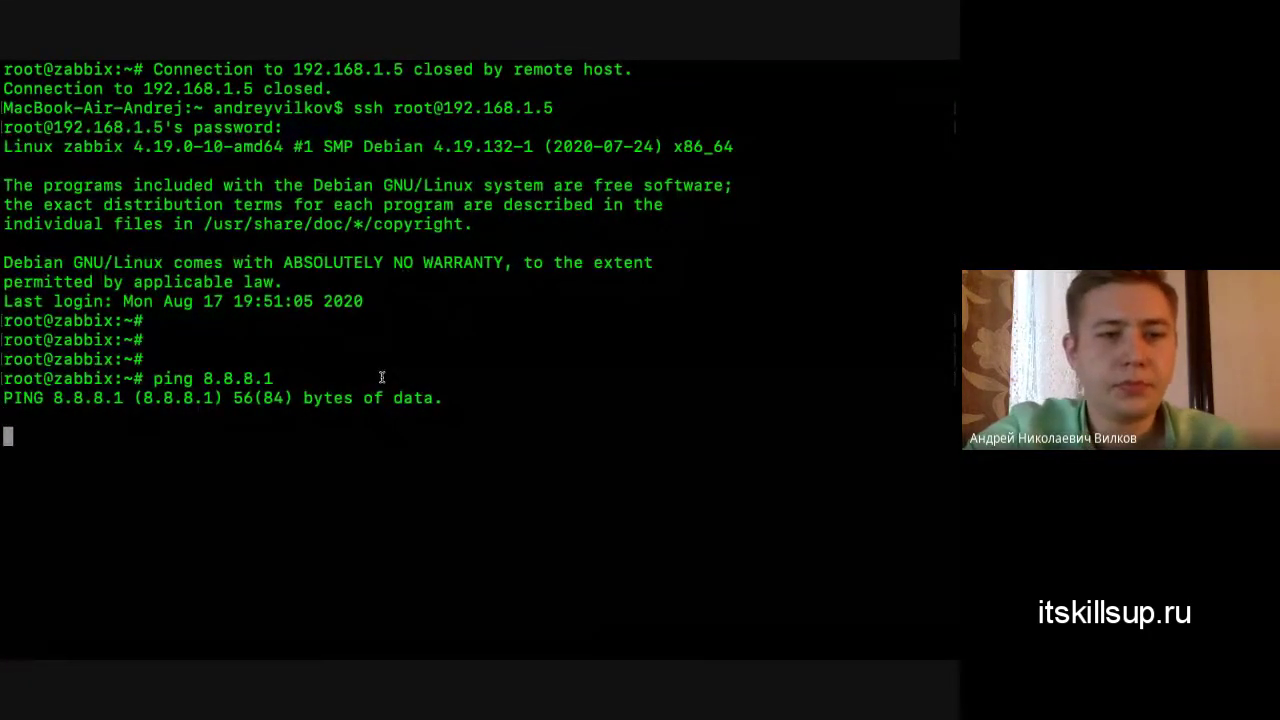
key("Return")
key("Return")
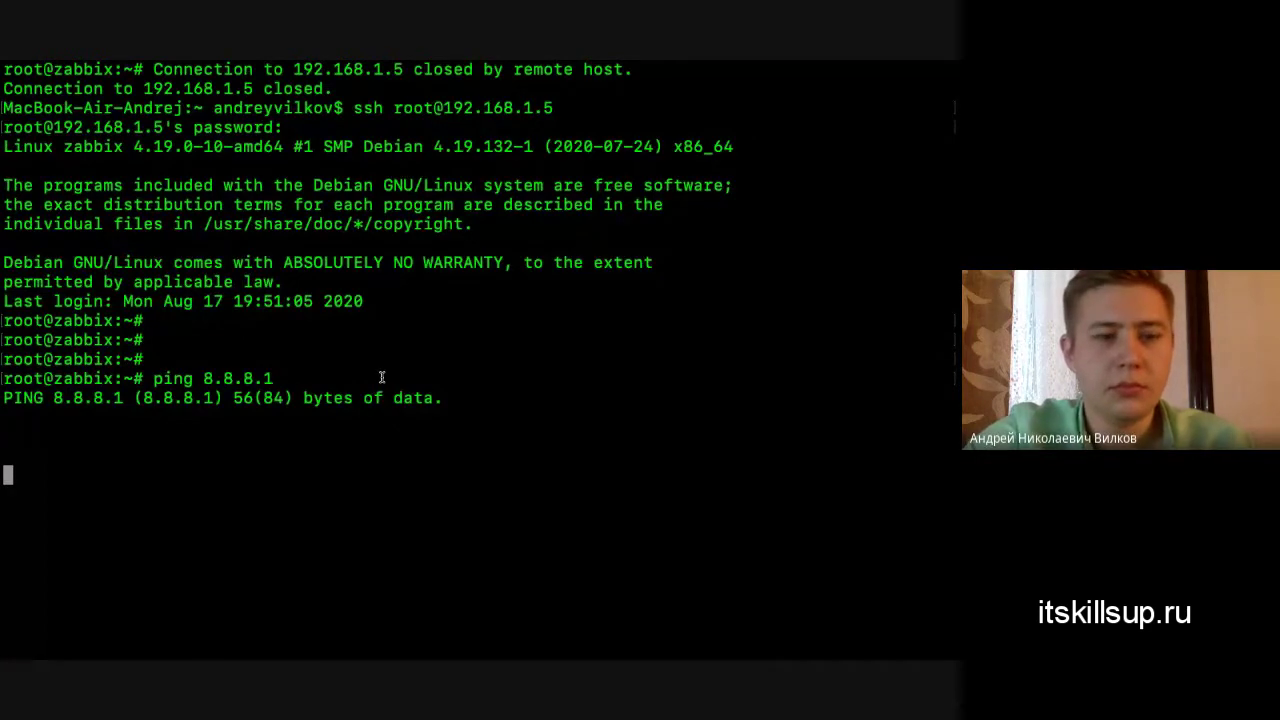
key("ctrl+z")
key("ctrl+c")
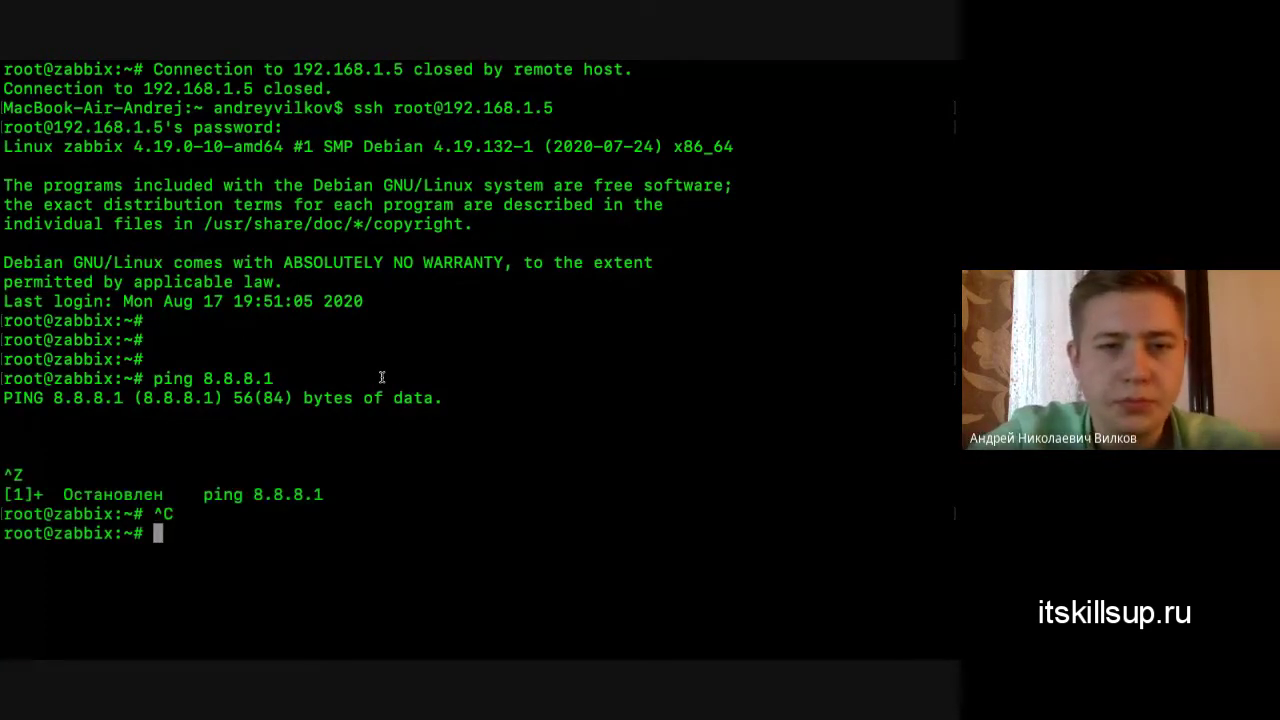
- Ping 8.8.8.8 from the Zabbix server and stop the ping after a few replies
type("ping ")
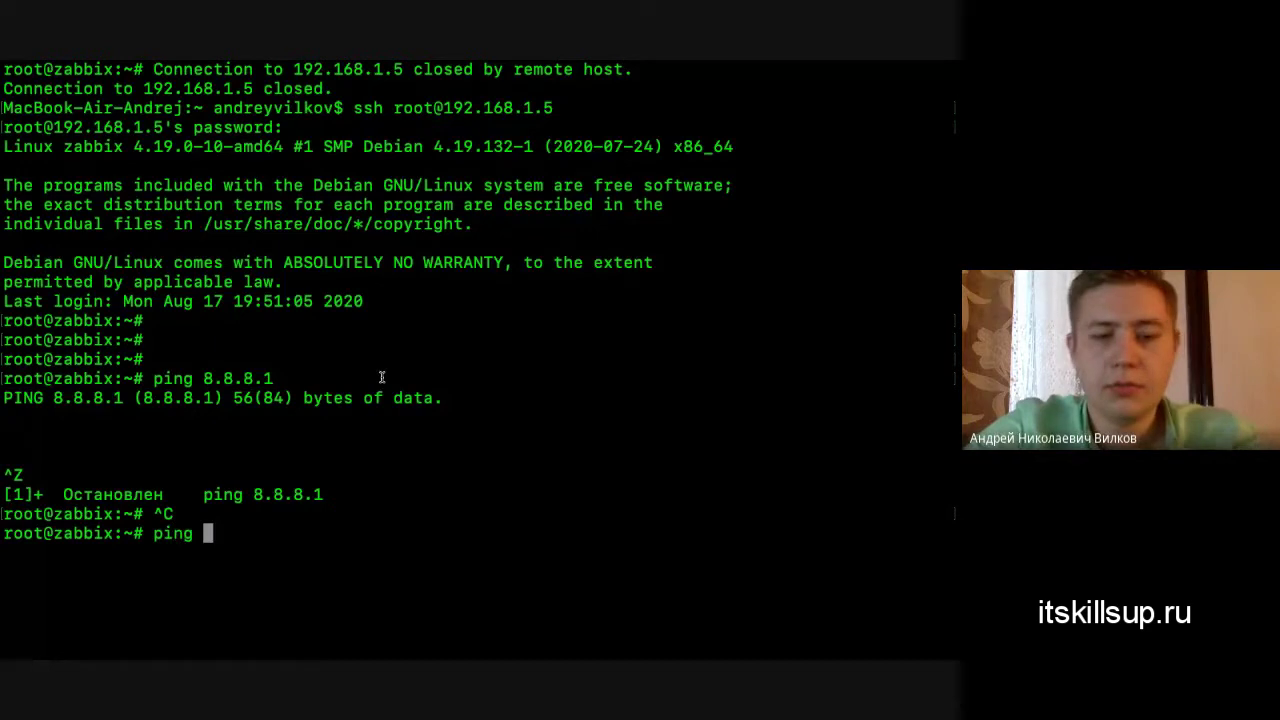
type("8.8.8.8")
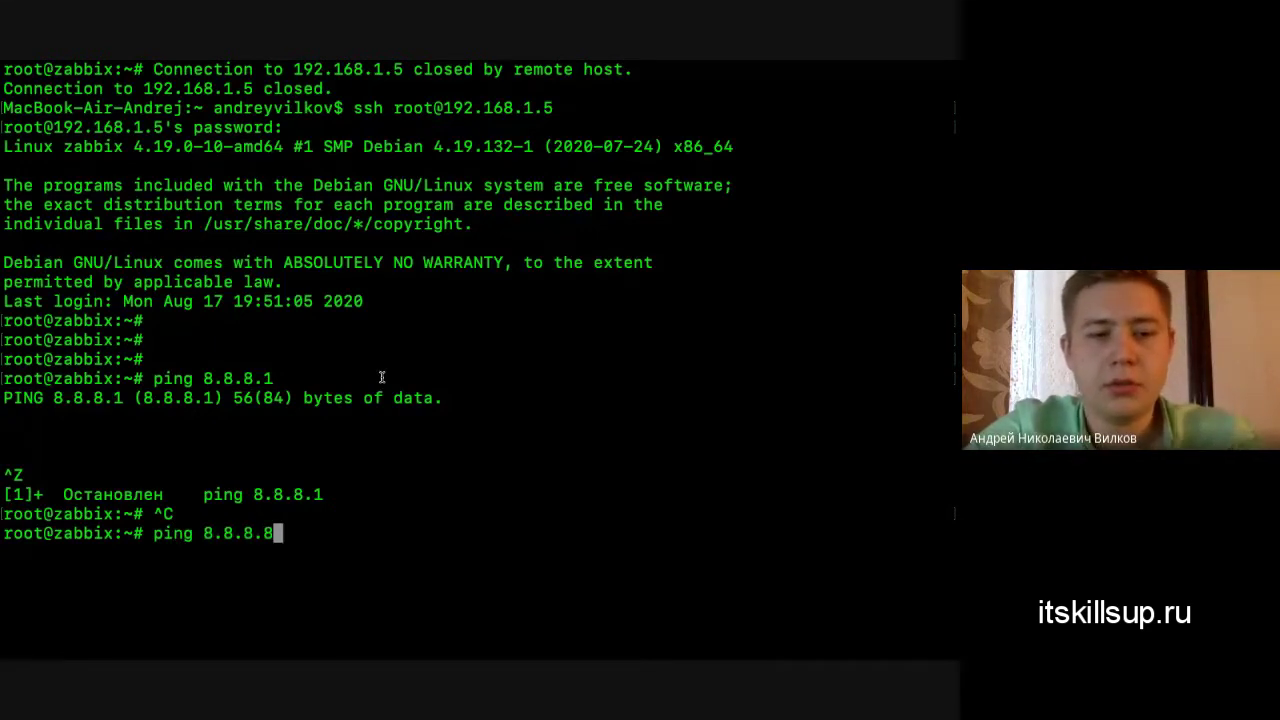
key("Return")
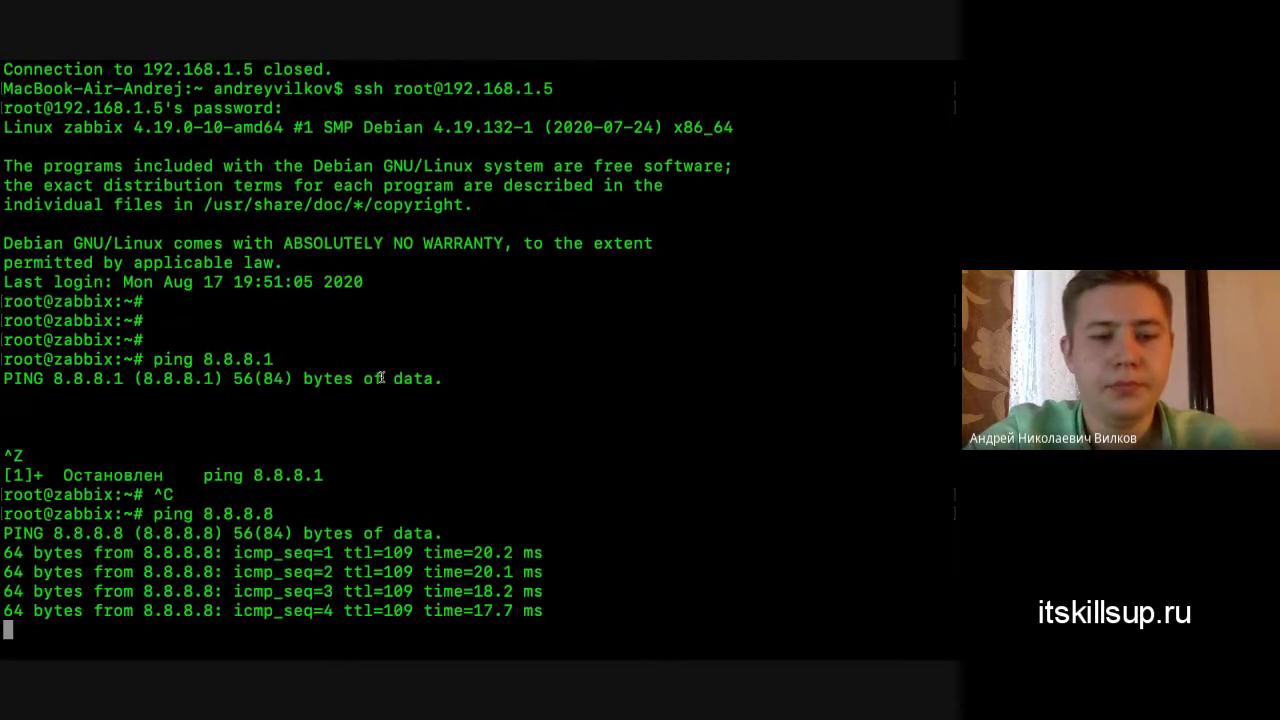
key("ctrl+c")
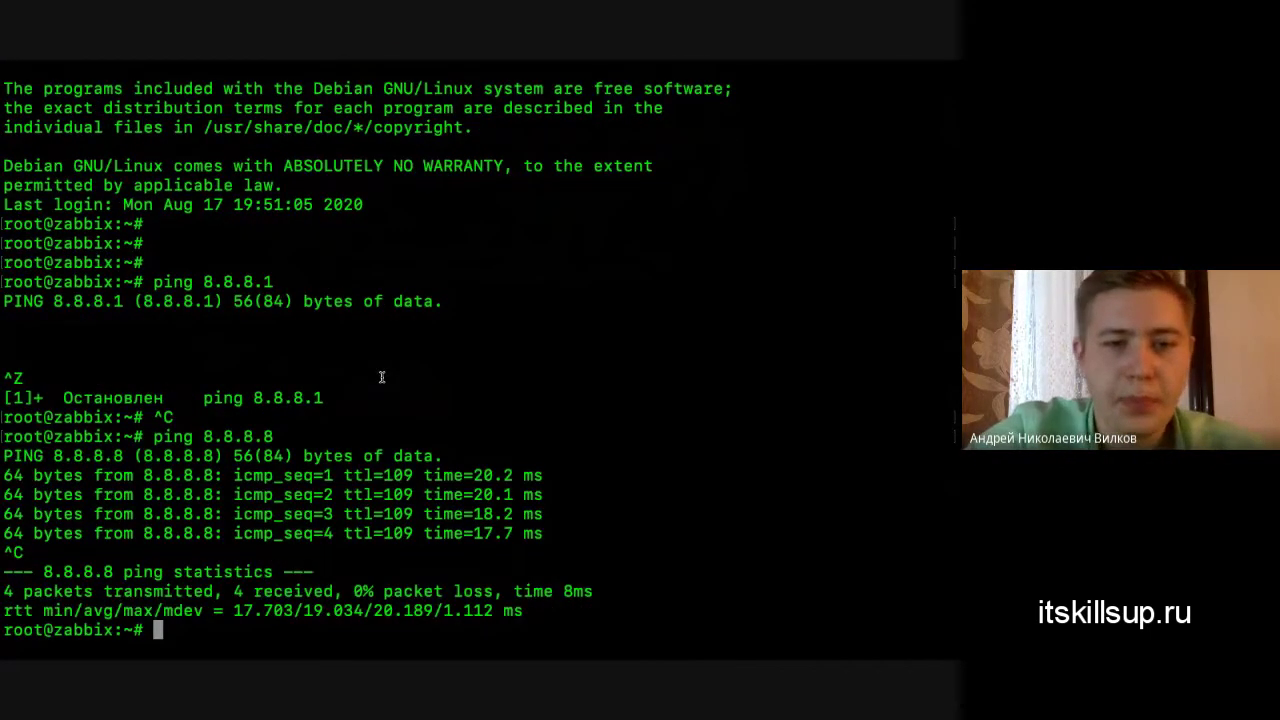
- Return to Zabbix in the browser and add the FalseDNSGoogle host
key("ctrl+Left")
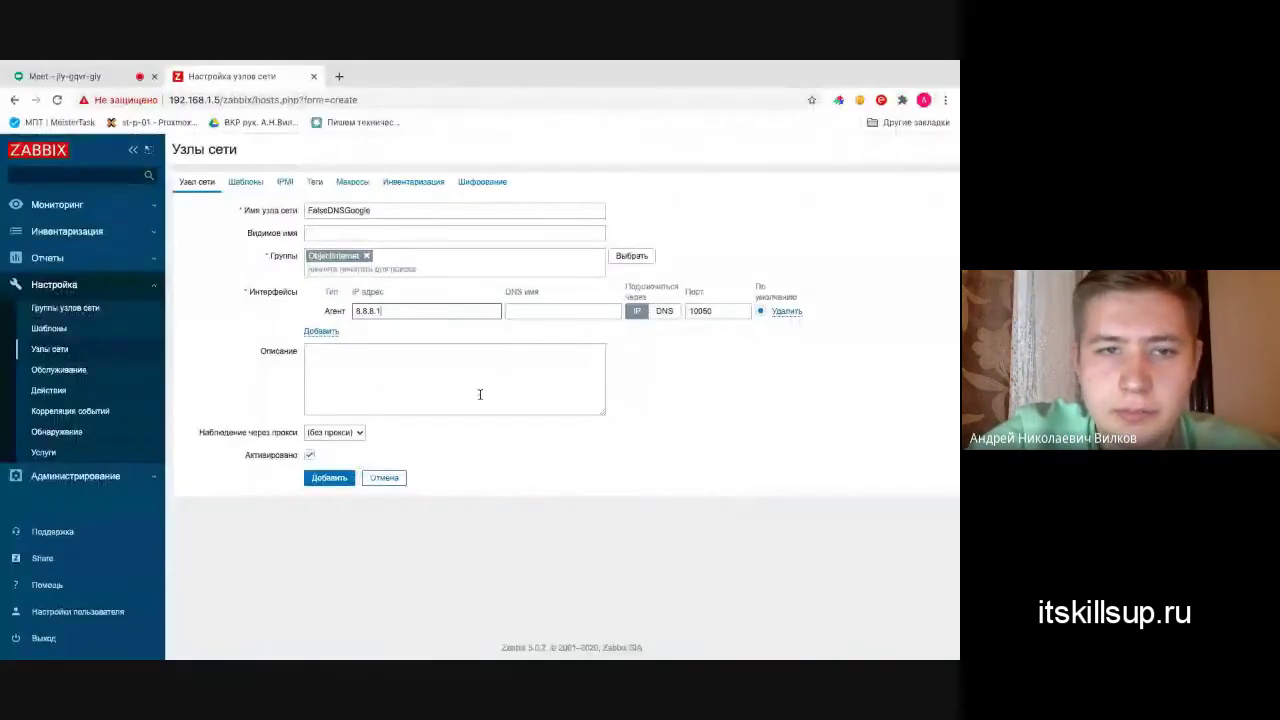
left_click(331, 479)
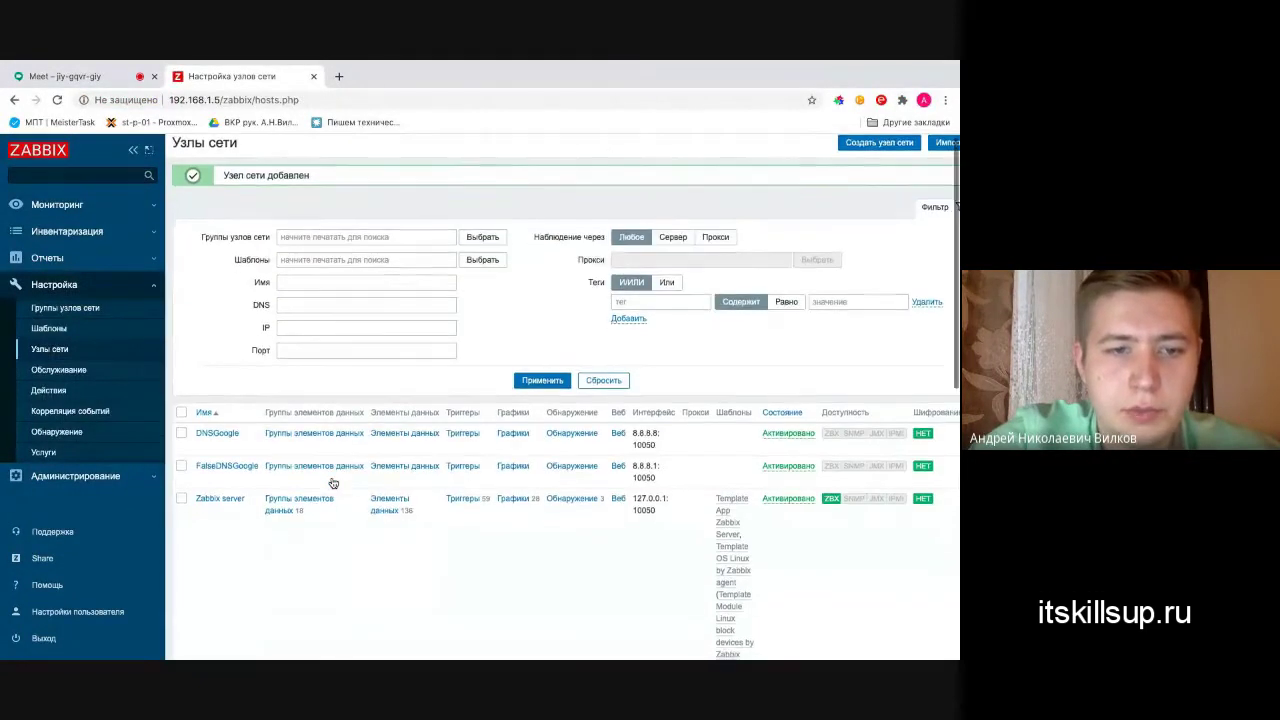
scroll(266, 445, "down", 1)
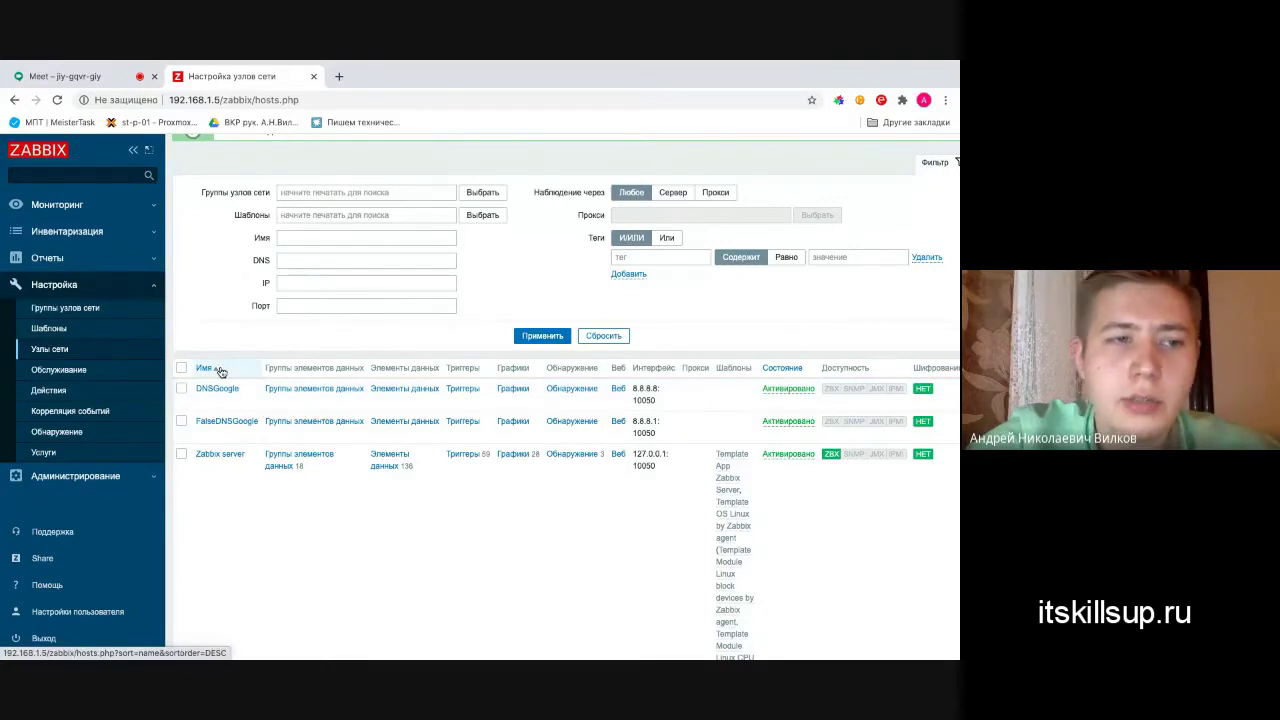
- Open the list of templates and examine its columns for items, triggers, graphs and discovery
left_click(108, 332)
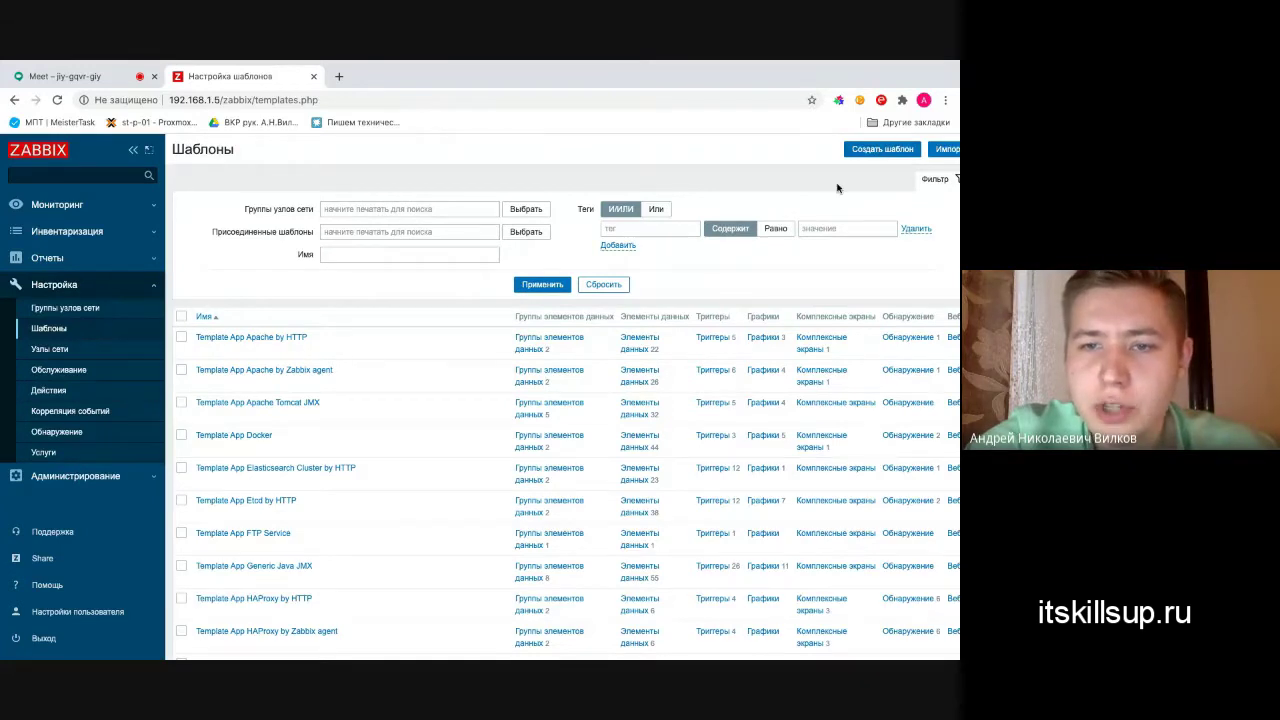
scroll(837, 186, "down", 1)
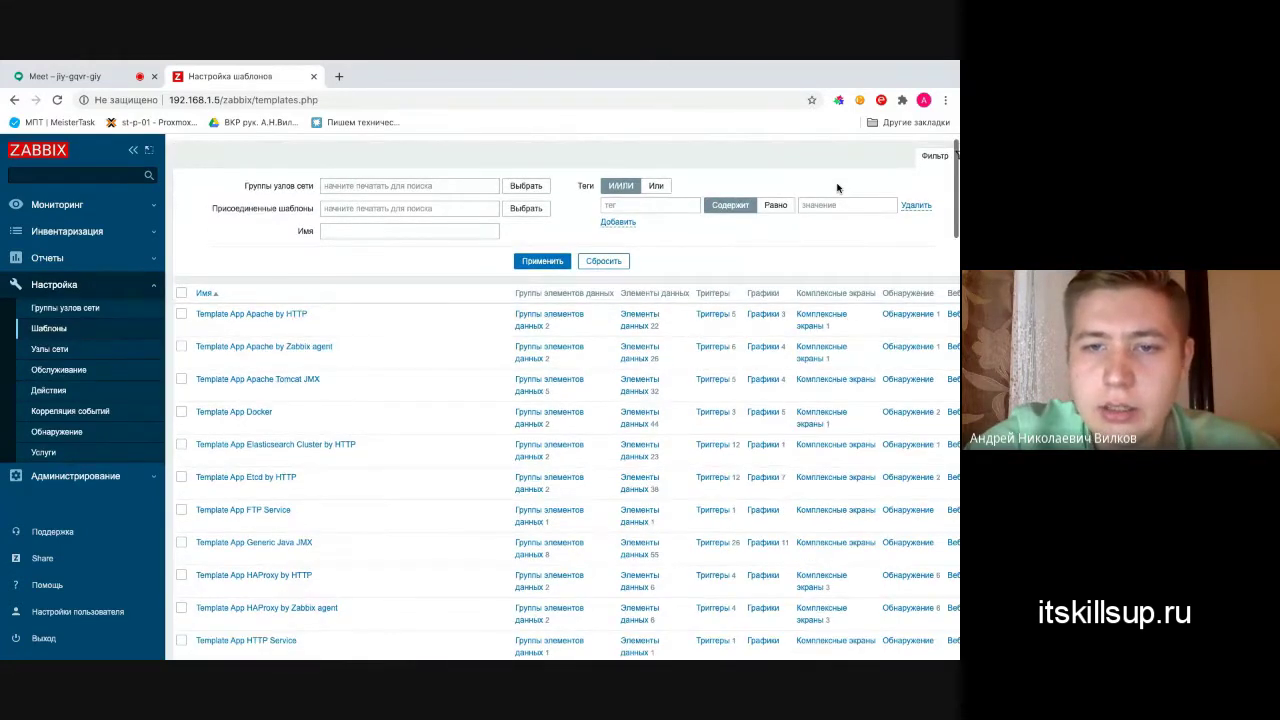
scroll(837, 186, "right", 1)
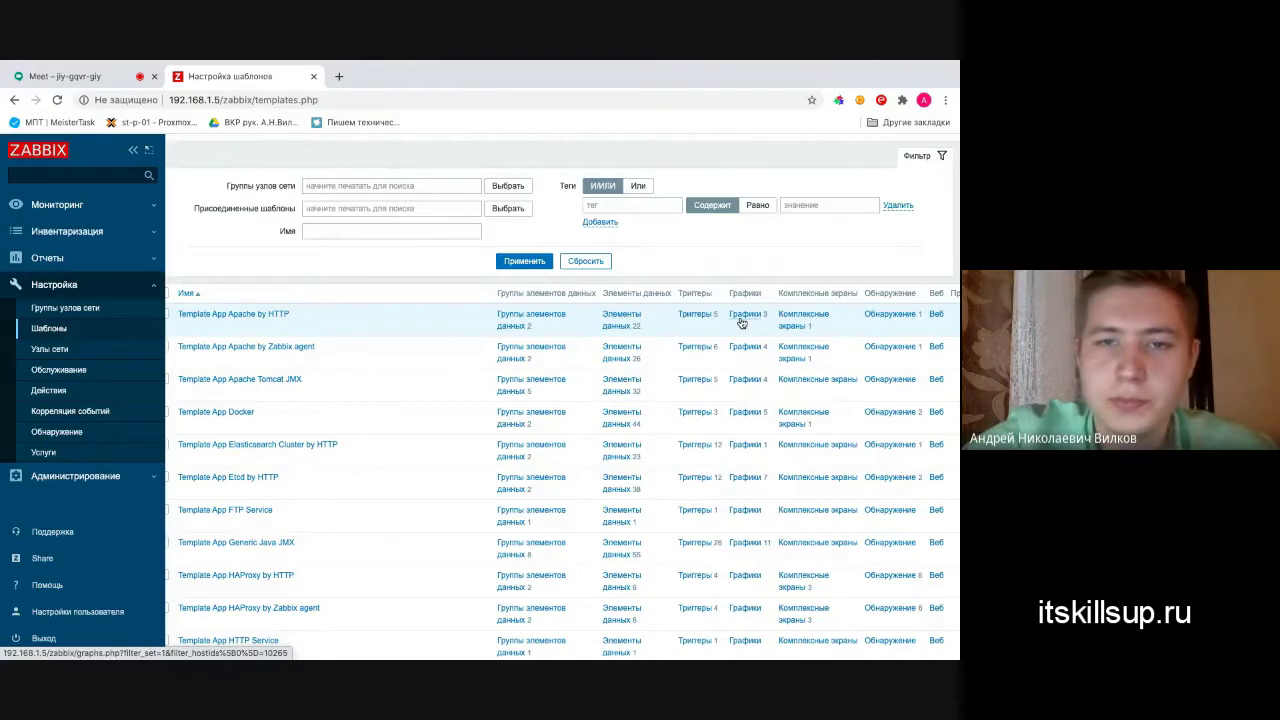
scroll(741, 322, "left", 1)
scroll(745, 300, "up", 1)
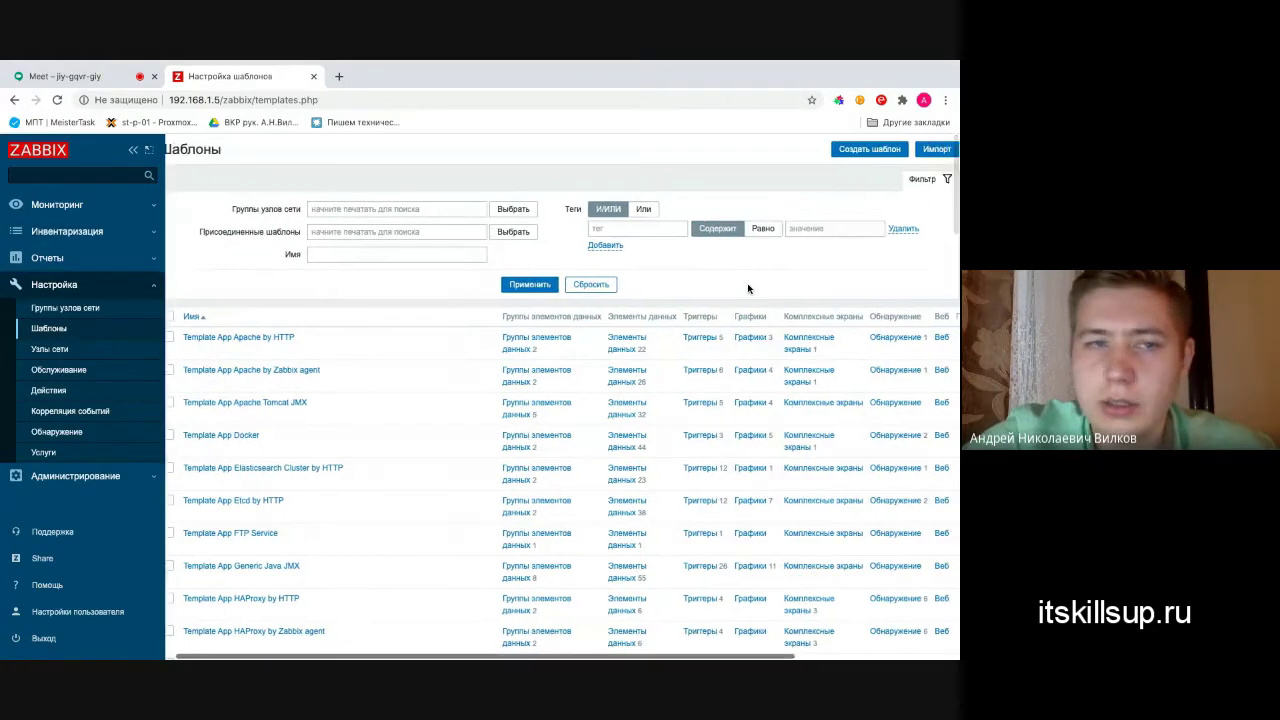
scroll(748, 289, "left", 1)
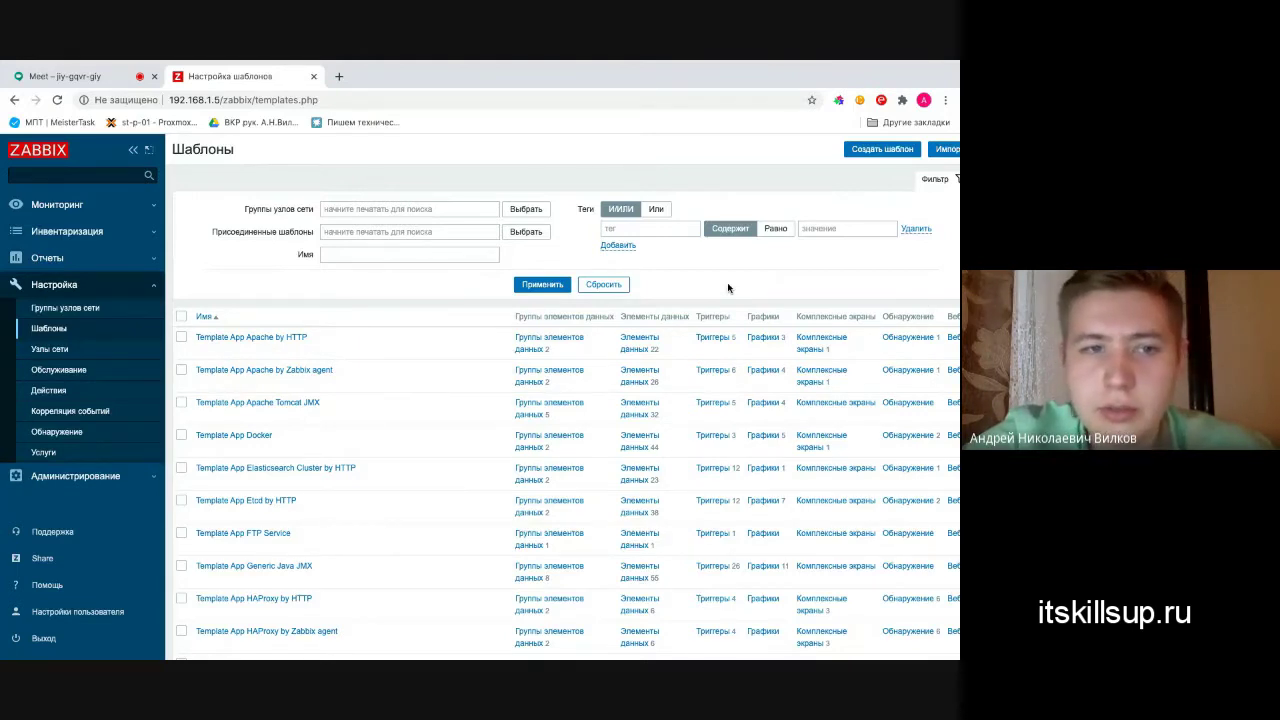
- Create a host group named UserTemplates
left_click(85, 308)
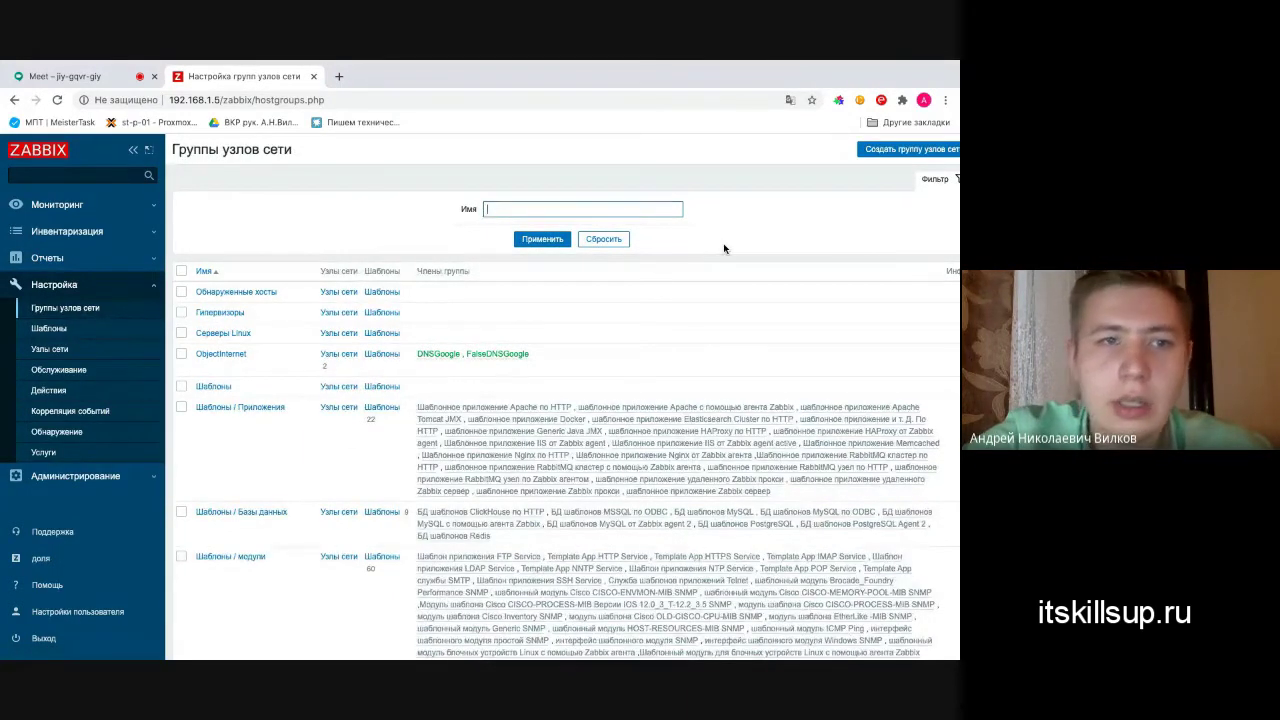
left_click(920, 150)
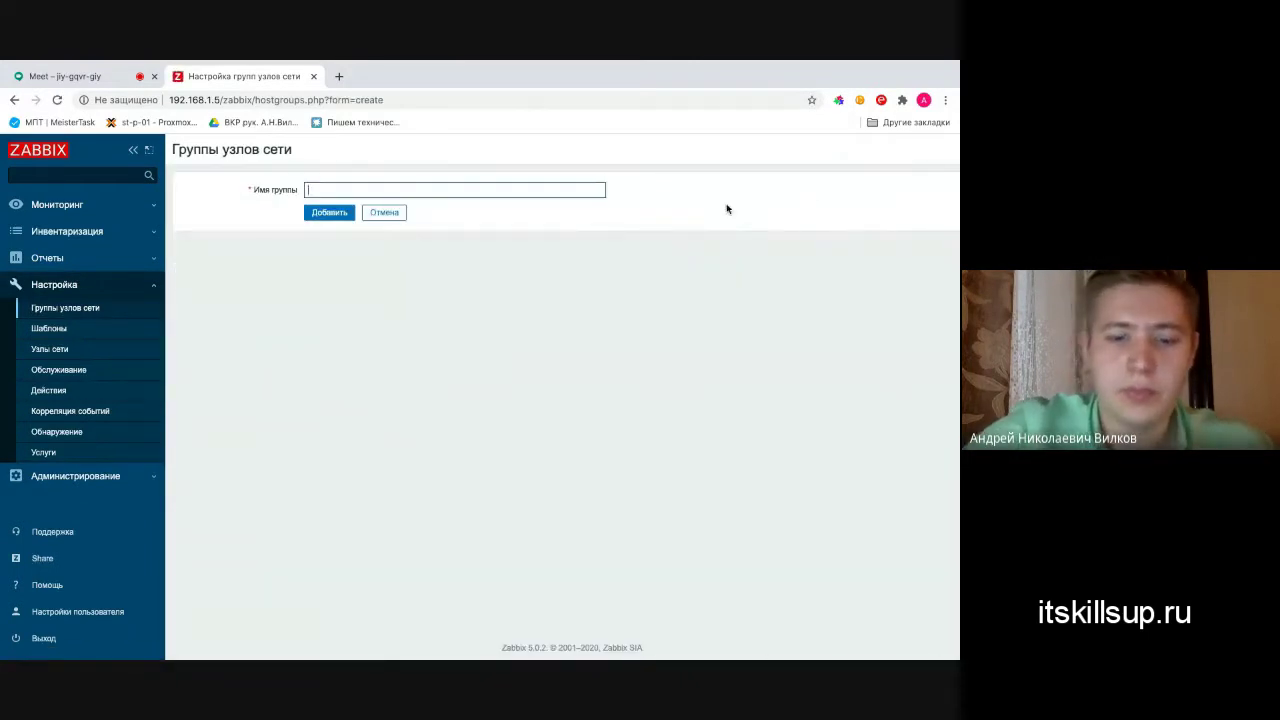
type("User")
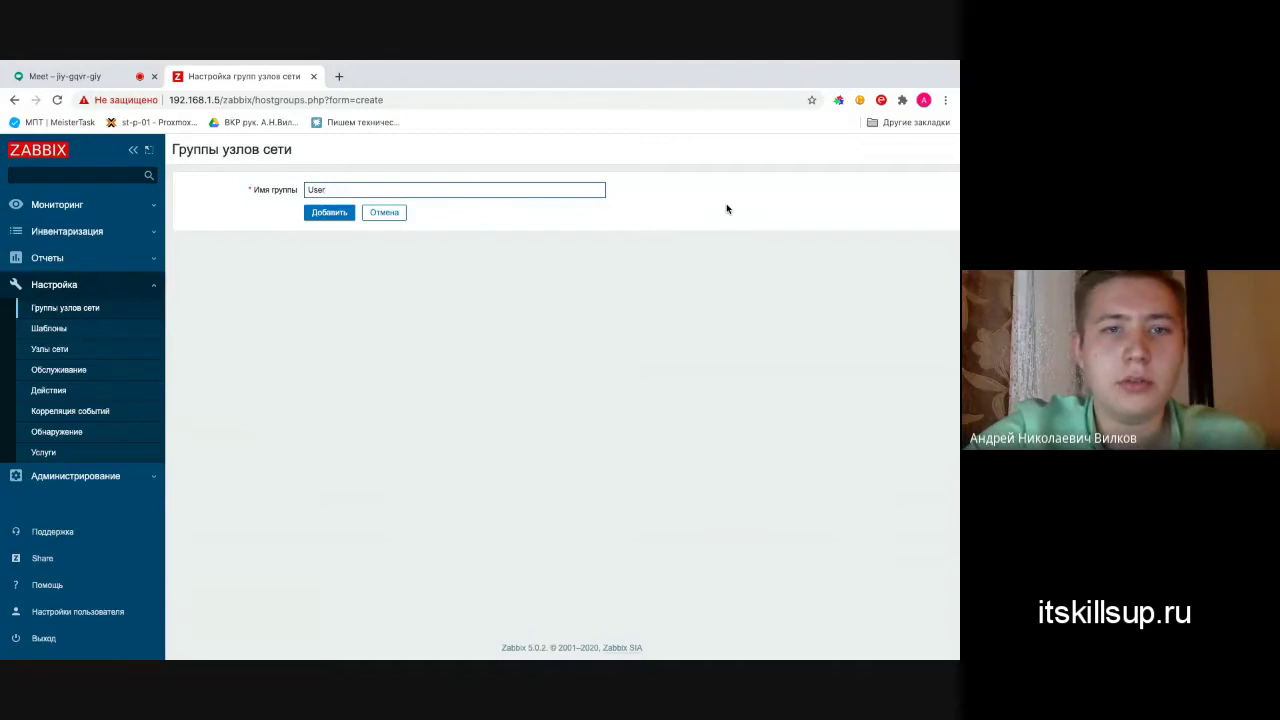
type("s")
key("BackSpace")
type("Temlates")
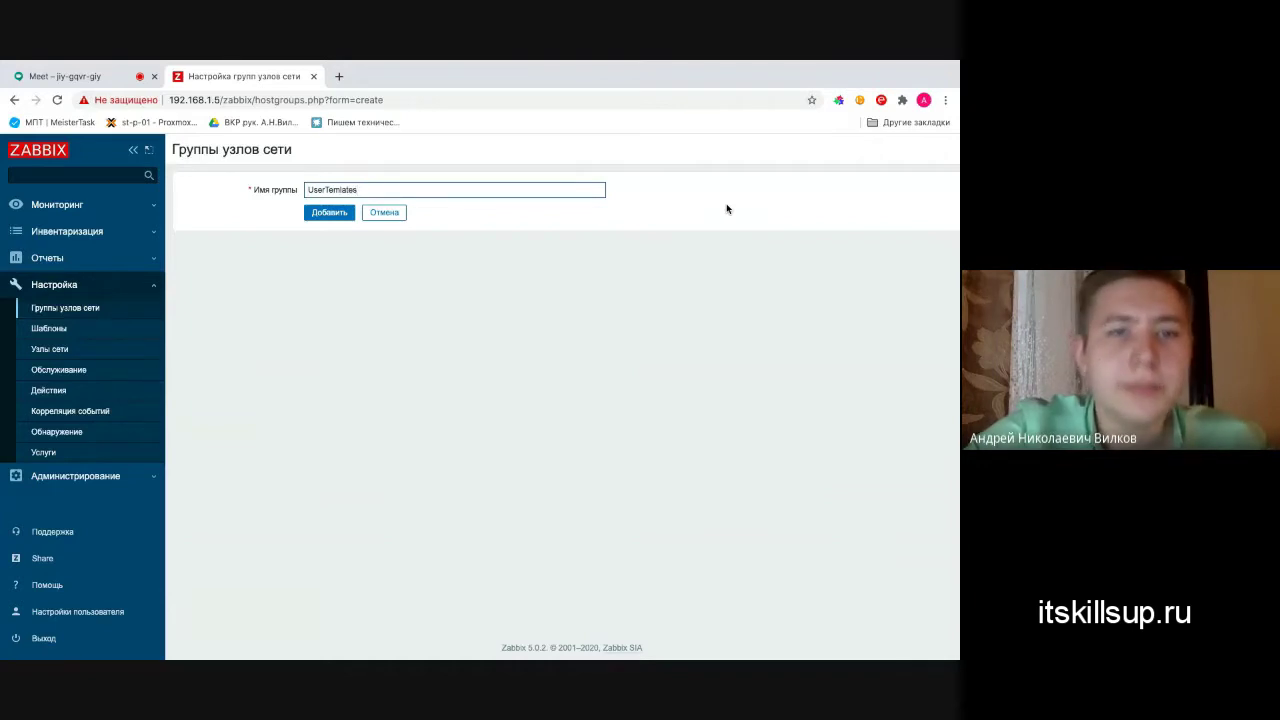
key("ctrl+a")
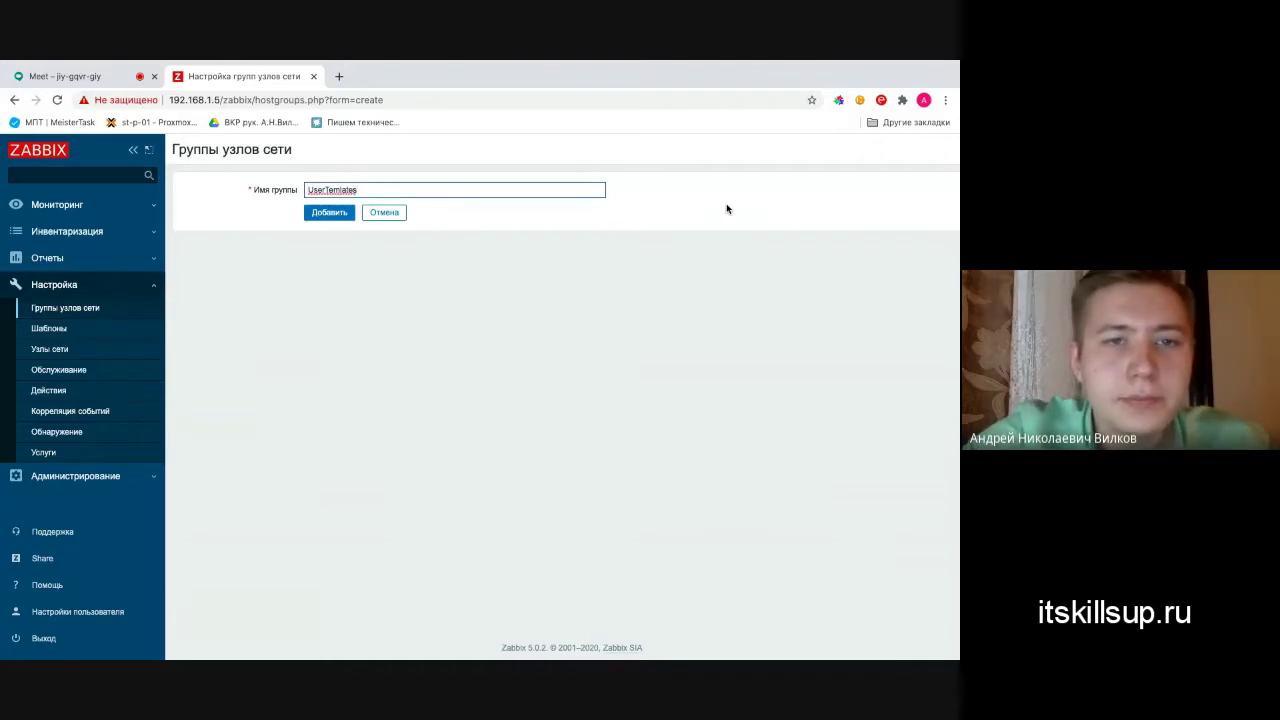
key("Left")
key("Left")
key("Left")
key("Left")
key("Left")
type("p")
key("Right")
key("Right")
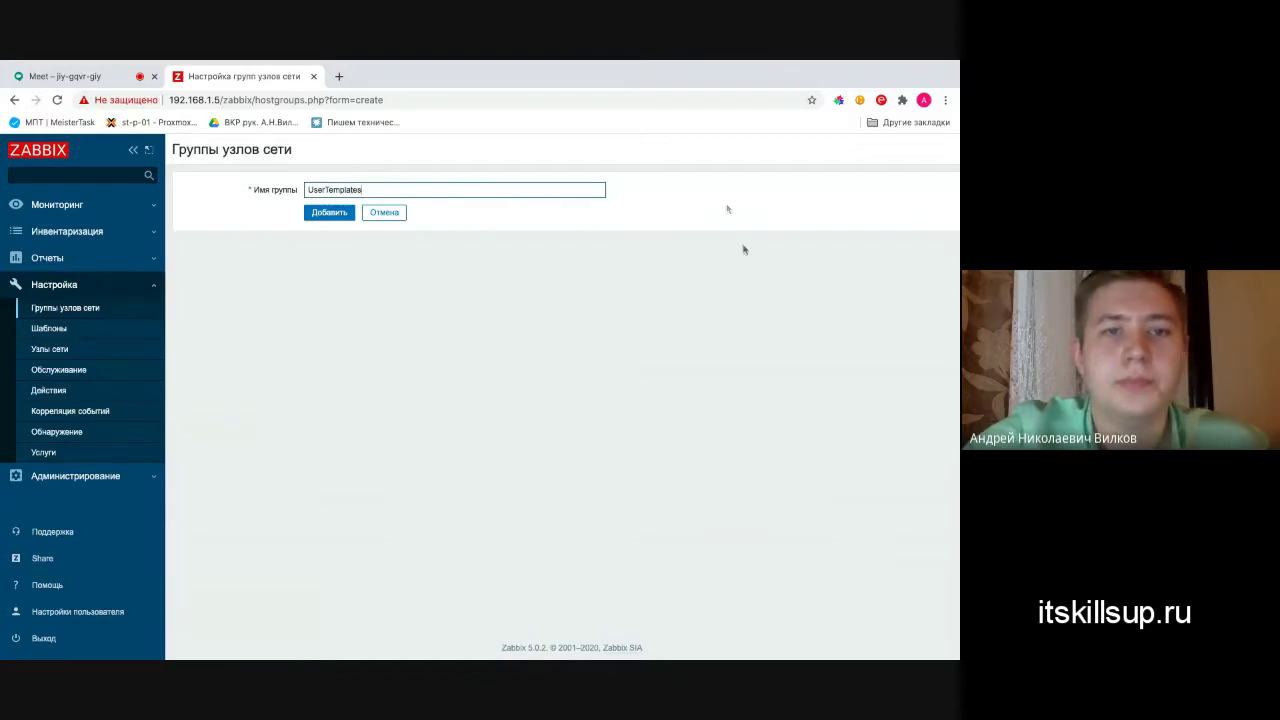
left_click(330, 214)
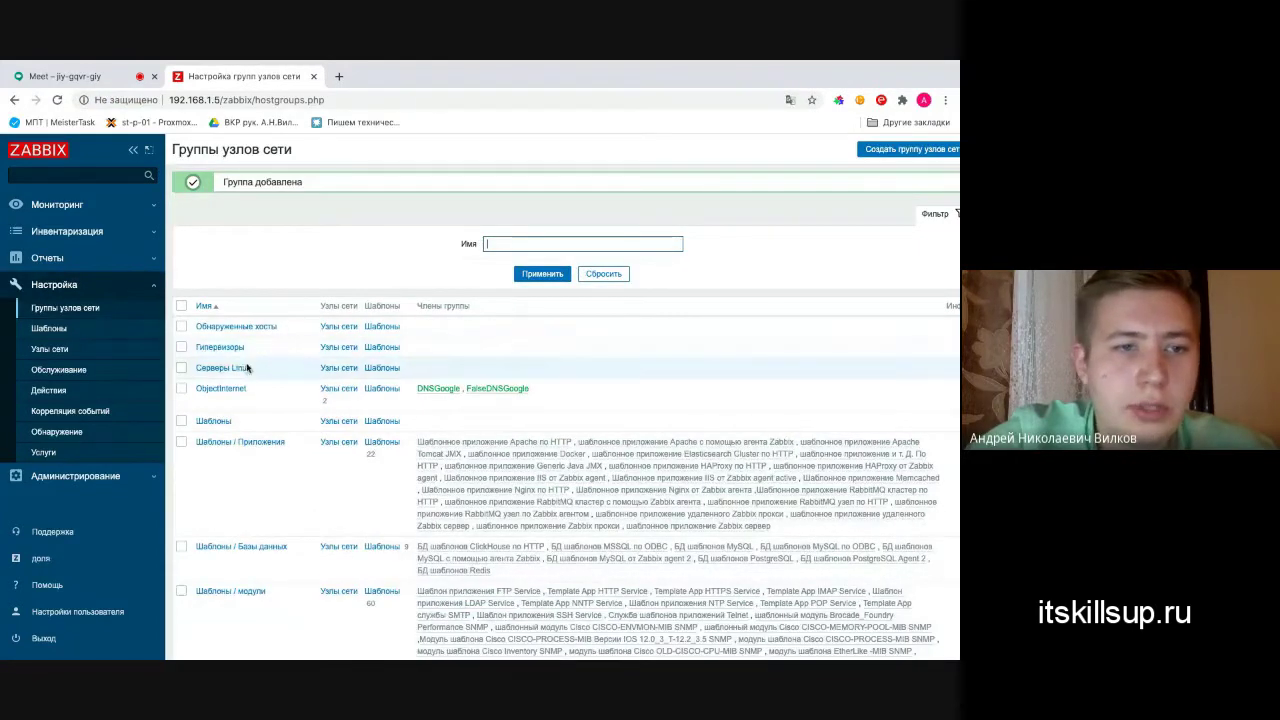
- Create a template named ICMP and assign it to the UserTemplates group
left_click(88, 334)
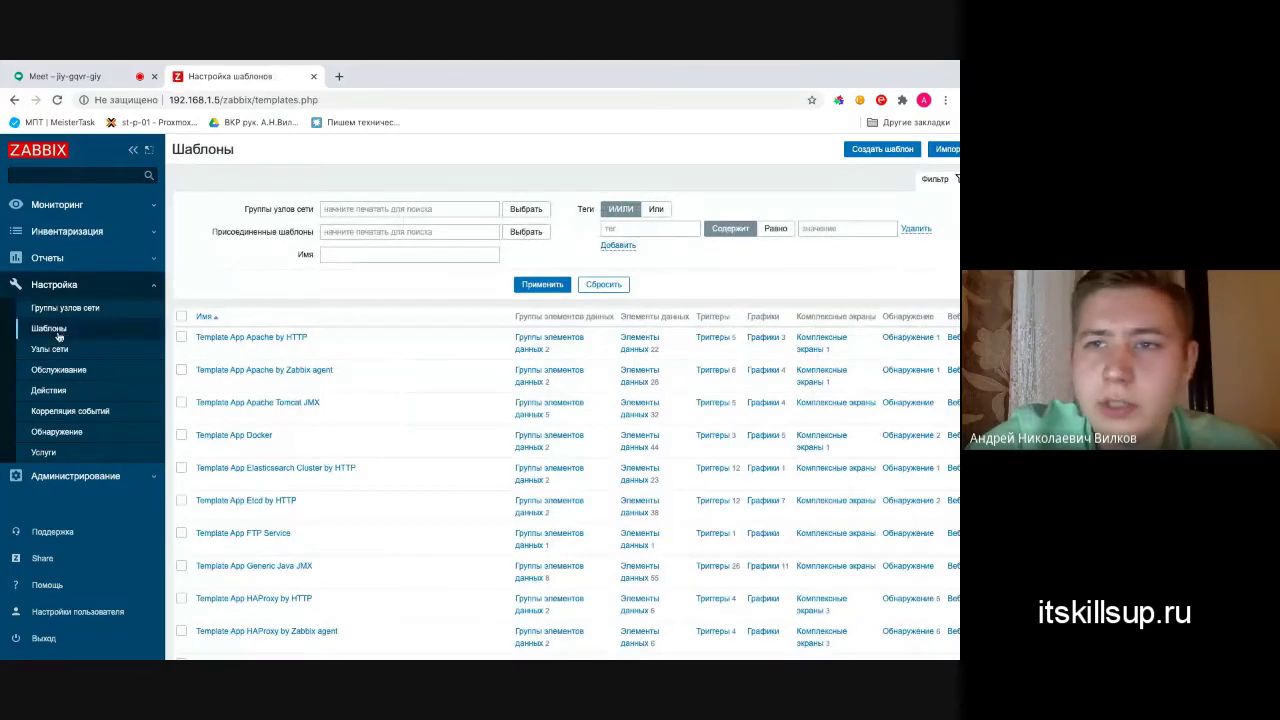
left_click(883, 150)
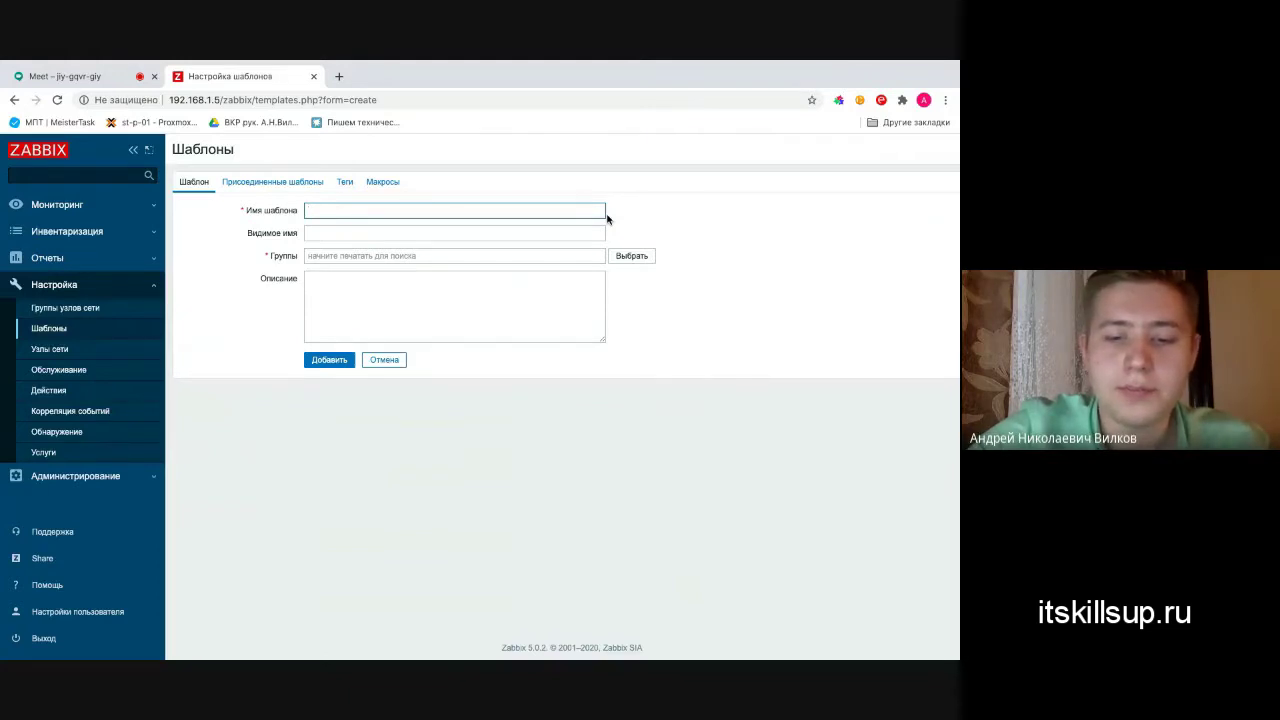
type("IC")
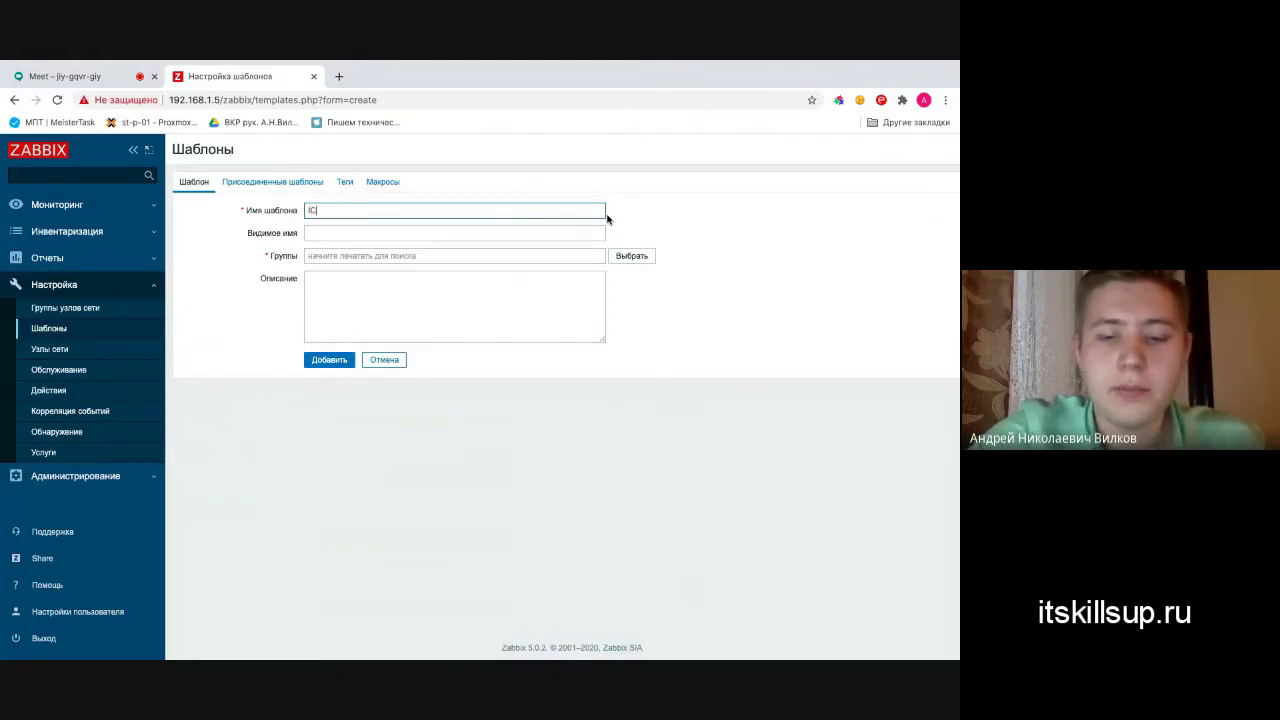
type("MP")
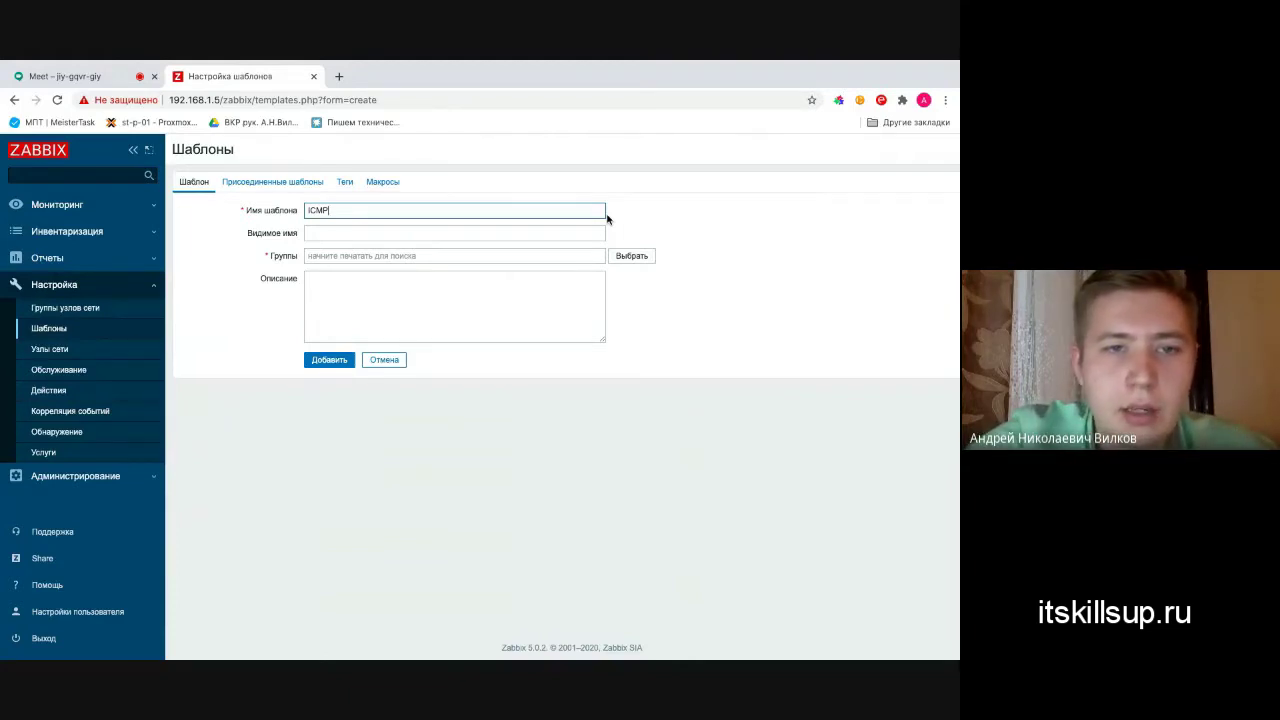
left_click(636, 256)
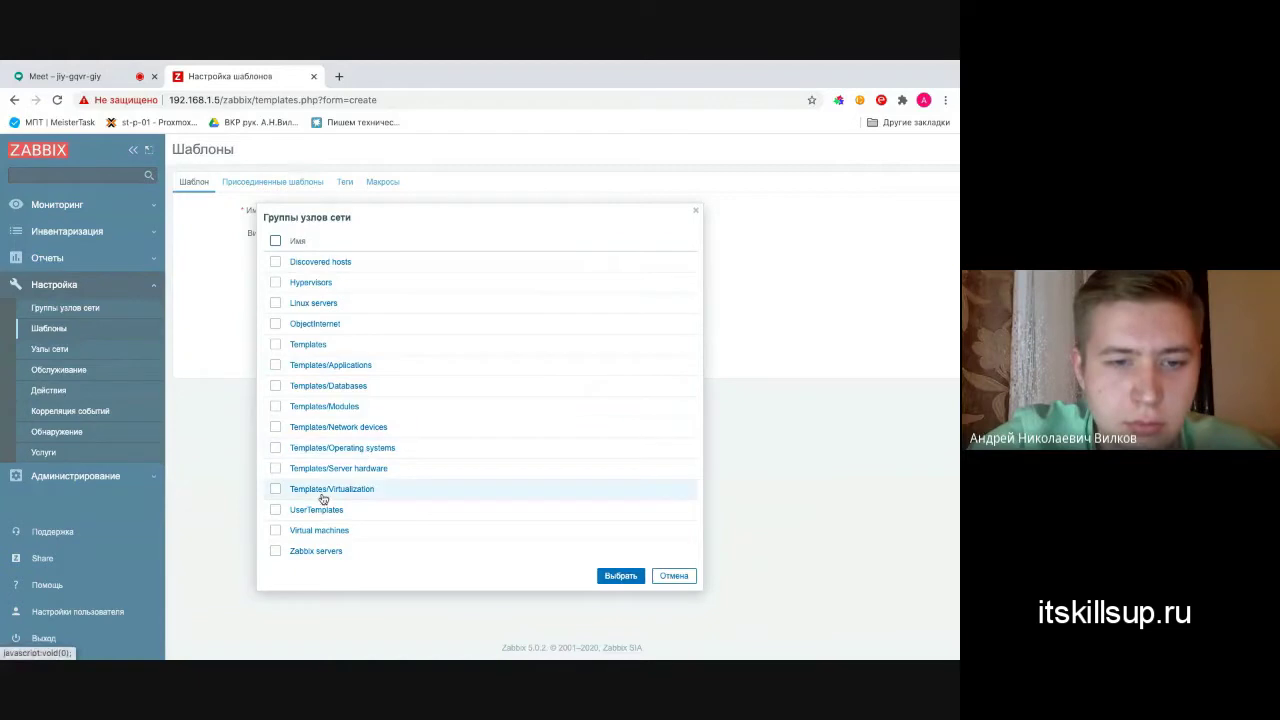
left_click(276, 511)
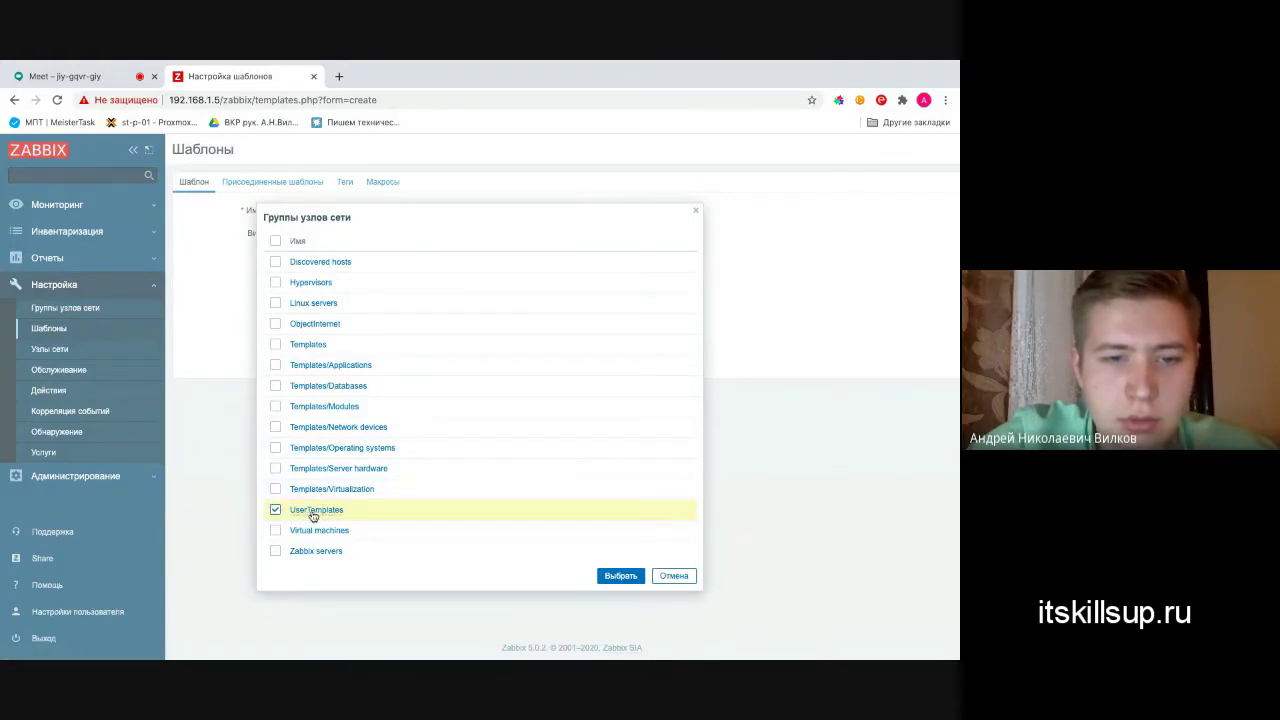
left_click(620, 577)
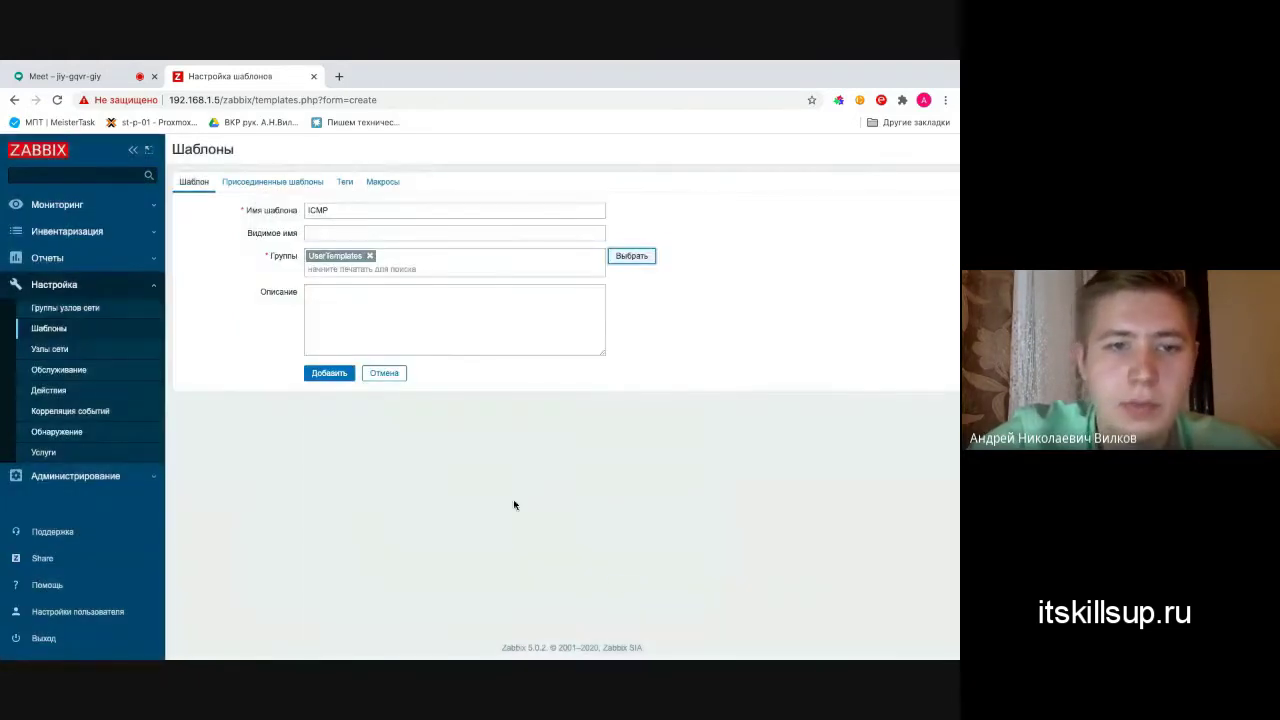
left_click(326, 376)
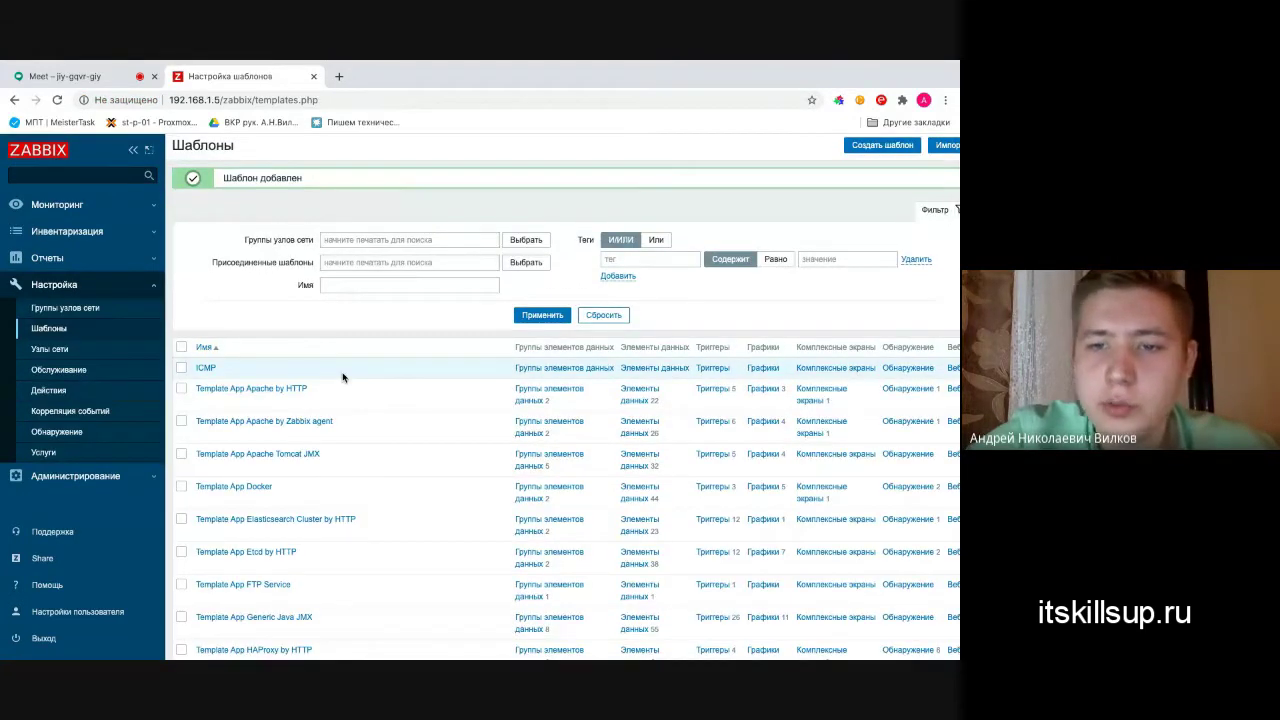
- Open the items of the ICMP template and start creating a new item
scroll(342, 377, "right", 1)
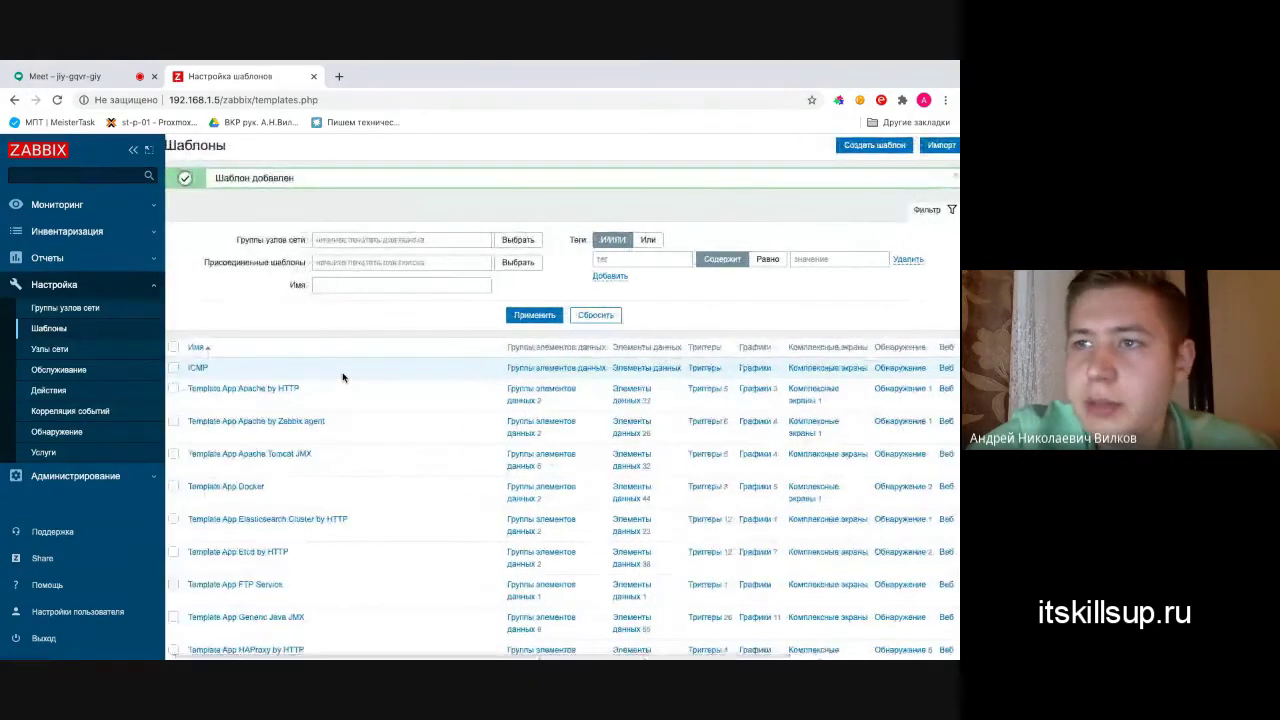
scroll(342, 377, "left", 1)
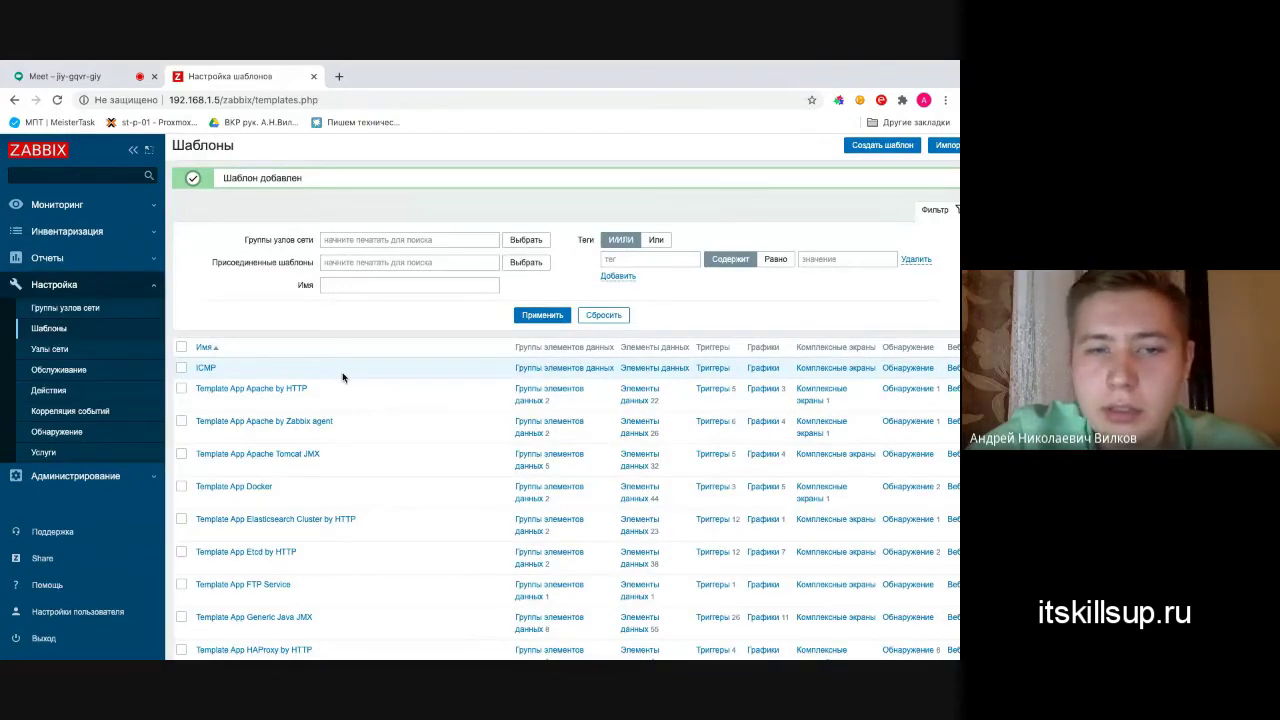
left_click(205, 370)
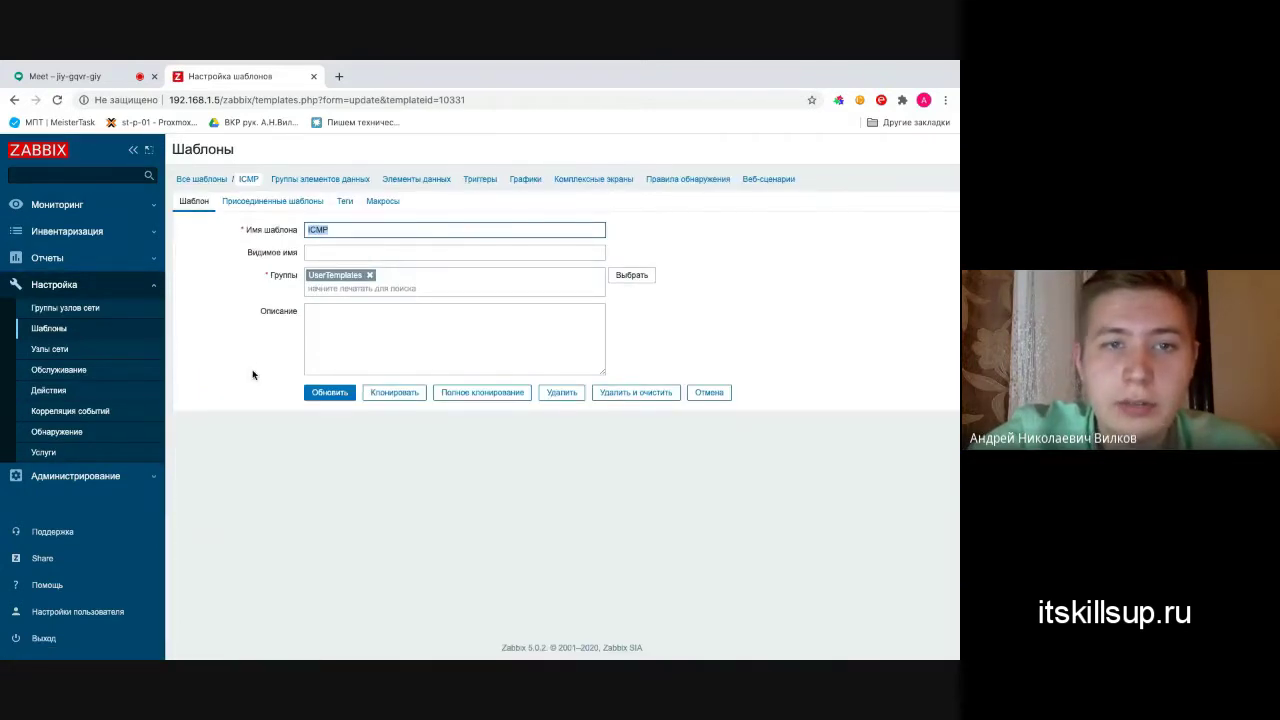
left_click(422, 182)
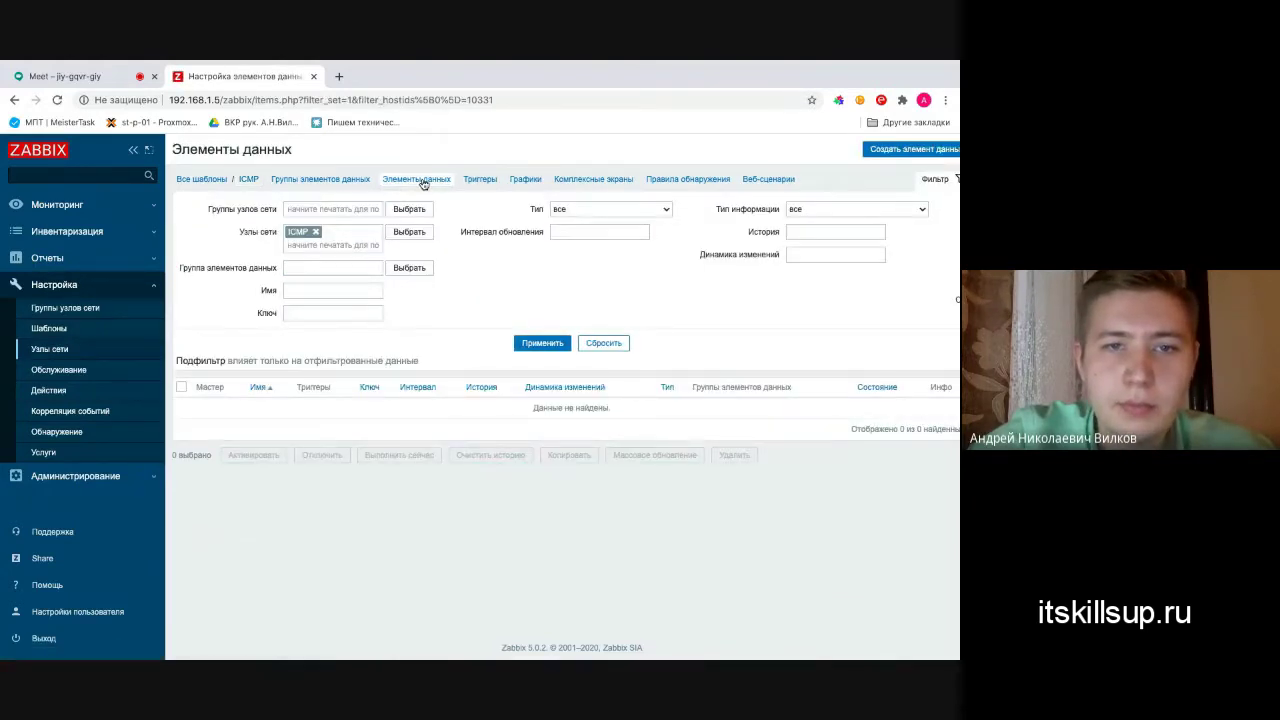
left_click(918, 152)
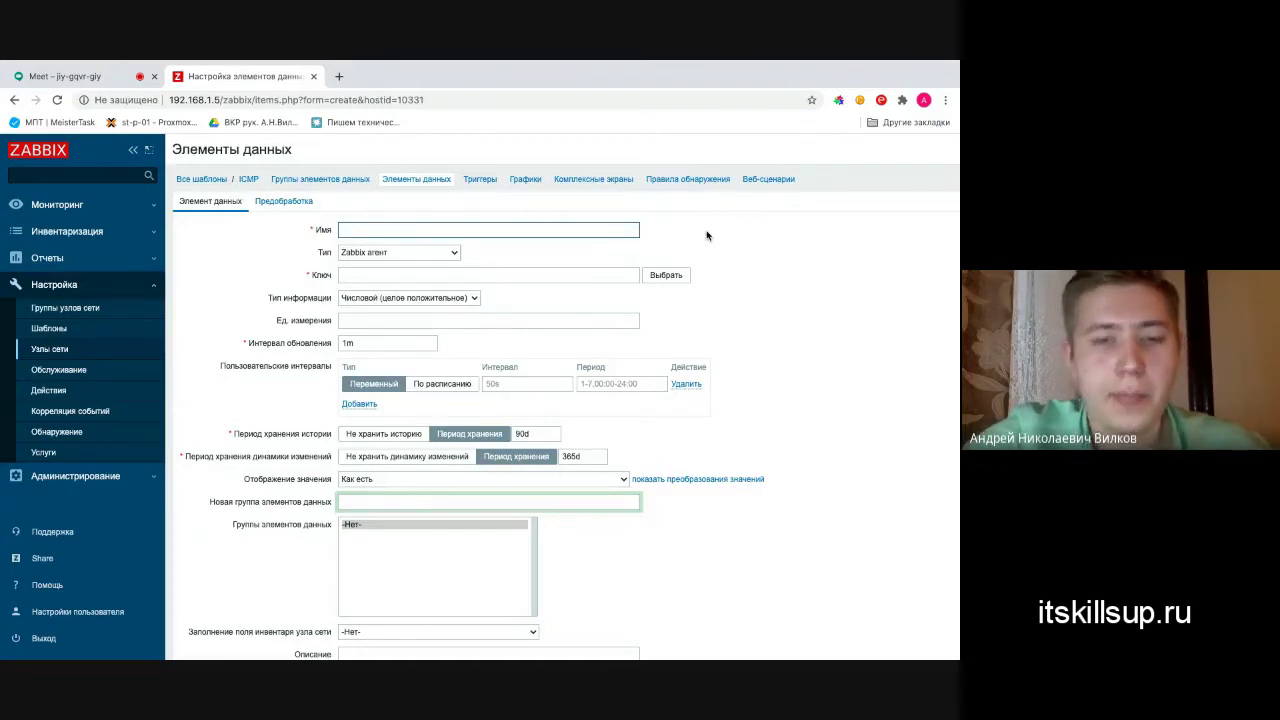
- Switch to Google Meet, admit the waiting participant to the call, and return to the Zabbix item form
left_click(80, 76)
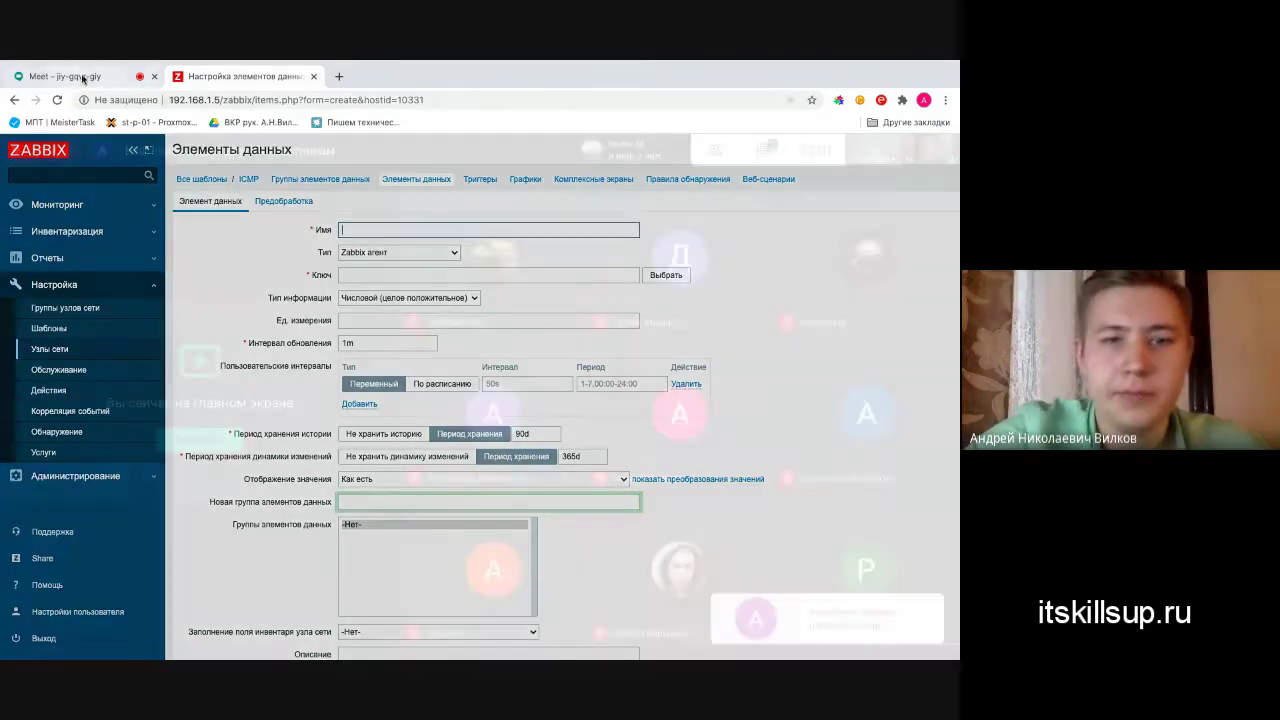
left_click(604, 436)
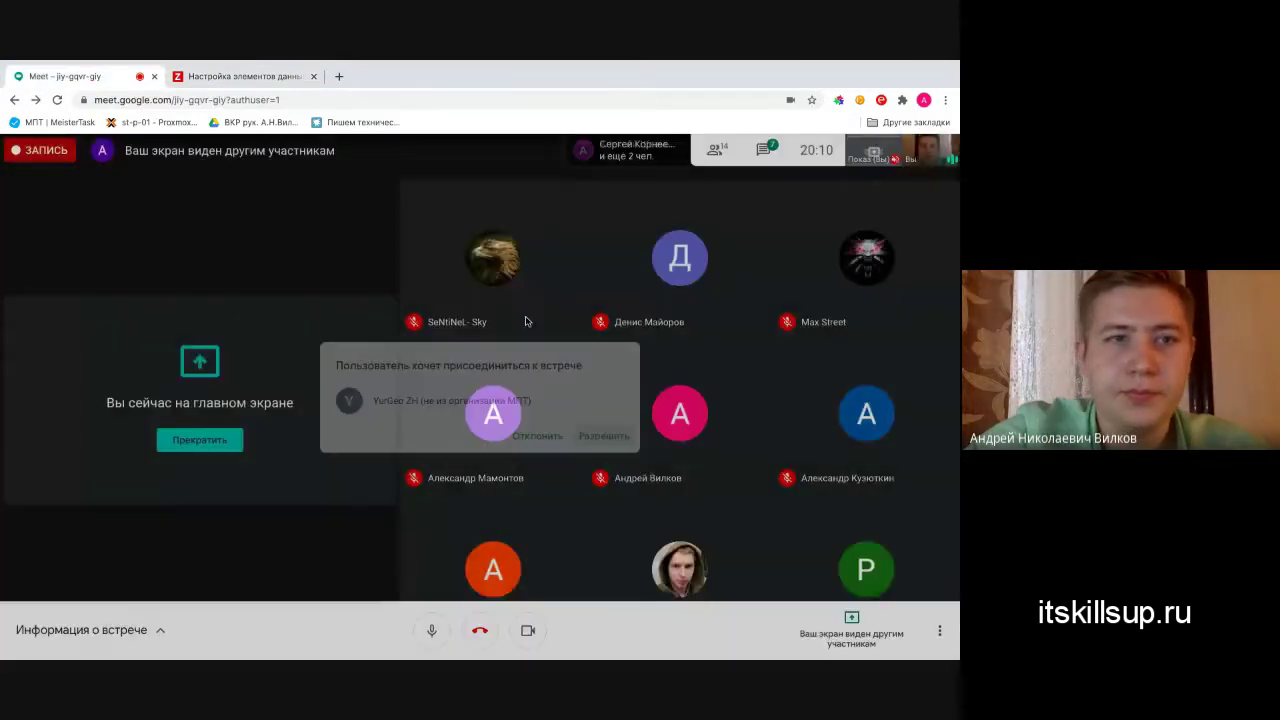
left_click(250, 78)
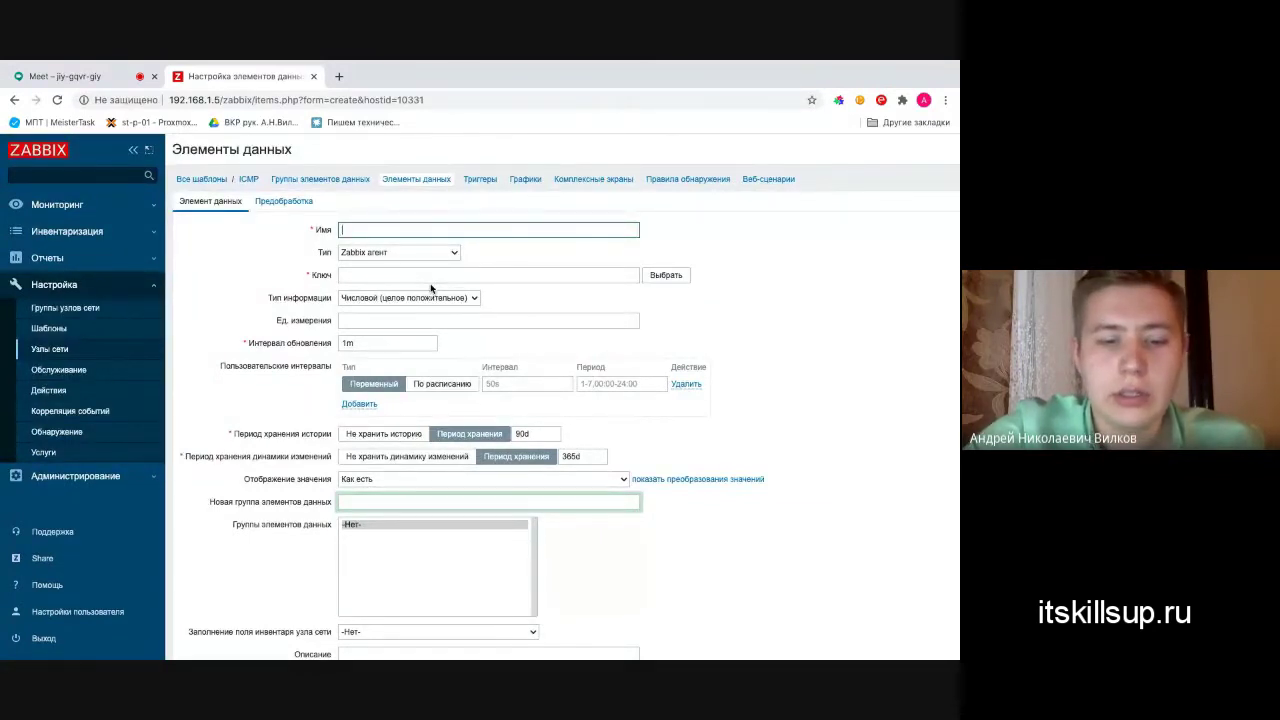
- Name the new ICMP template item "Достуность узла"
type("Доступность узла")
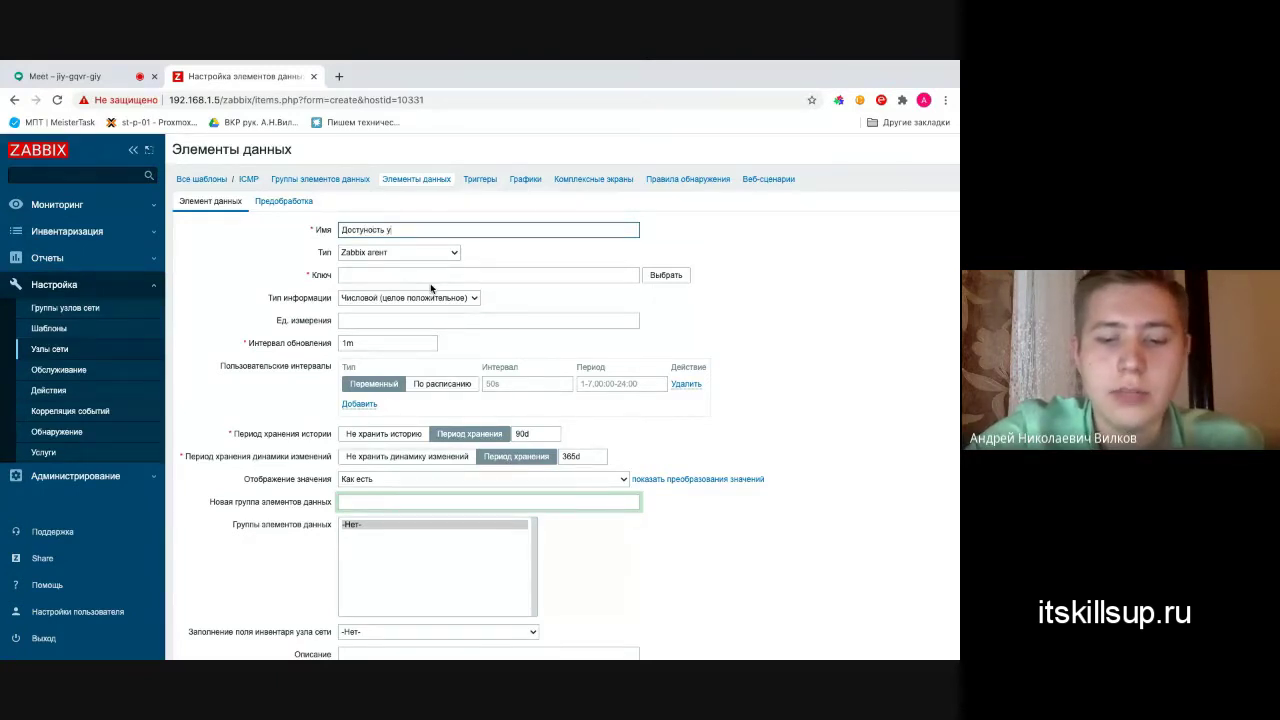
left_click(415, 255)
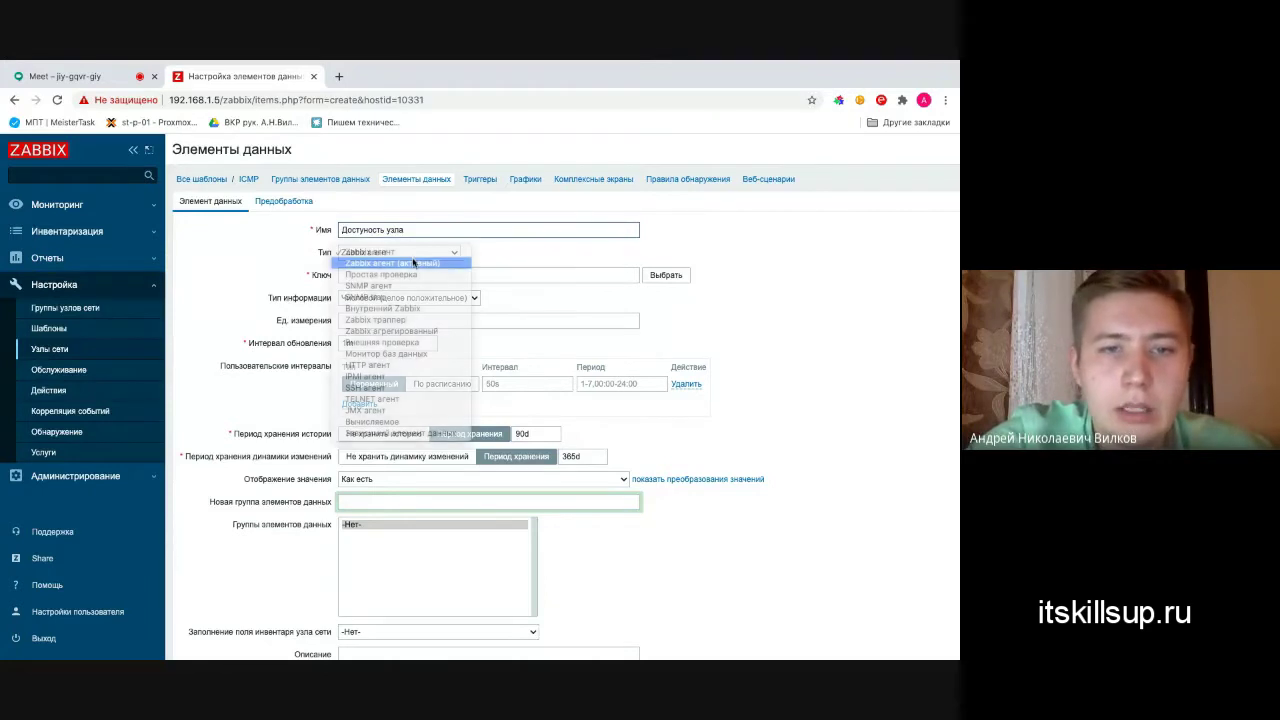
- Switch to Google Meet again, admit the further participants asking to join, and go back to Zabbix
left_click(101, 79)
left_click(65, 76)
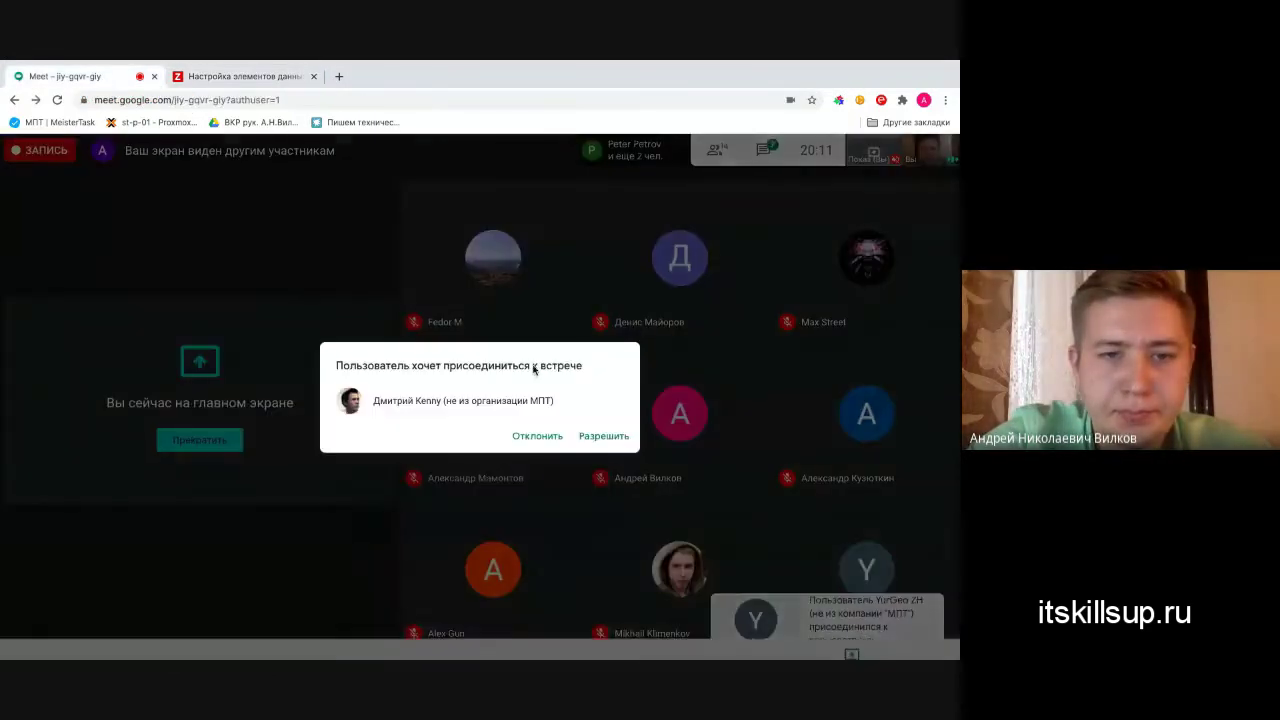
left_click(595, 437)
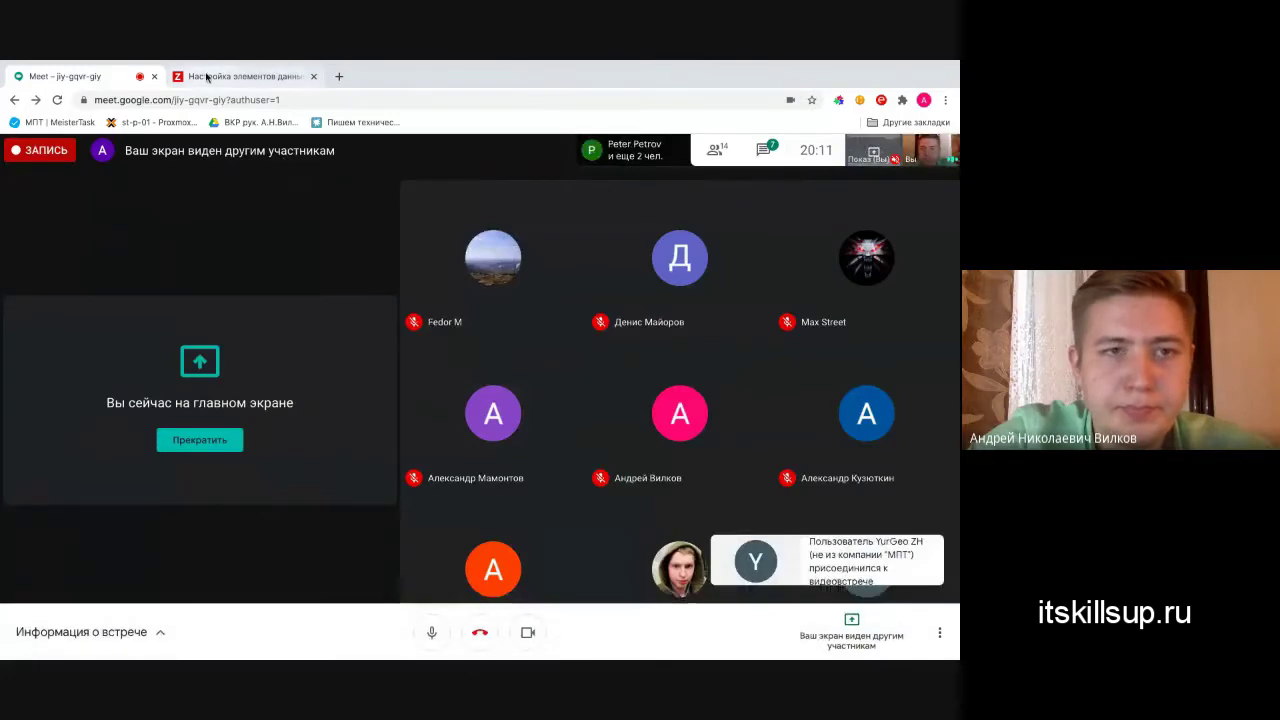
left_click(240, 76)
left_click(105, 77)
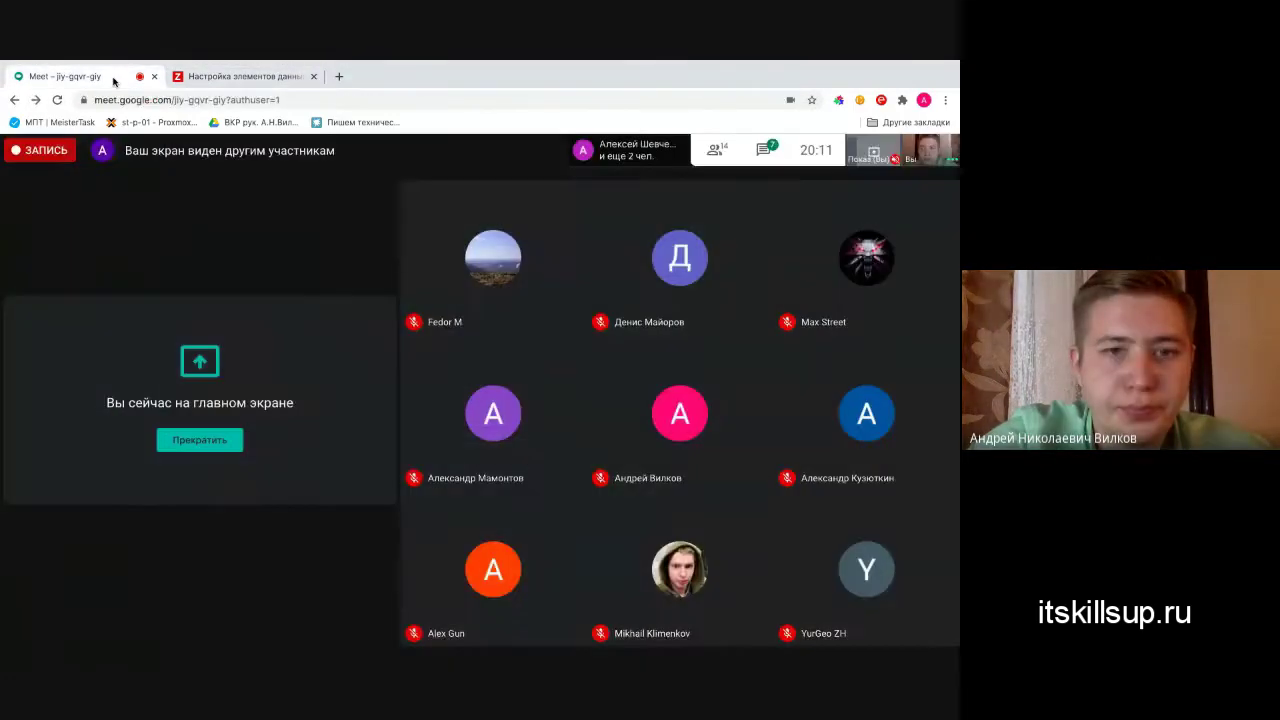
left_click(604, 437)
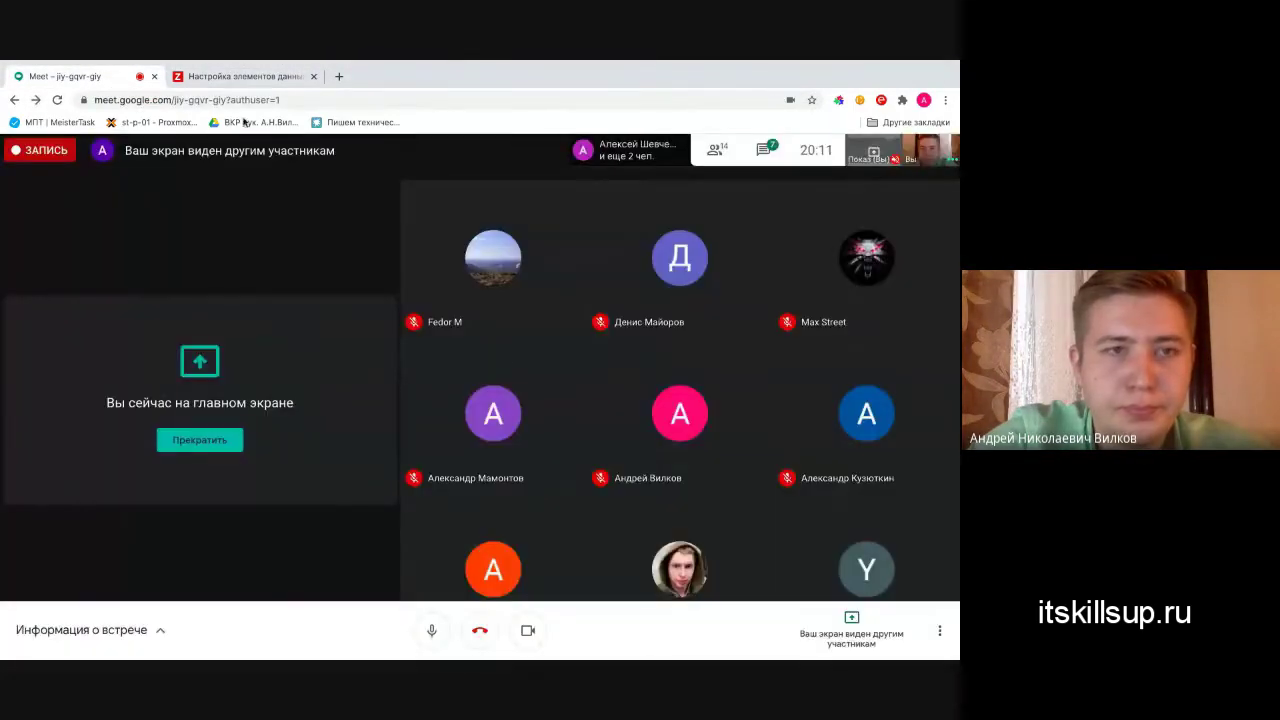
left_click(240, 76)
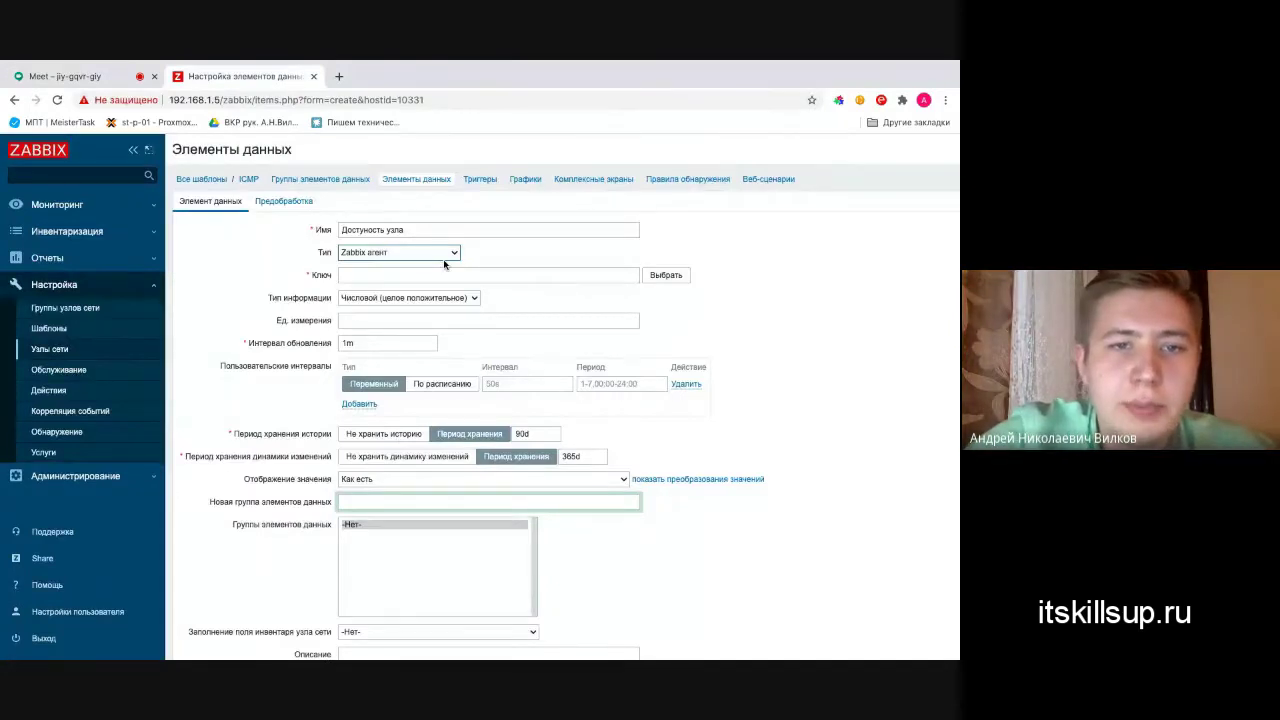
- Set the item type to "Простая проверка" and choose the standard key icmpping[<target>,<packets>,<interval>,<size>,<timeout>]
left_click(431, 258)
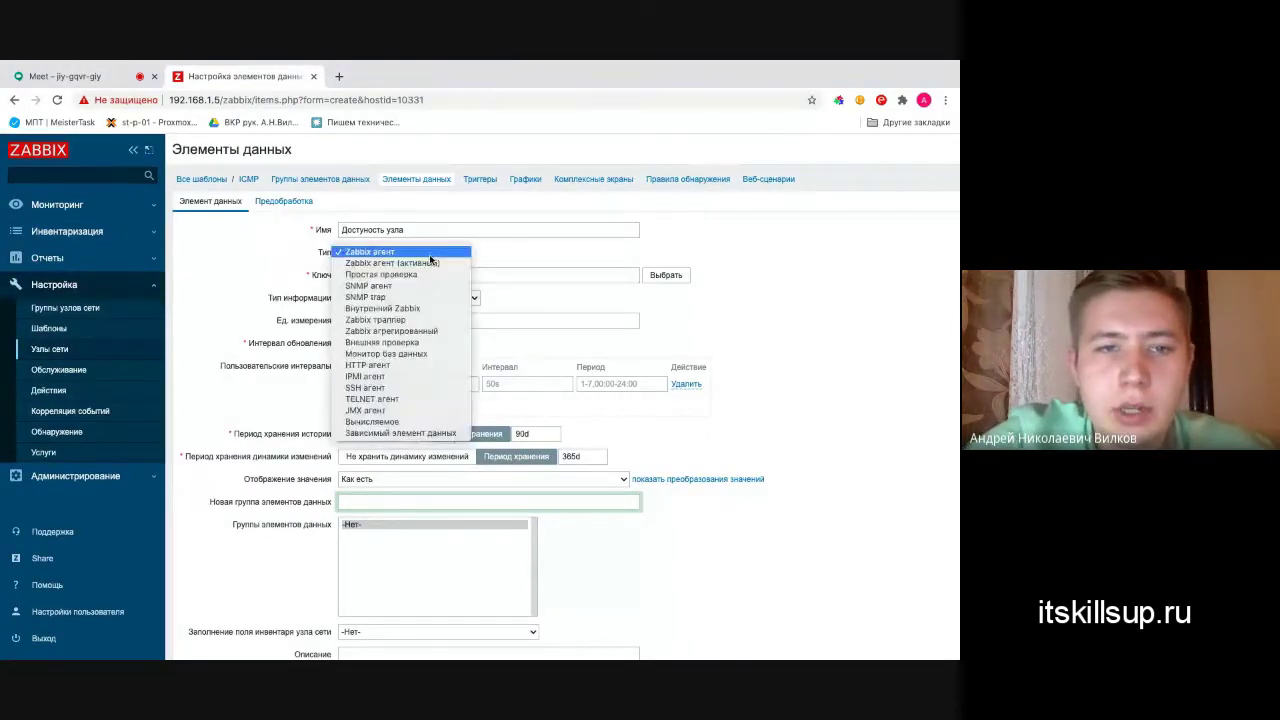
left_click(377, 277)
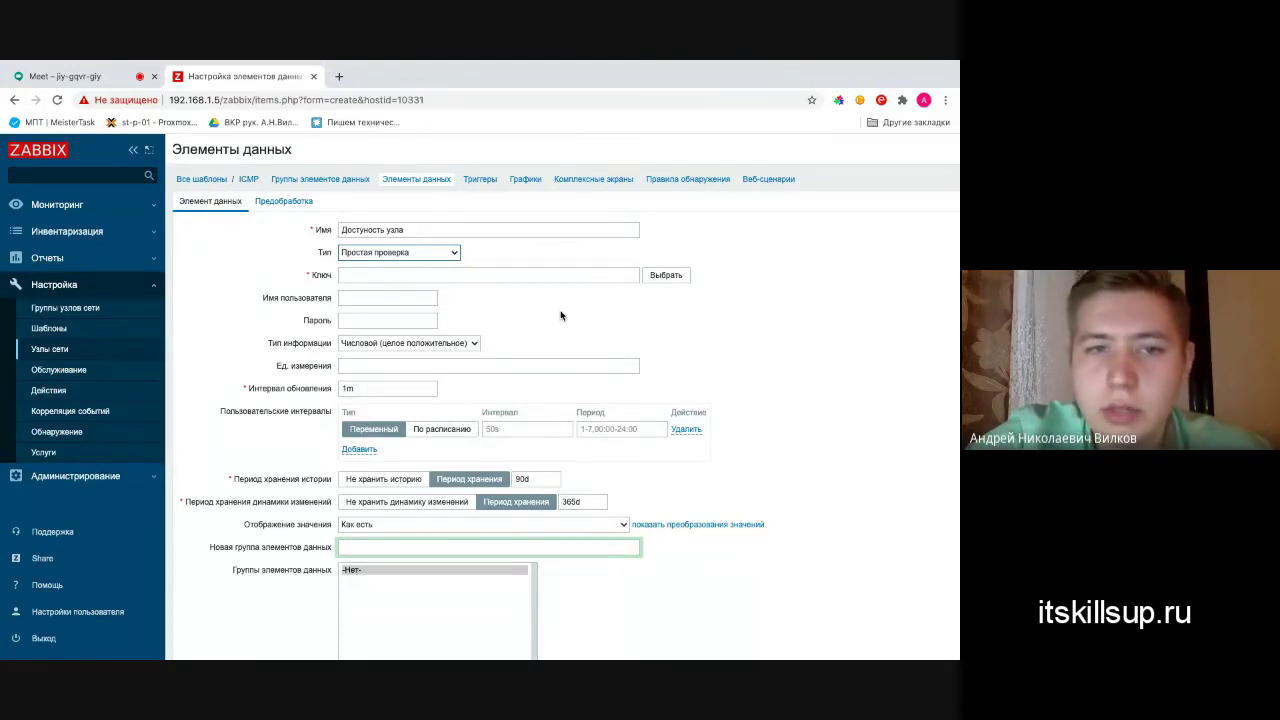
left_click(668, 280)
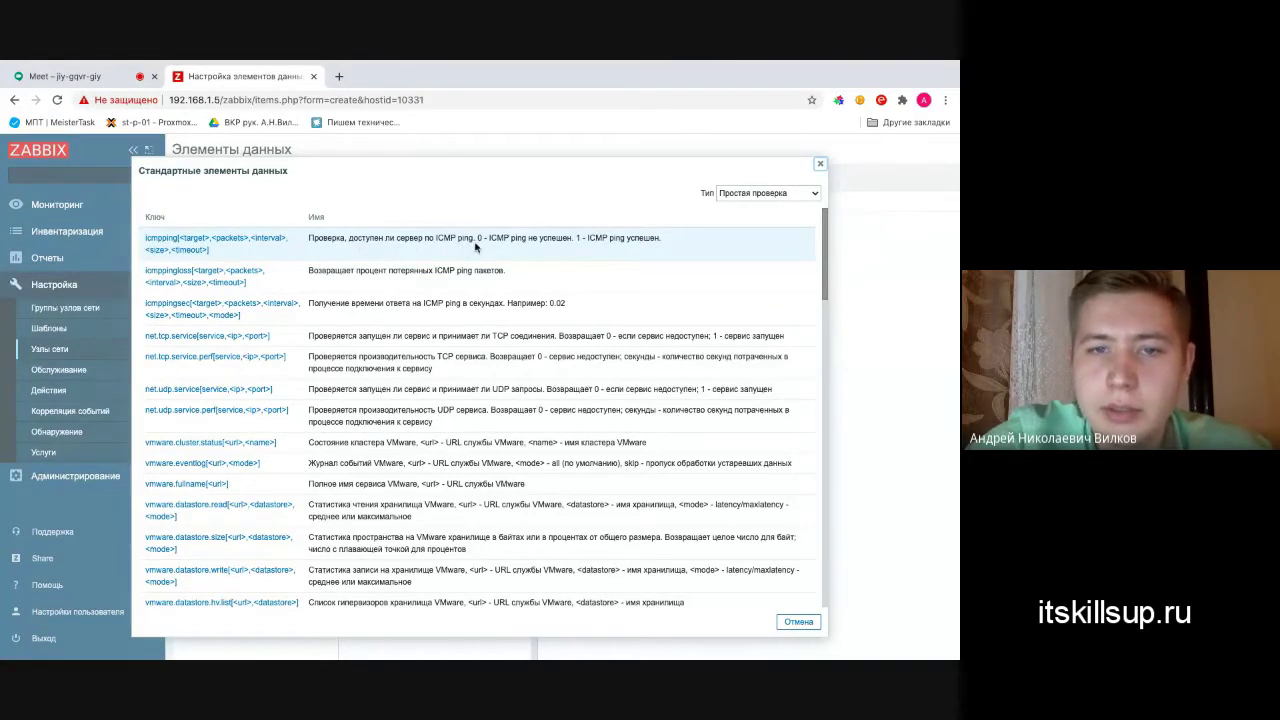
left_click_drag(477, 238, 645, 237)
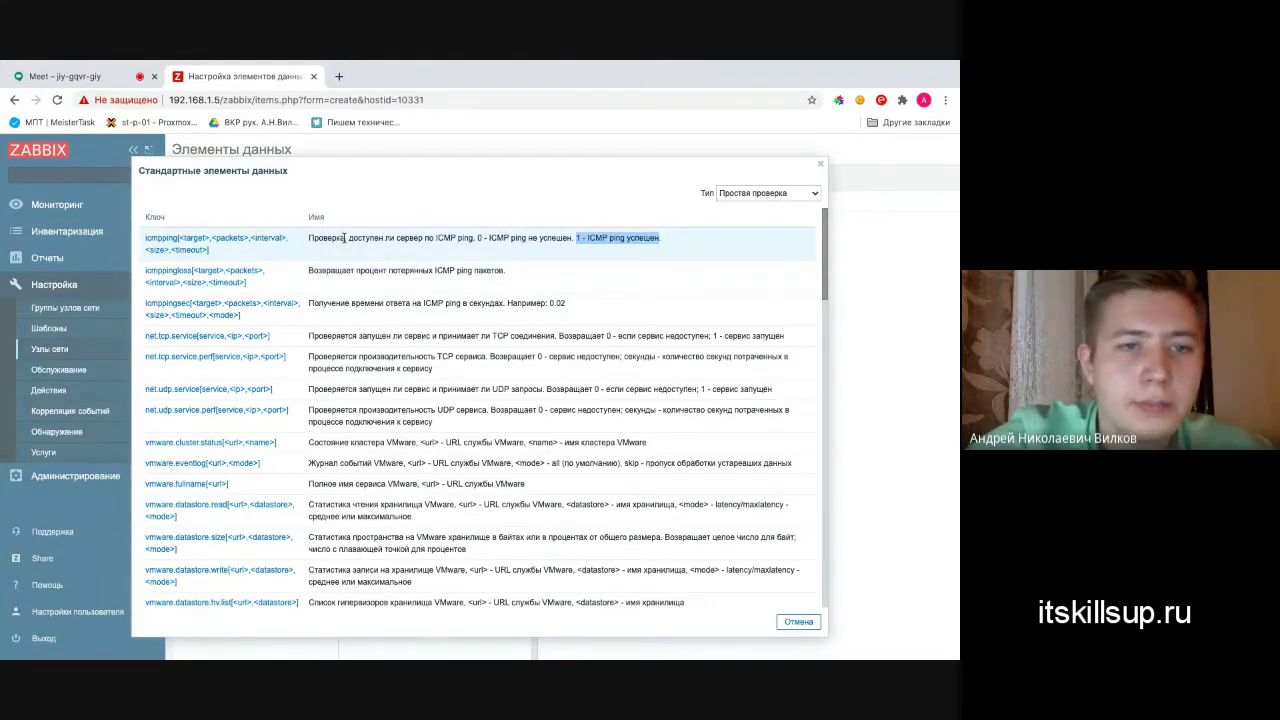
left_click(212, 247)
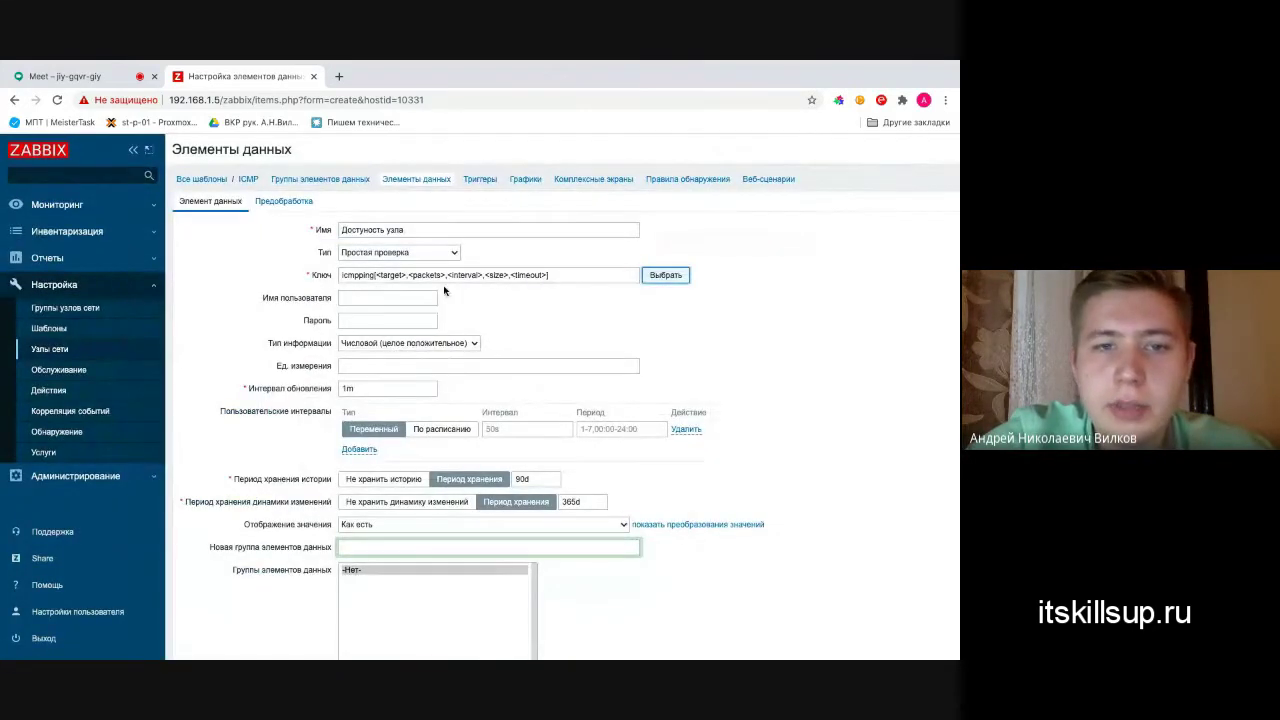
- Remove the target parameter from the icmpping key and set its packets parameter to 4
left_click(404, 274)
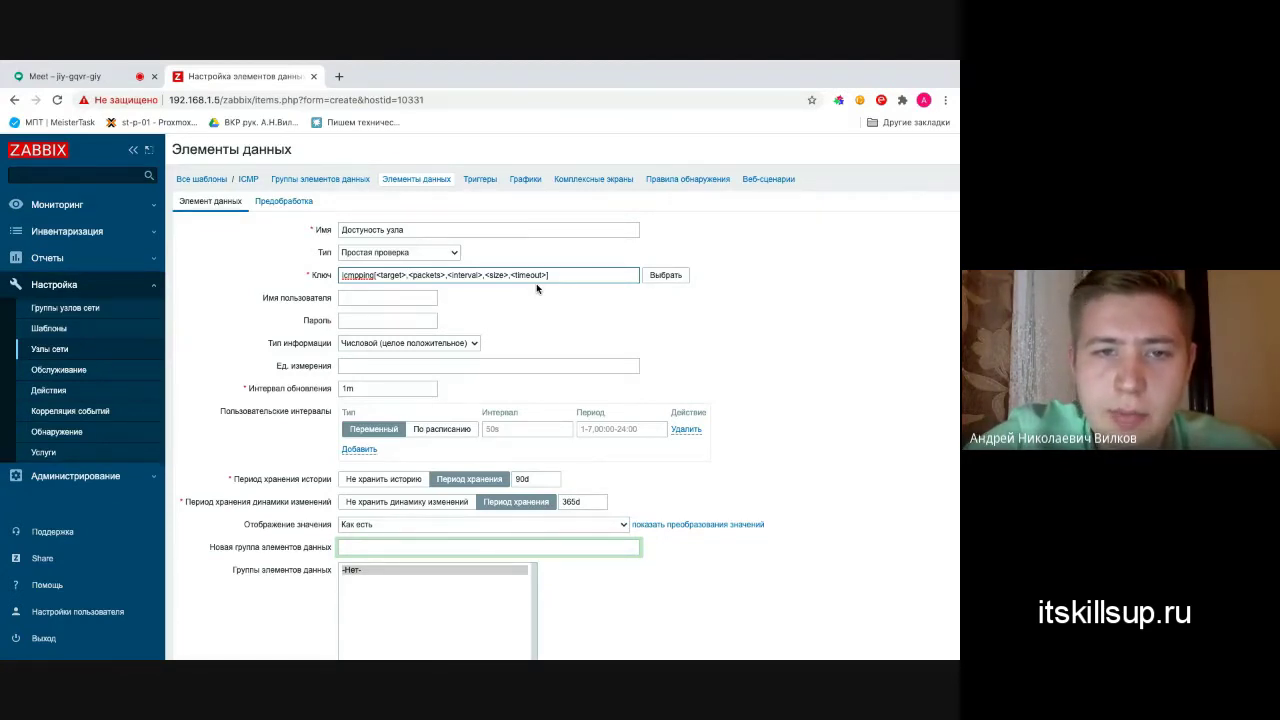
key("BackSpace")
key("BackSpace")
key("BackSpace")
key("BackSpace")
key("BackSpace")
key("BackSpace")
key("BackSpace")
key("BackSpace")
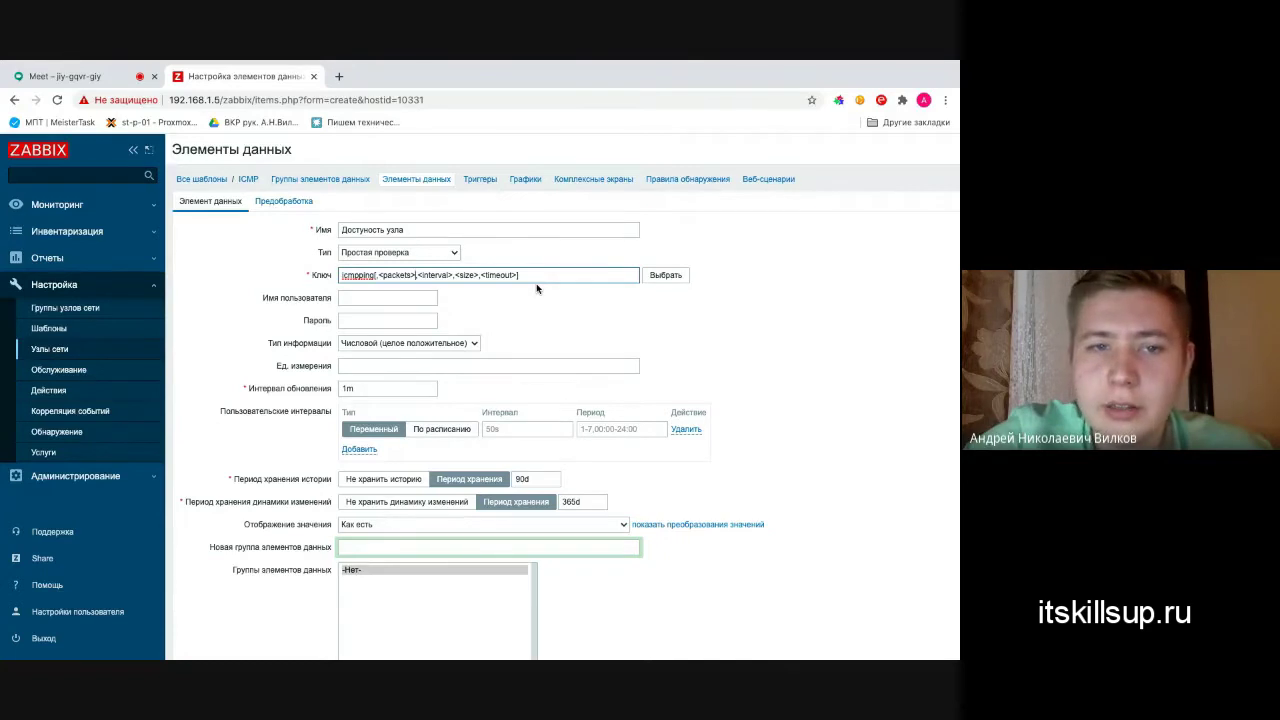
key("BackSpace")
key("BackSpace")
key("BackSpace")
key("BackSpace")
key("BackSpace")
key("BackSpace")
key("BackSpace")
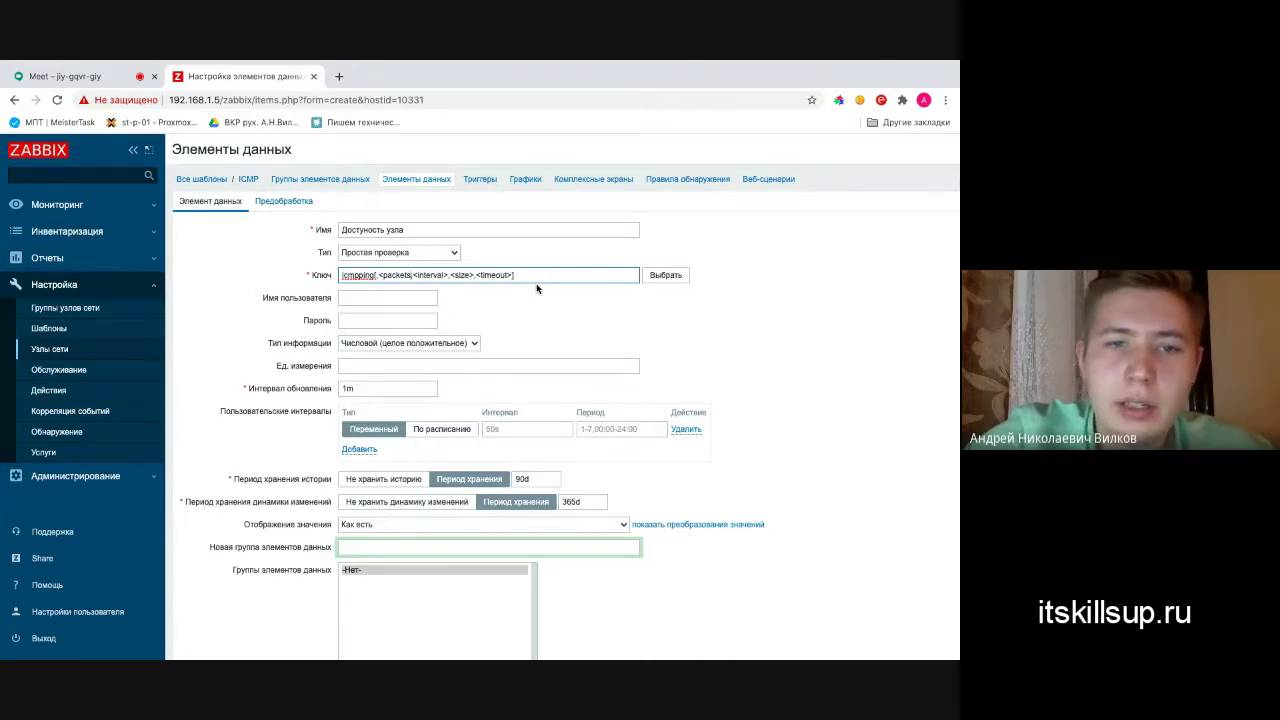
key("BackSpace")
key("BackSpace")
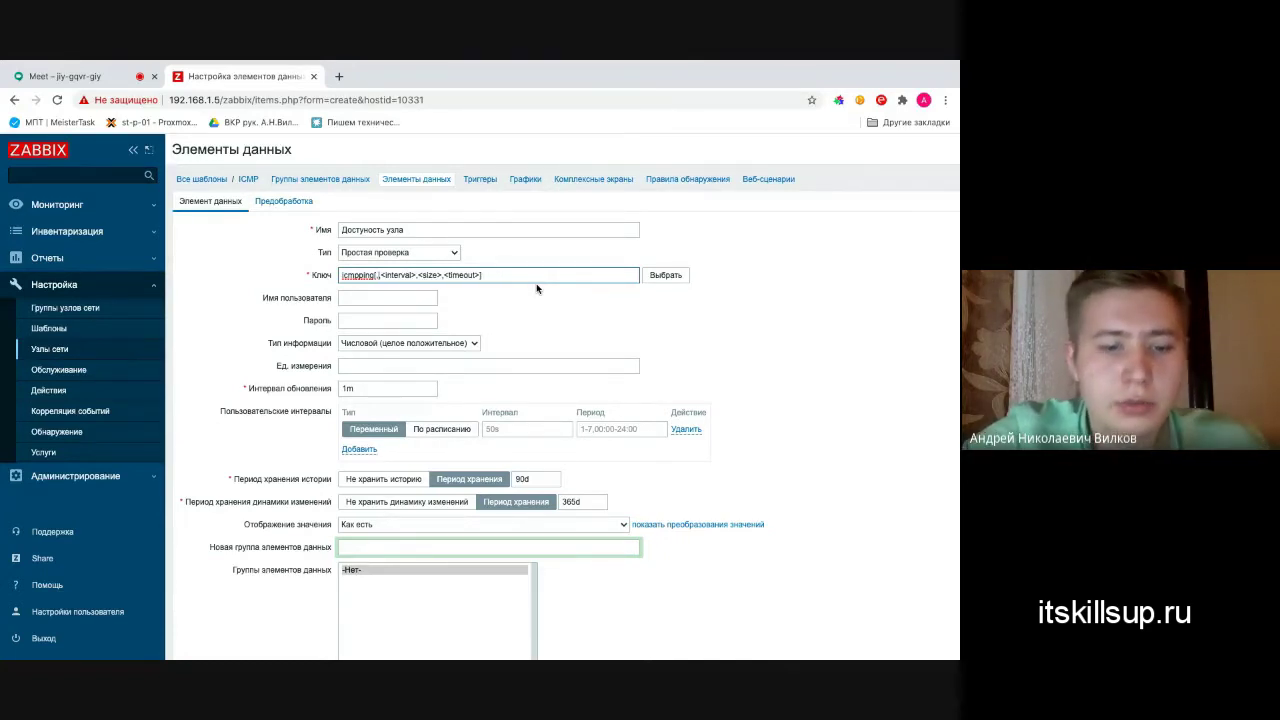
type("4")
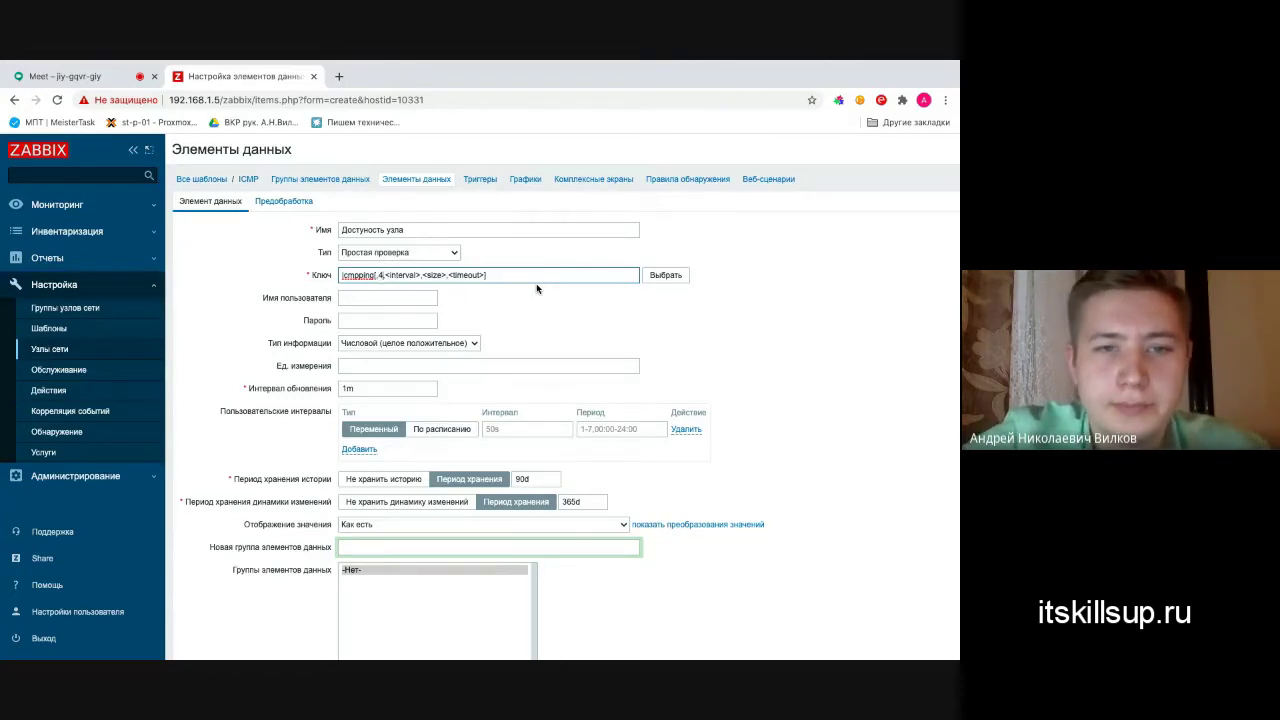
- Clear the interval, size and timeout placeholders so the item key reads icmpping[,4,,,]
key("BackSpace")
key("BackSpace")
key("BackSpace")
key("BackSpace")
key("BackSpace")
key("BackSpace")
key("BackSpace")
key("BackSpace")
key("BackSpace")
key("BackSpace")
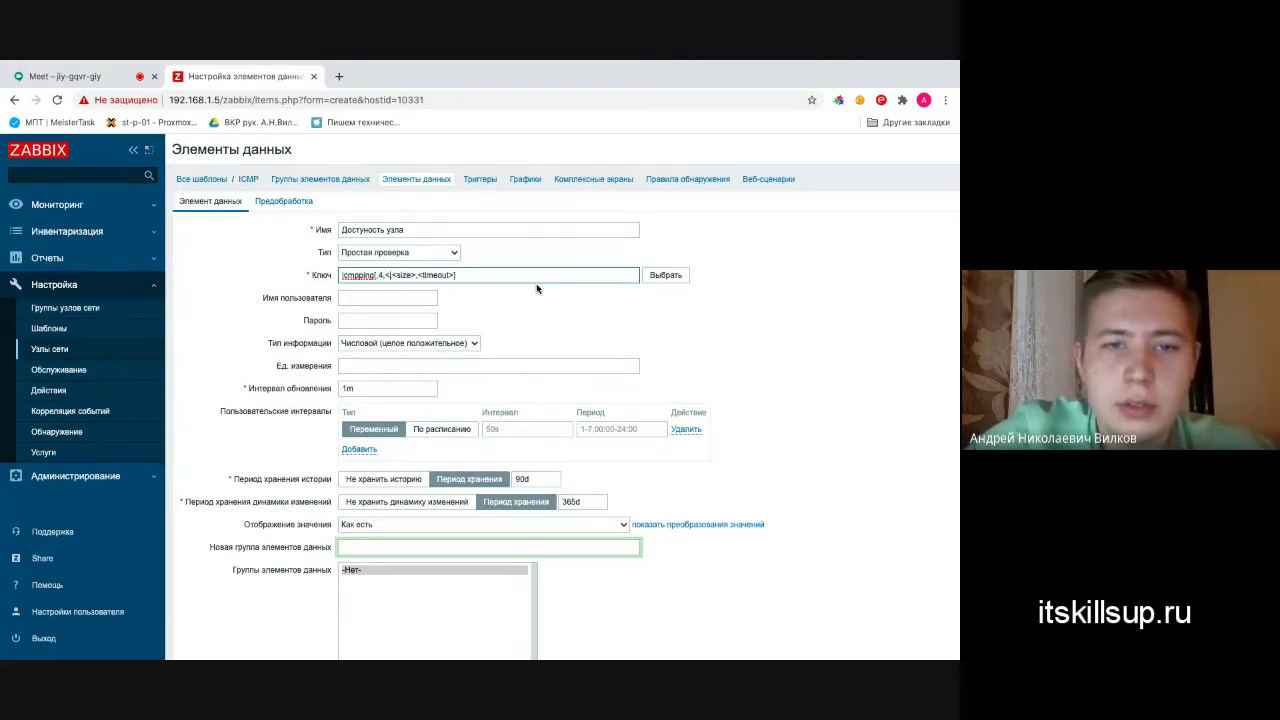
key("BackSpace")
key("BackSpace")
key("BackSpace")
key("BackSpace")
key("BackSpace")
key("BackSpace")
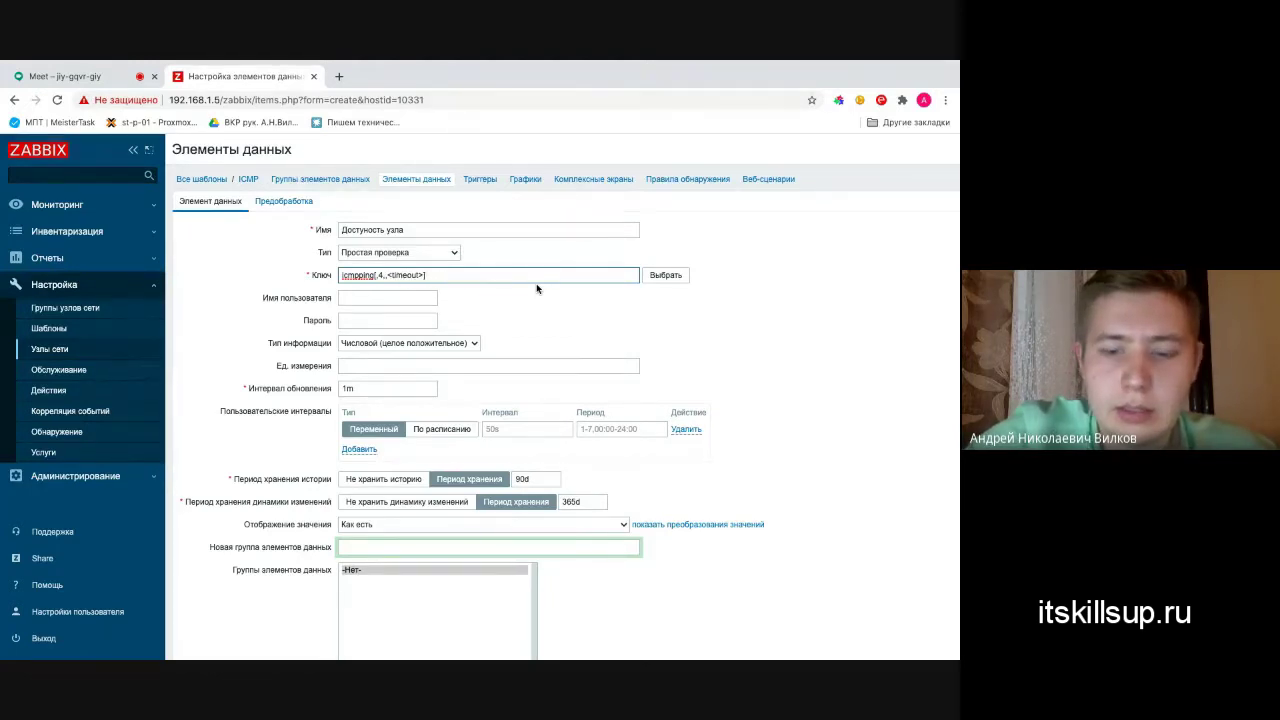
type(",")
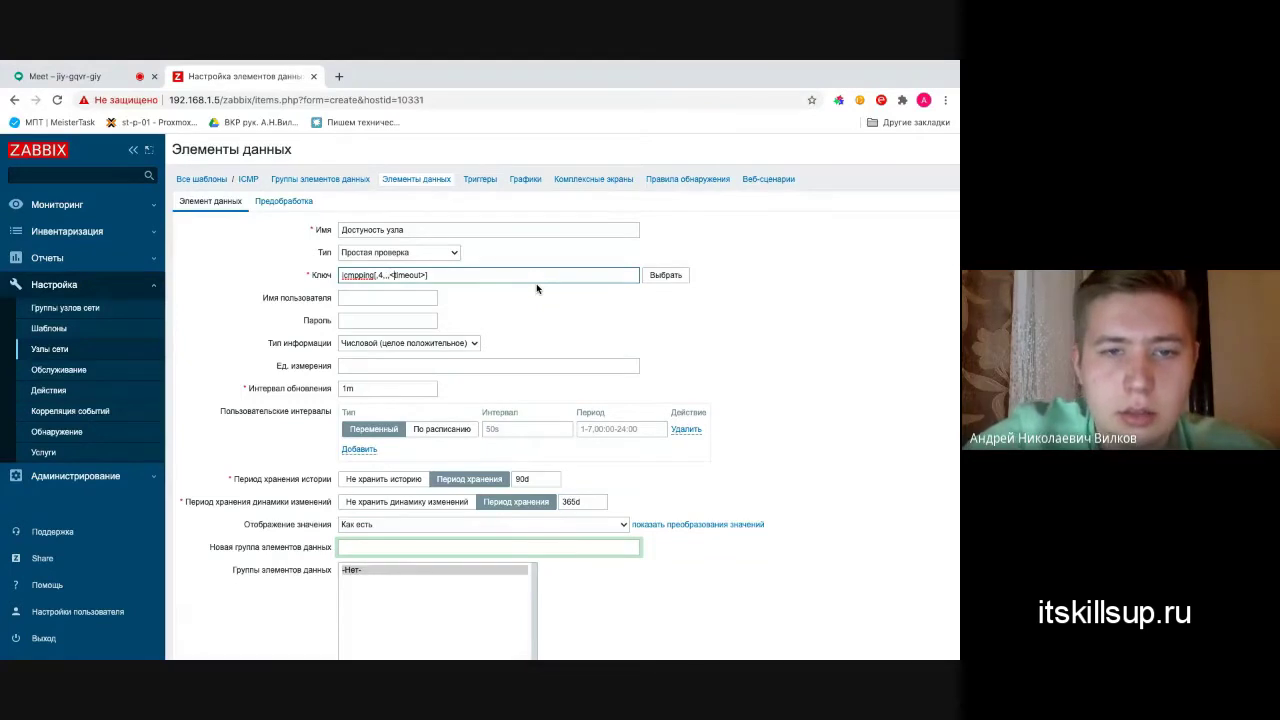
key("BackSpace")
key("BackSpace")
key("BackSpace")
key("BackSpace")
key("BackSpace")
key("BackSpace")
key("BackSpace")
key("BackSpace")
key("BackSpace")
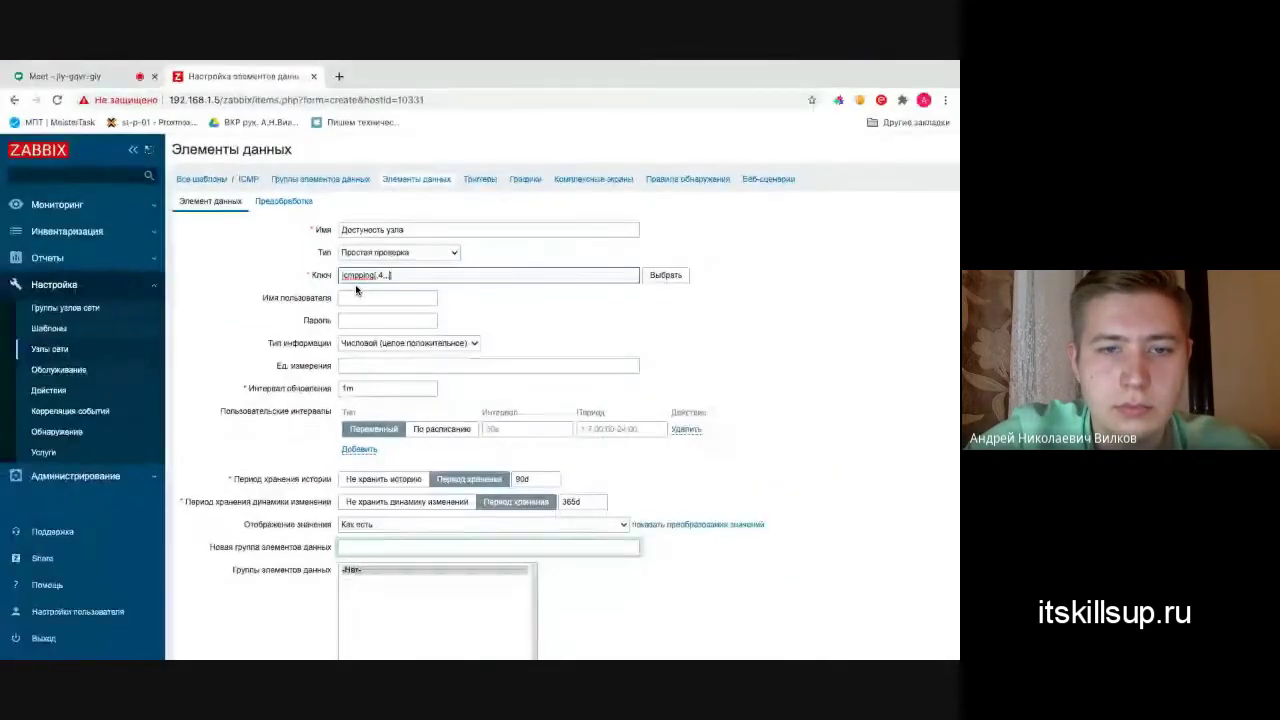
- Choose "Числовой (целое положительное)" as the item's information type and highlight the key text
scroll(404, 352, "down", 1)
left_click(402, 319)
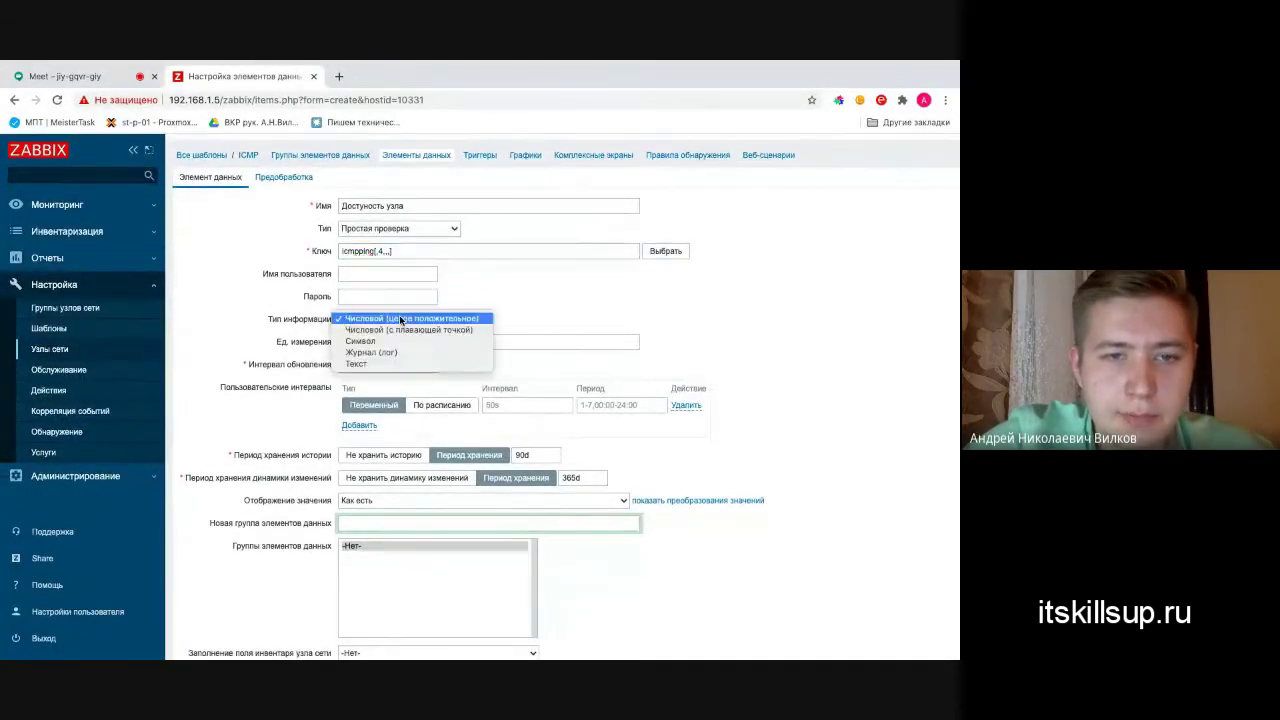
left_click(402, 319)
left_click(385, 319)
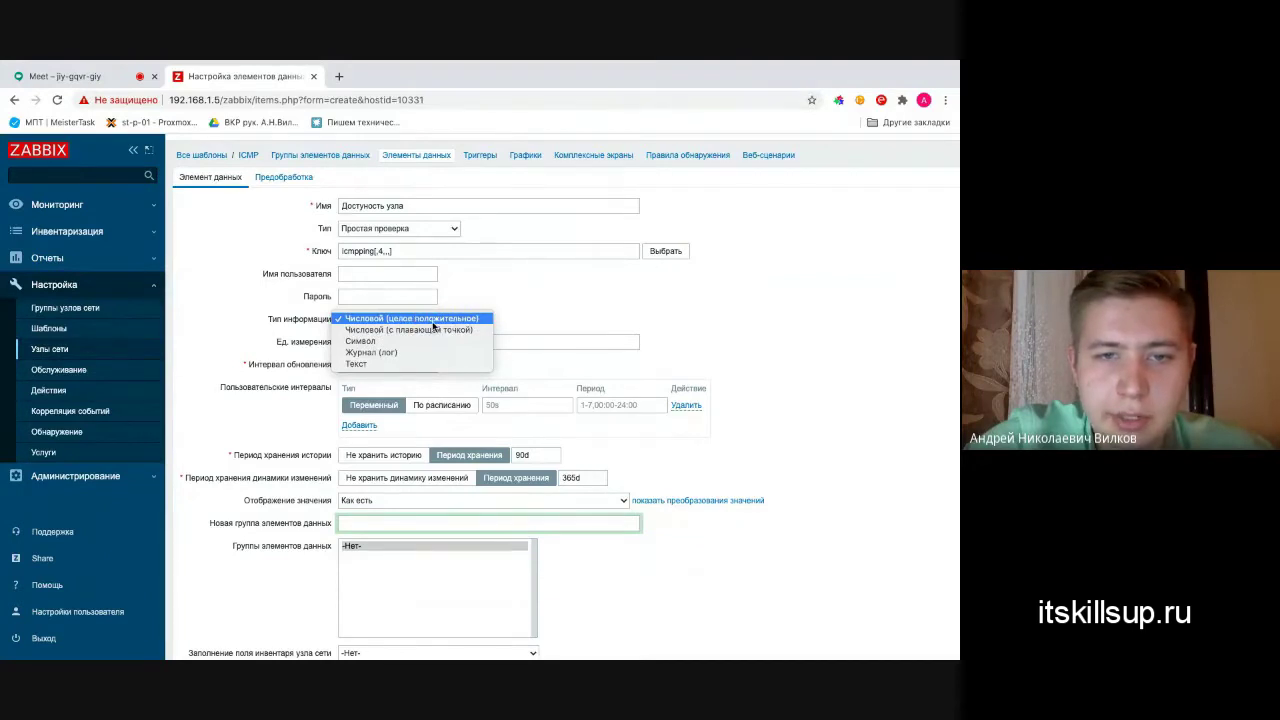
left_click(550, 303)
scroll(550, 303, "down", 1)
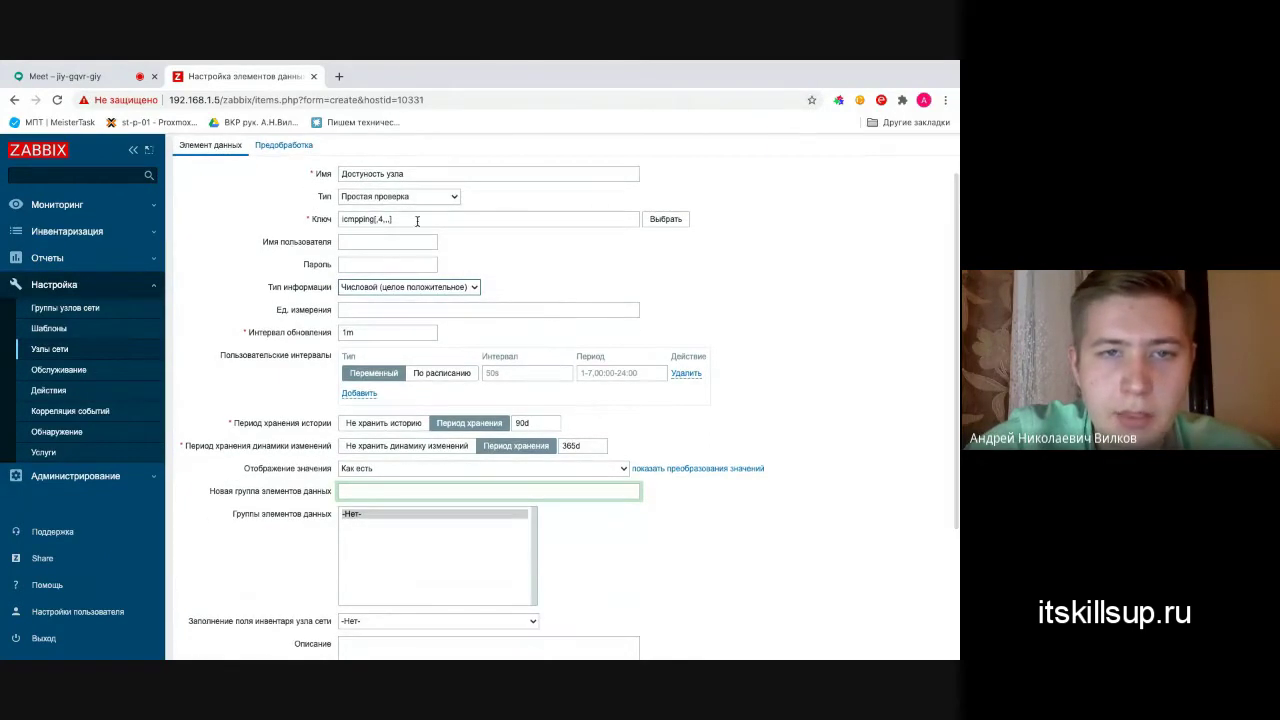
left_click_drag(404, 218, 340, 218)
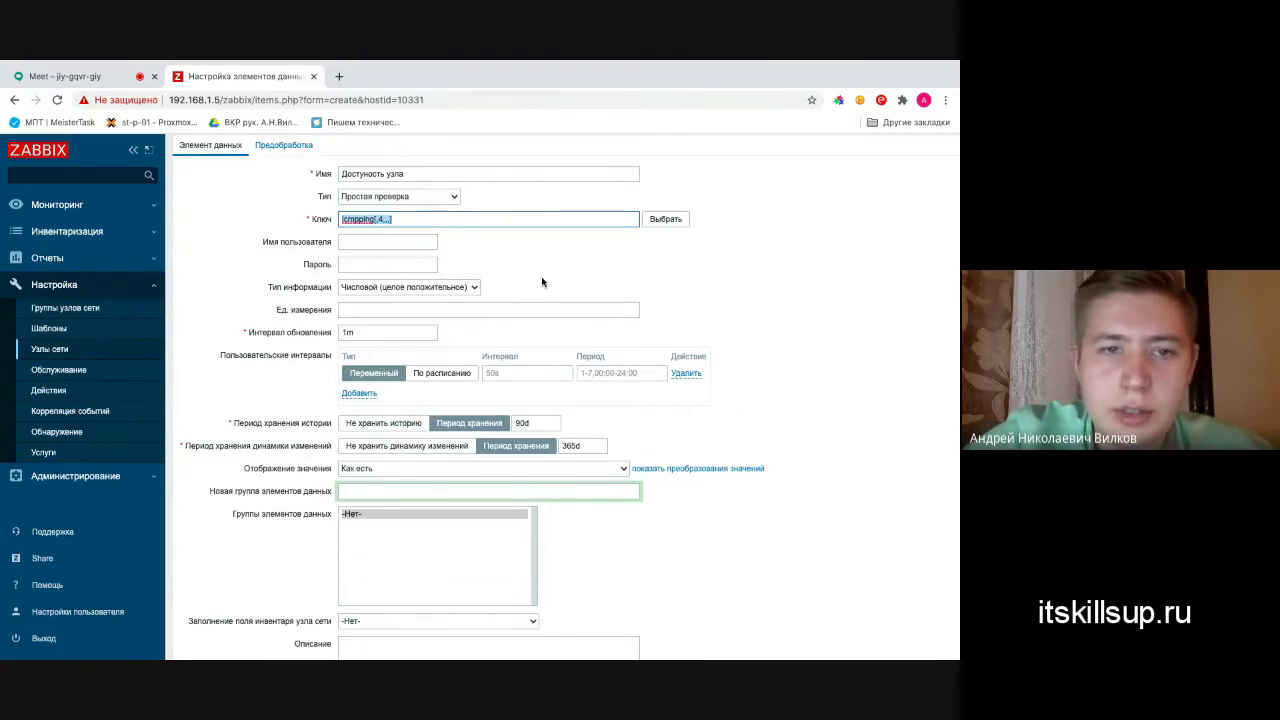
- Set the item's update interval to 30s
left_click(383, 329)
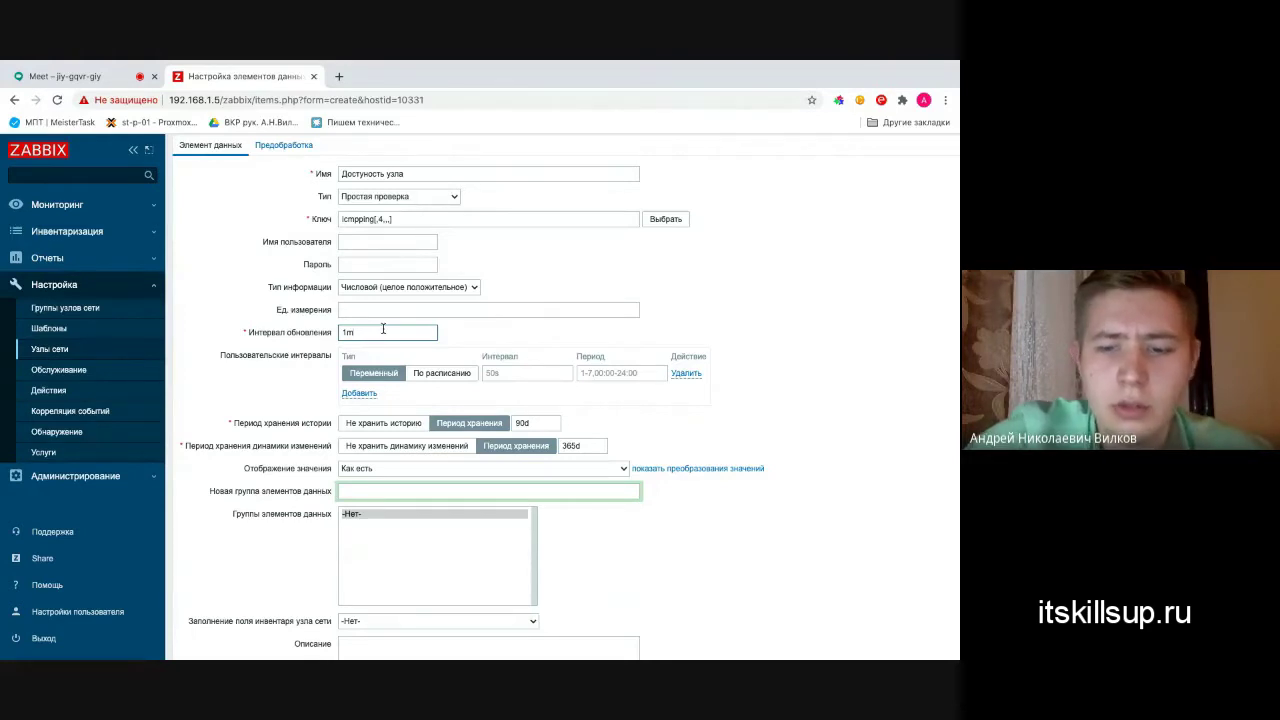
key("BackSpace")
key("BackSpace")
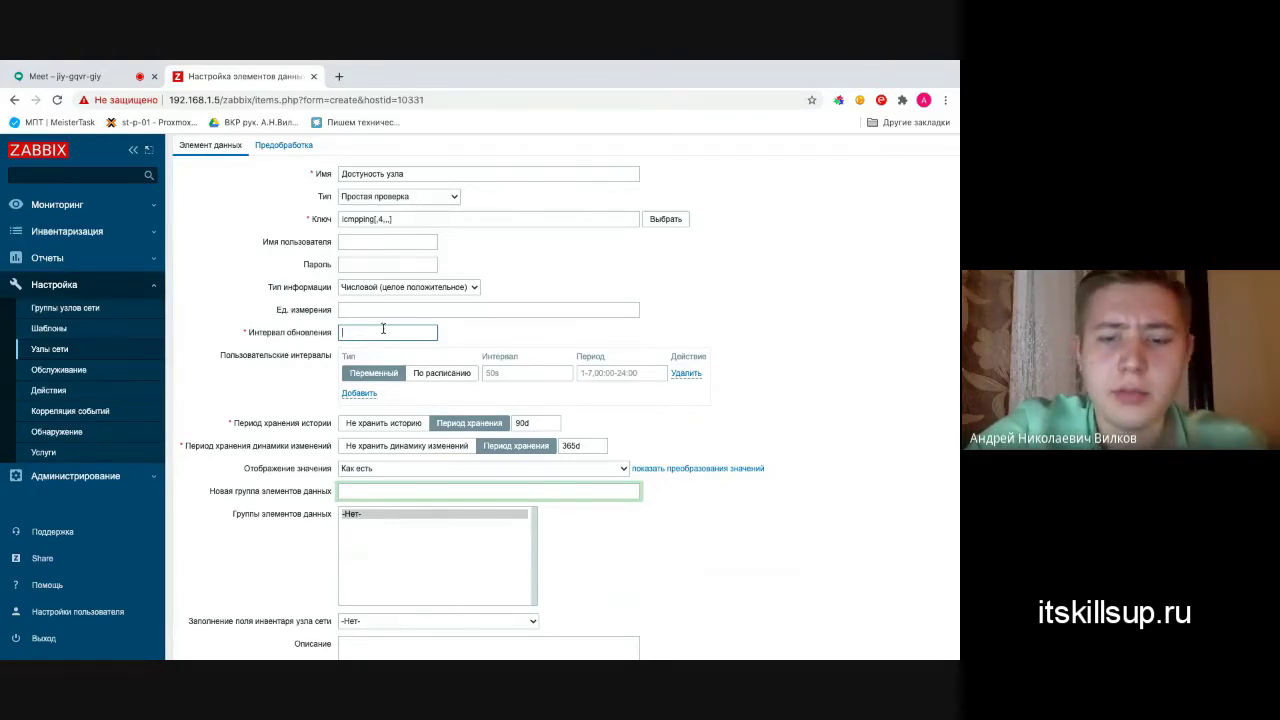
type("30s")
key("BackSpace")
type("s")
- Review the rest of the item form, including the custom intervals, storage periods, value display, item groups and key
scroll(509, 366, "down", 1)
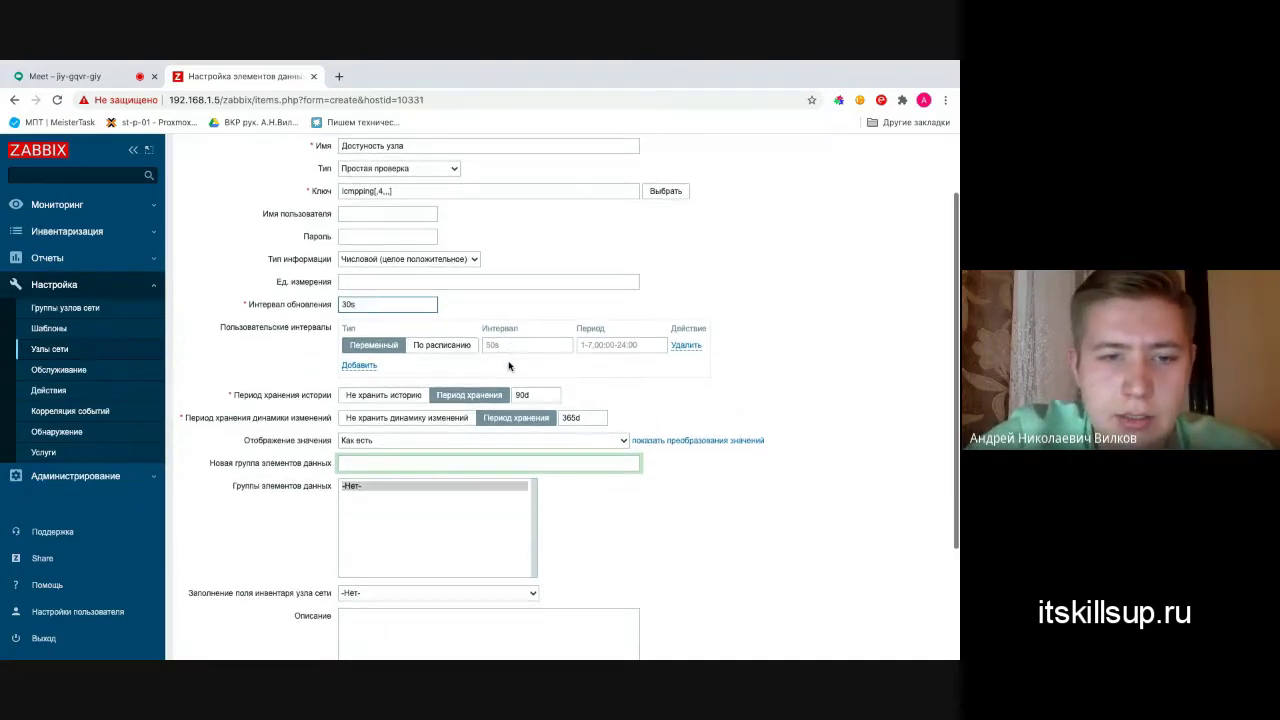
scroll(509, 366, "down", 1)
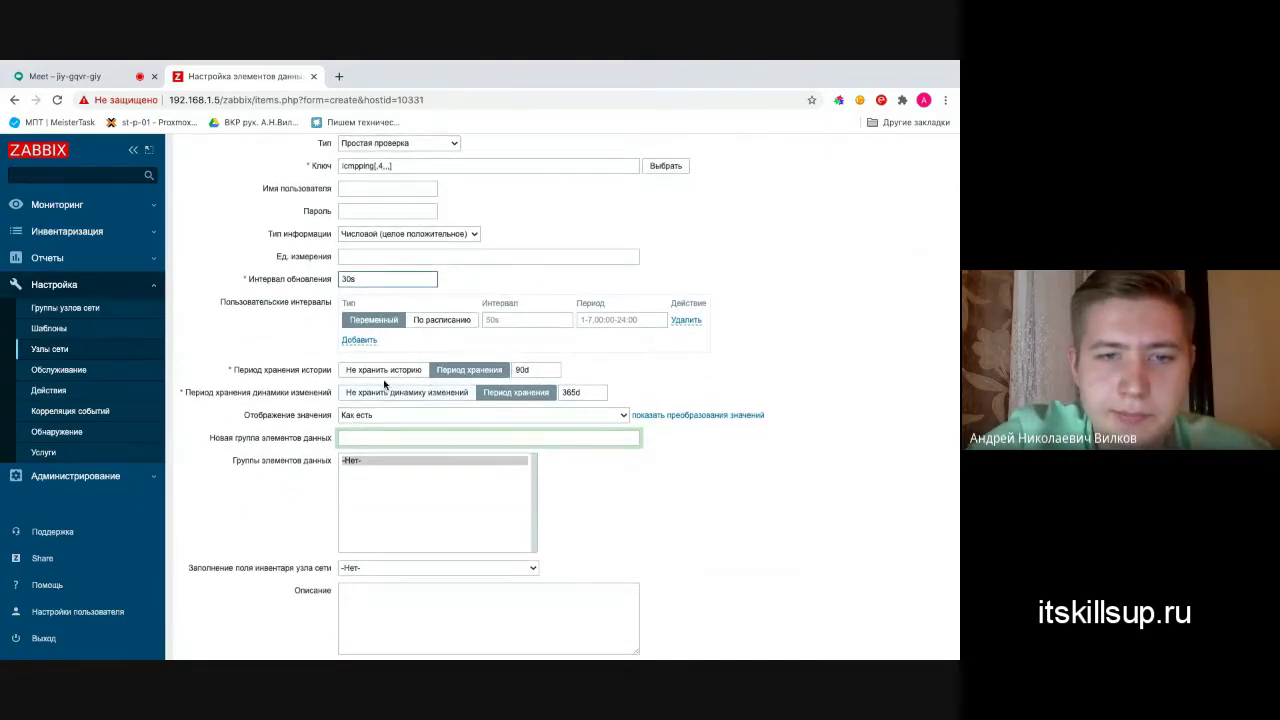
scroll(427, 383, "down", 1)
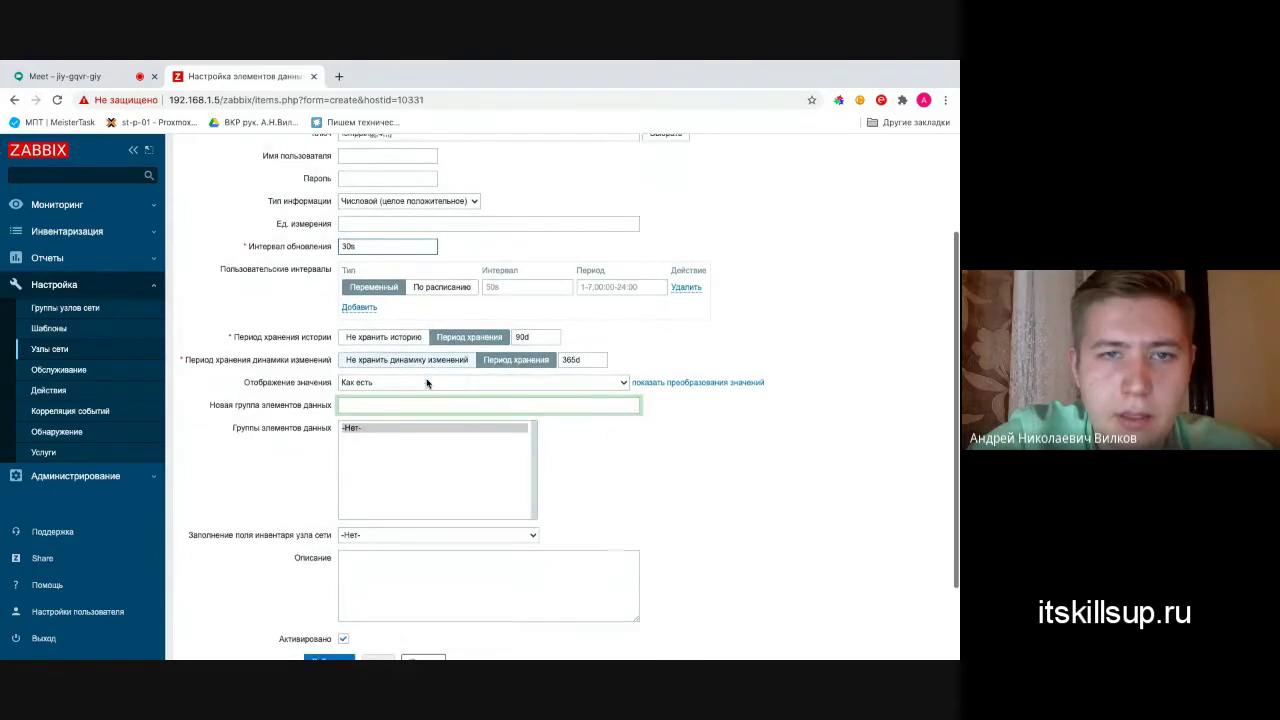
scroll(427, 383, "down", 2)
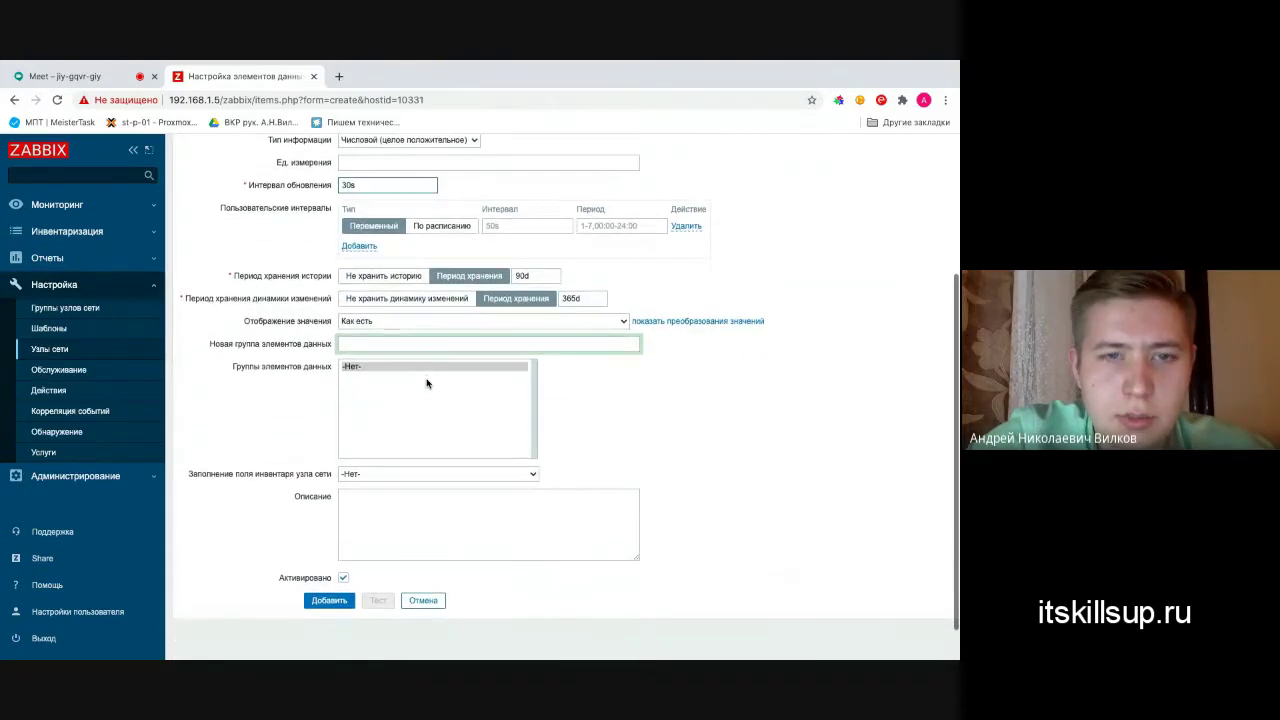
scroll(427, 383, "up", 4)
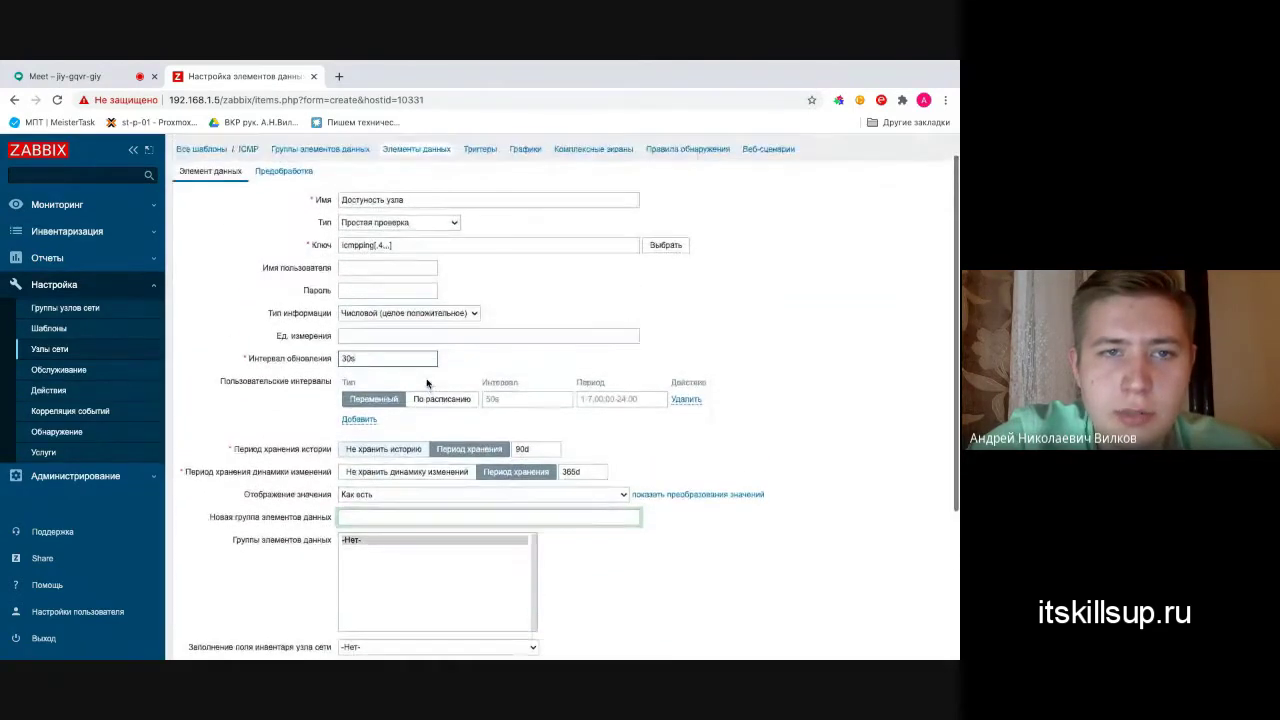
left_click(427, 380)
scroll(427, 383, "down", 2)
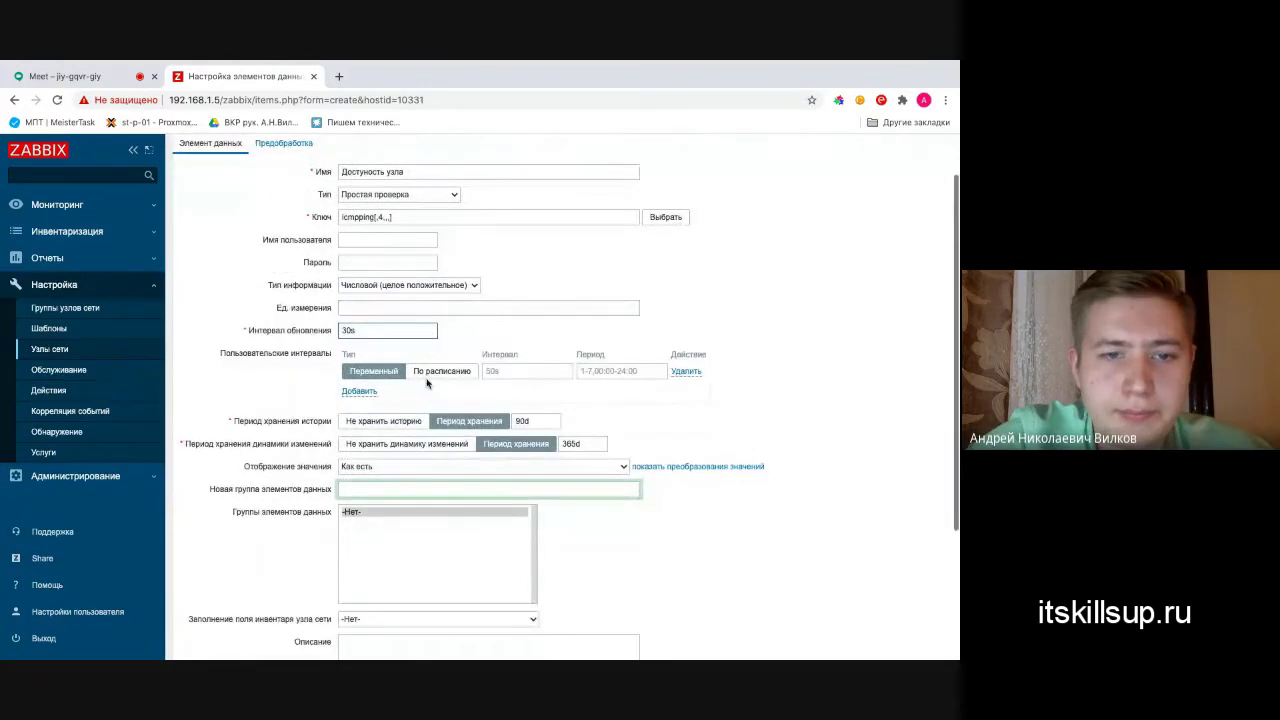
scroll(427, 383, "down", 2)
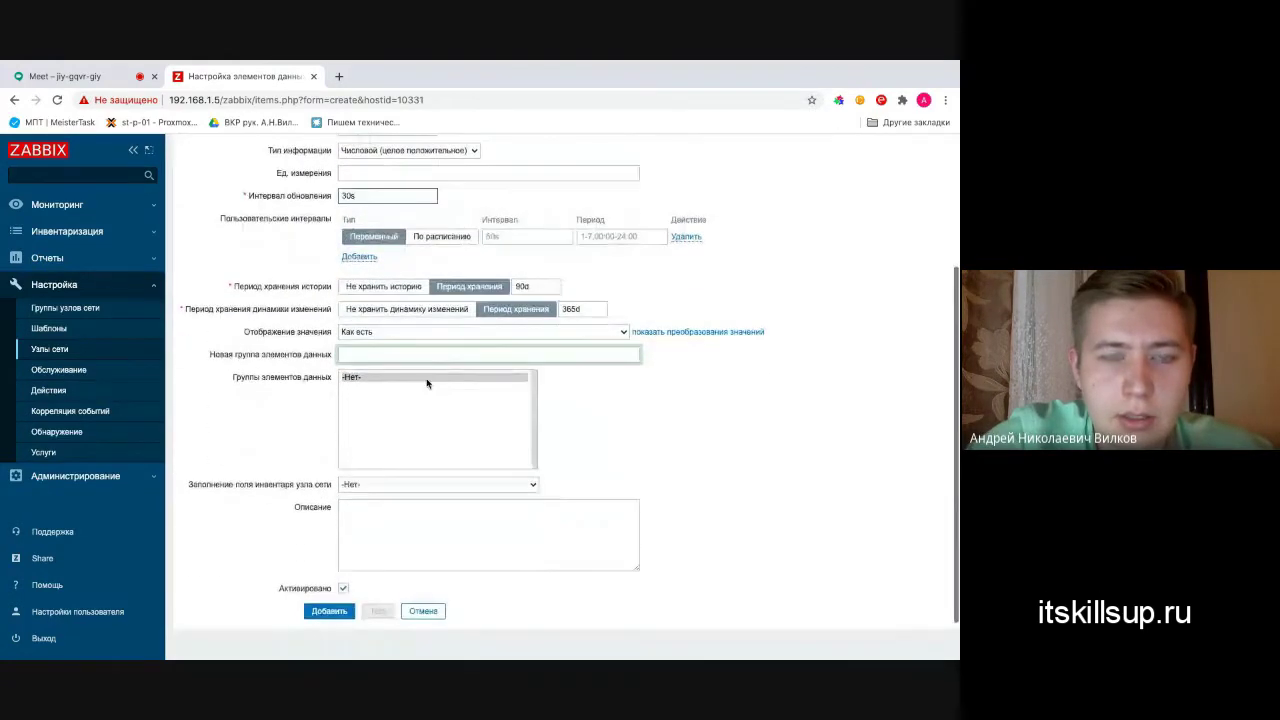
scroll(427, 383, "up", 2)
scroll(427, 383, "up", 2)
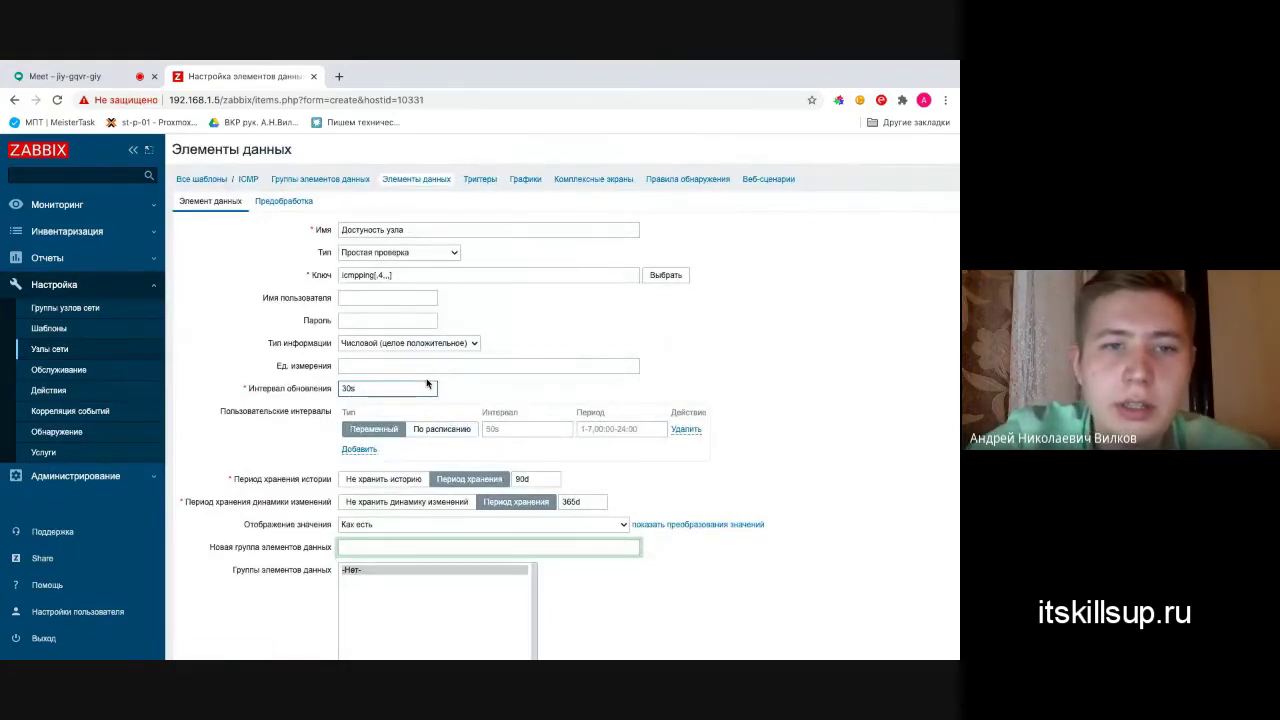
left_click_drag(427, 280, 340, 276)
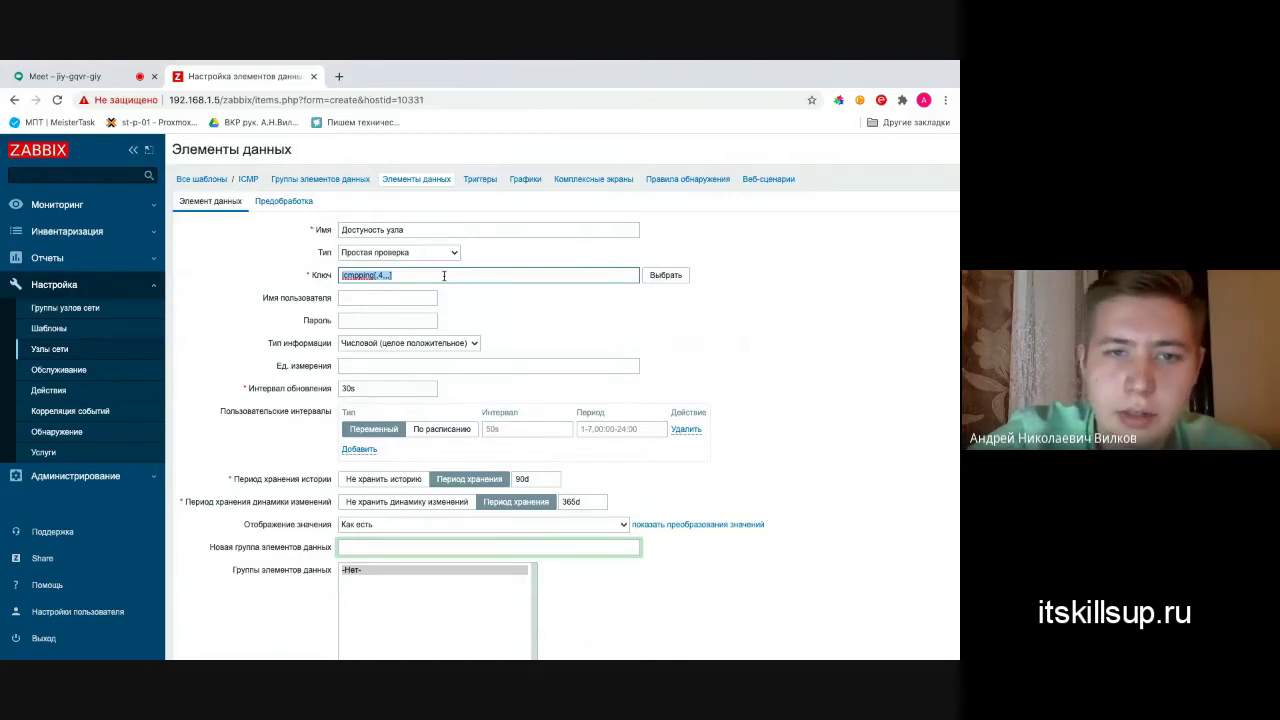
- Switch to the terminal session on the Zabbix server and clear its screen with the clear command
key("ctrl+Right")
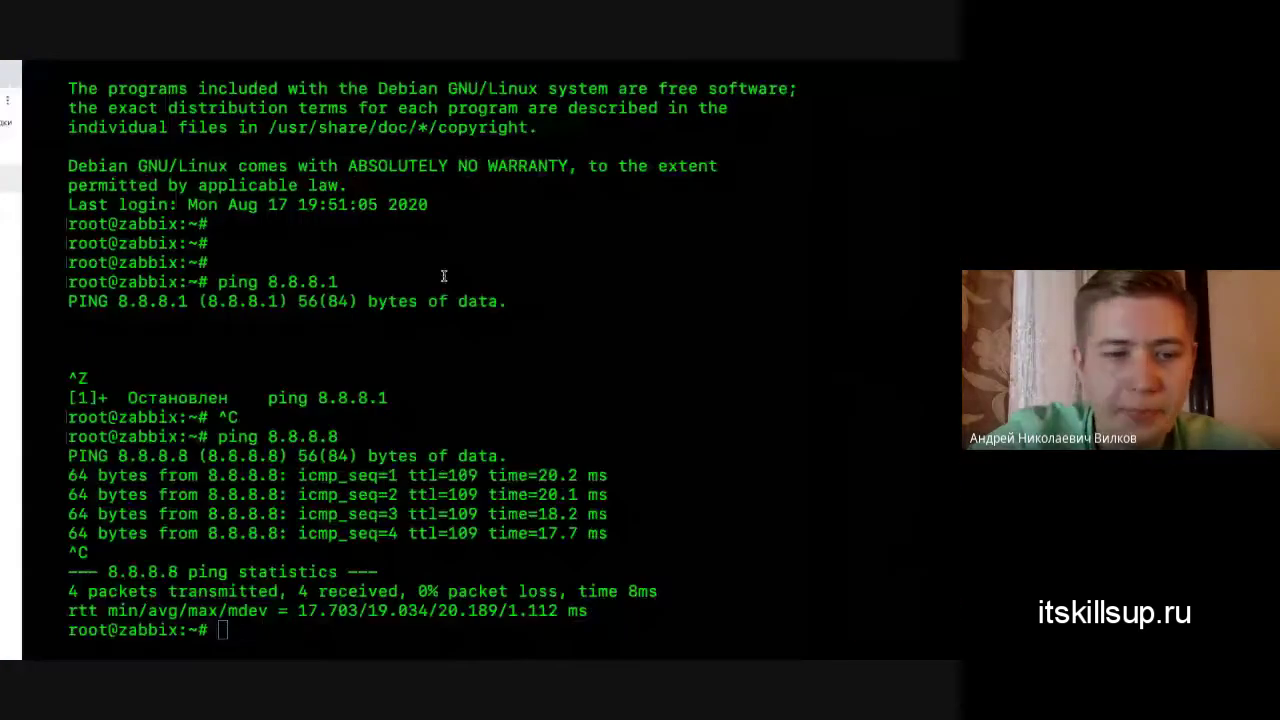
type("clear")
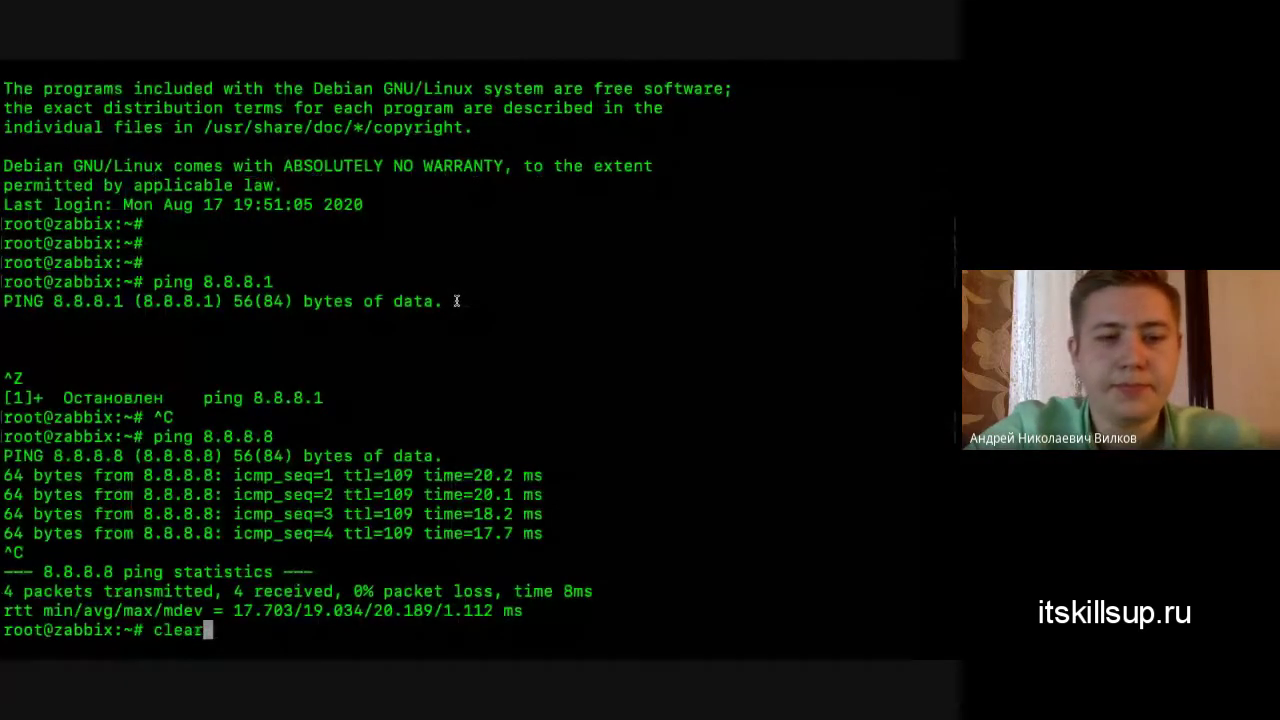
key("Return")
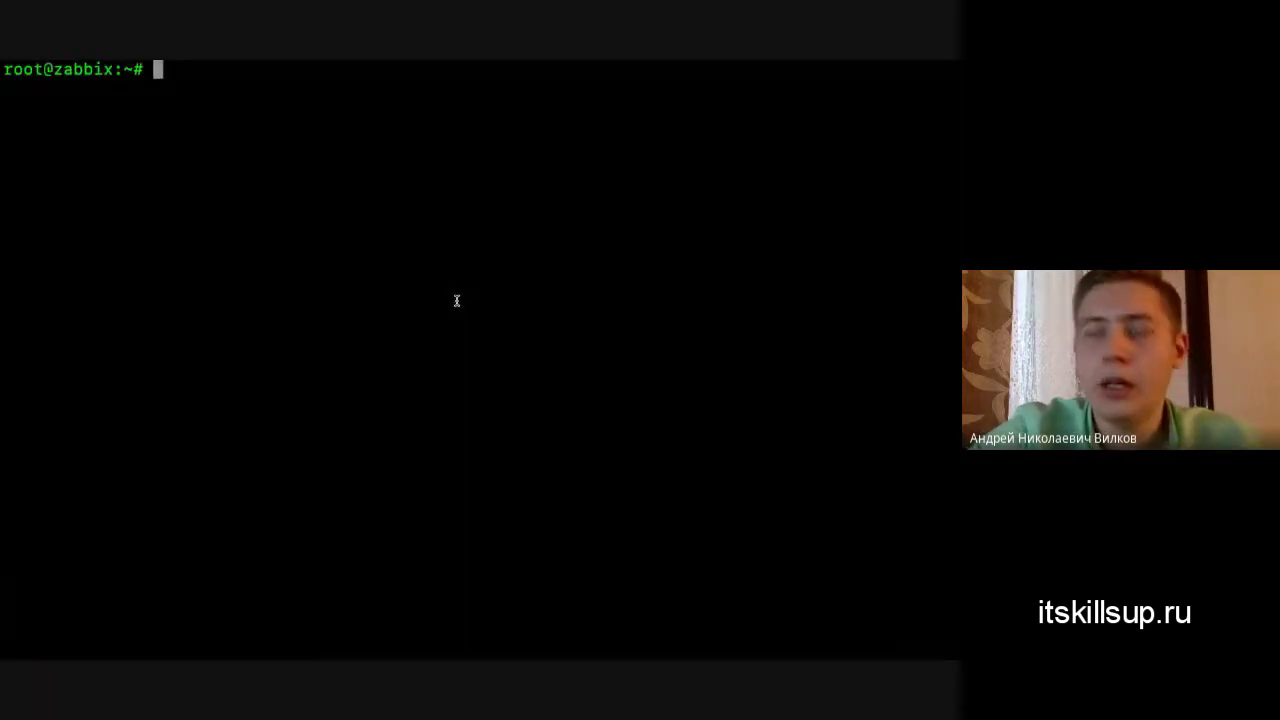
- Check whether the fping package is installed by running apt policy fping, and examine the installed version line
type("ap")
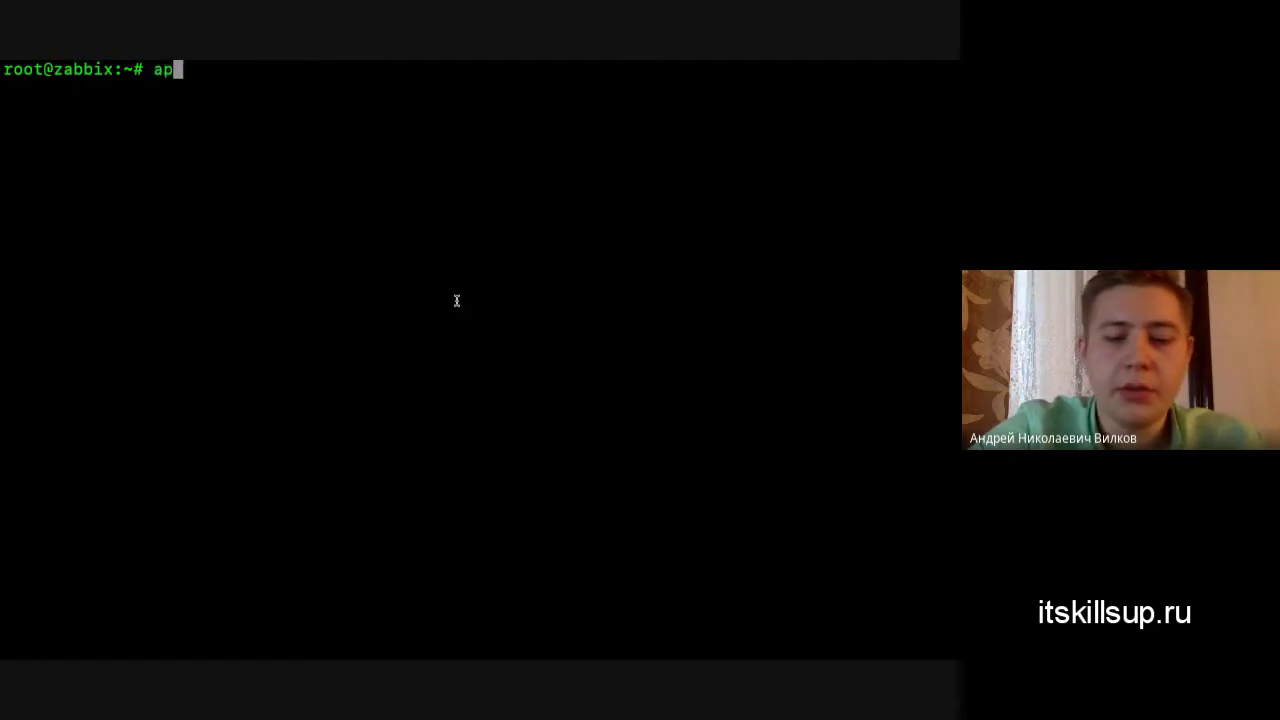
type("t policy ")
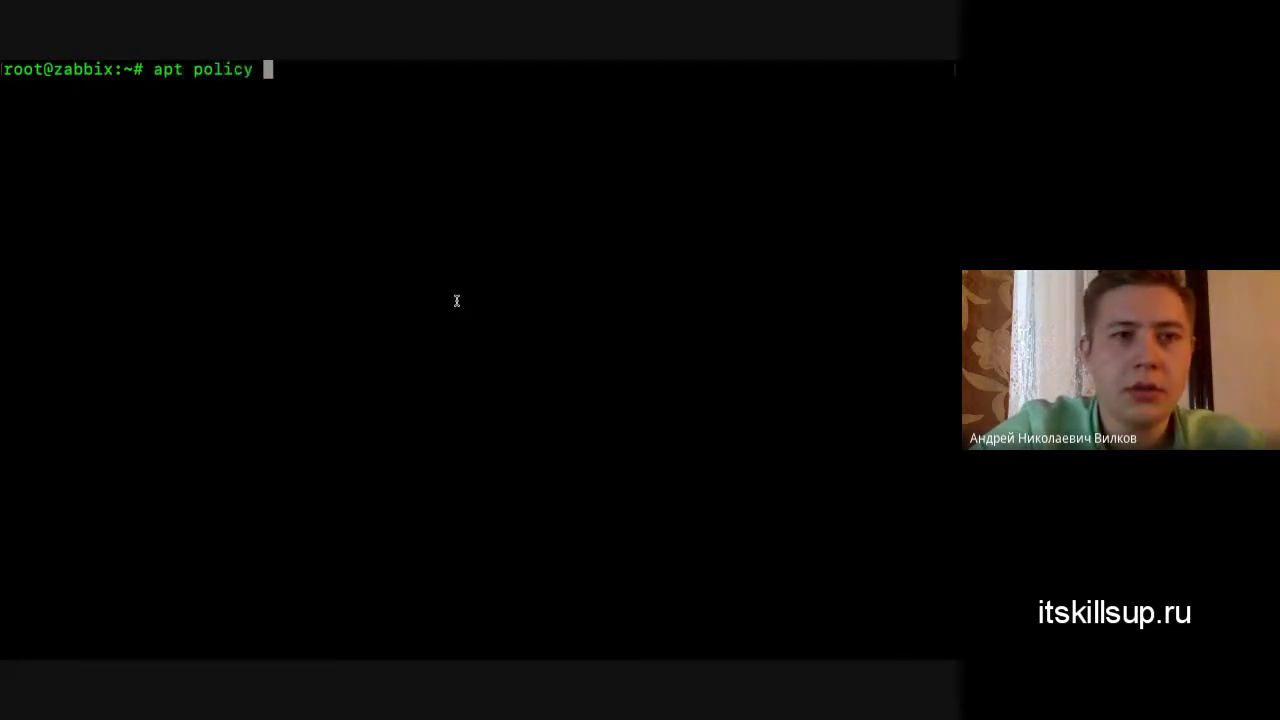
type("fpin")
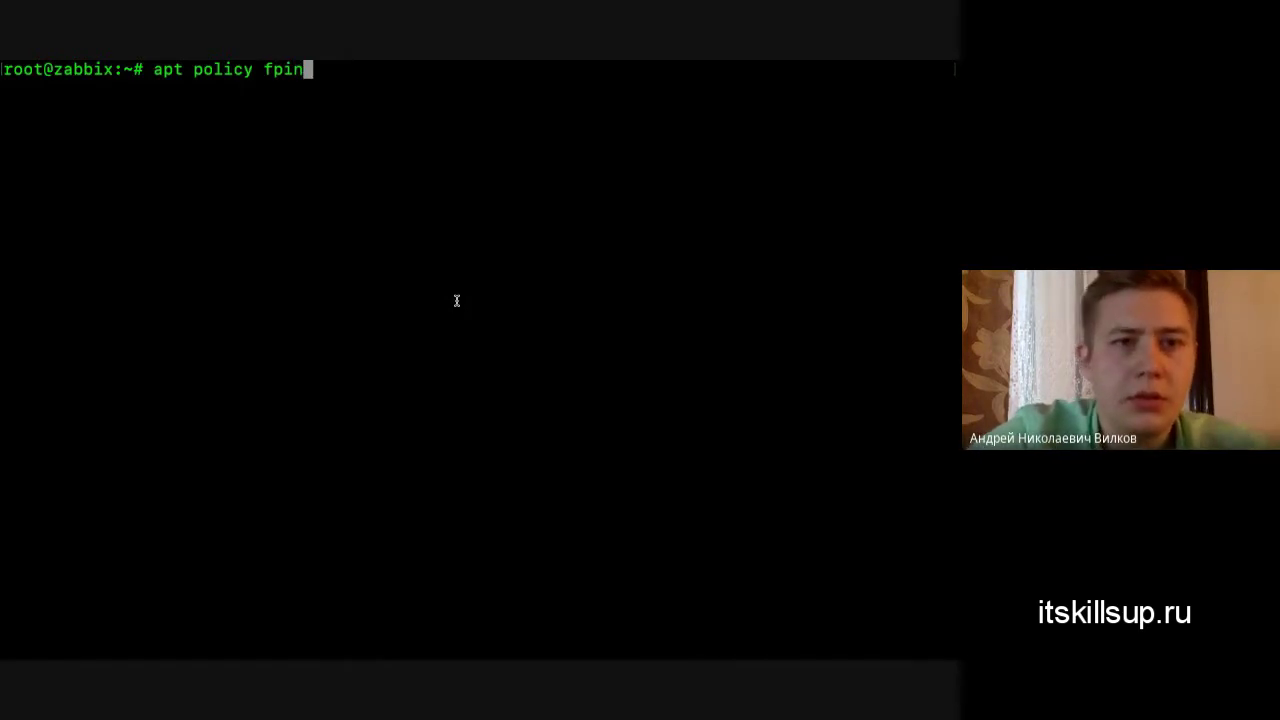
type("g g")
key("BackSpace")
type("gg")
key("BackSpace")
key("BackSpace")
key("BackSpace")
key("Return")
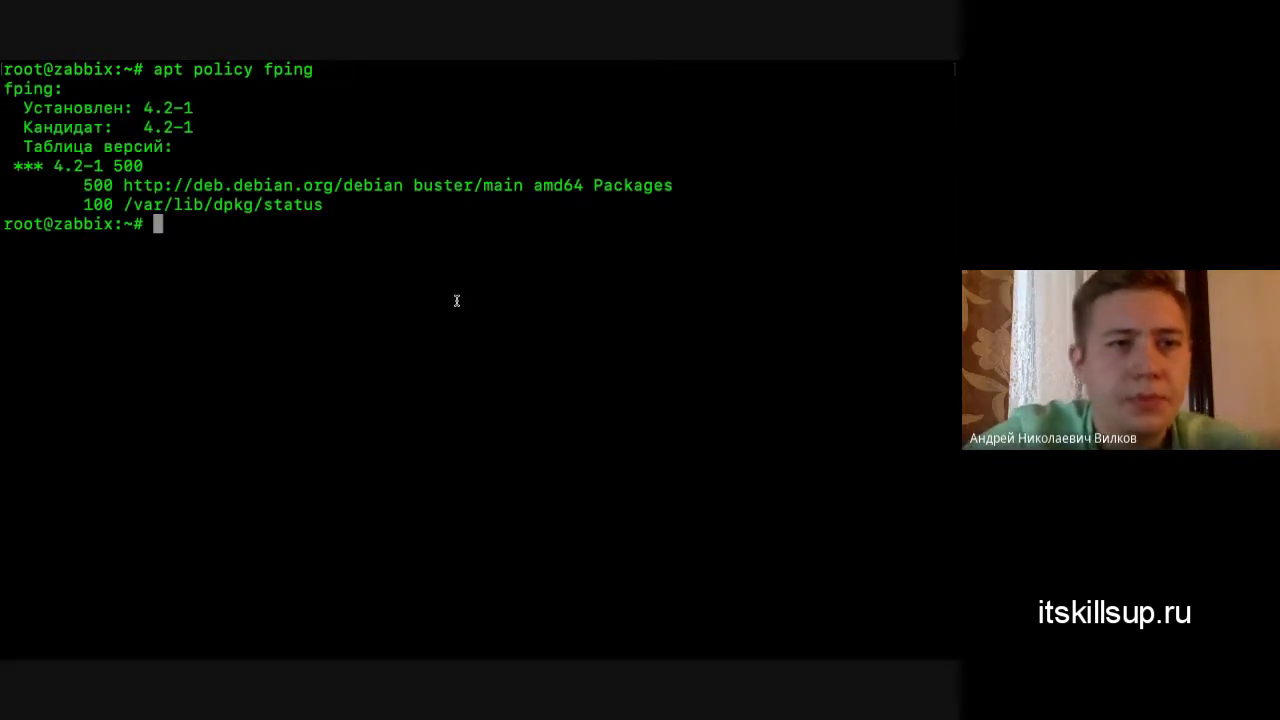
left_click_drag(58, 89, 195, 104)
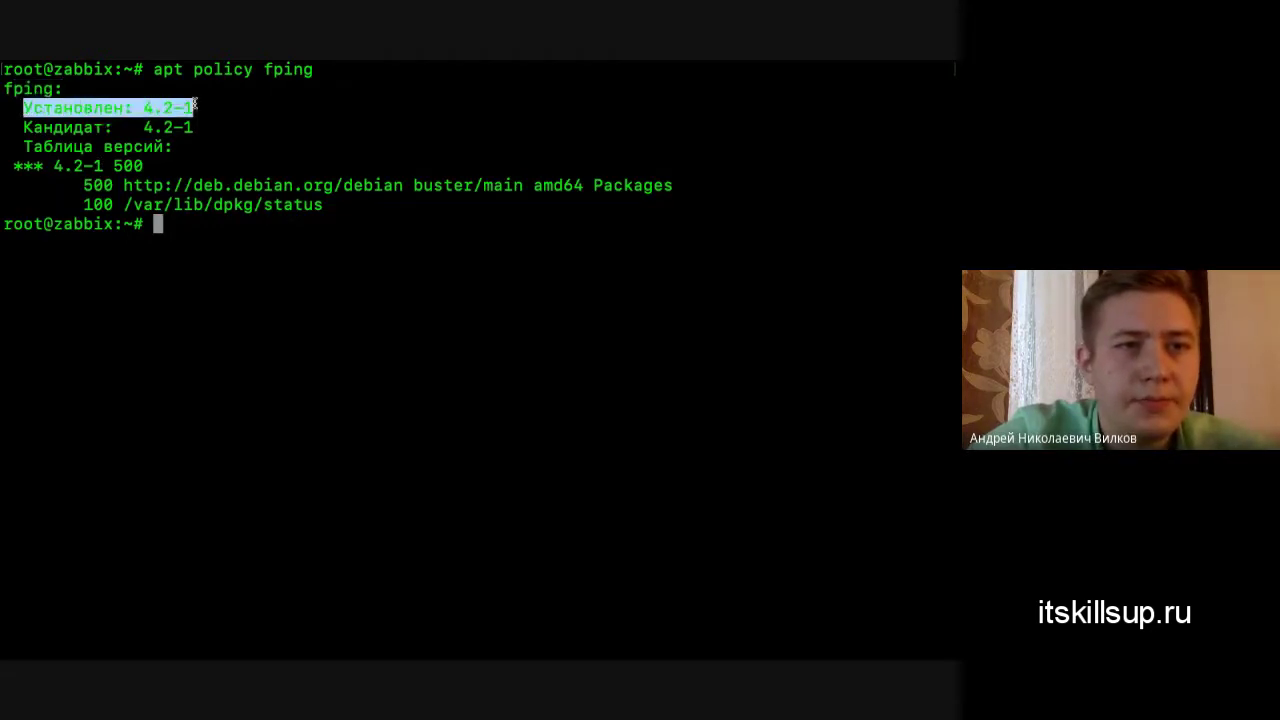
left_click(195, 104)
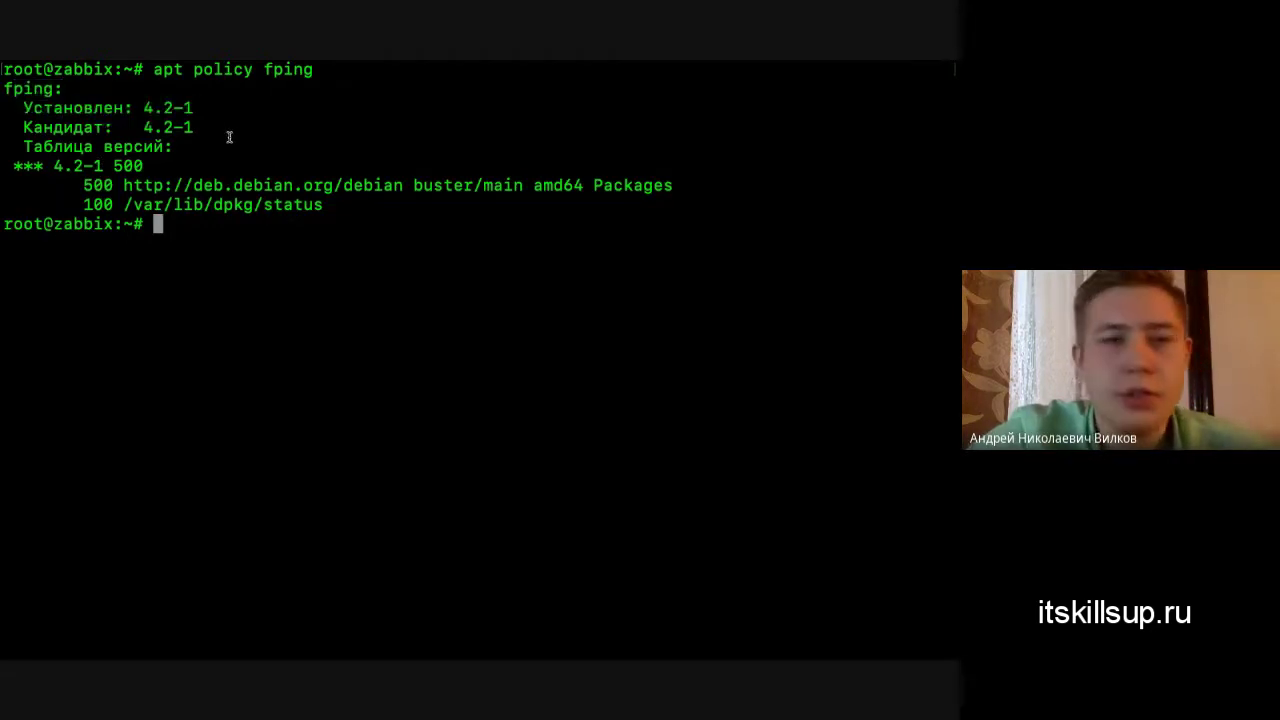
key("Return")
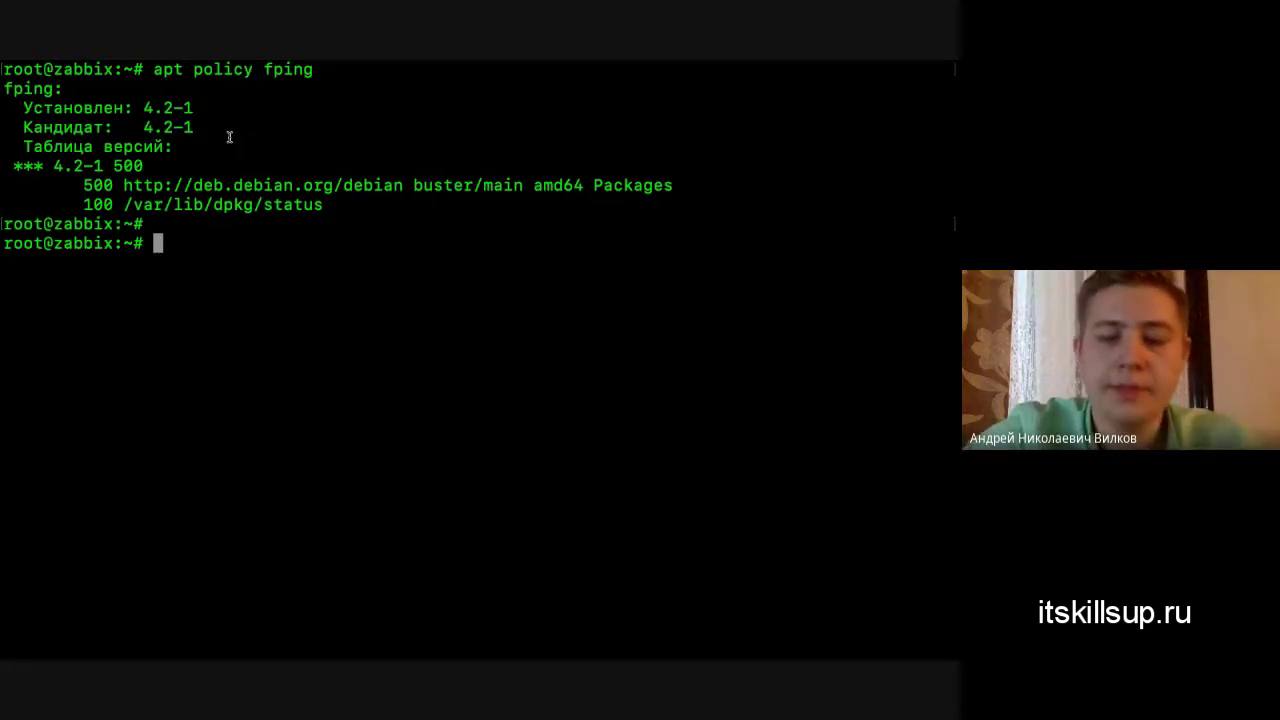
type("/usr/")
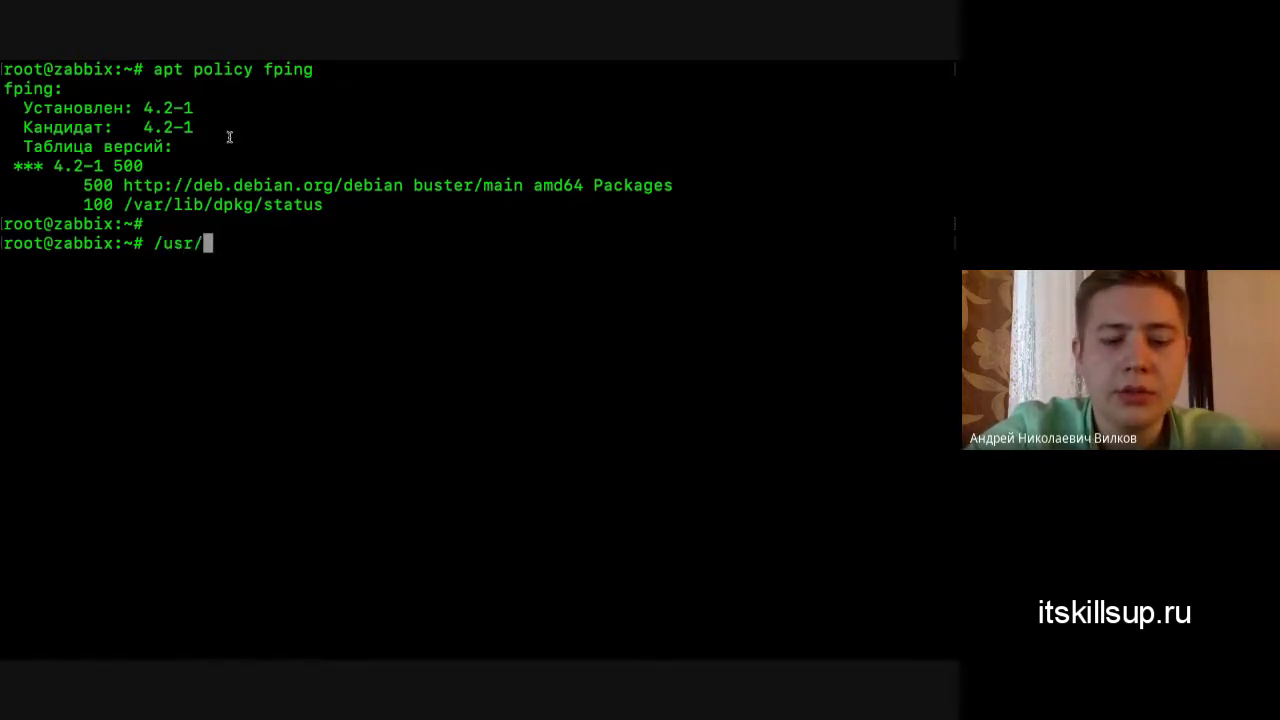
type("bin/")
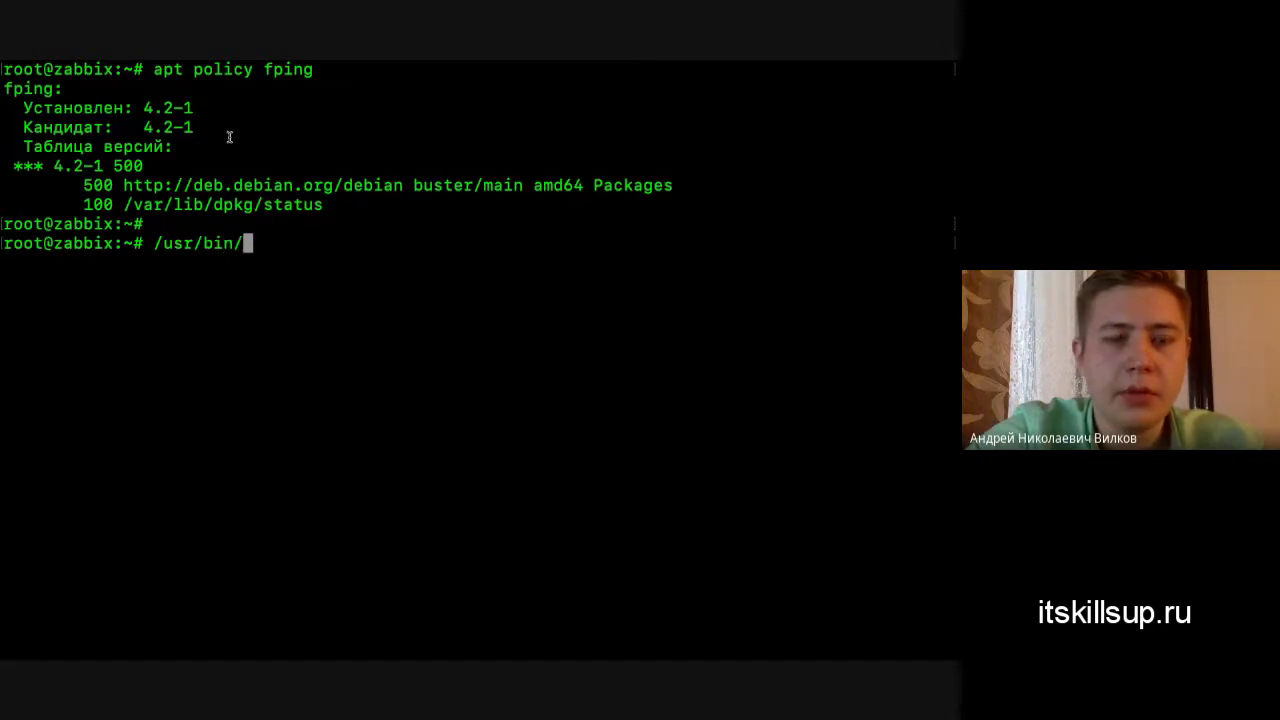
type("fping")
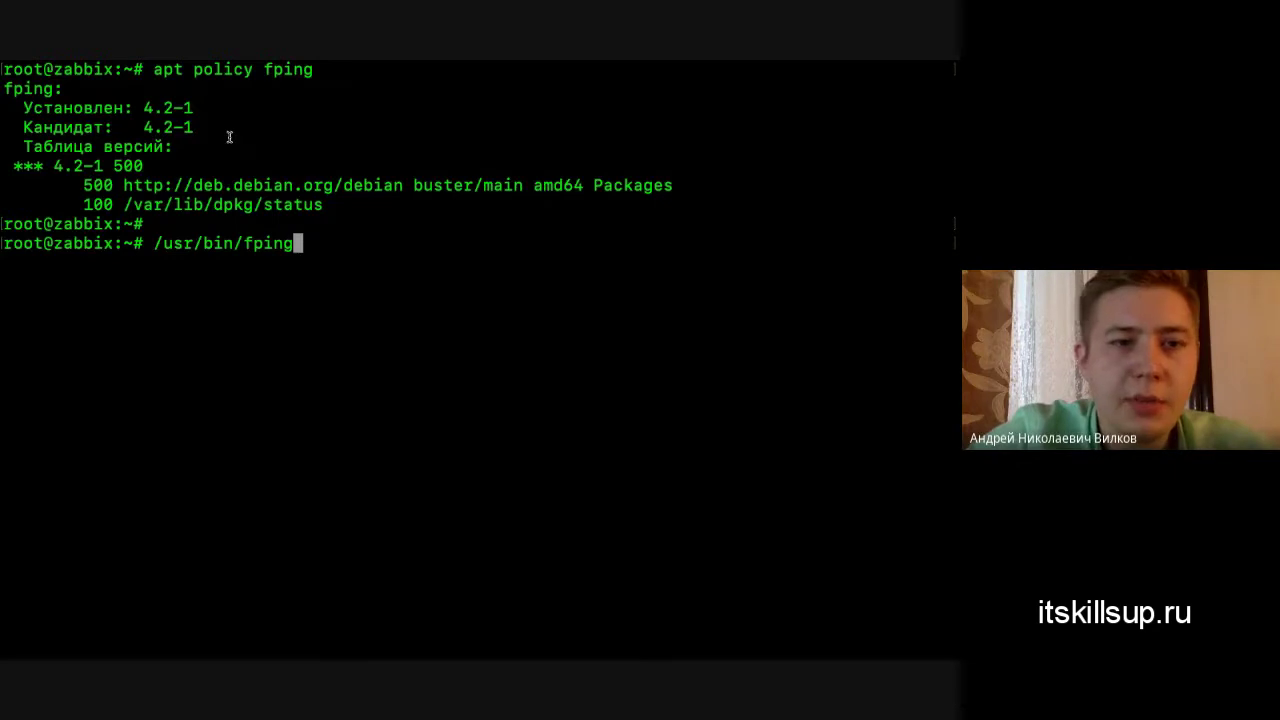
key("BackSpace")
key("BackSpace")
key("BackSpace")
key("BackSpace")
key("BackSpace")
key("BackSpace")
key("BackSpace")
key("BackSpace")
key("BackSpace")
key("BackSpace")
key("BackSpace")
key("BackSpace")
key("BackSpace")
key("BackSpace")
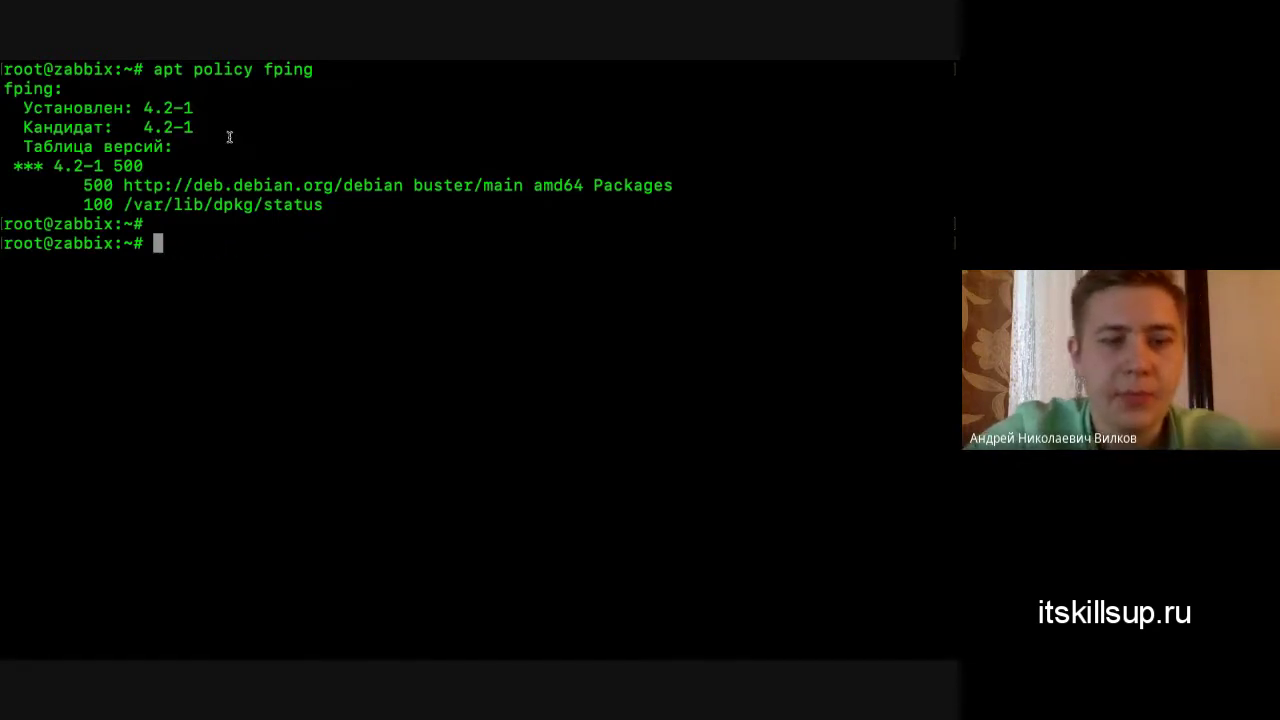
- Open the Zabbix server configuration file /etc/zabbix/zabbix_server.conf in nano
type("nan")
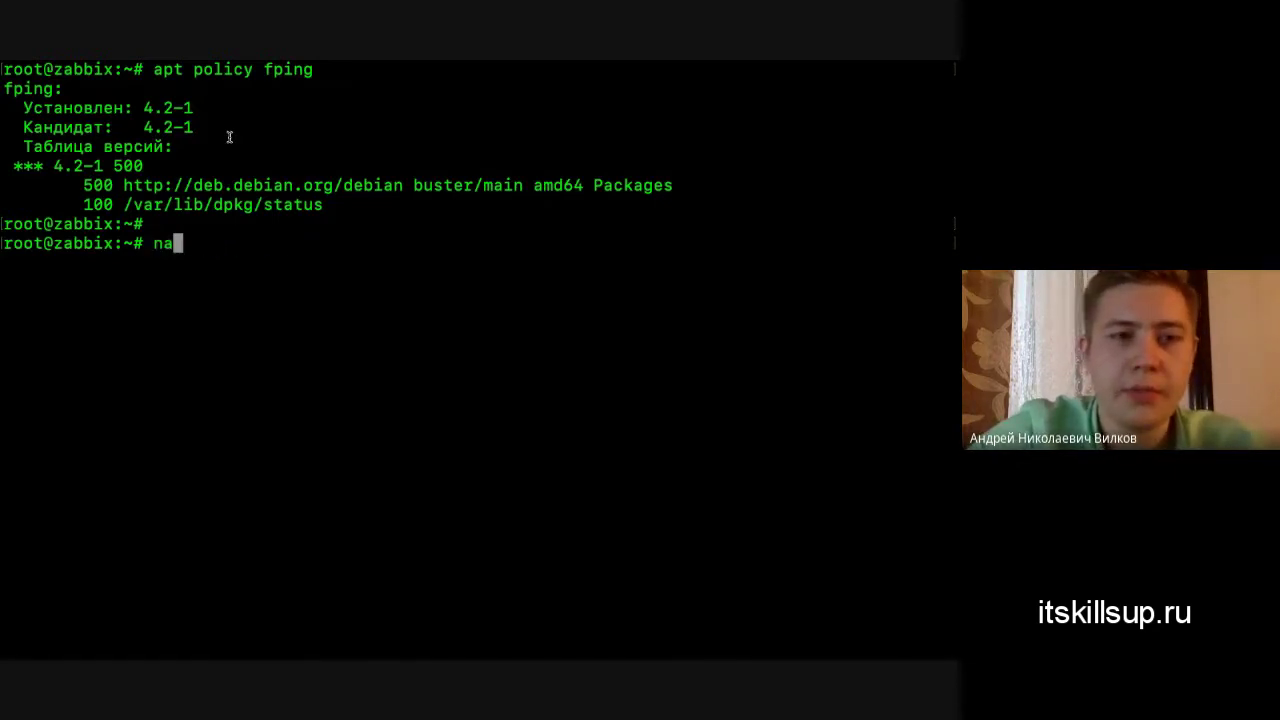
type("o /etc/")
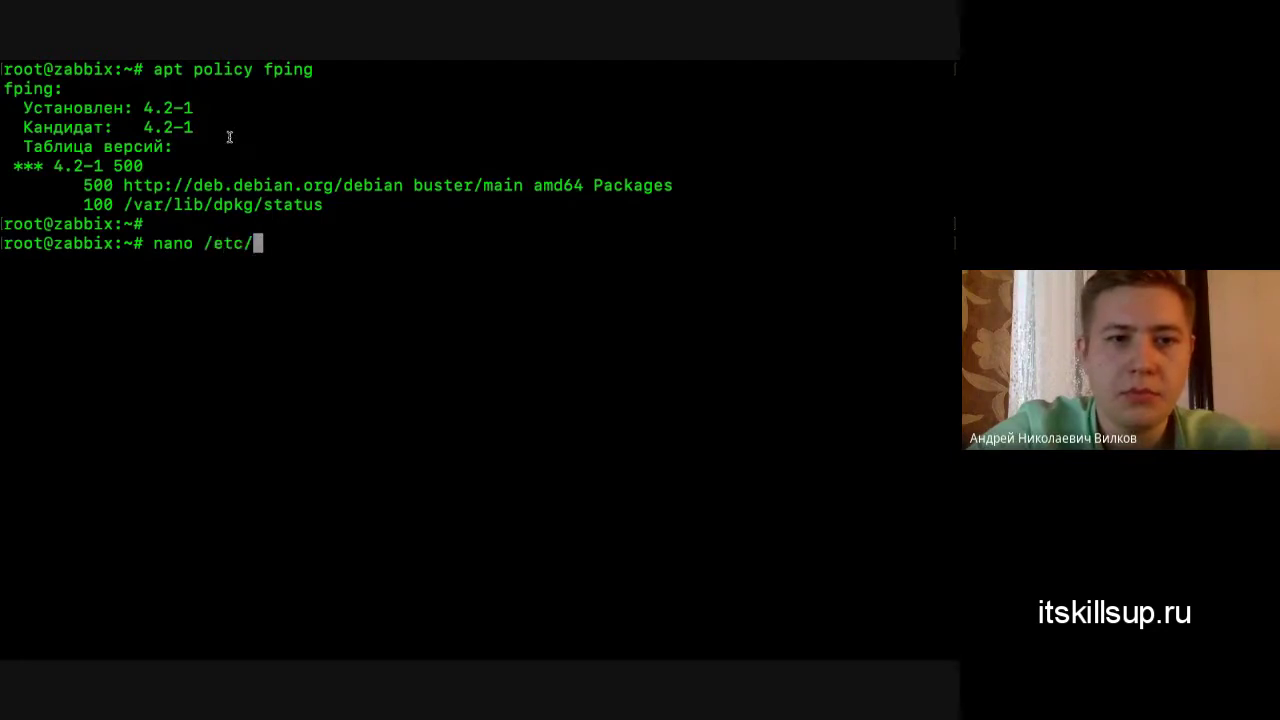
type("za")
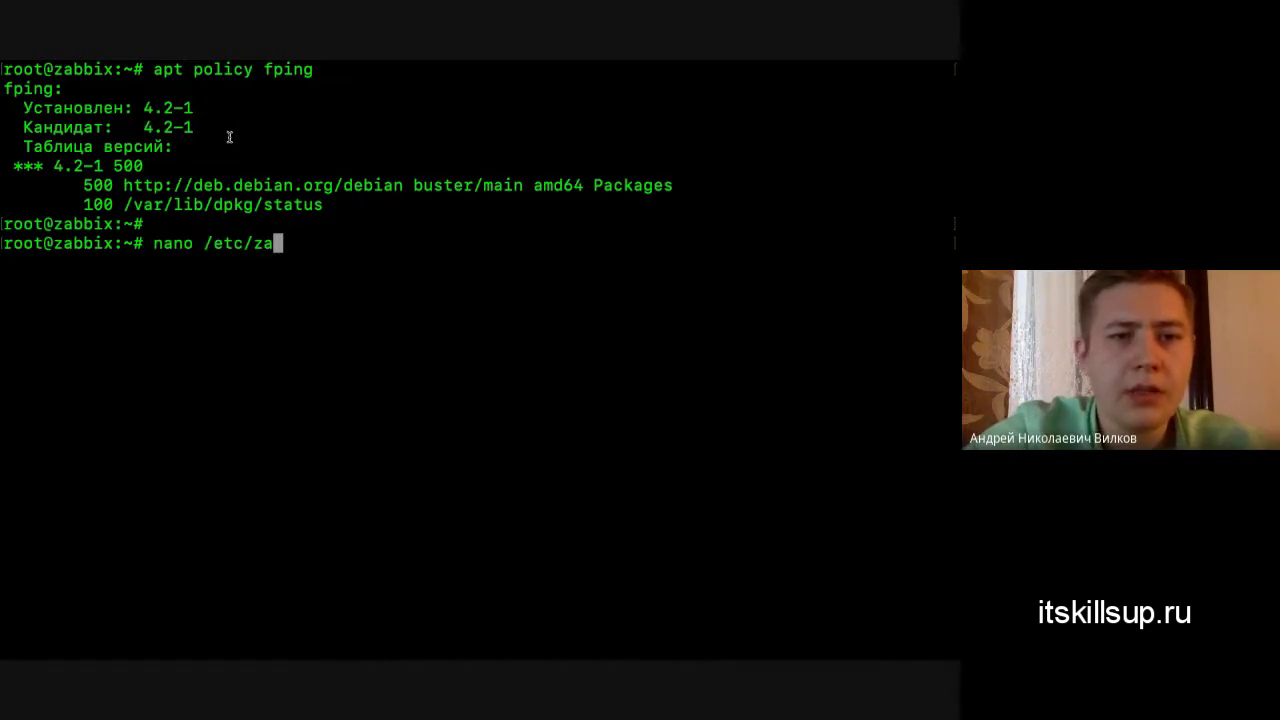
type("b")
key("Tab")
type("zab")
key("Tab")
type("ser")
key("Tab")
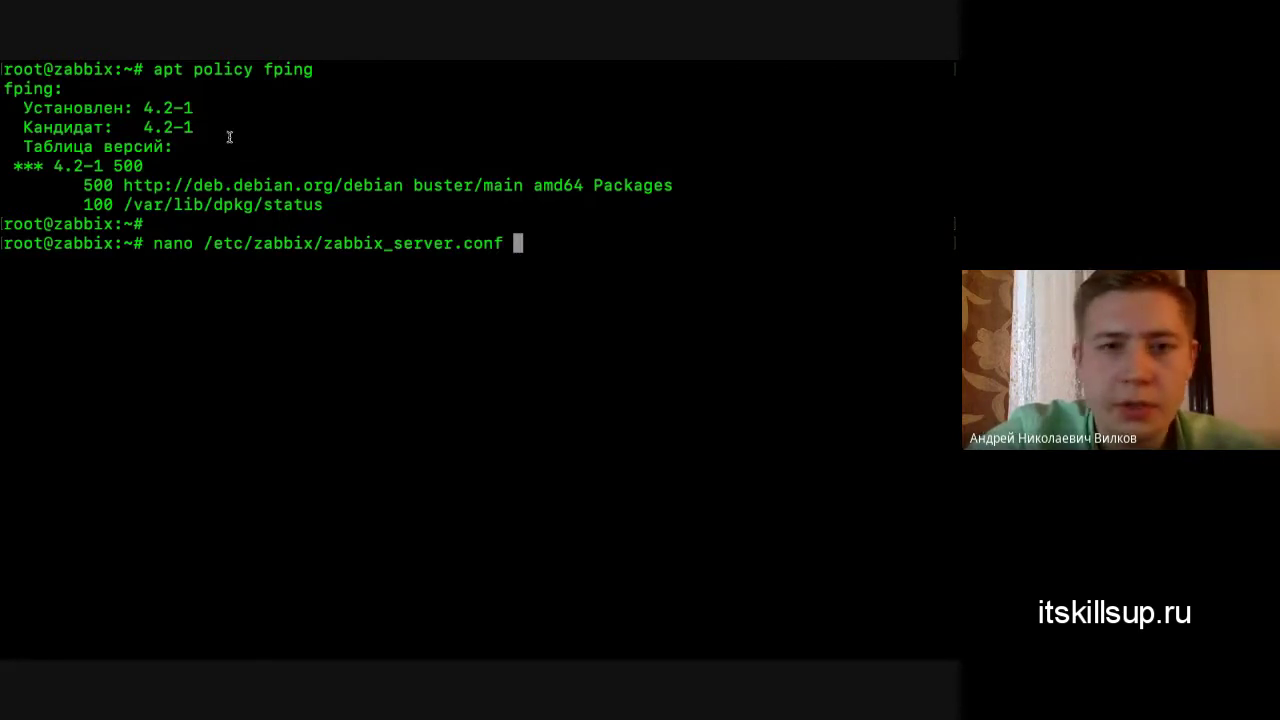
key("Return")
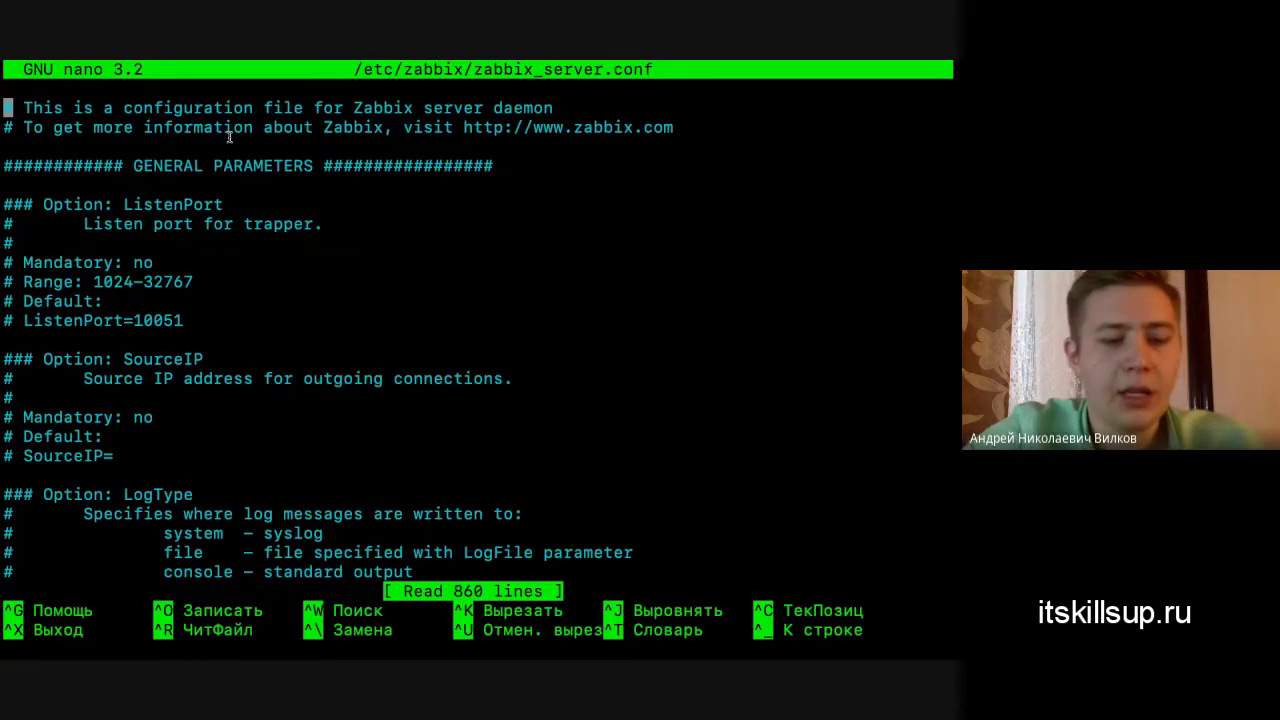
- Search the configuration file for fping, examine the path on the active FpingLocation line, and exit the editor without changes
key("ctrl+w")
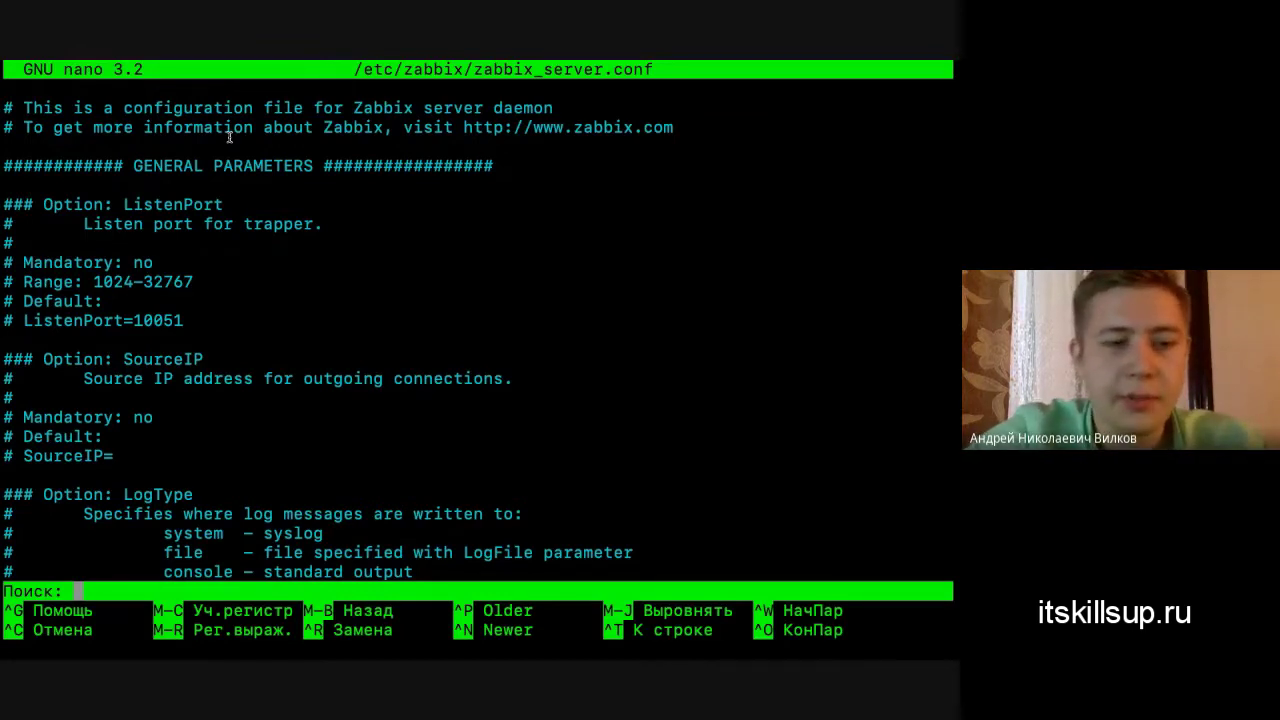
type("fping")
key("Return")
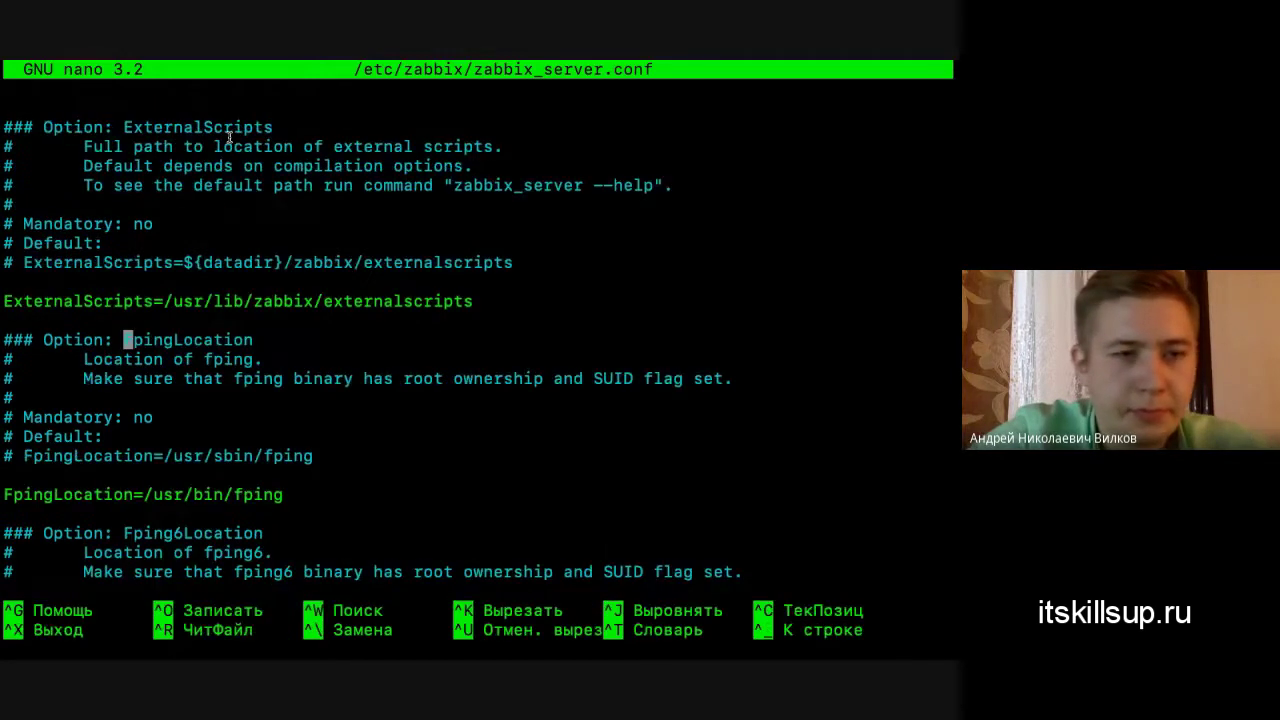
key("Down")
key("Down")
key("Down")
key("Down")
key("Down")
key("Down")
key("Down")
key("Down")
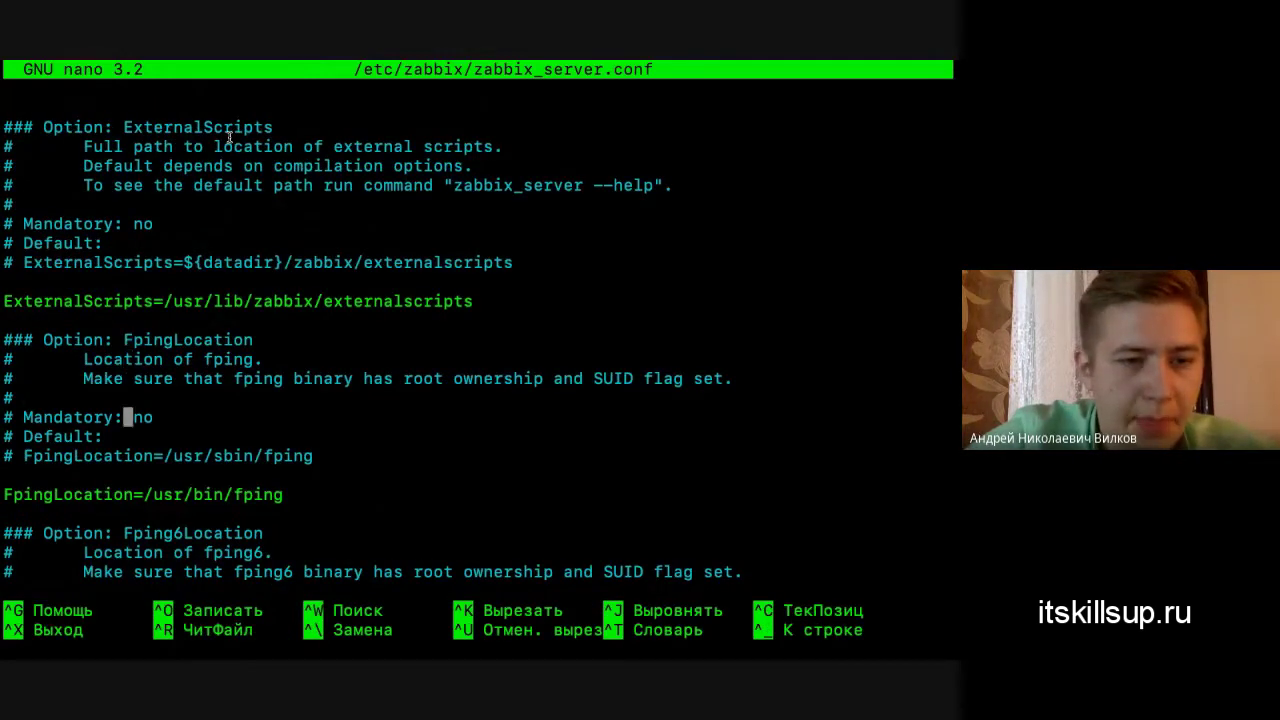
key("Left")
key("Left")
key("Left")
key("Left")
key("Left")
key("Left")
key("Left")
key("Left")
key("Left")
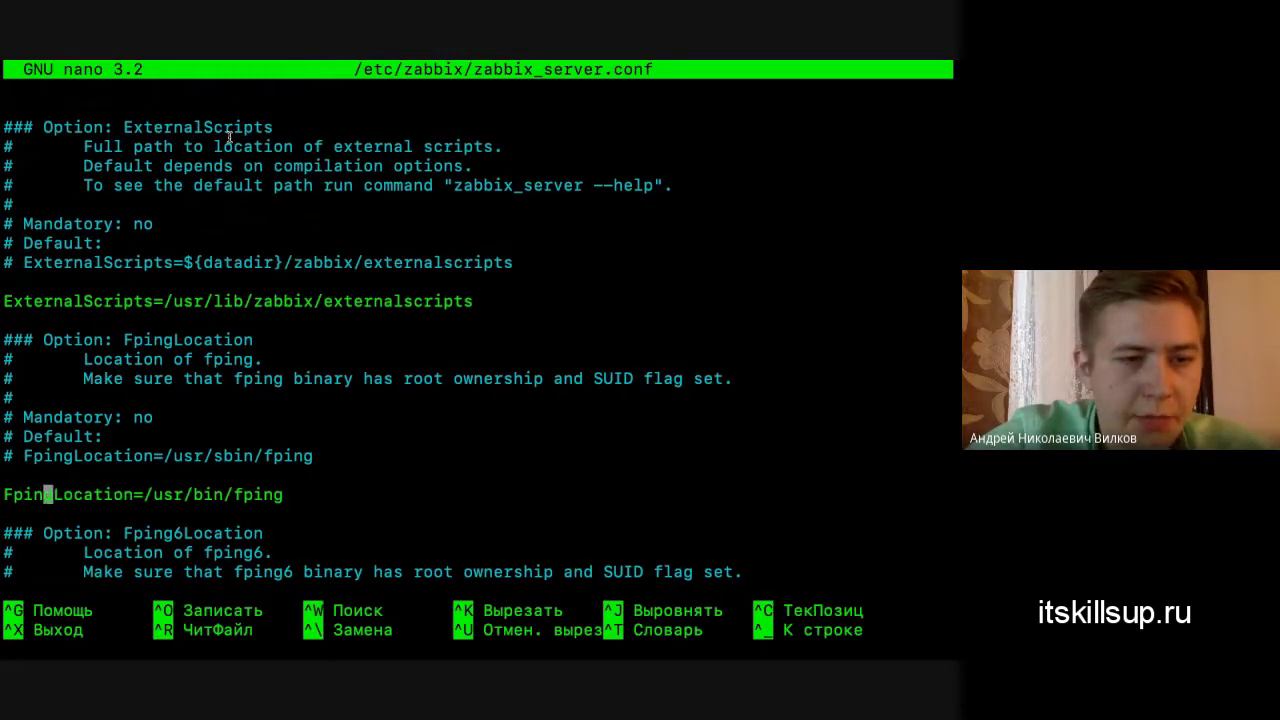
key("Right")
key("Right")
key("Right")
key("Right")
key("Right")
key("Right")
key("Right")
key("Right")
key("Right")
key("Right")
key("Right")
key("Right")
key("Right")
key("Right")
key("Right")
key("Right")
key("Right")
key("Right")
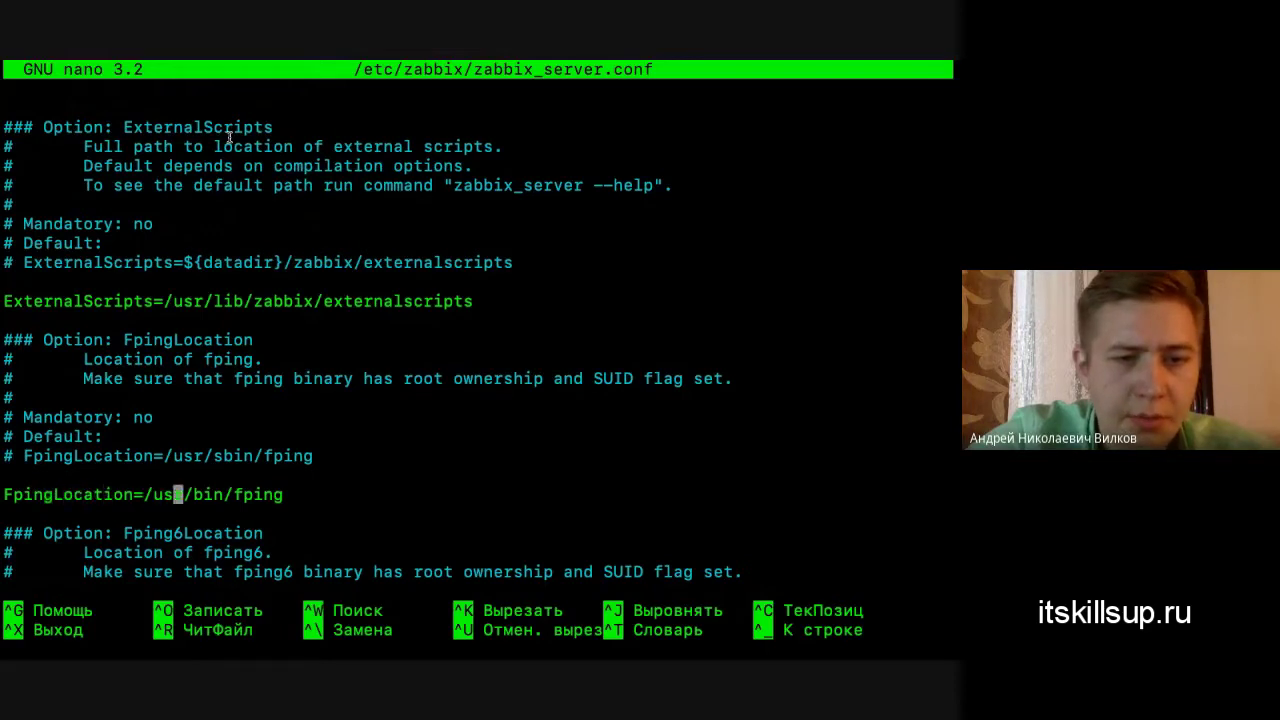
key("Right")
key("Right")
key("Right")
key("Right")
key("Right")
key("Right")
key("Right")
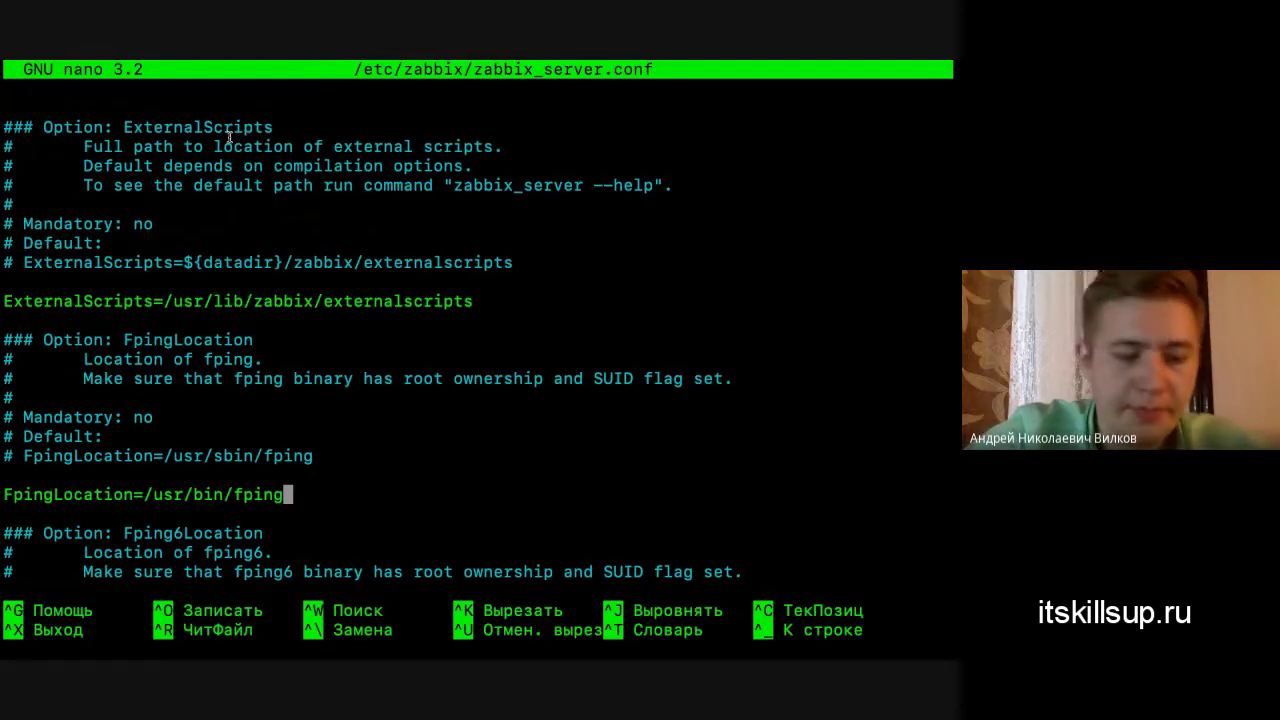
key("ctrl+x")
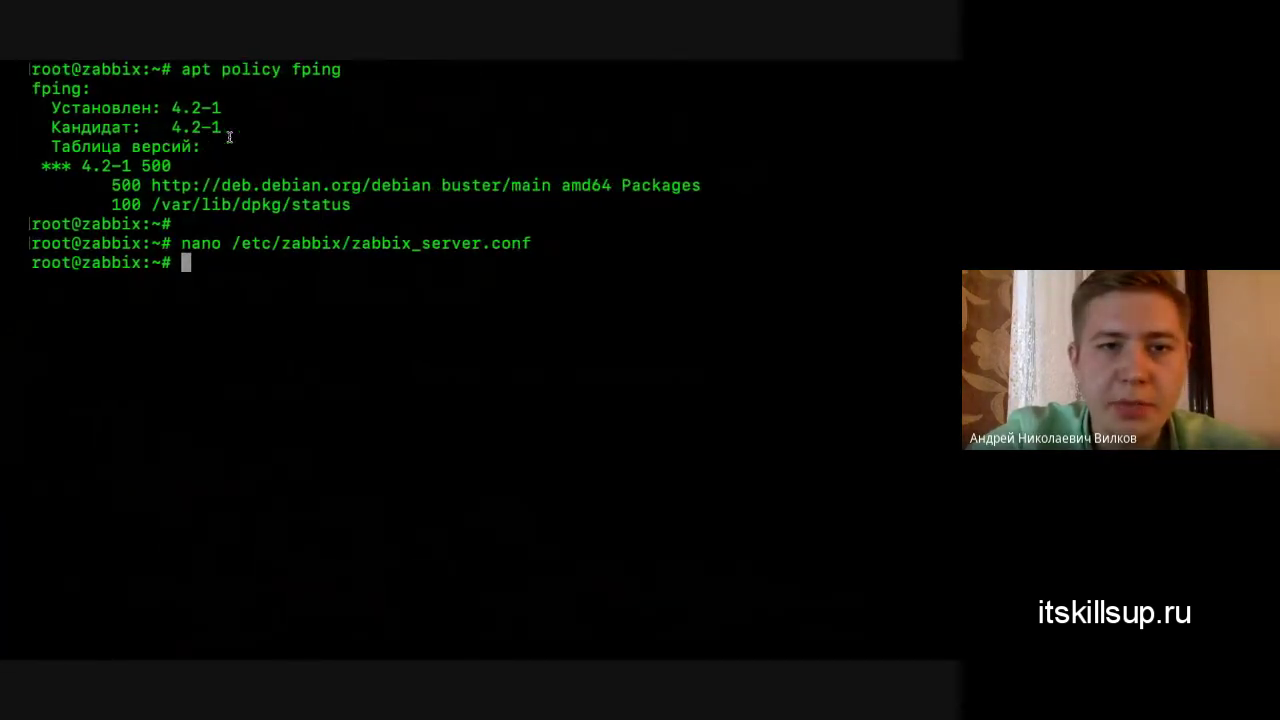
- Switch back to the Zabbix web interface in the browser, add the filled-in availability item and show the ICMP template's item list
key("ctrl+Left")
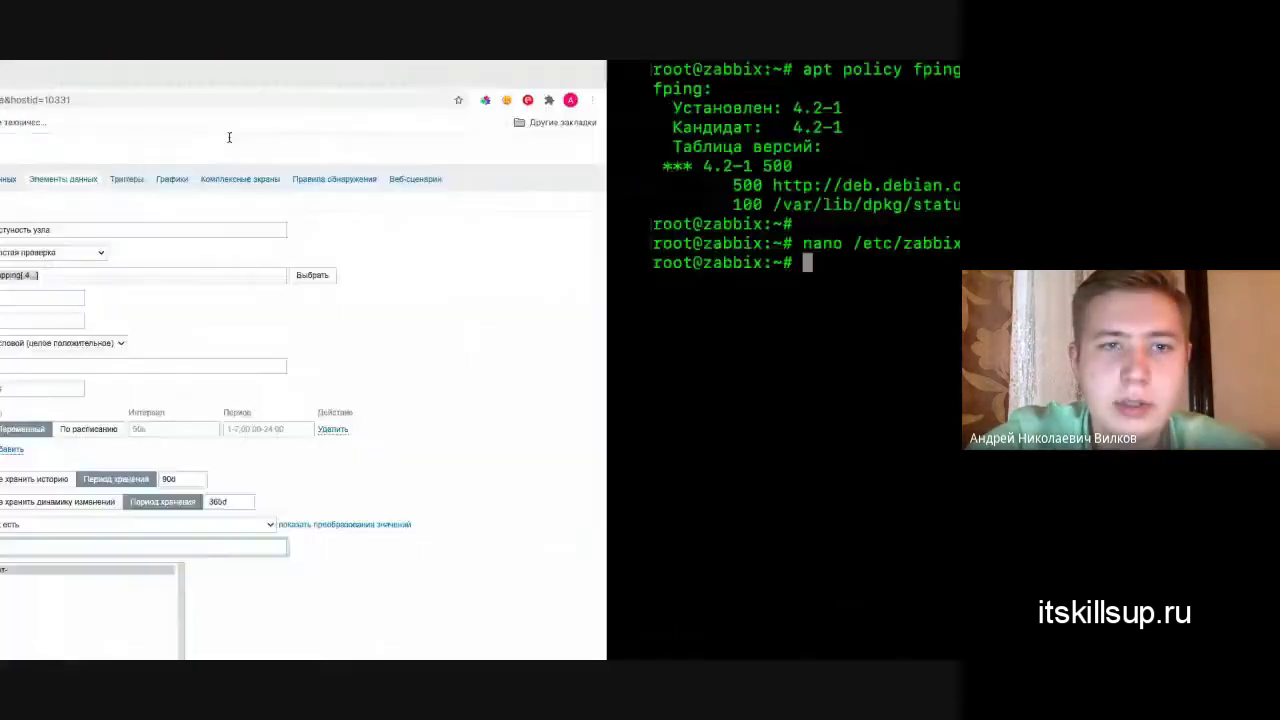
scroll(371, 485, "down", 4)
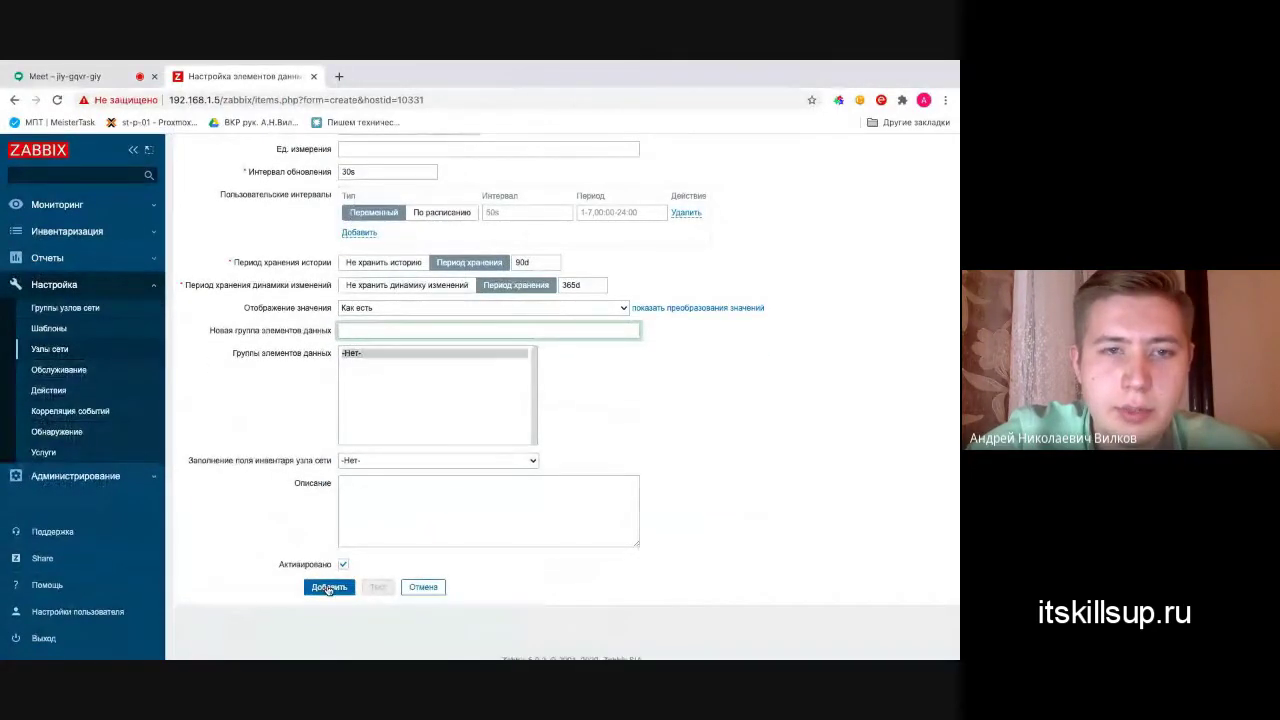
left_click(328, 588)
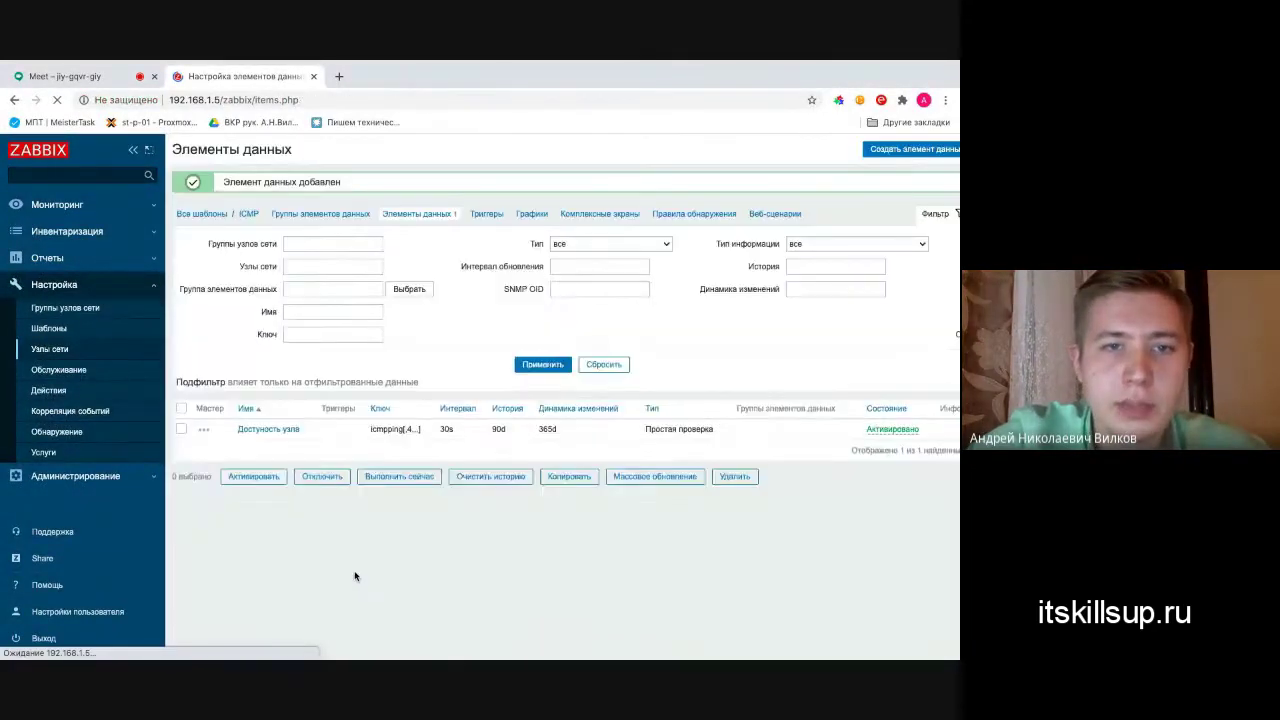
scroll(454, 514, "right", 2)
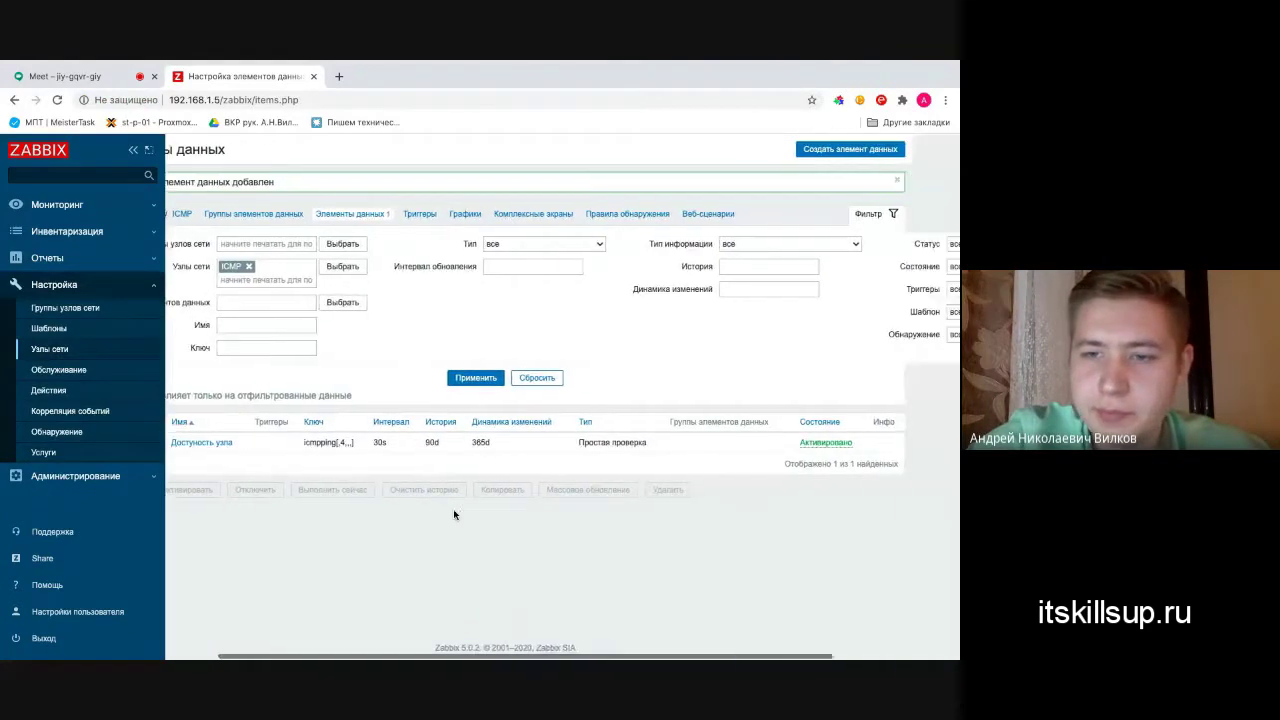
scroll(667, 484, "left", 2)
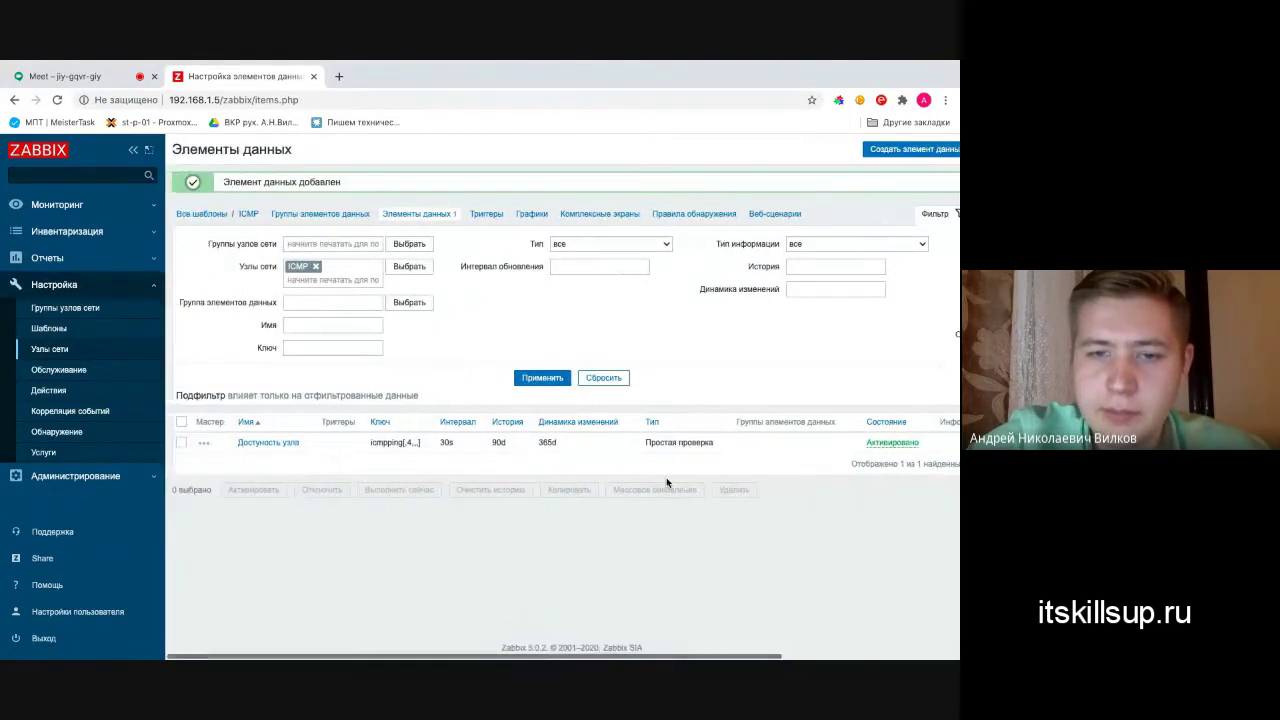
scroll(667, 484, "left", 3)
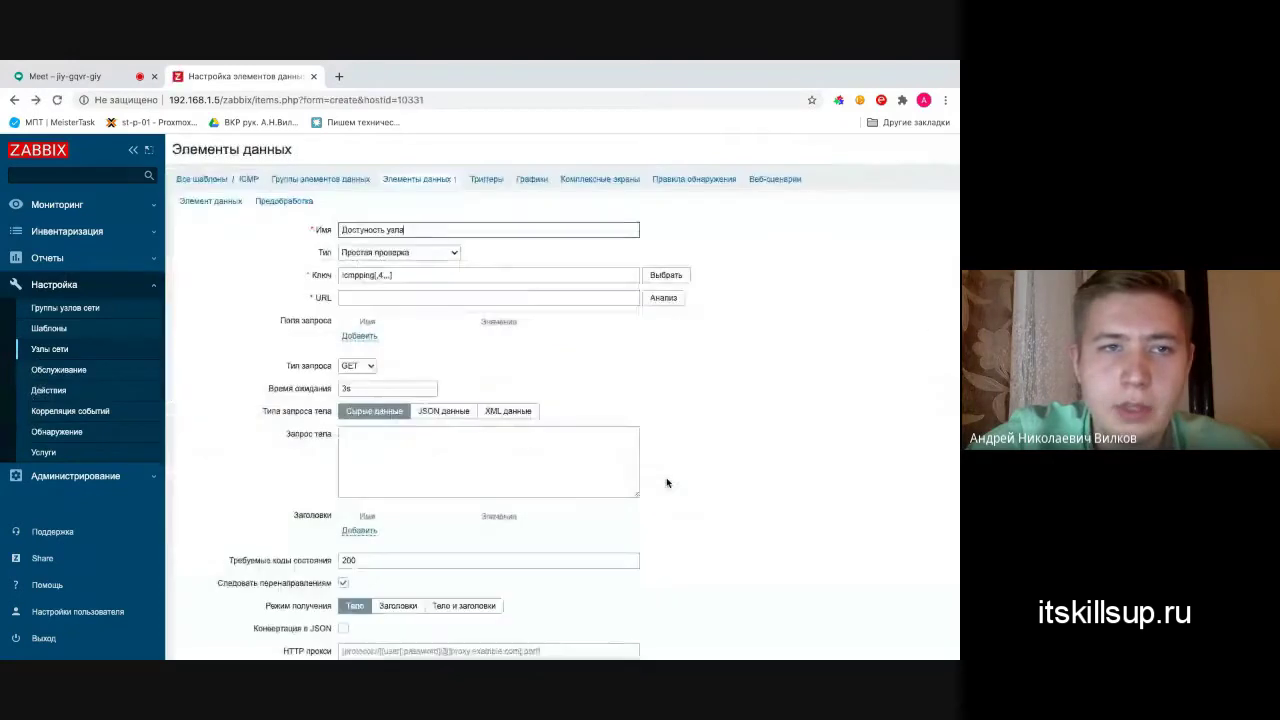
left_click(434, 178)
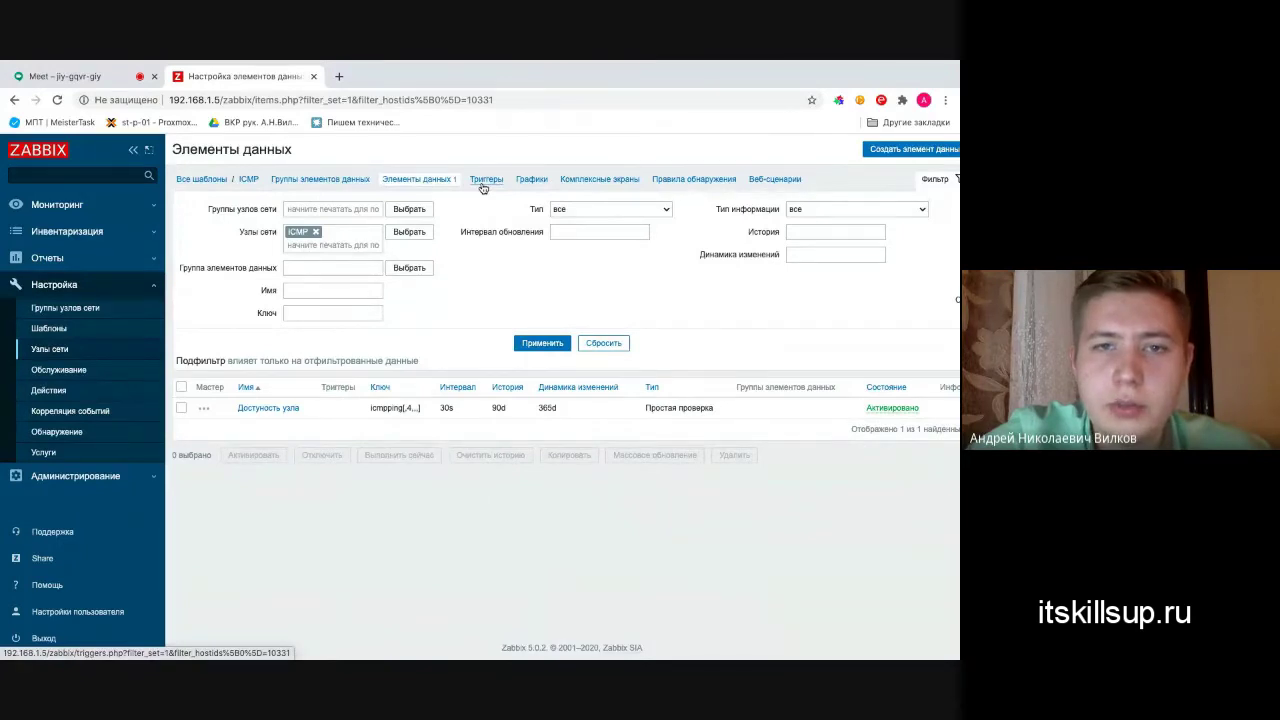
- Start a new trigger in the ICMP template, named "Узел недоступен {HOST.CONN}" with severity Чрезвычайная
left_click(483, 186)
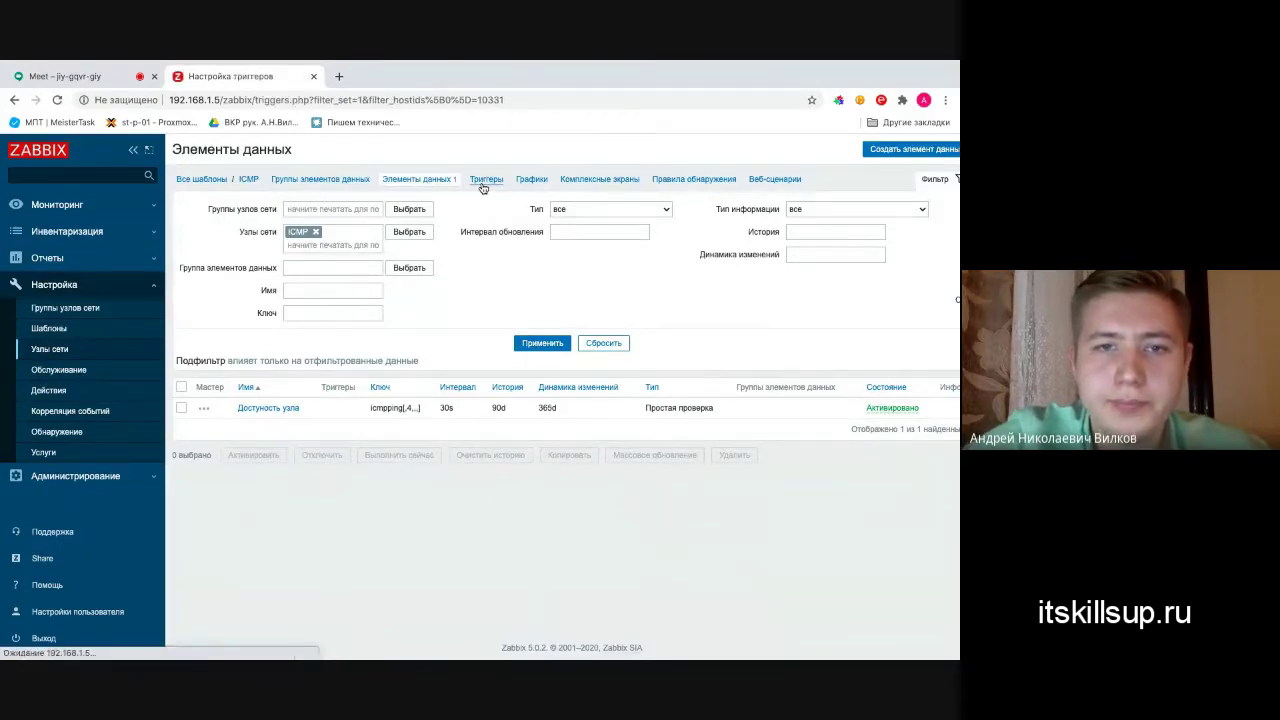
scroll(546, 228, "right", 1)
left_click(903, 150)
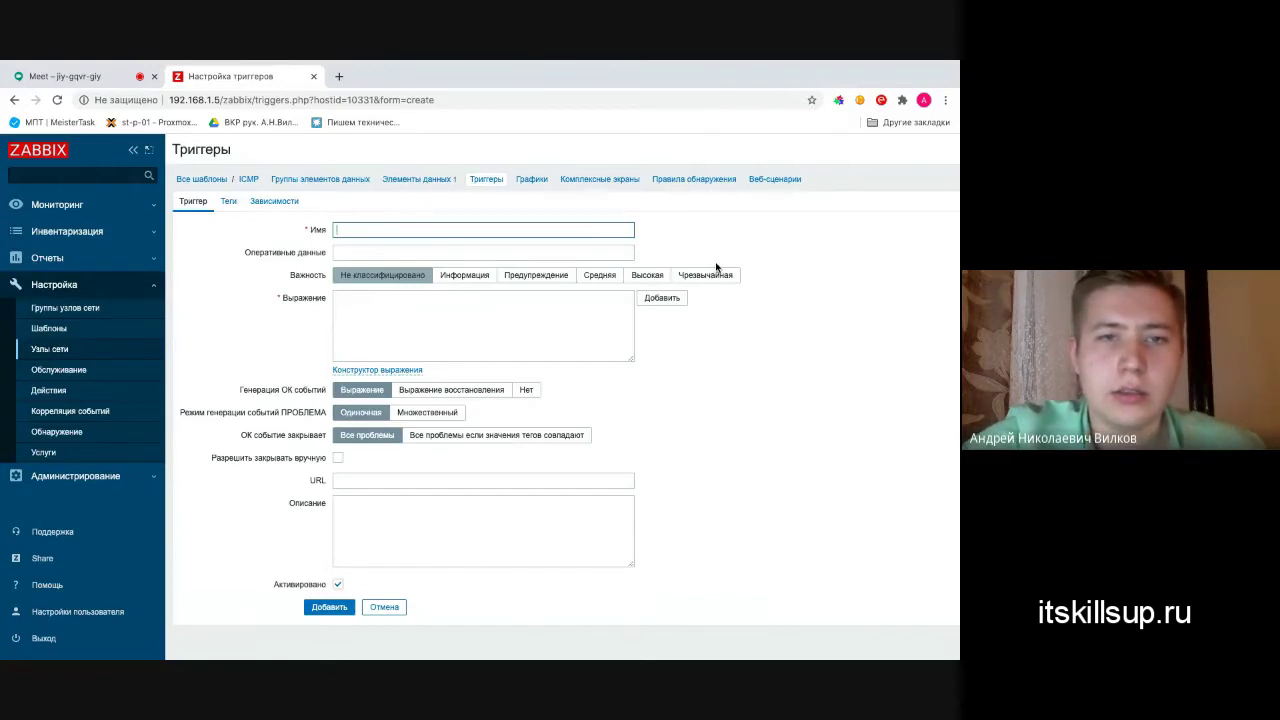
type("У")
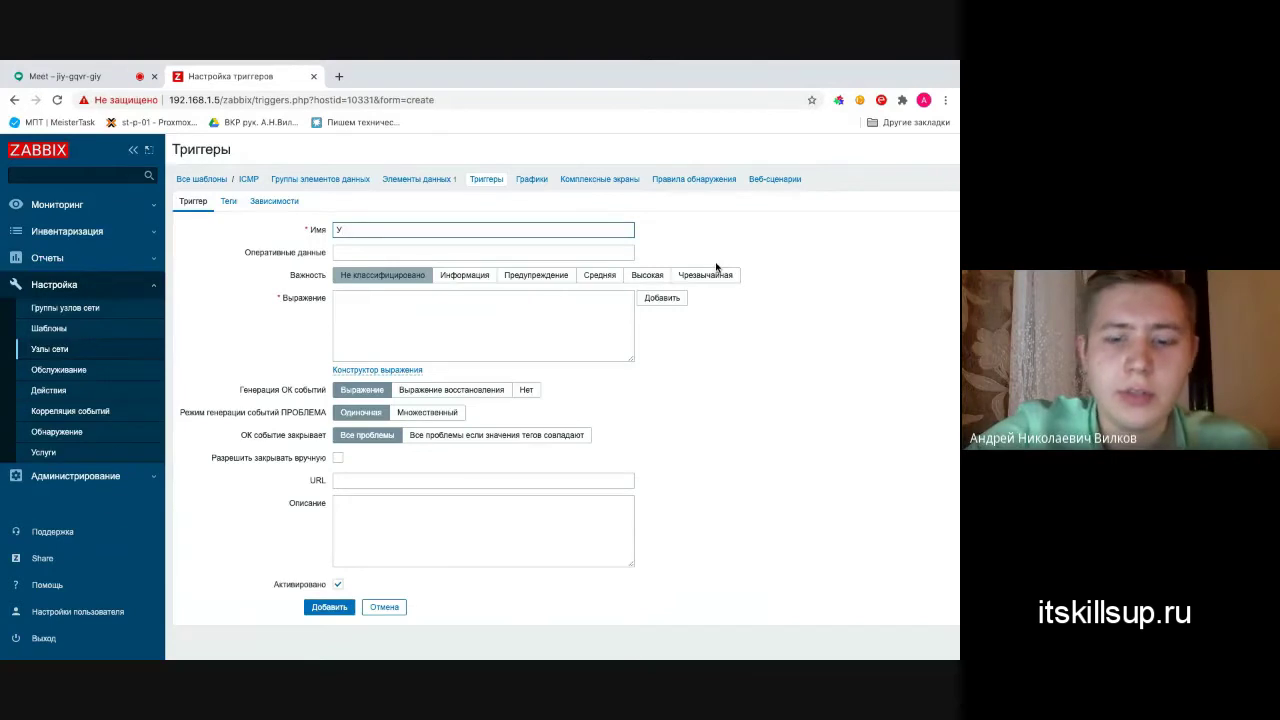
type("зел нед")
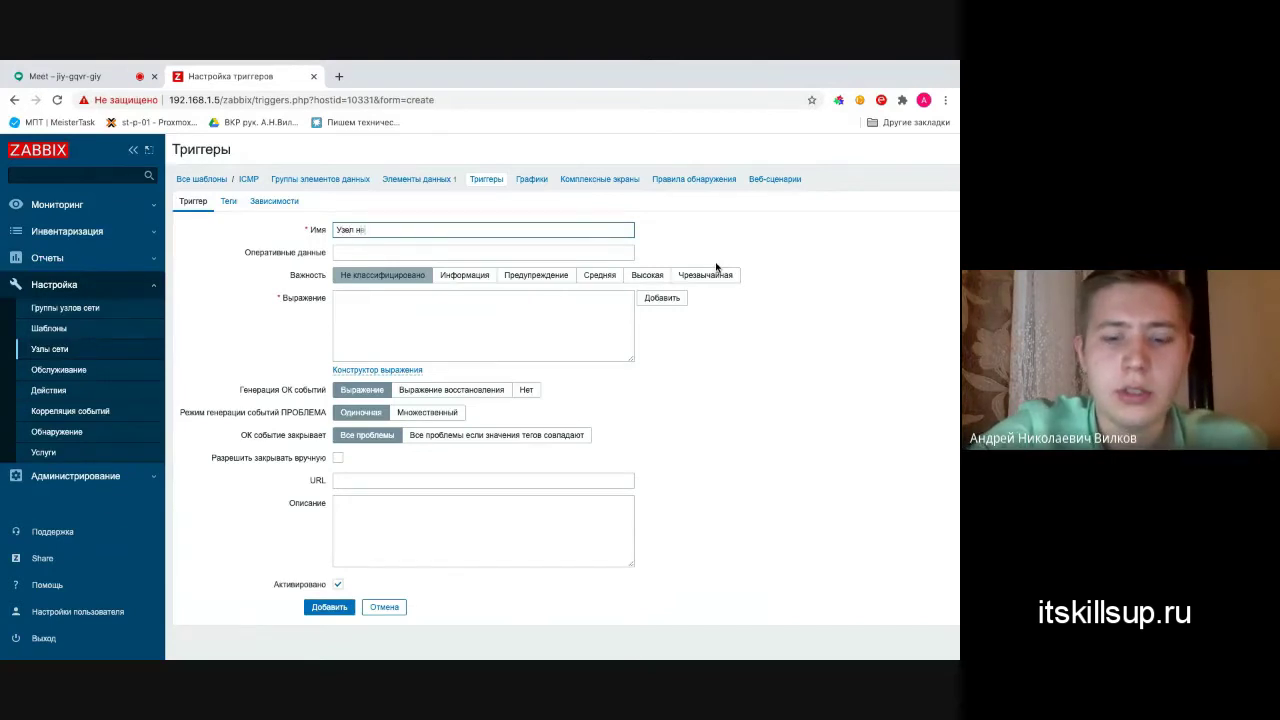
type("оступе")
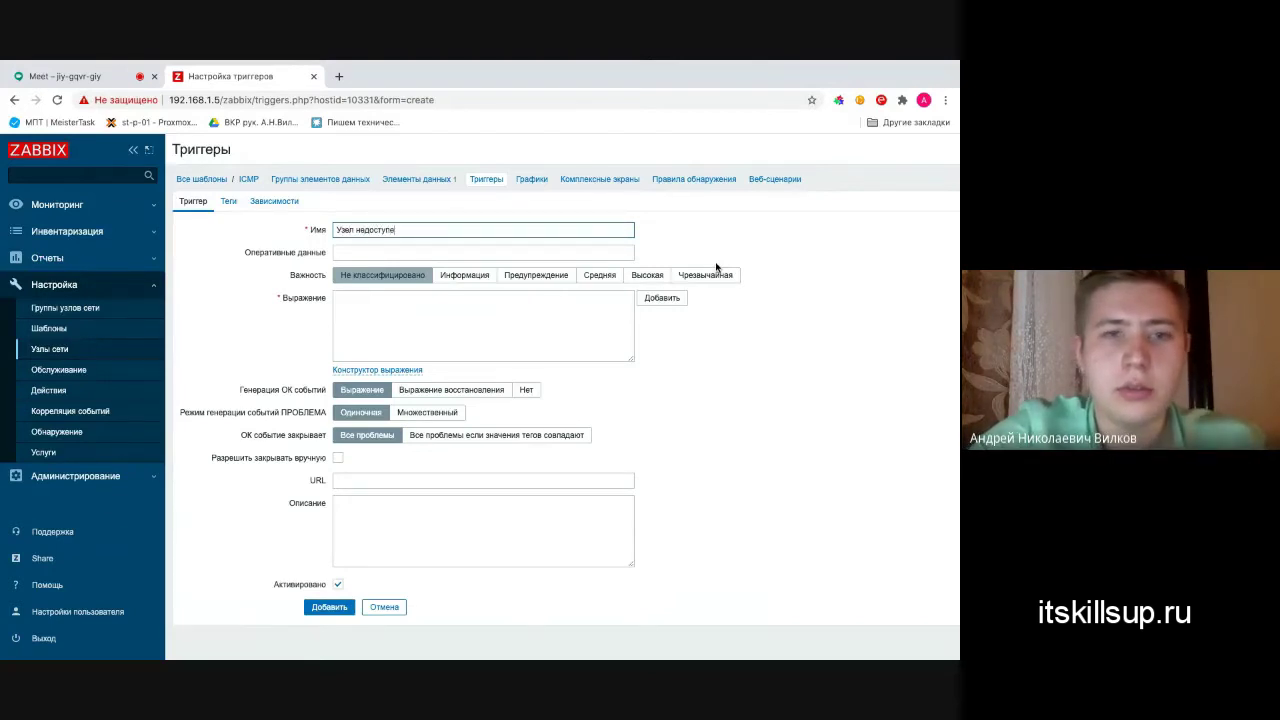
type("н {")
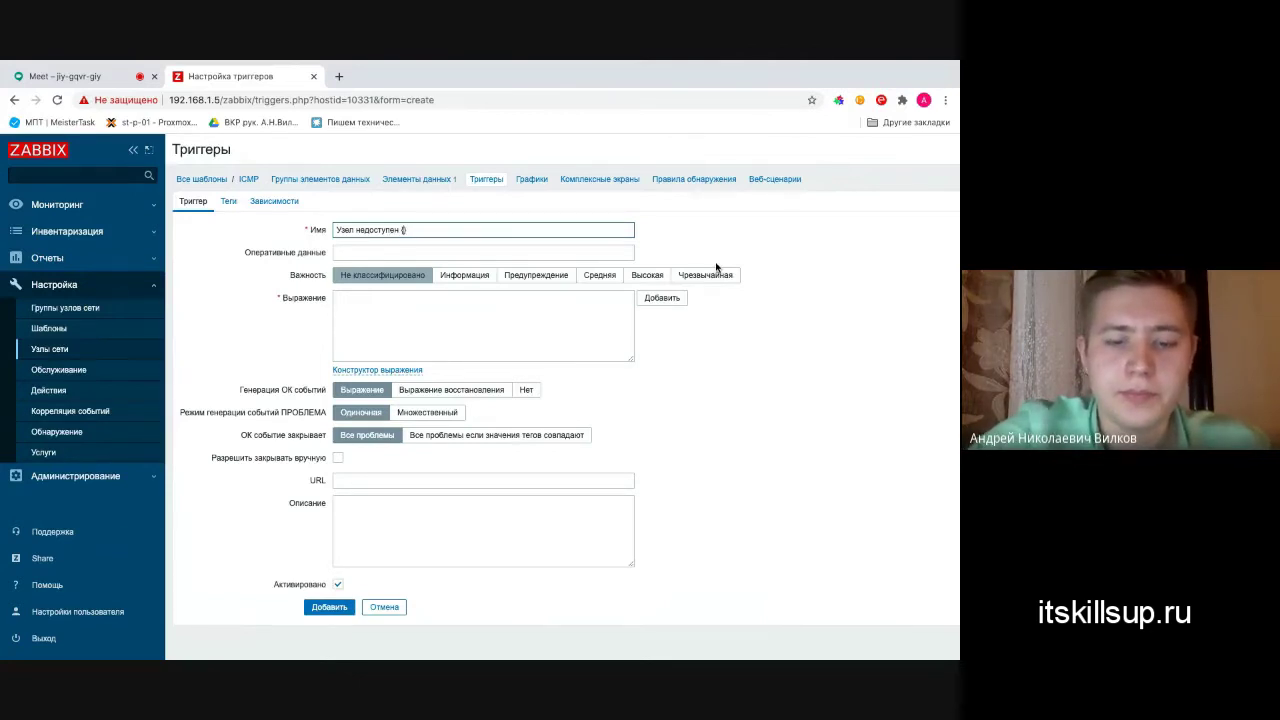
type("HOST)")
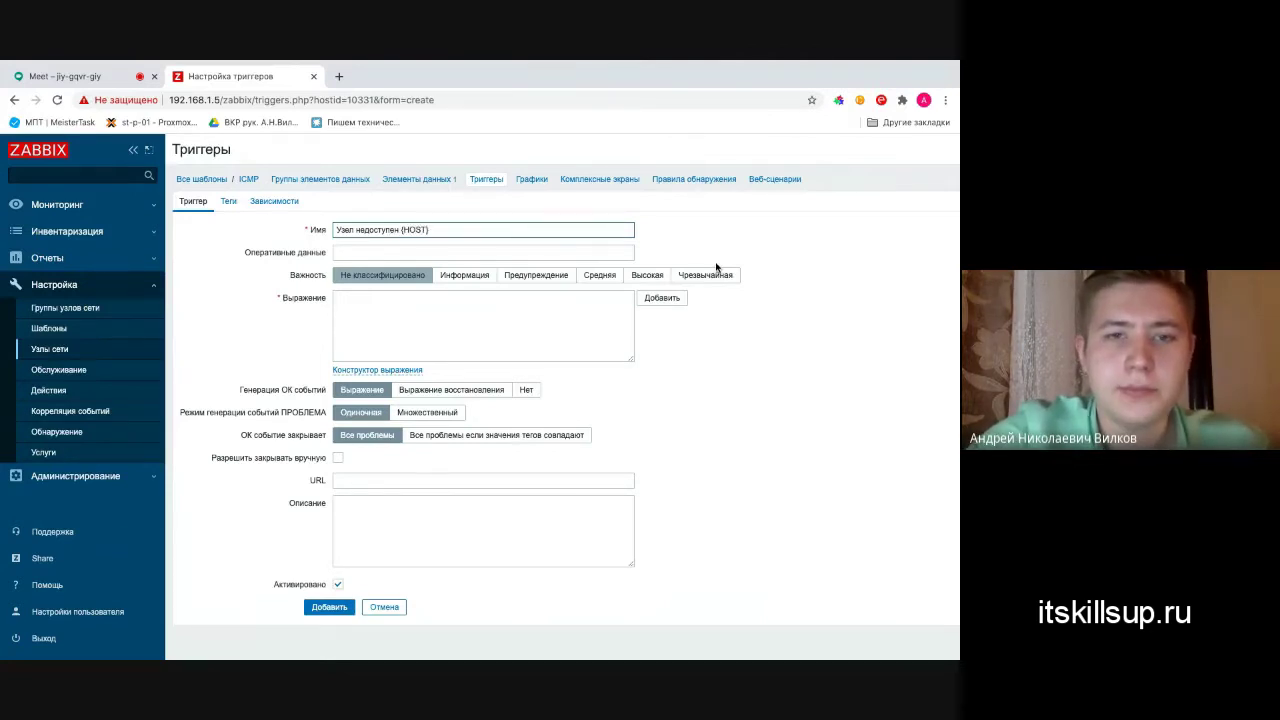
type("CONN}")
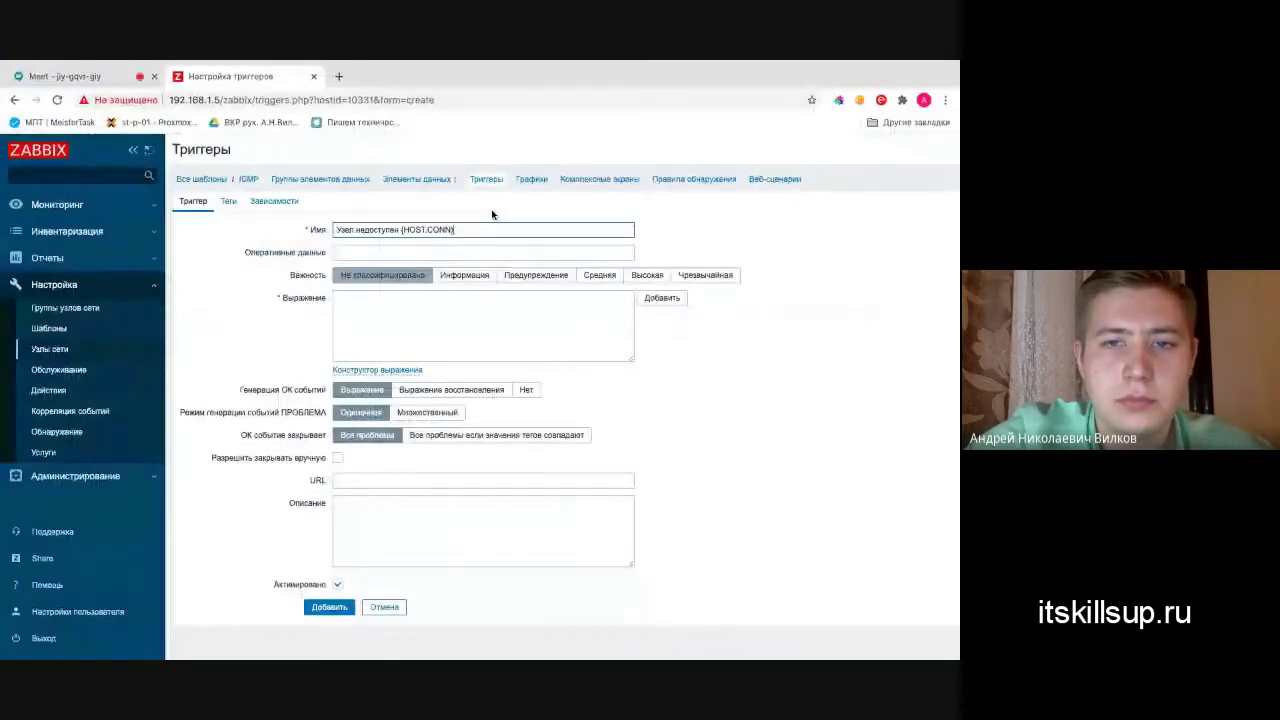
left_click(700, 276)
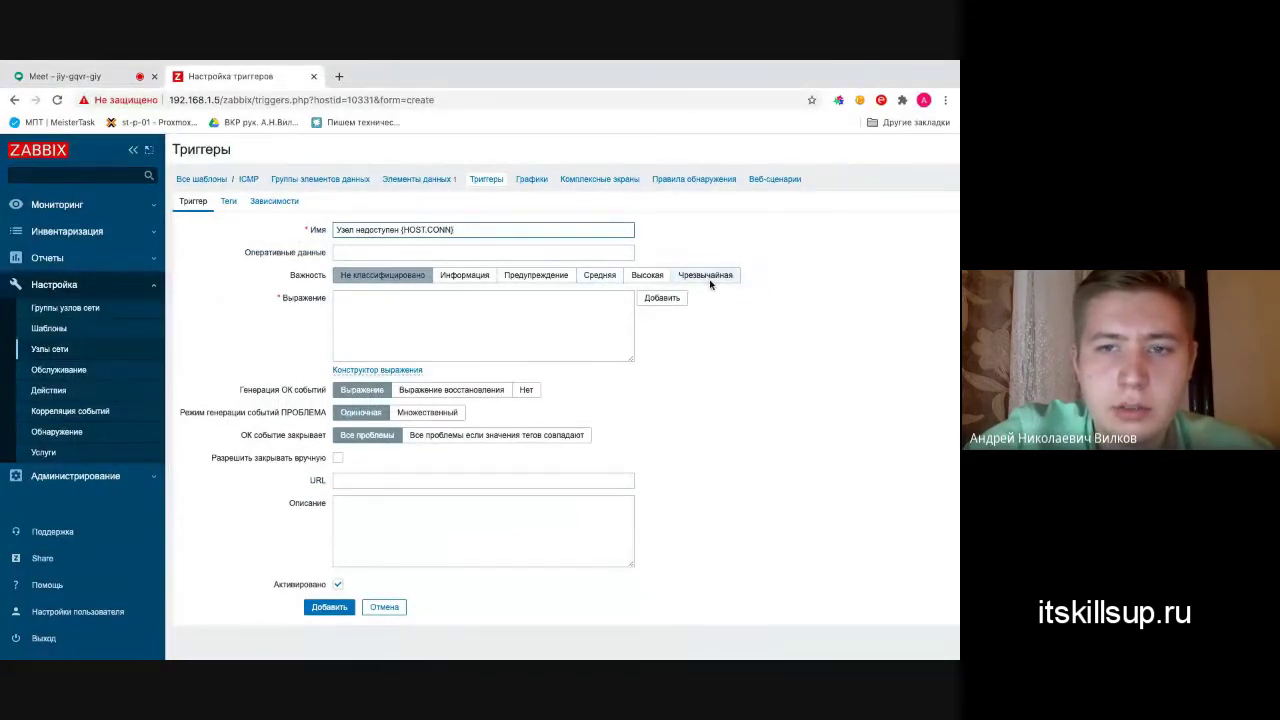
- Build the trigger expression from the ICMP template's "Достуность узла" item with function last() and result = 0, and insert it
left_click(660, 299)
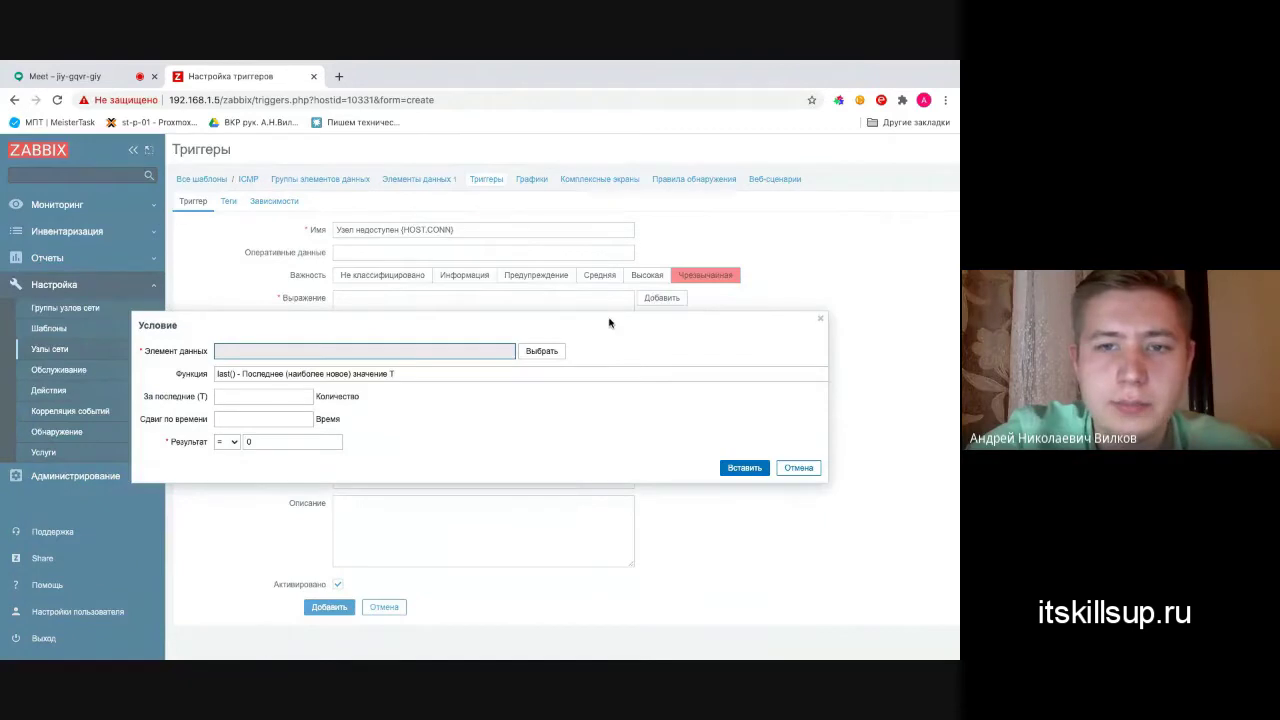
left_click(545, 351)
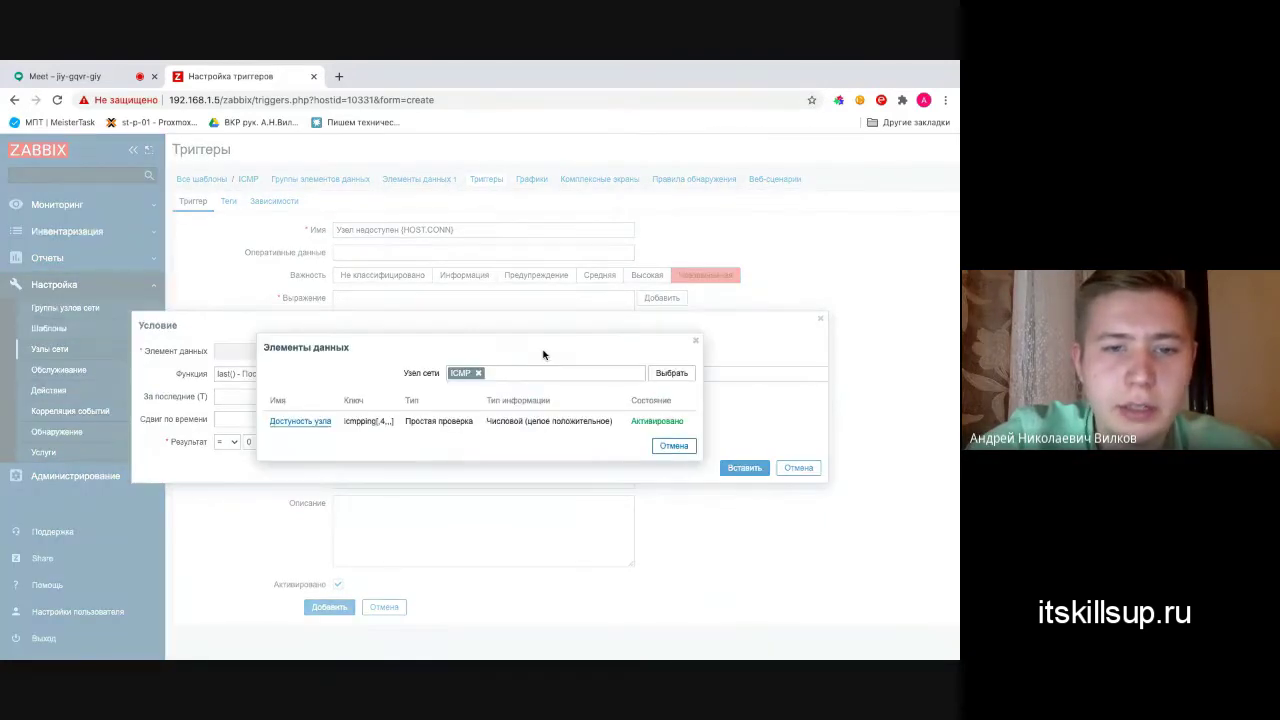
left_click(303, 423)
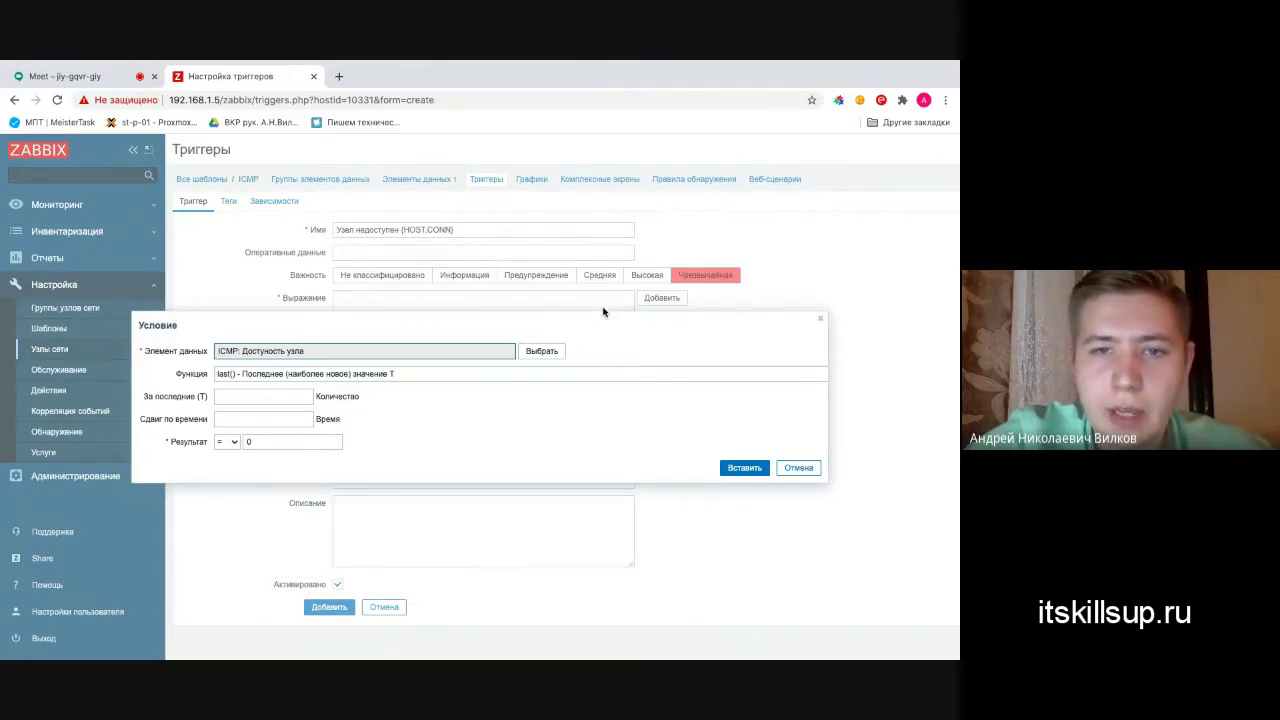
left_click(275, 440)
double_click(245, 441)
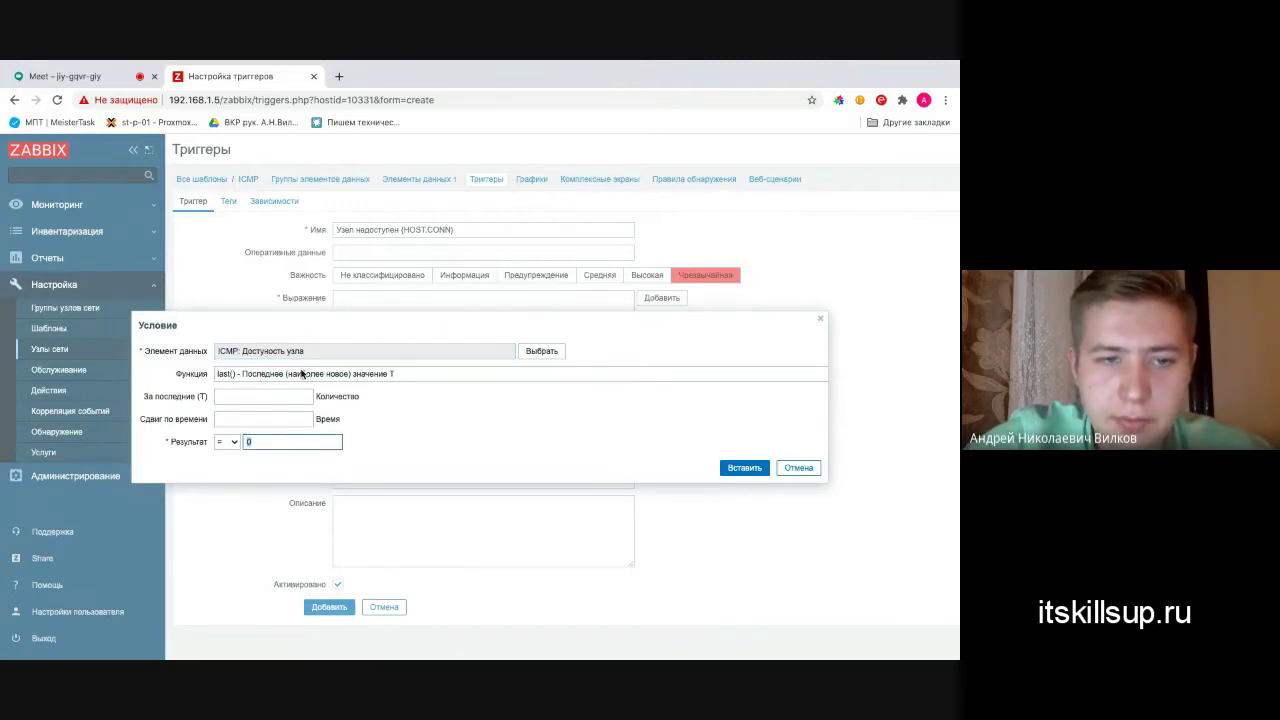
left_click(242, 441)
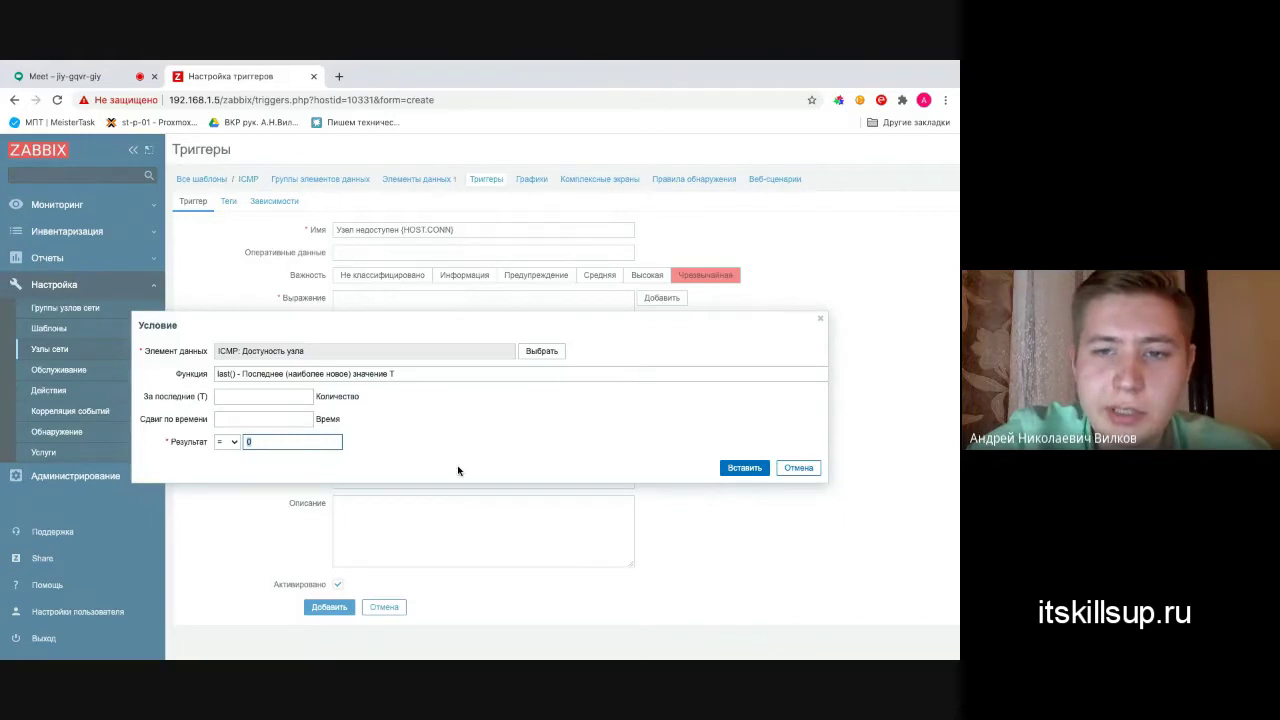
left_click(745, 468)
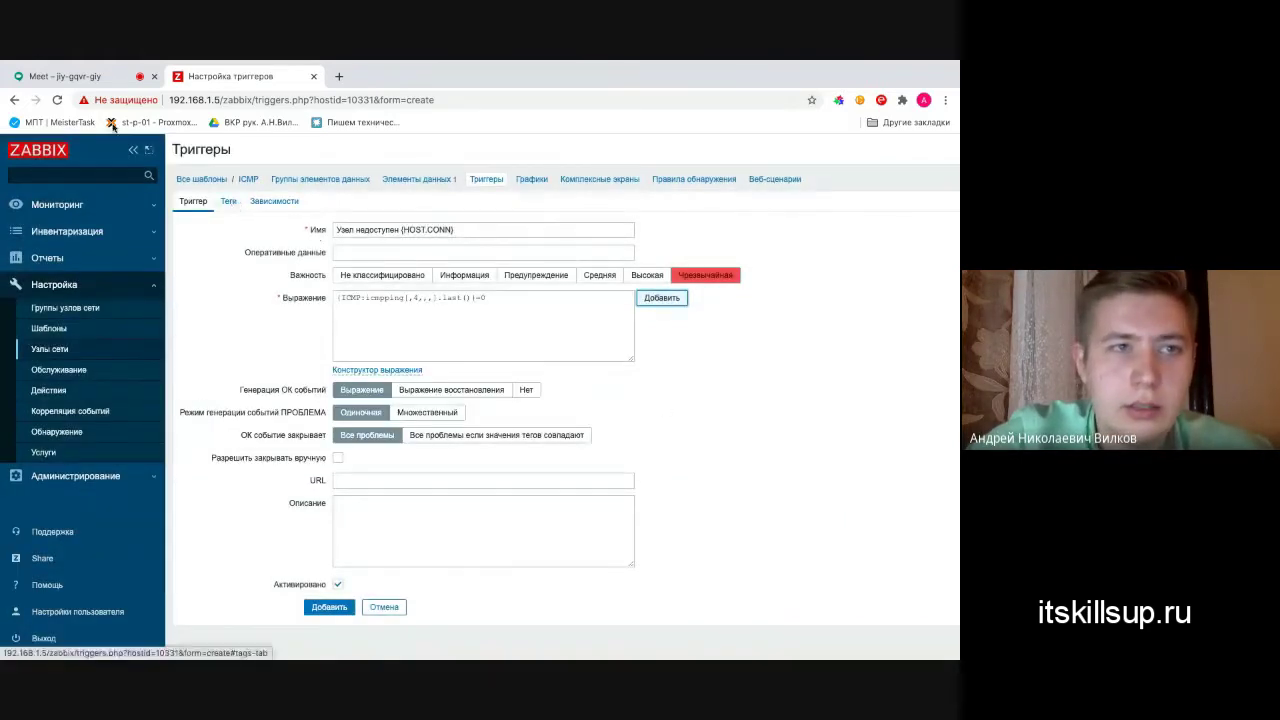
- Switch to the Google Meet call, admit the waiting participant and return to the Zabbix trigger form
left_click(73, 77)
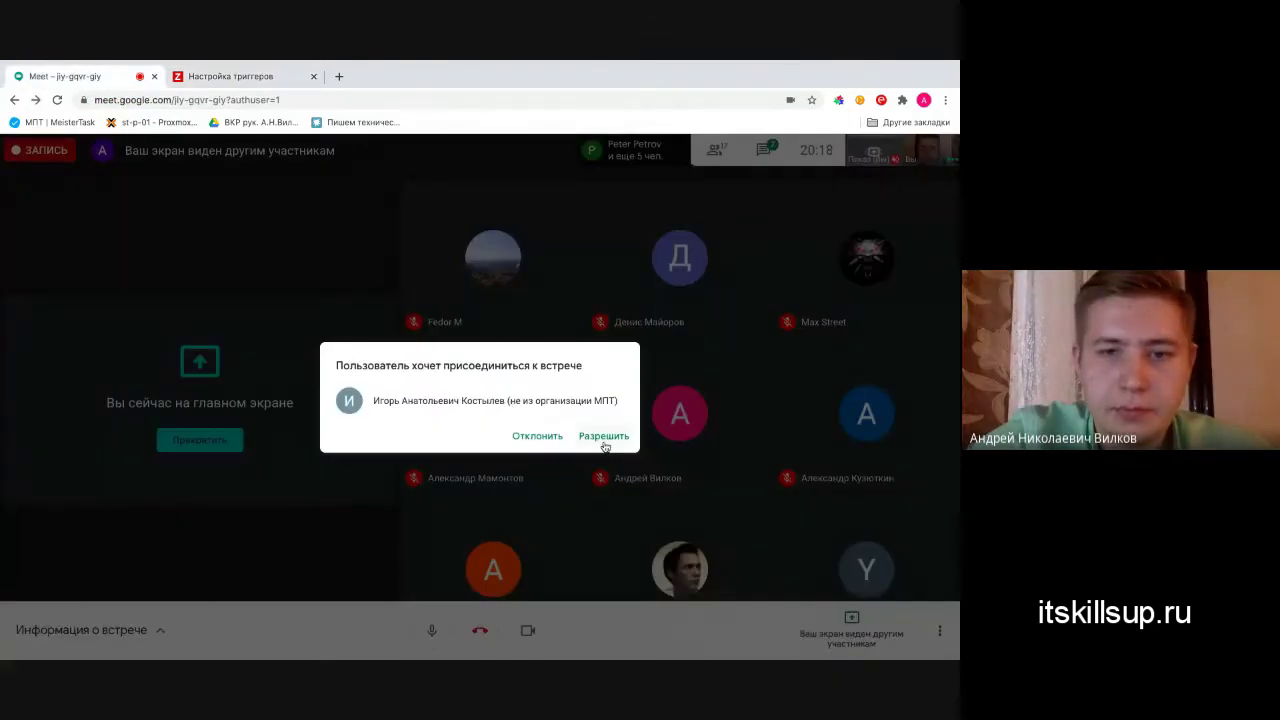
left_click(604, 440)
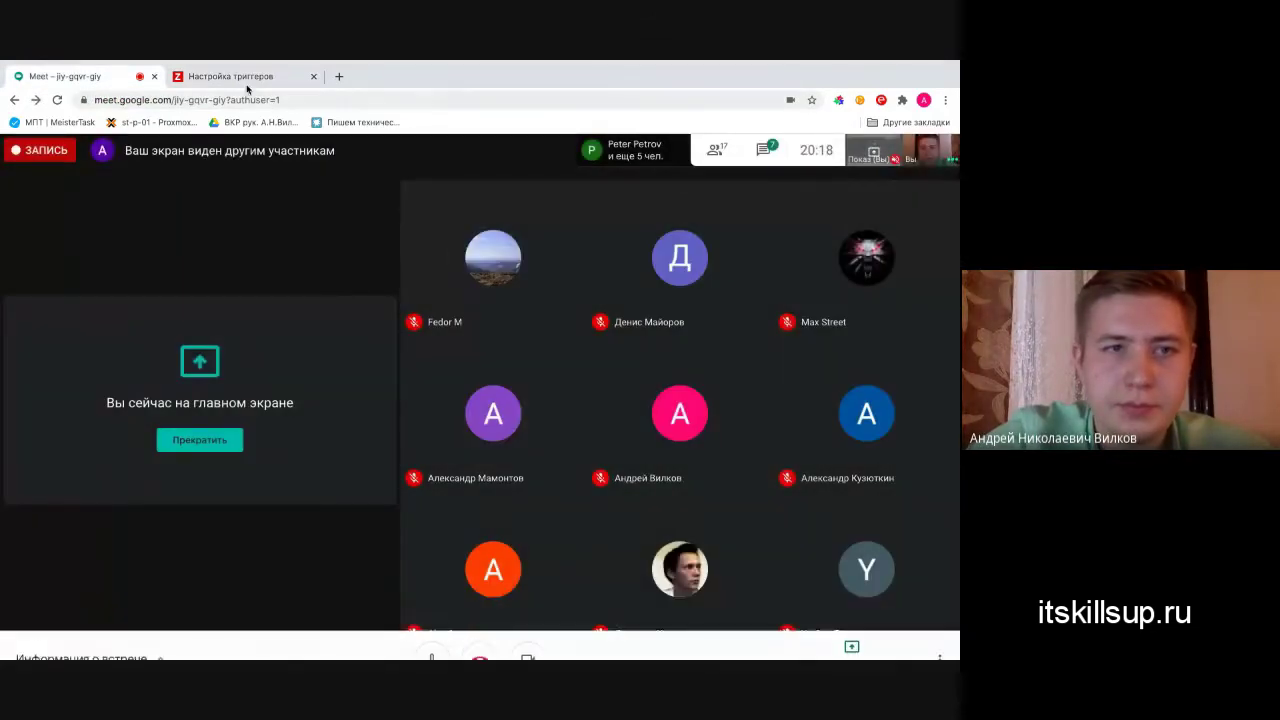
left_click(240, 77)
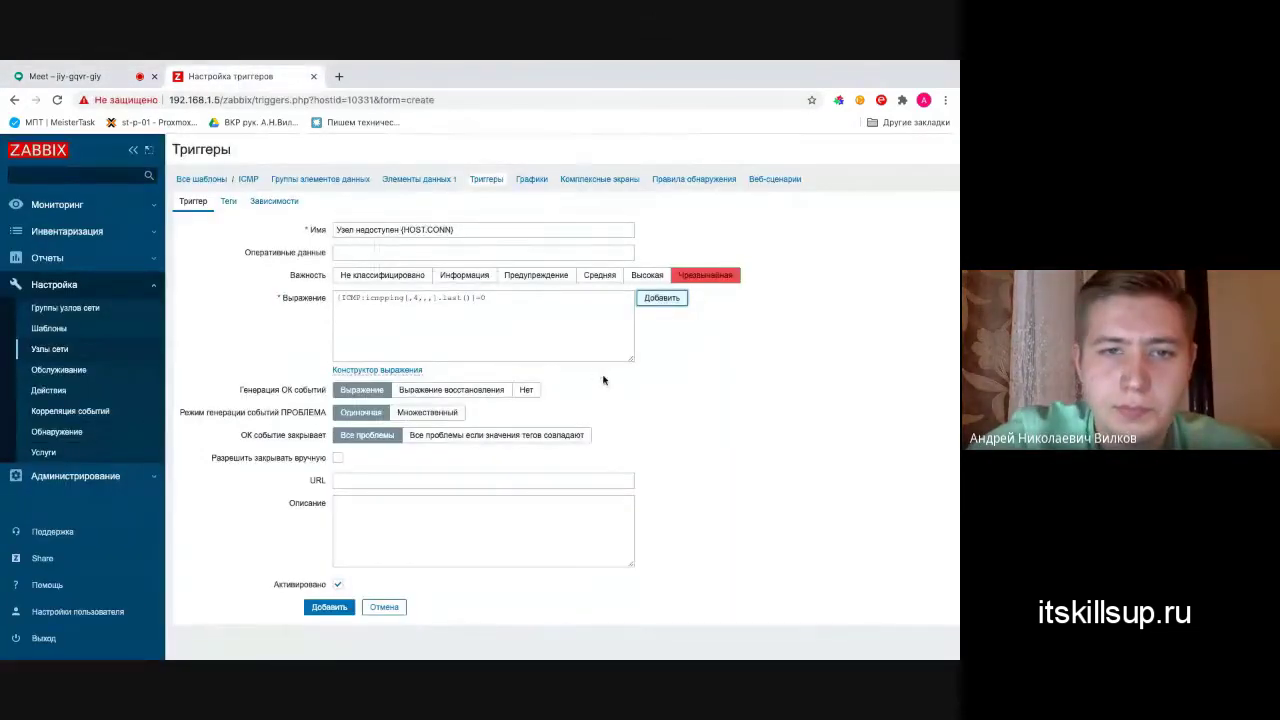
- Save the new host-unavailable trigger to the ICMP template
scroll(603, 380, "down", 1)
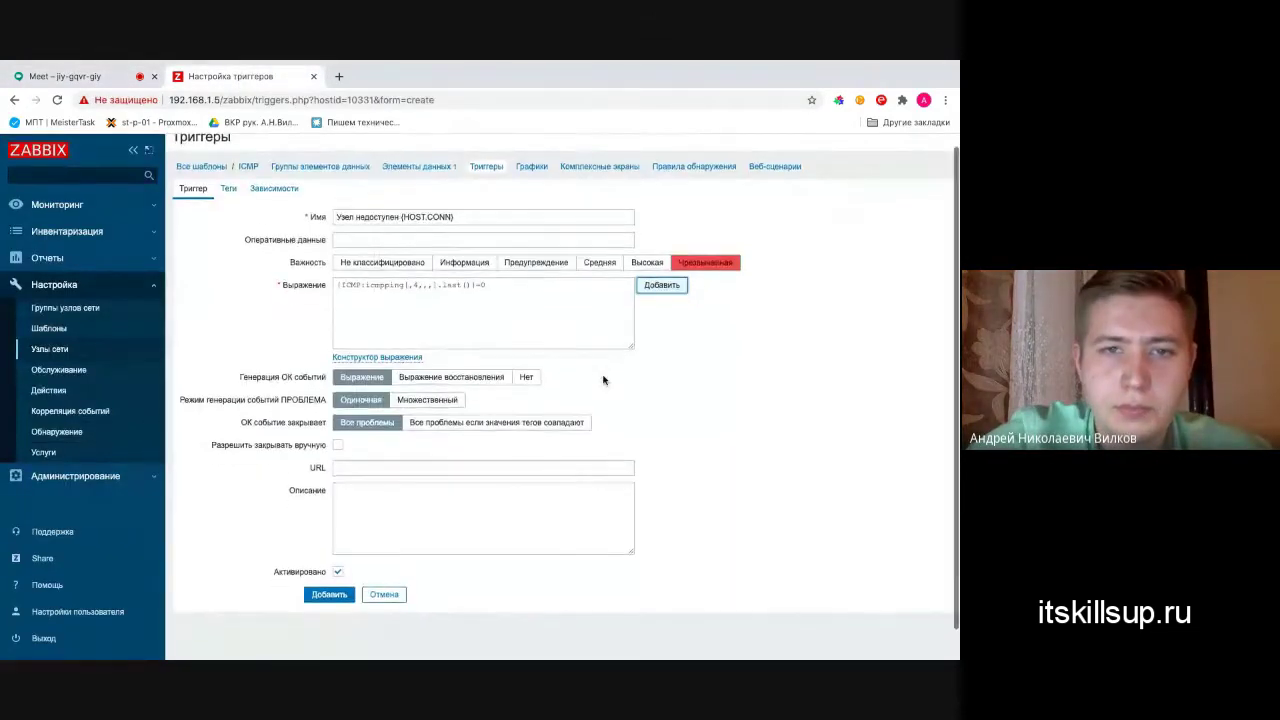
left_click(328, 592)
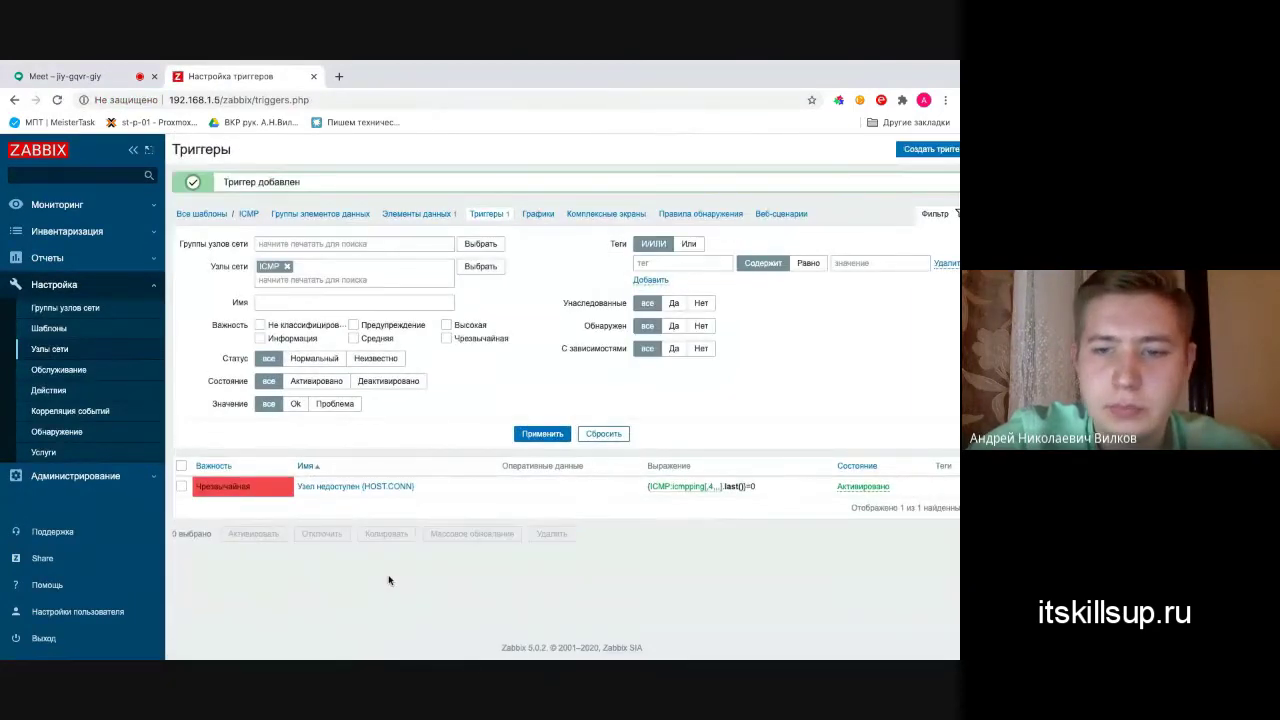
scroll(389, 580, "right", 1)
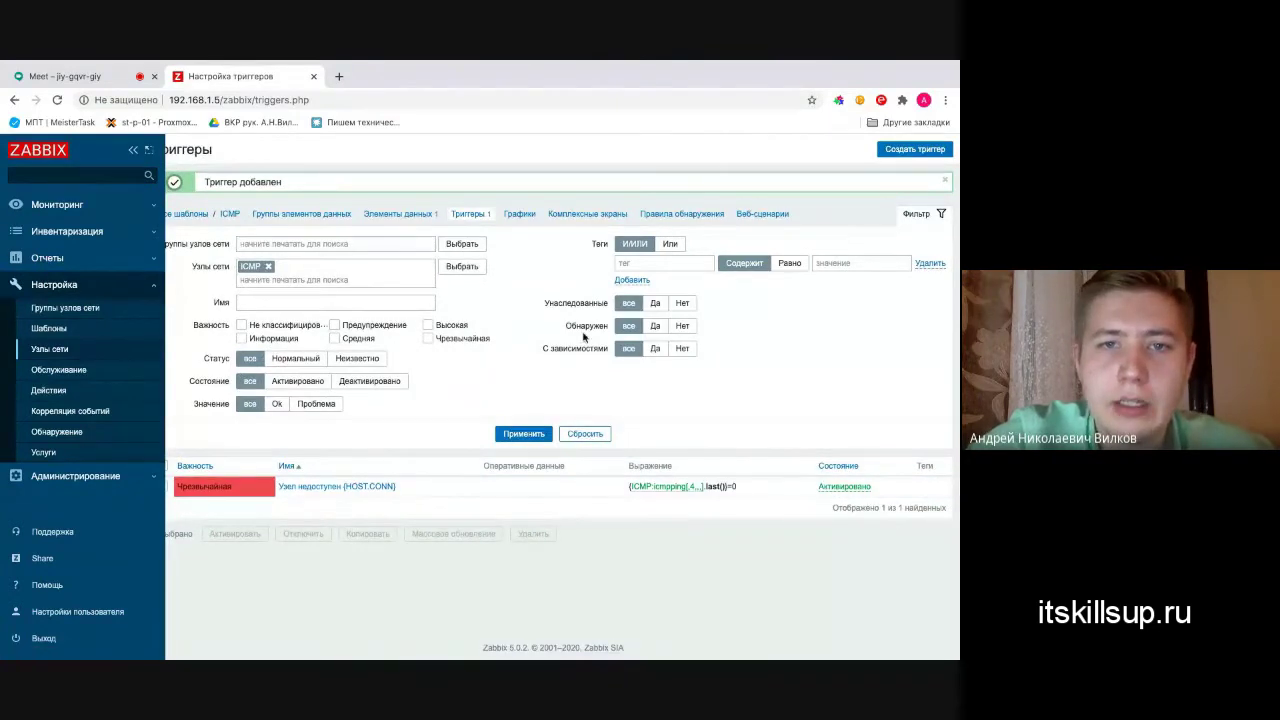
- Start a new graph in the ICMP template, named "Доступность узла" with graph type Нормальный
left_click(519, 215)
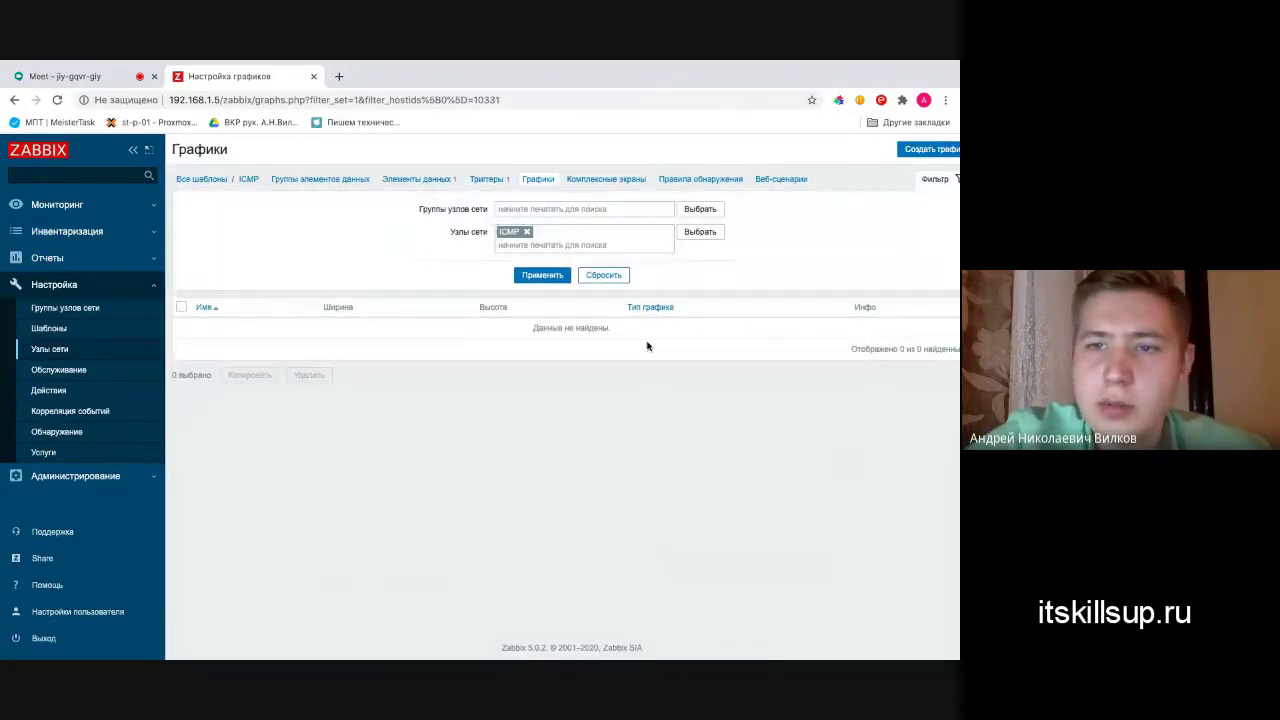
scroll(650, 342, "right", 2)
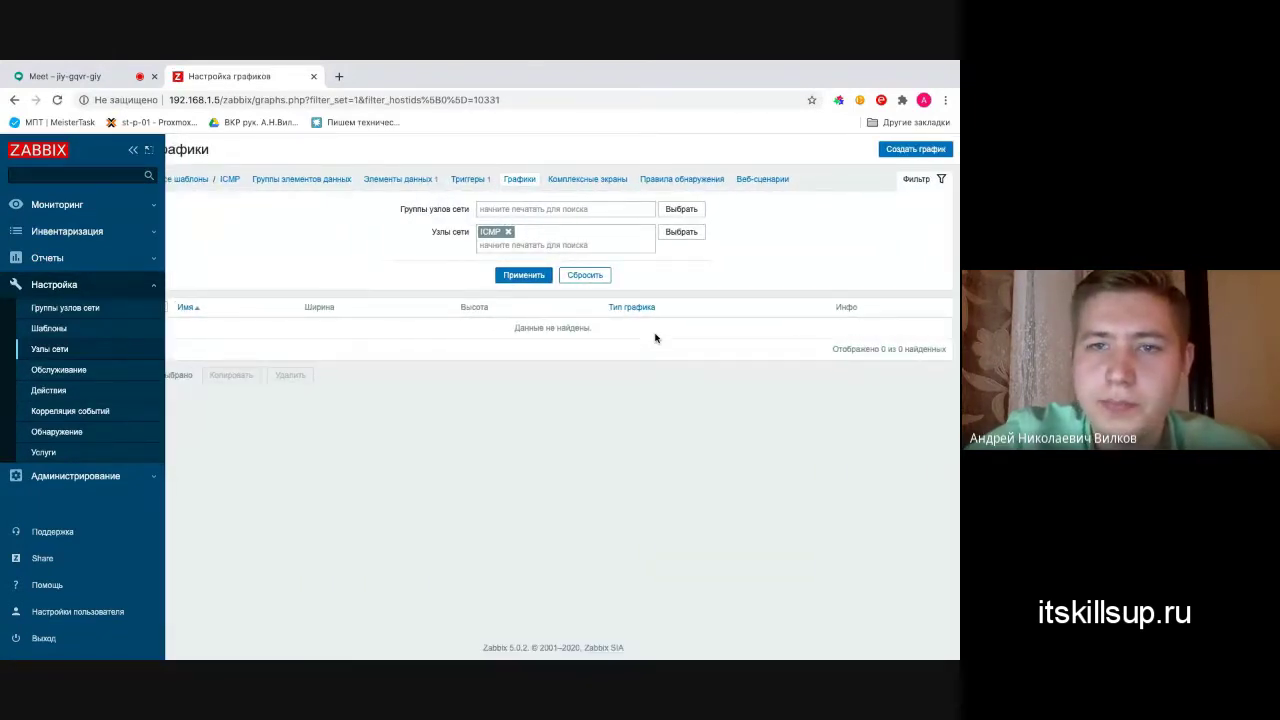
left_click(911, 150)
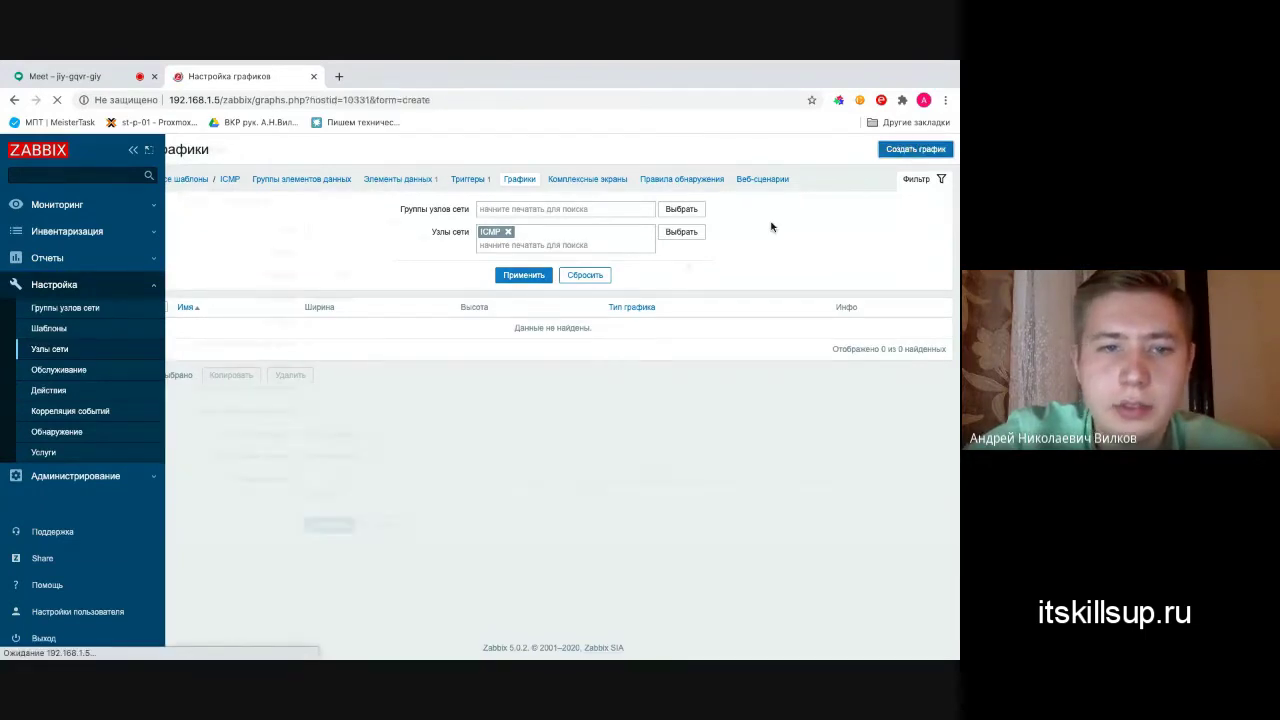
type("L")
key("BackSpace")
type("До")
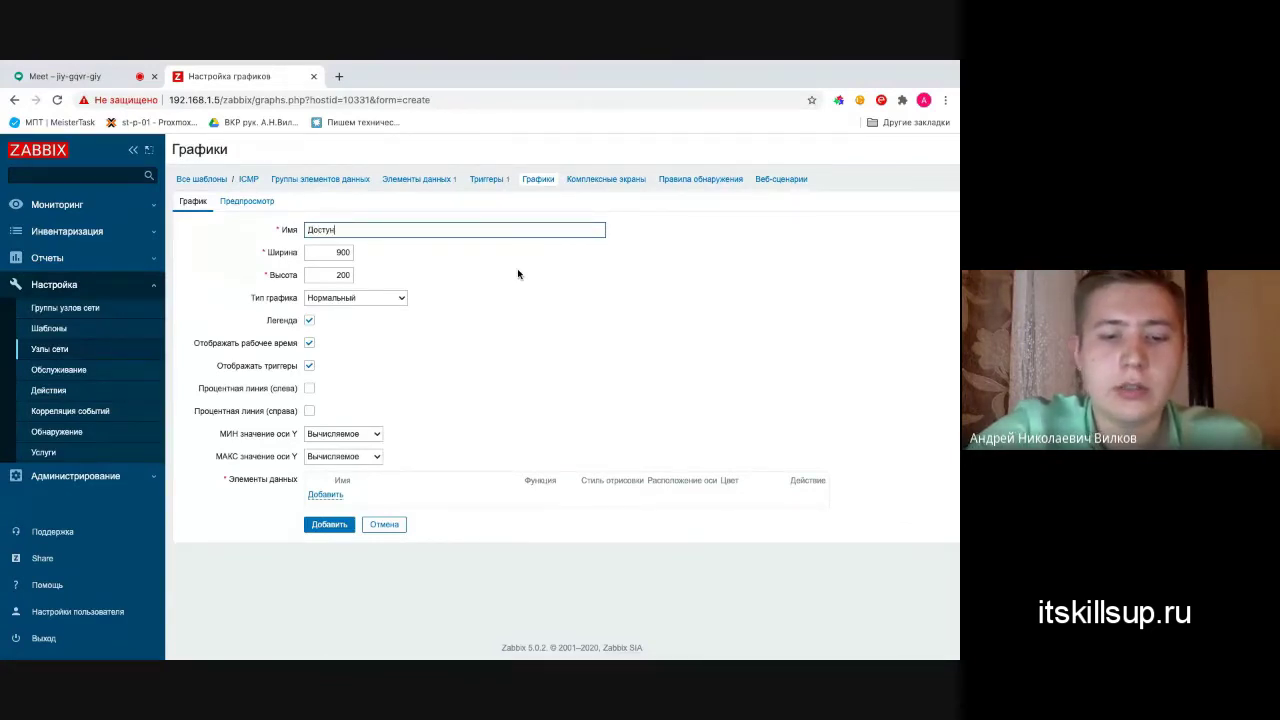
type("ступность узла")
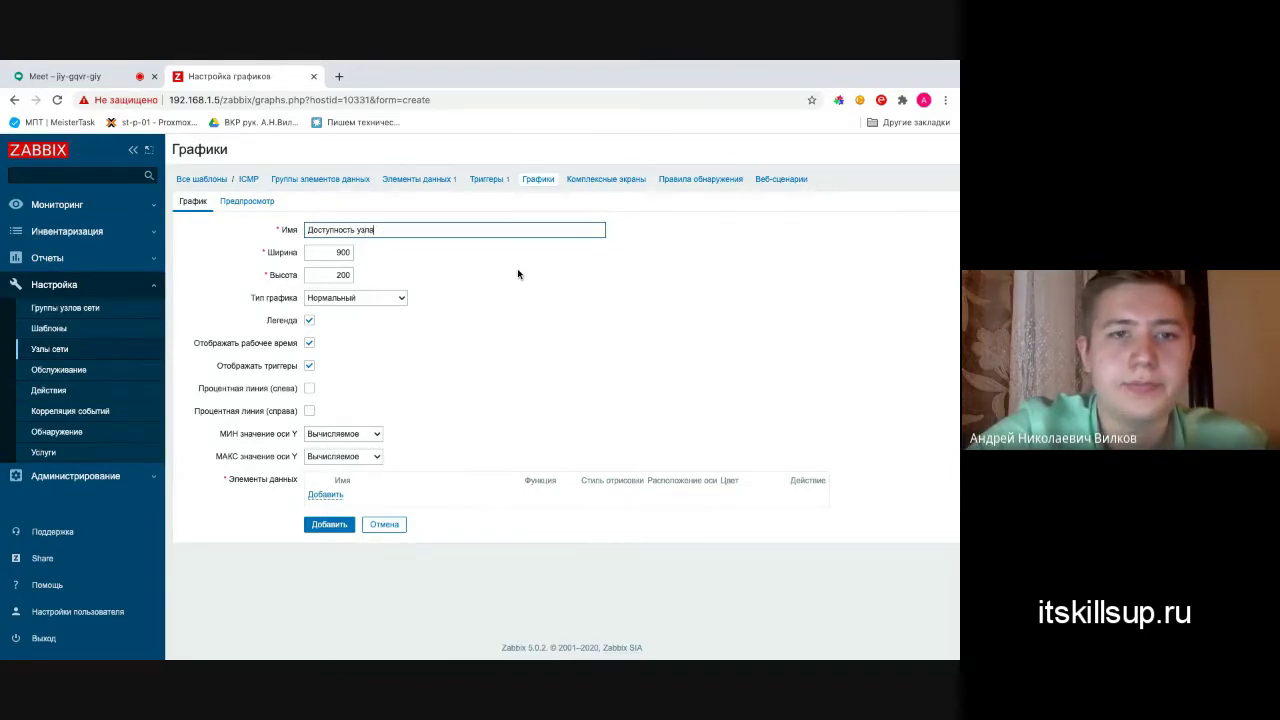
left_click(358, 298)
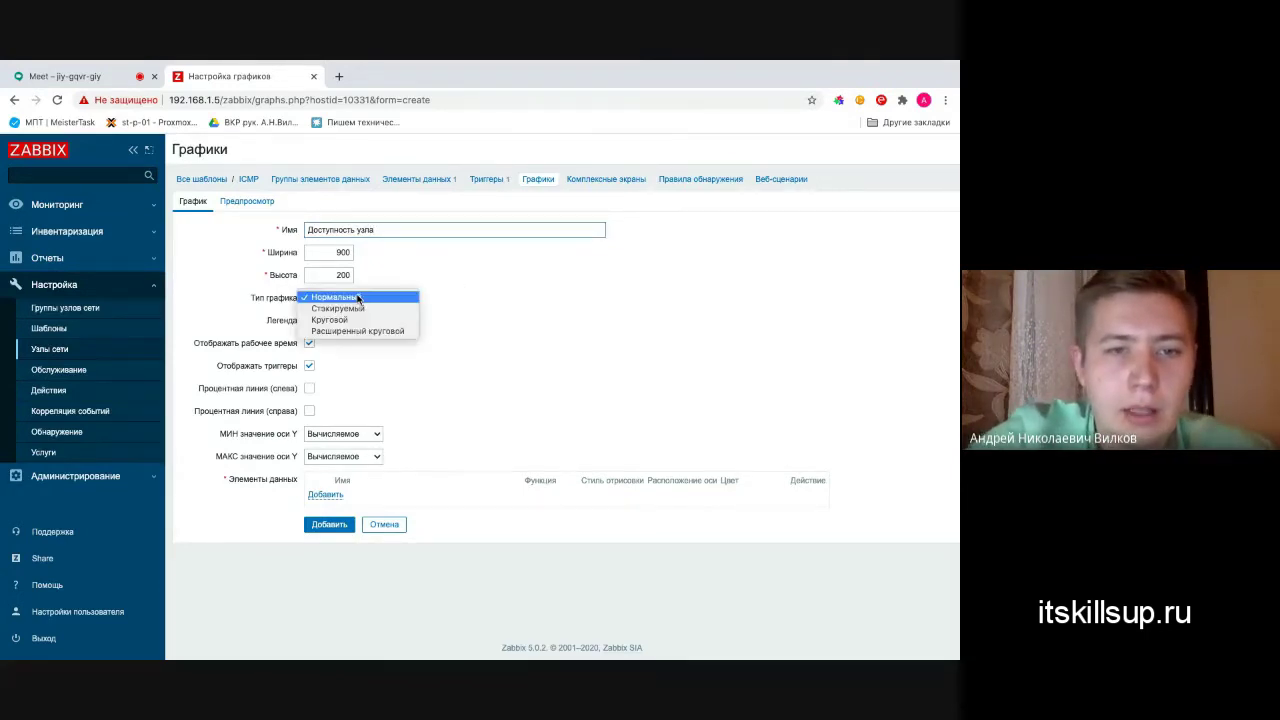
left_click(358, 298)
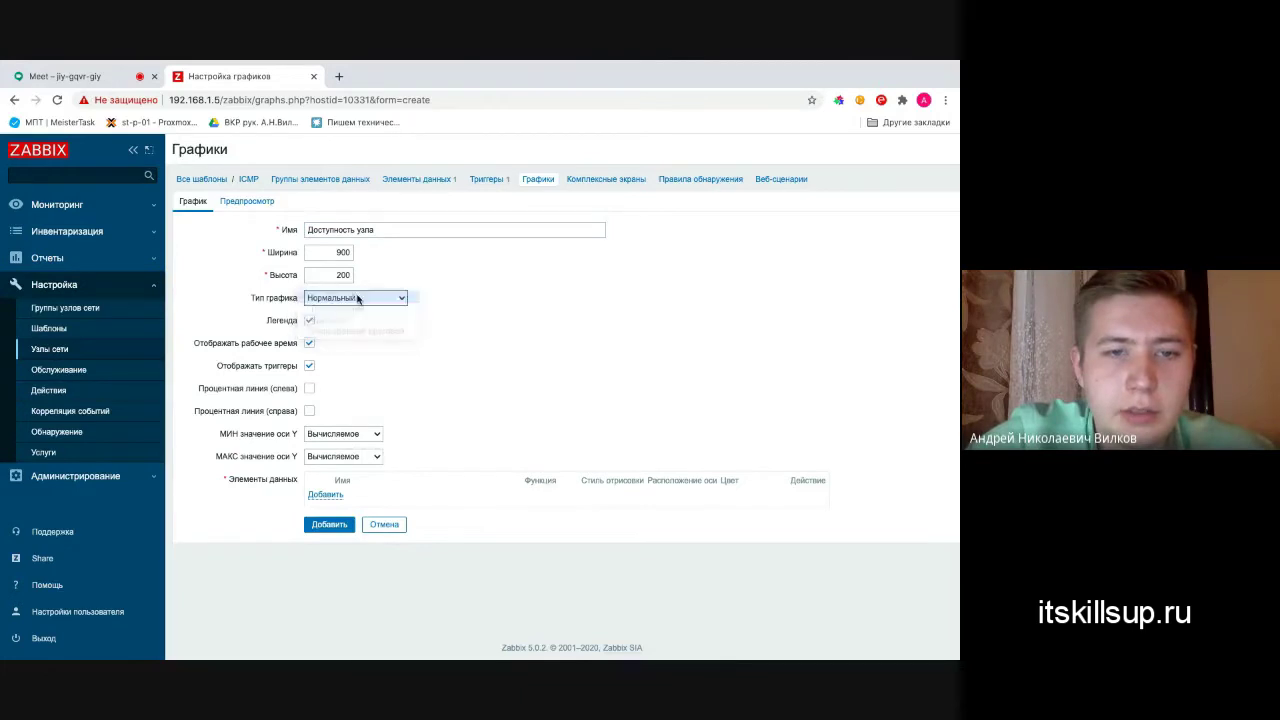
- Set the graph's Y axis to a fixed minimum of 0 and a fixed maximum of 2
left_click(350, 435)
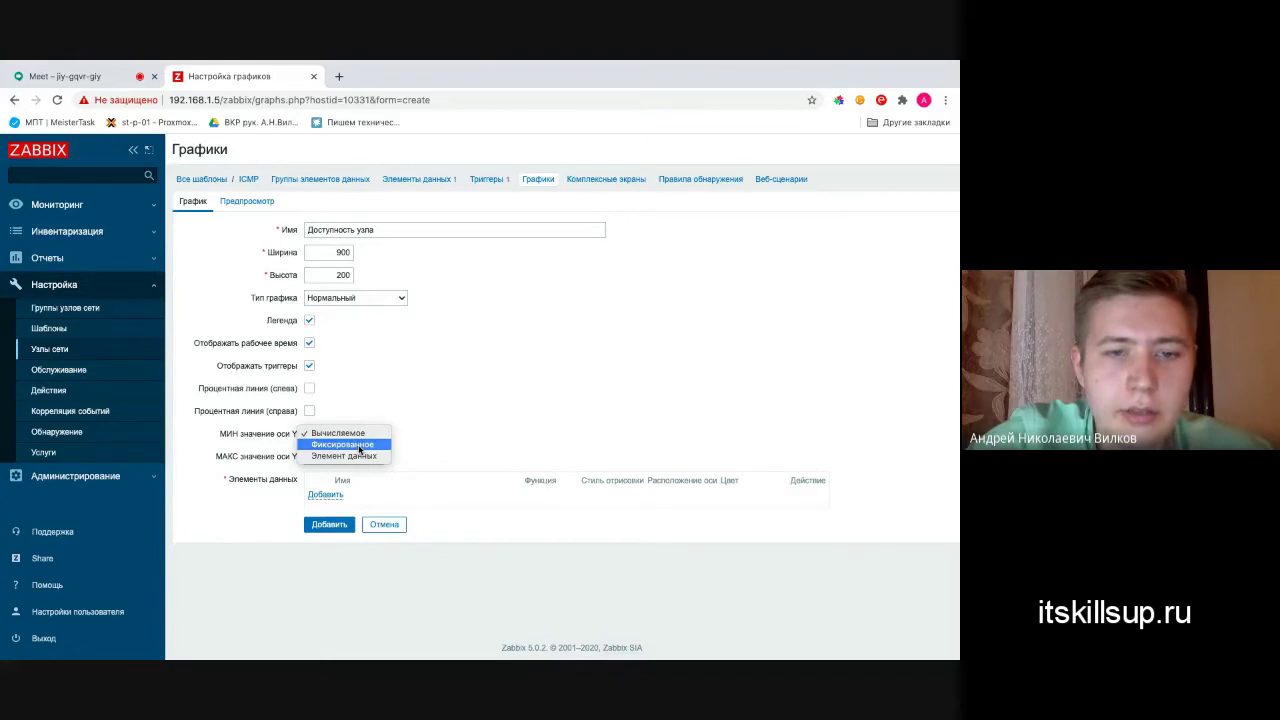
left_click(359, 446)
left_click(418, 436)
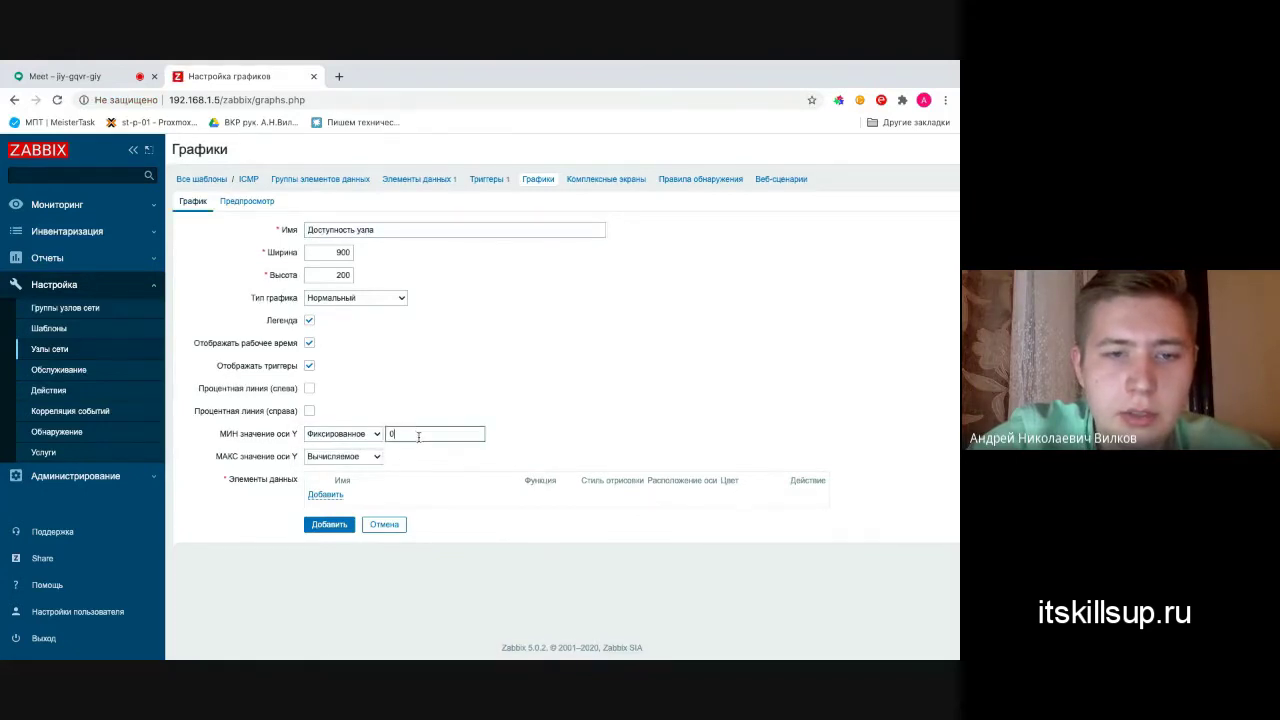
left_click(375, 458)
left_click(368, 467)
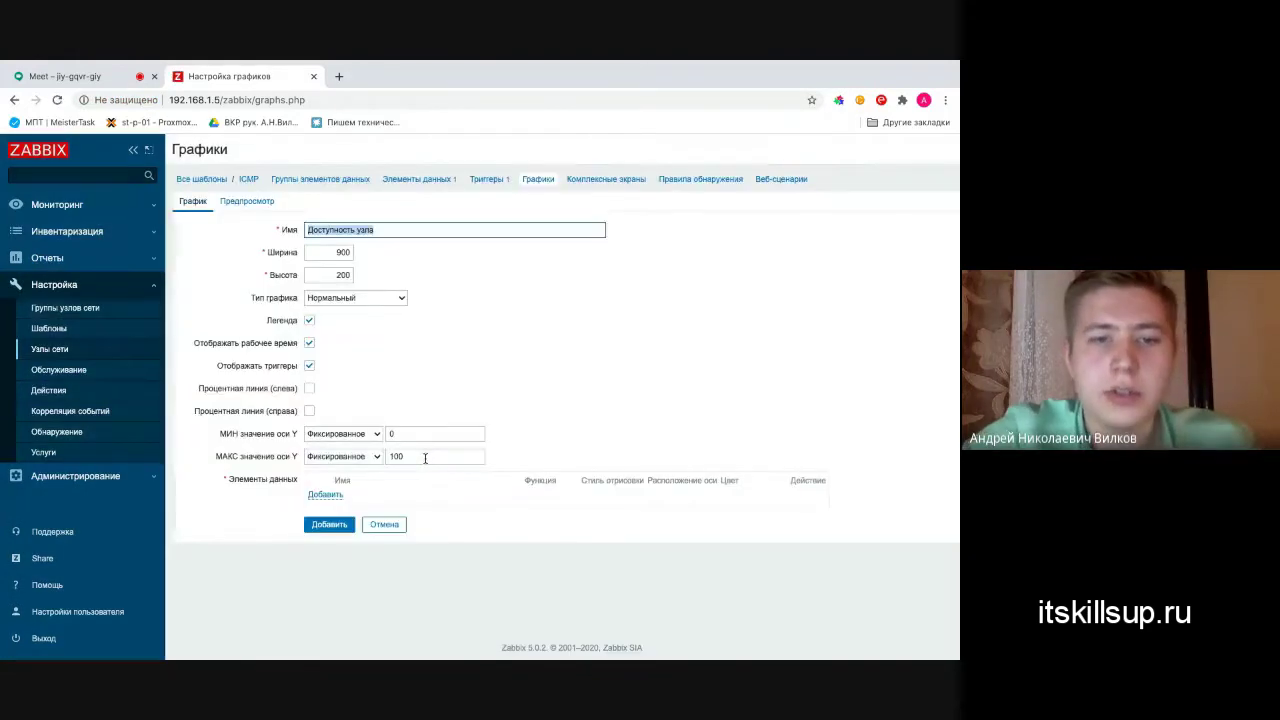
left_click(425, 458)
key("BackSpace")
key("BackSpace")
key("BackSpace")
type("2")
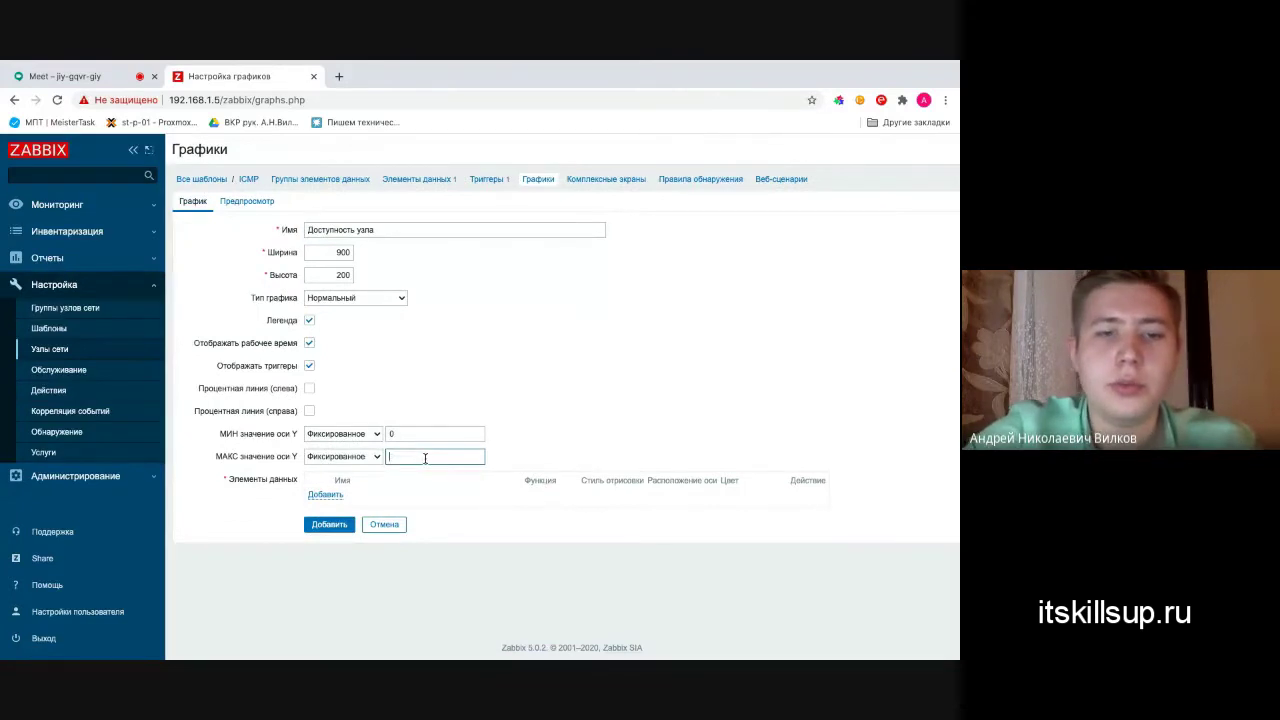
- Attach the "Достуность узла" item to the graph and save the graph to the ICMP template
left_click(320, 507)
left_click(322, 495)
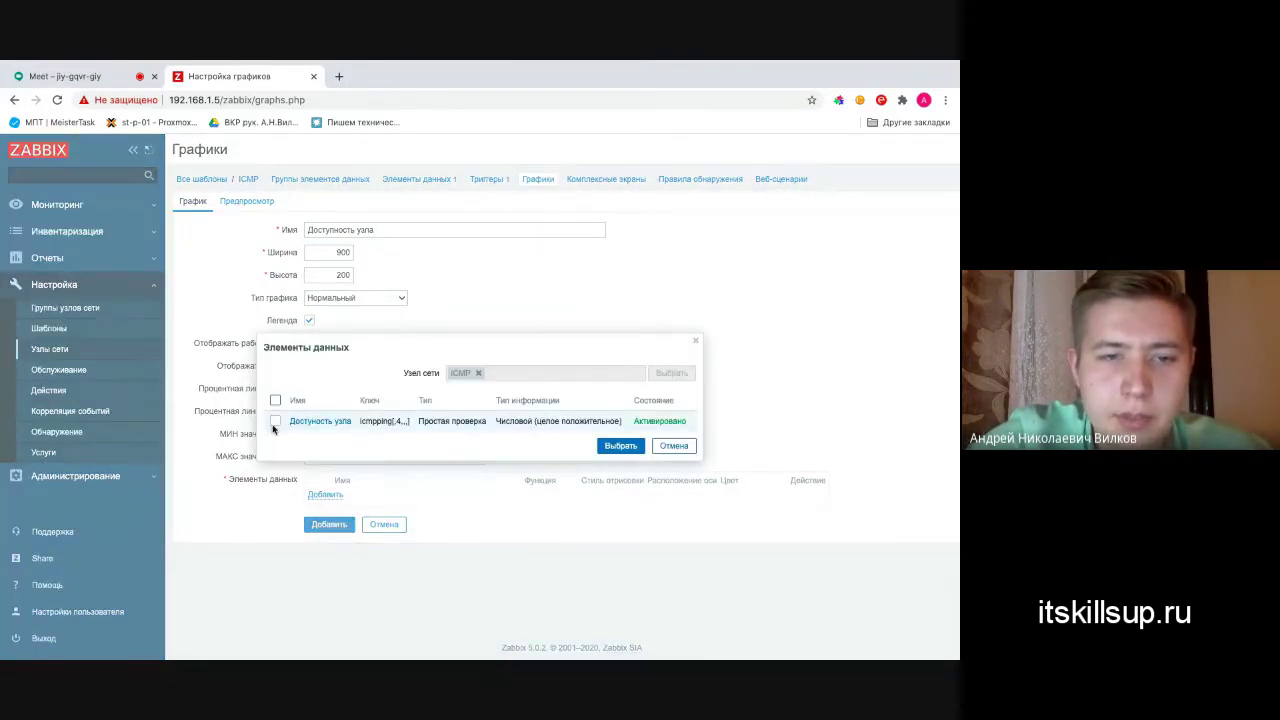
left_click(275, 422)
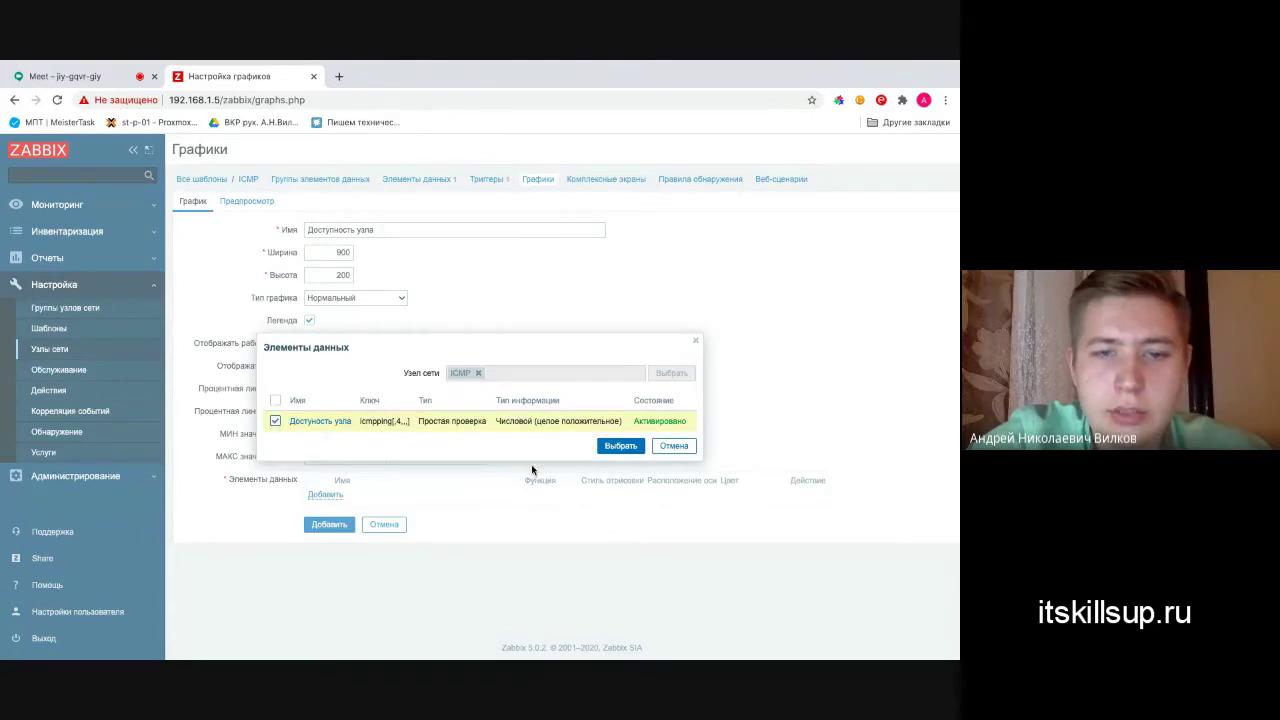
left_click(620, 447)
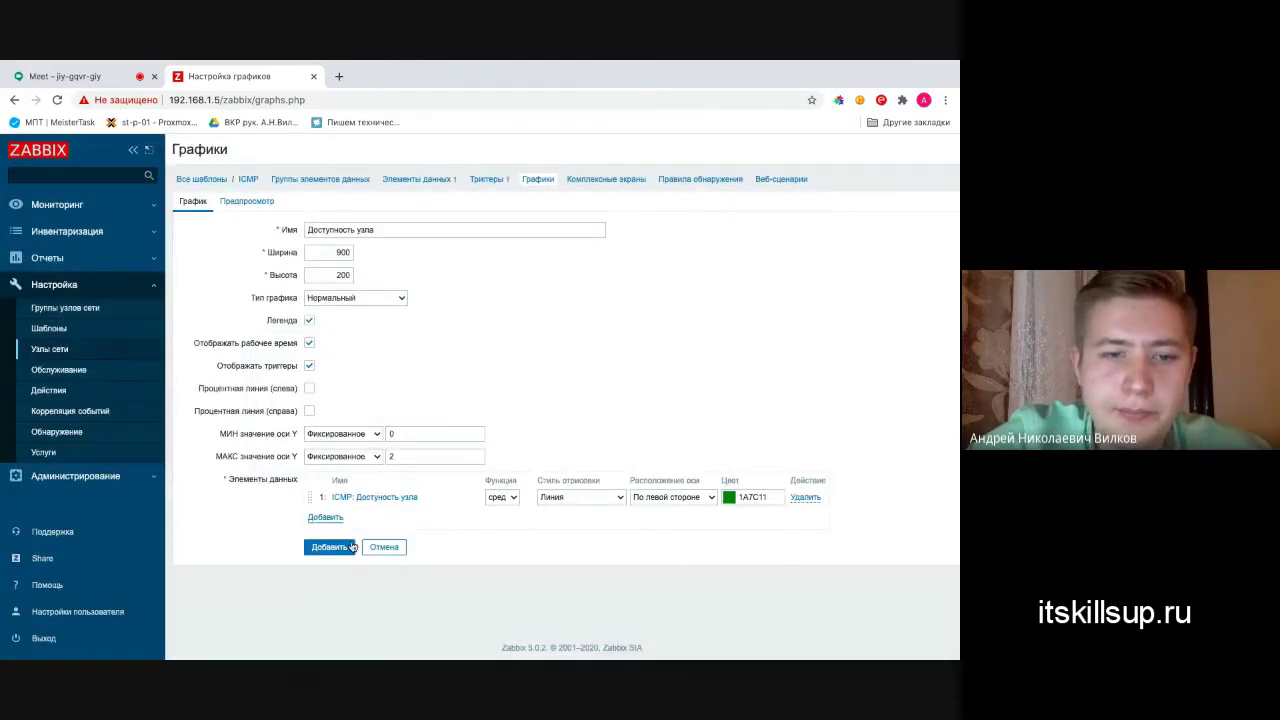
left_click(330, 547)
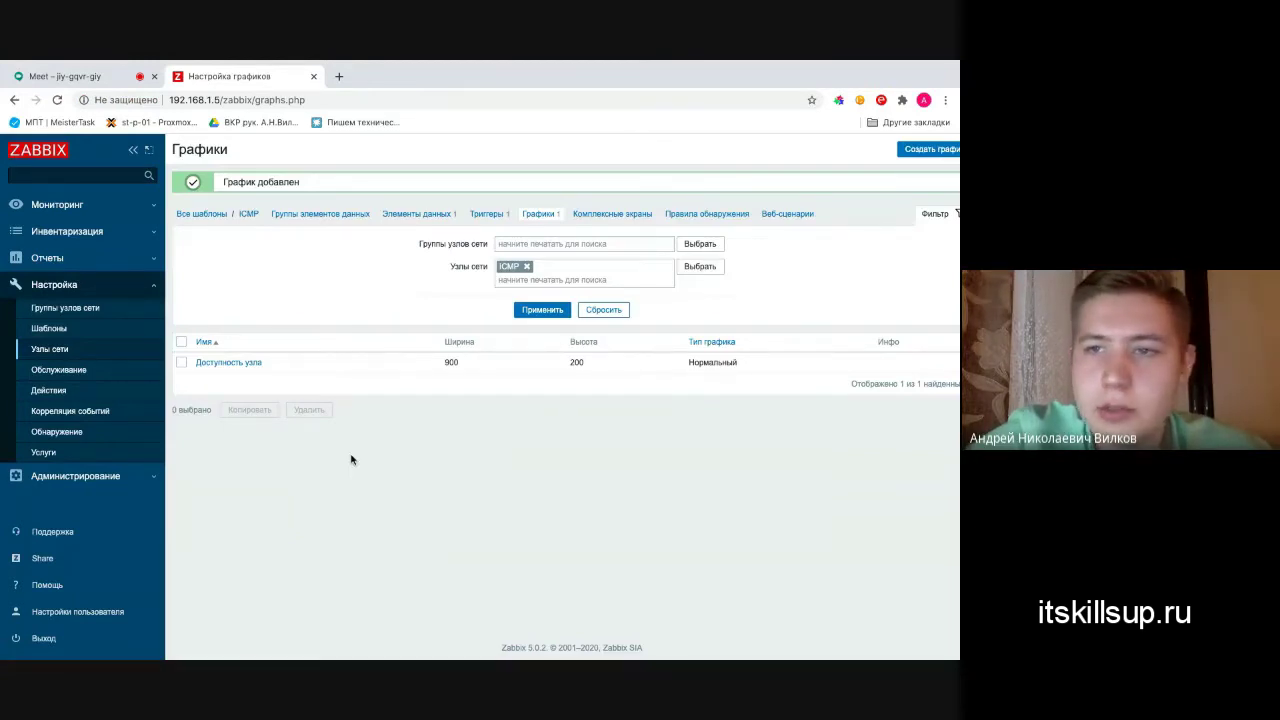
scroll(351, 460, "right", 2)
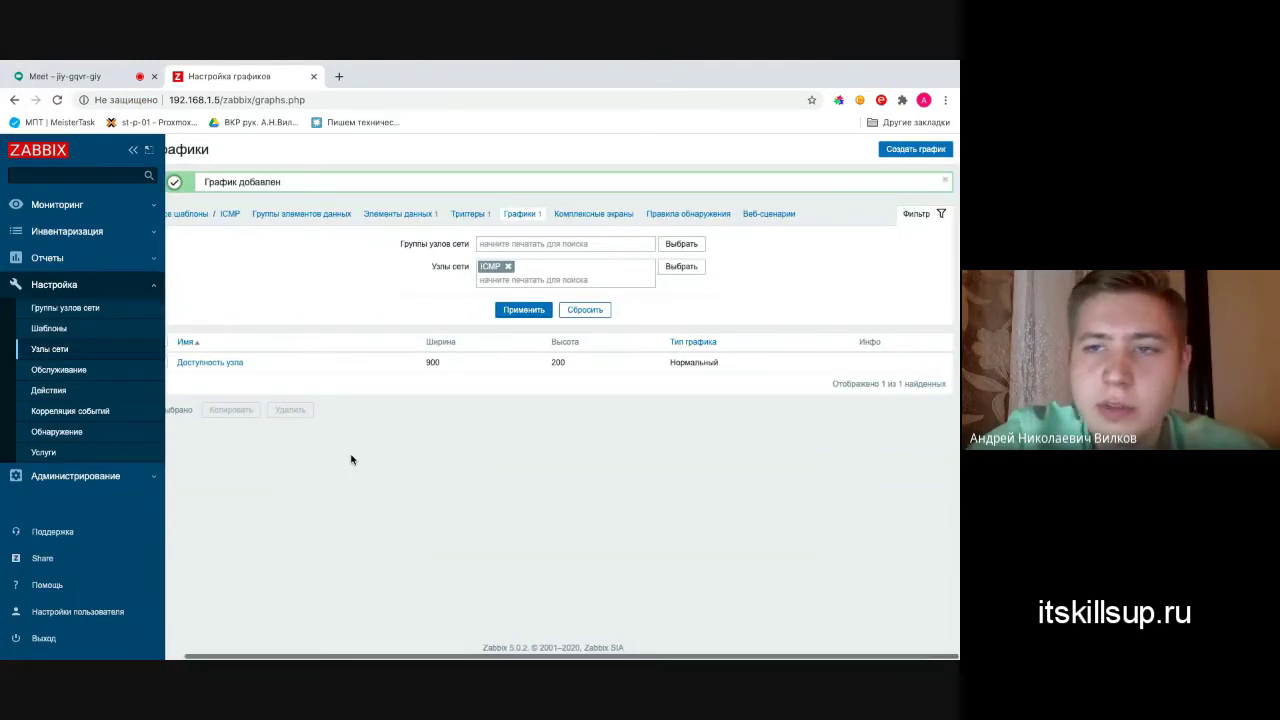
scroll(351, 460, "left", 2)
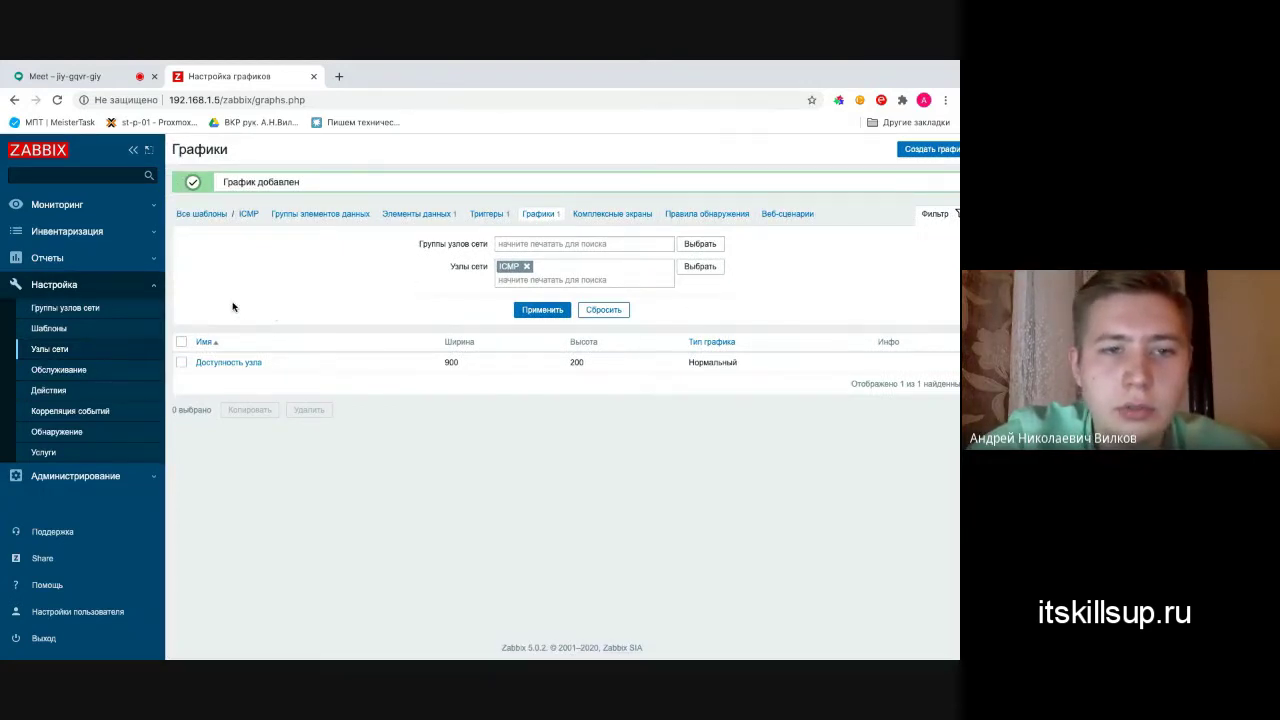
- Show the configured hosts list and select the DNSGoogle and FalseDNSGoogle hosts
left_click(57, 354)
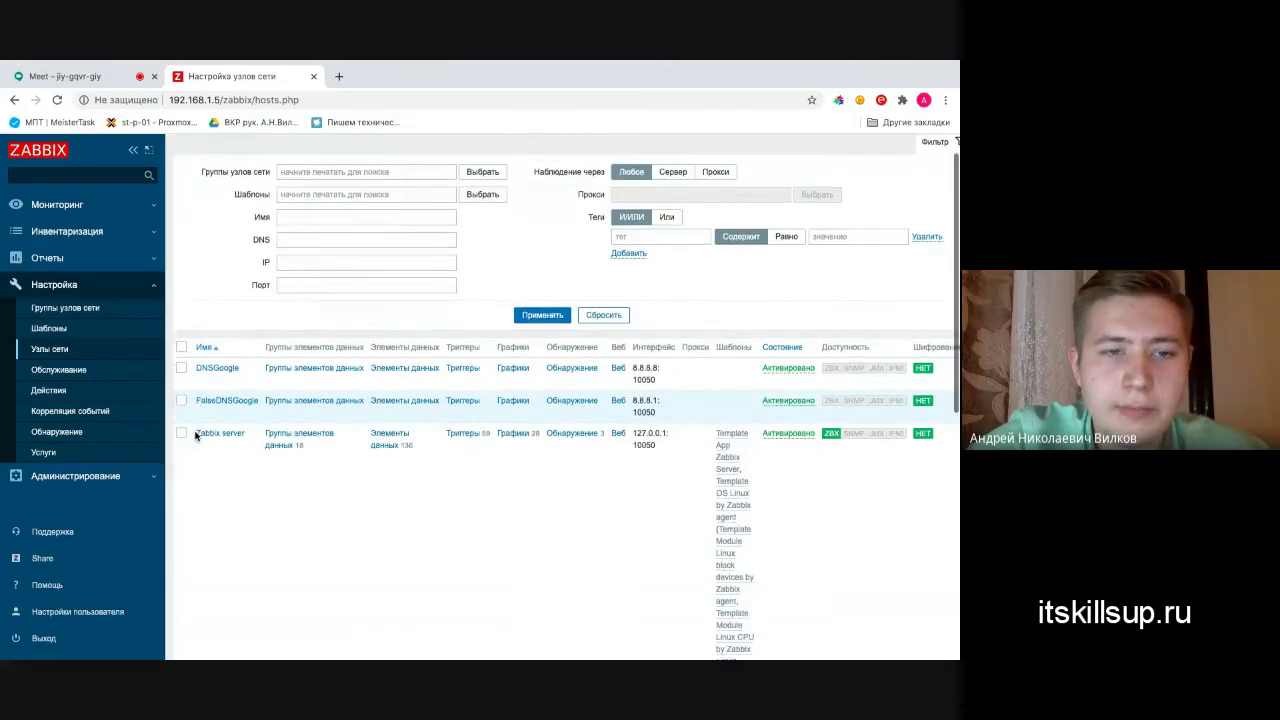
scroll(220, 420, "down", 2)
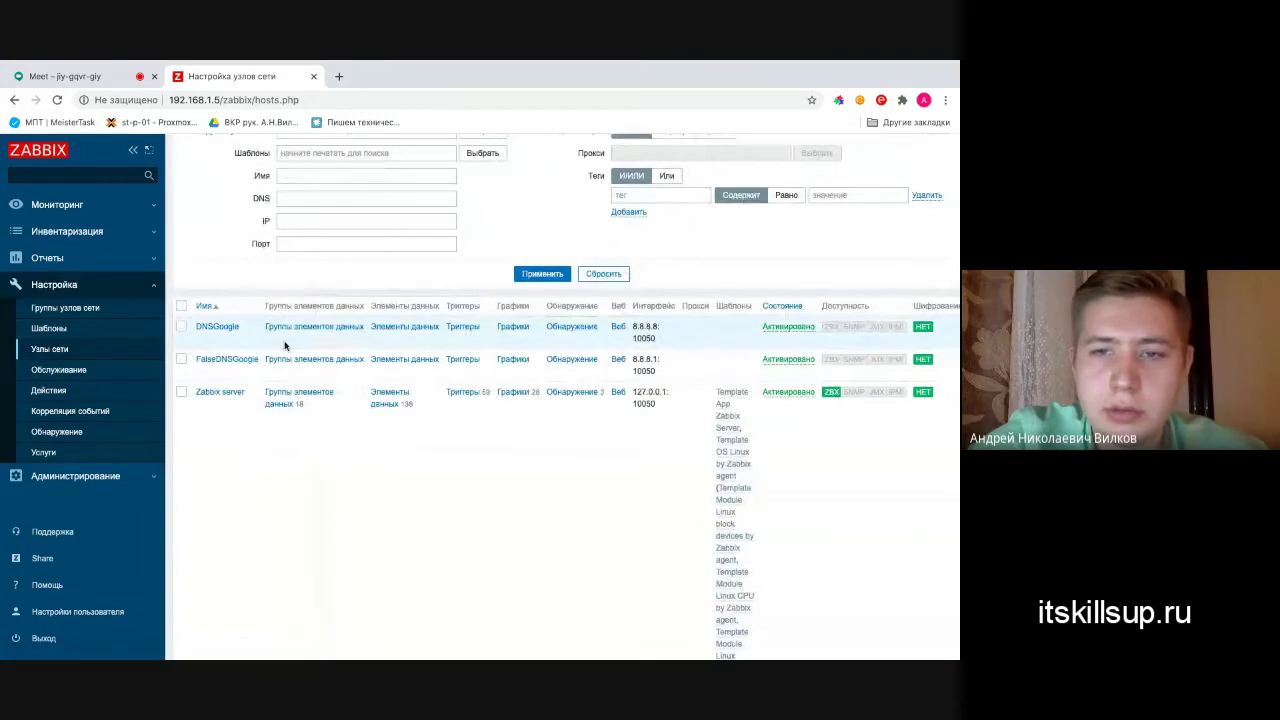
left_click(181, 326)
left_click(181, 358)
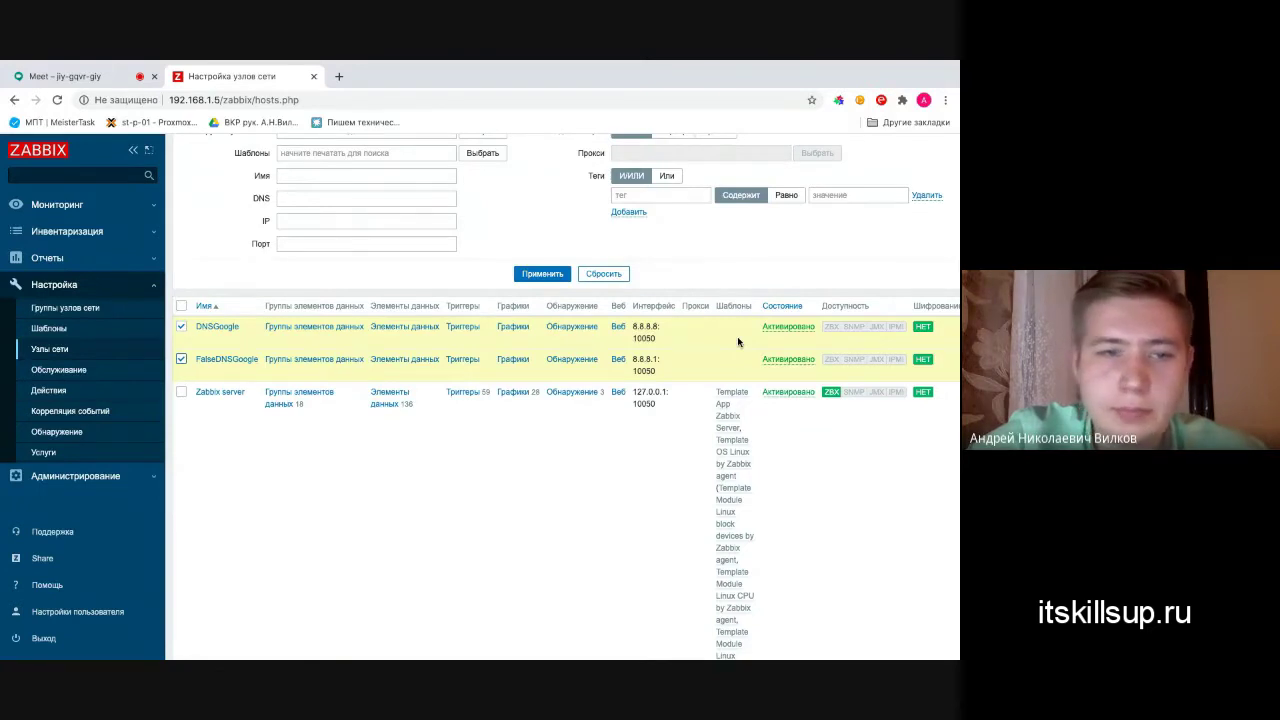
- Examine the linked templates in the DNSGoogle host's settings and return to the hosts list without changes
left_click(222, 332)
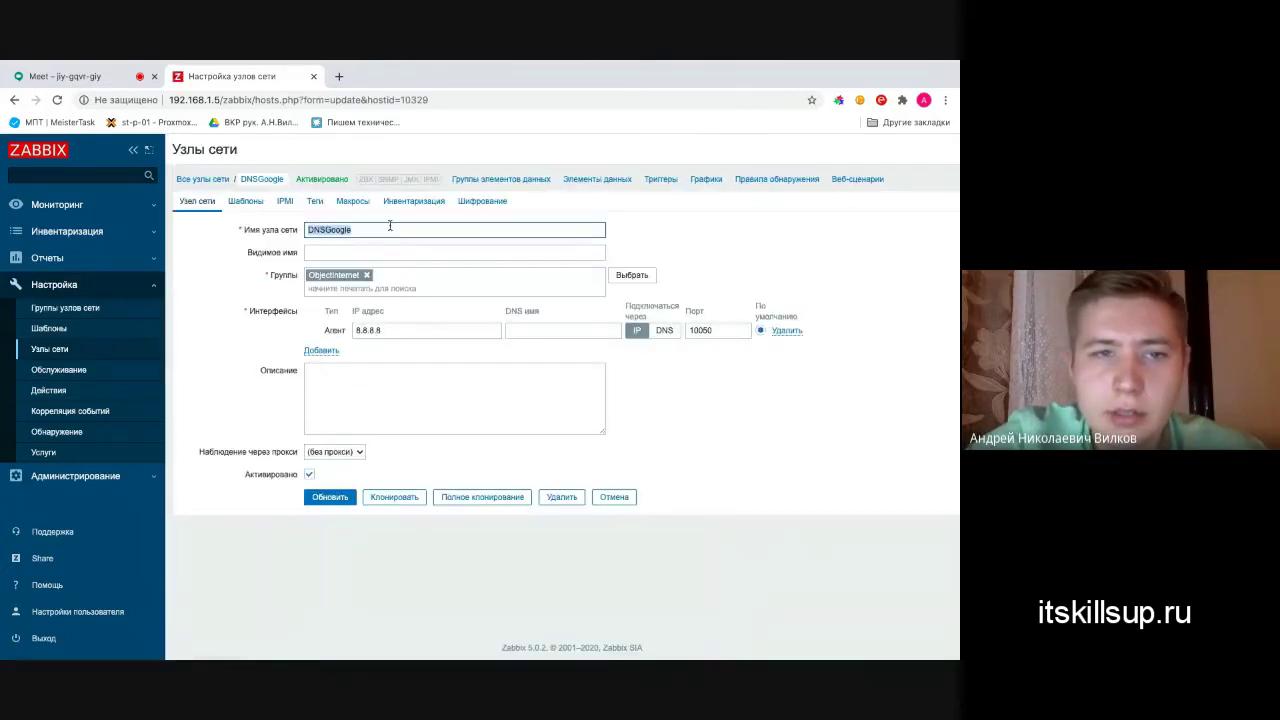
left_click(256, 202)
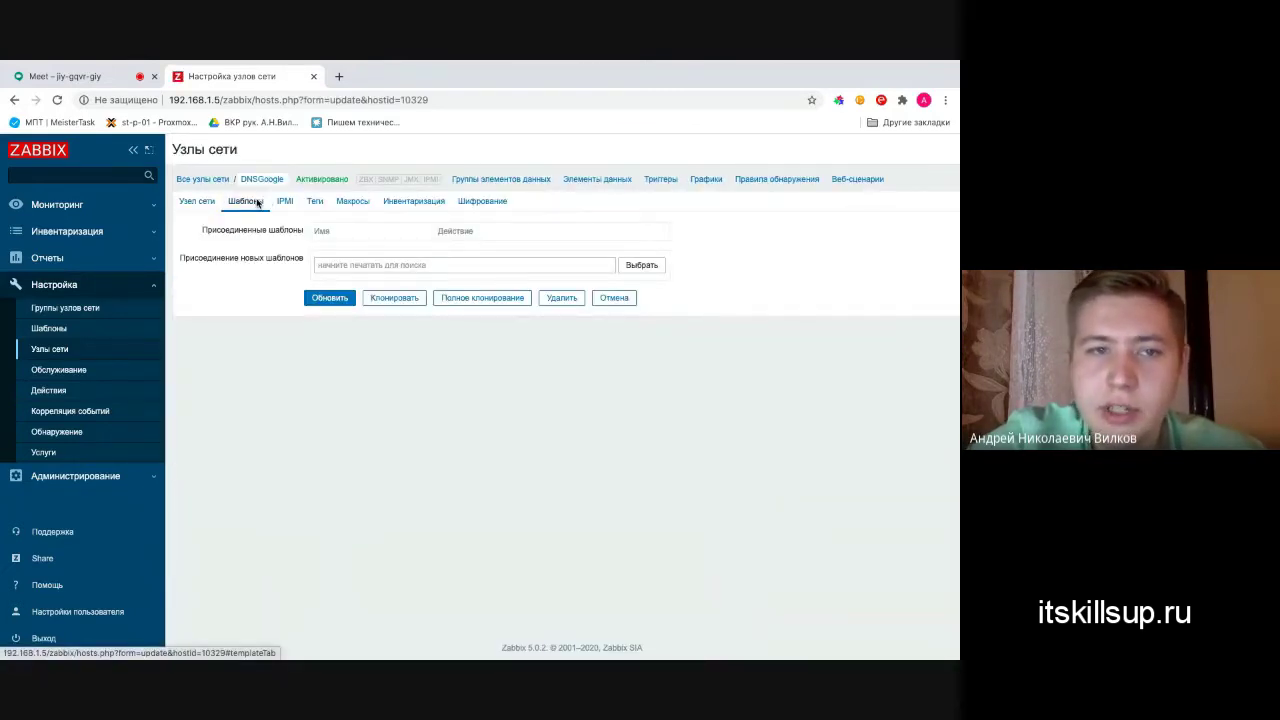
left_click(207, 204)
left_click(12, 100)
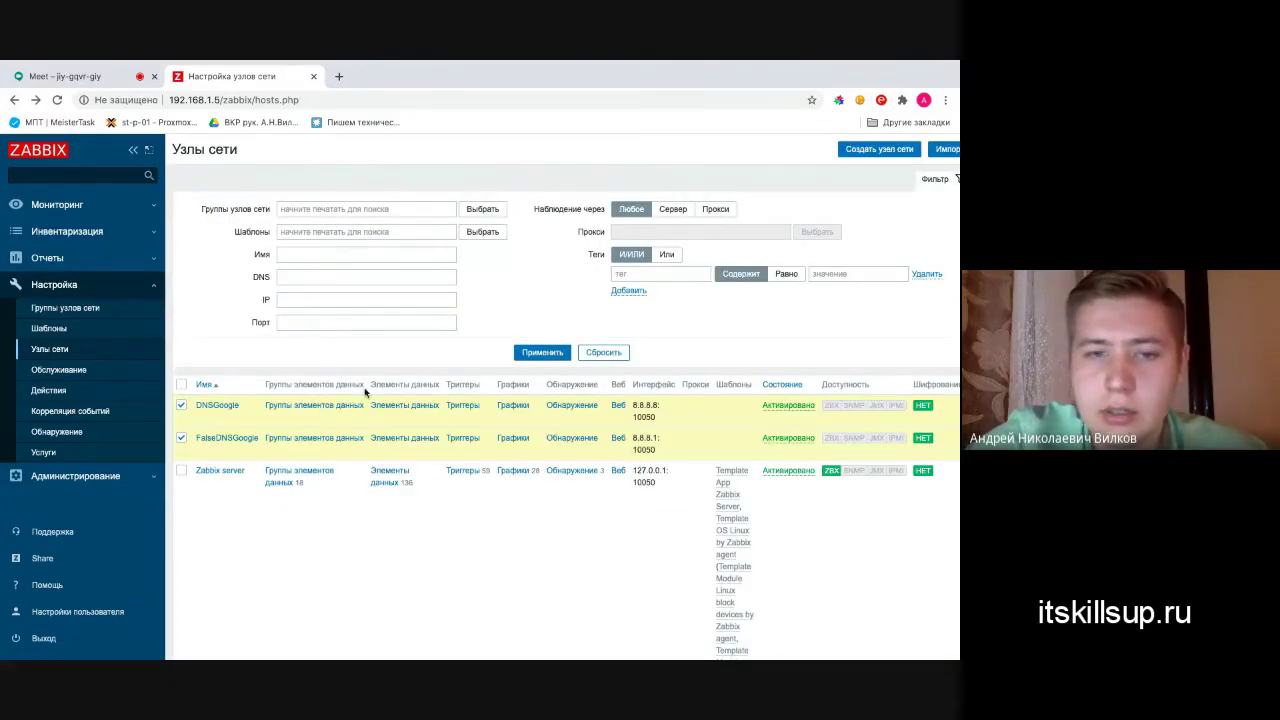
- Open the mass update for the two selected hosts and enable the template linking option
scroll(364, 392, "down", 1)
scroll(364, 392, "down", 1)
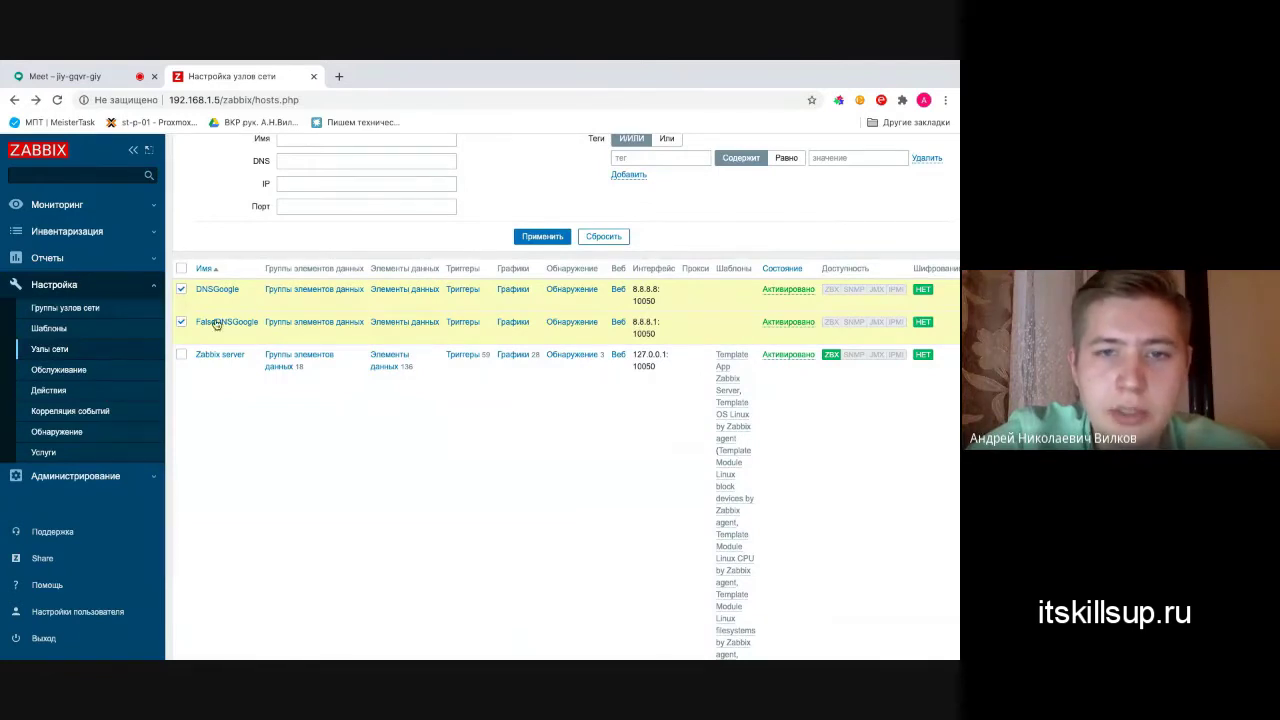
scroll(305, 338, "down", 6)
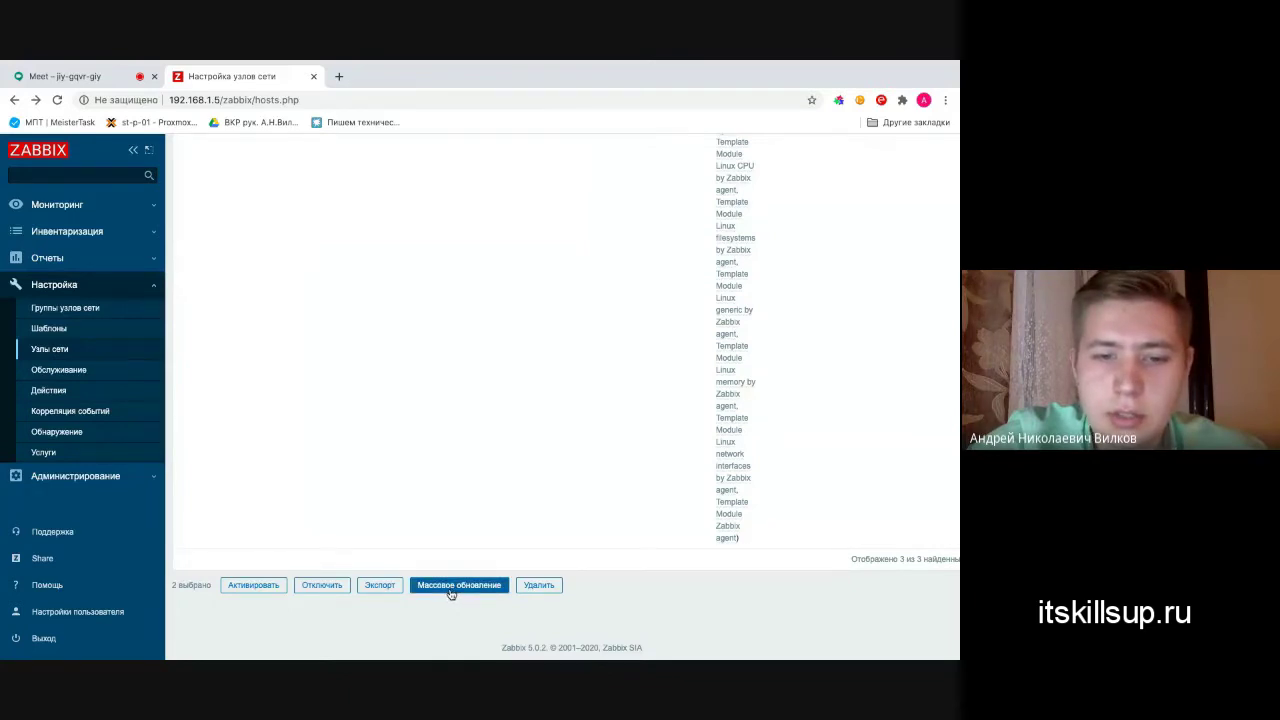
left_click(451, 590)
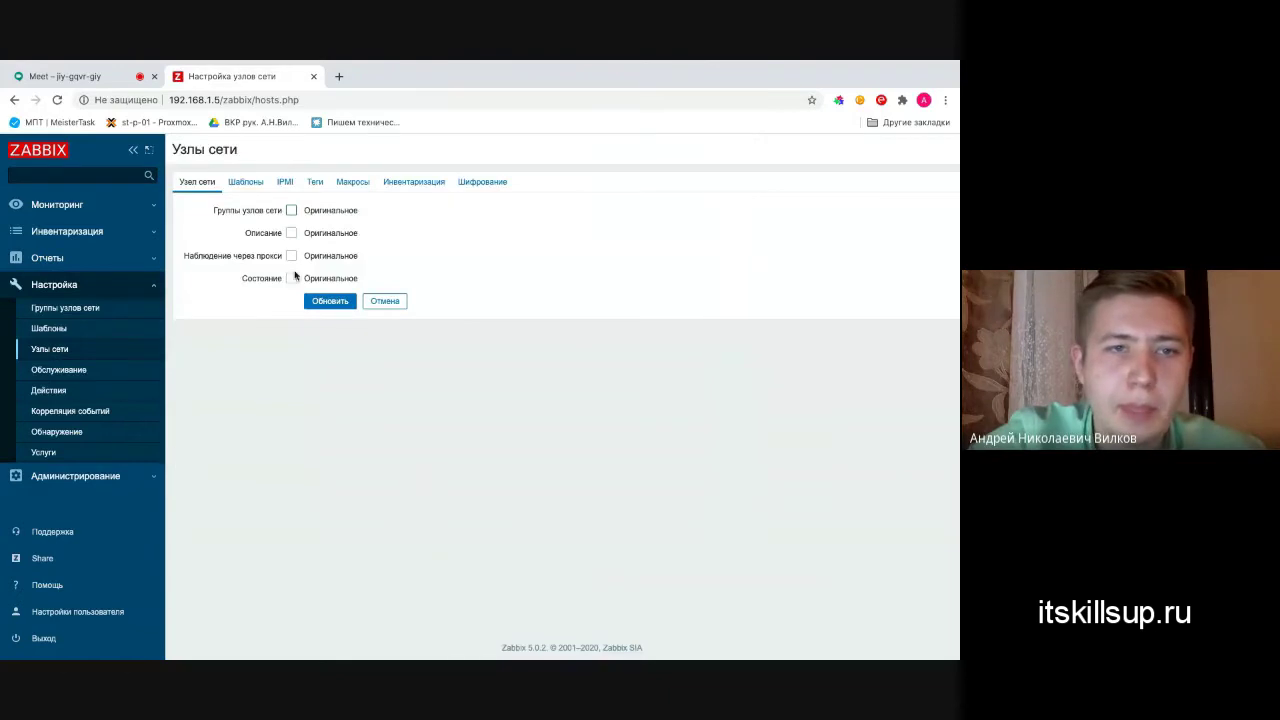
left_click(250, 184)
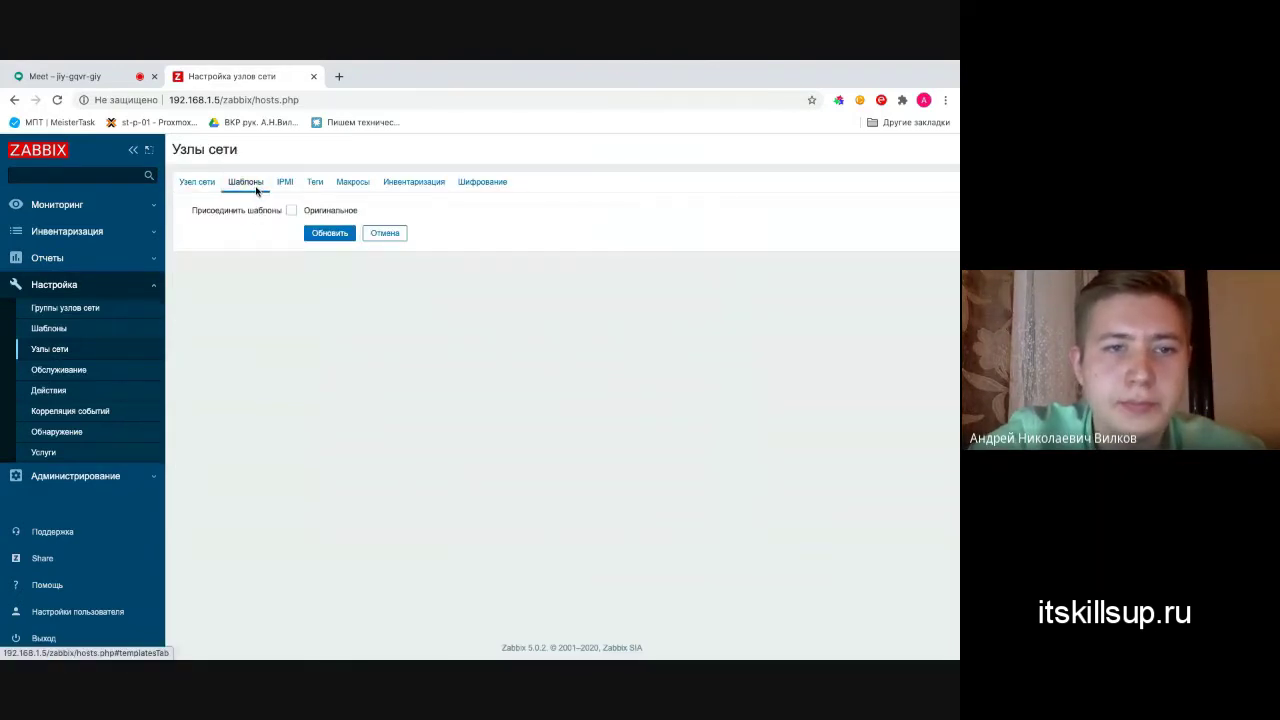
left_click(290, 211)
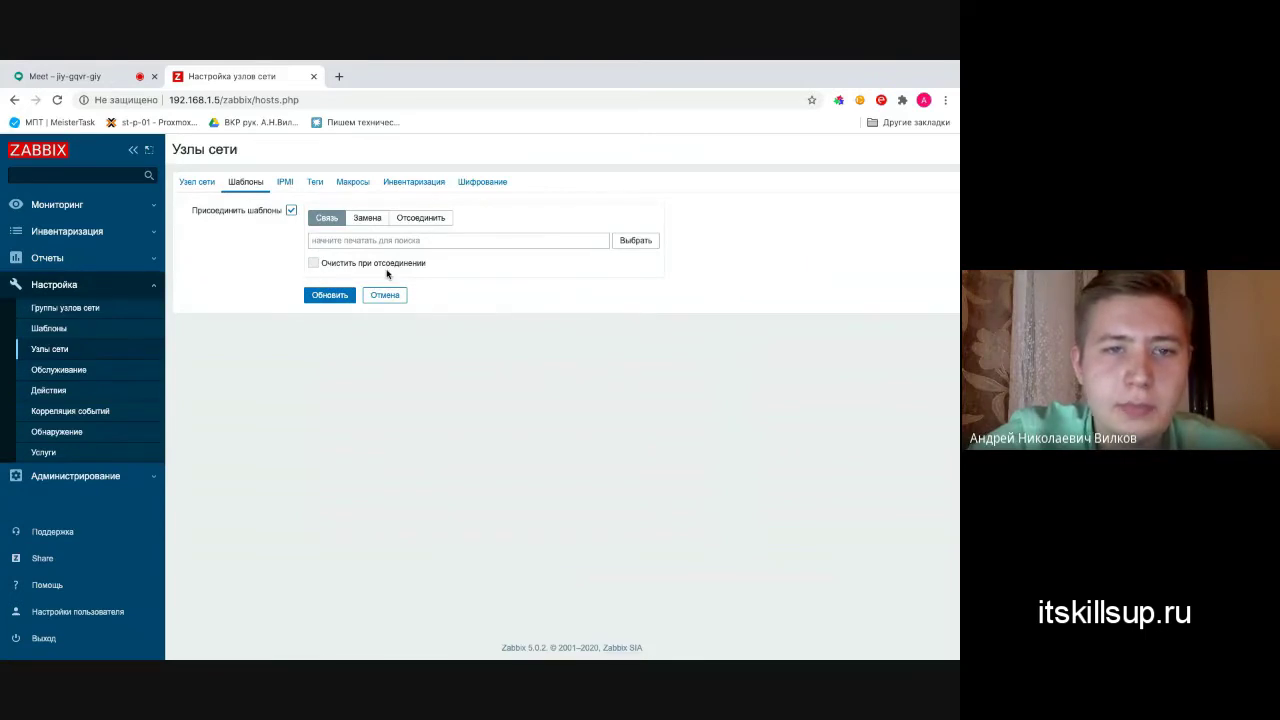
- Link the ICMP template from the UserTemplates group to the selected hosts, update them and check the templates in the host list
left_click(644, 245)
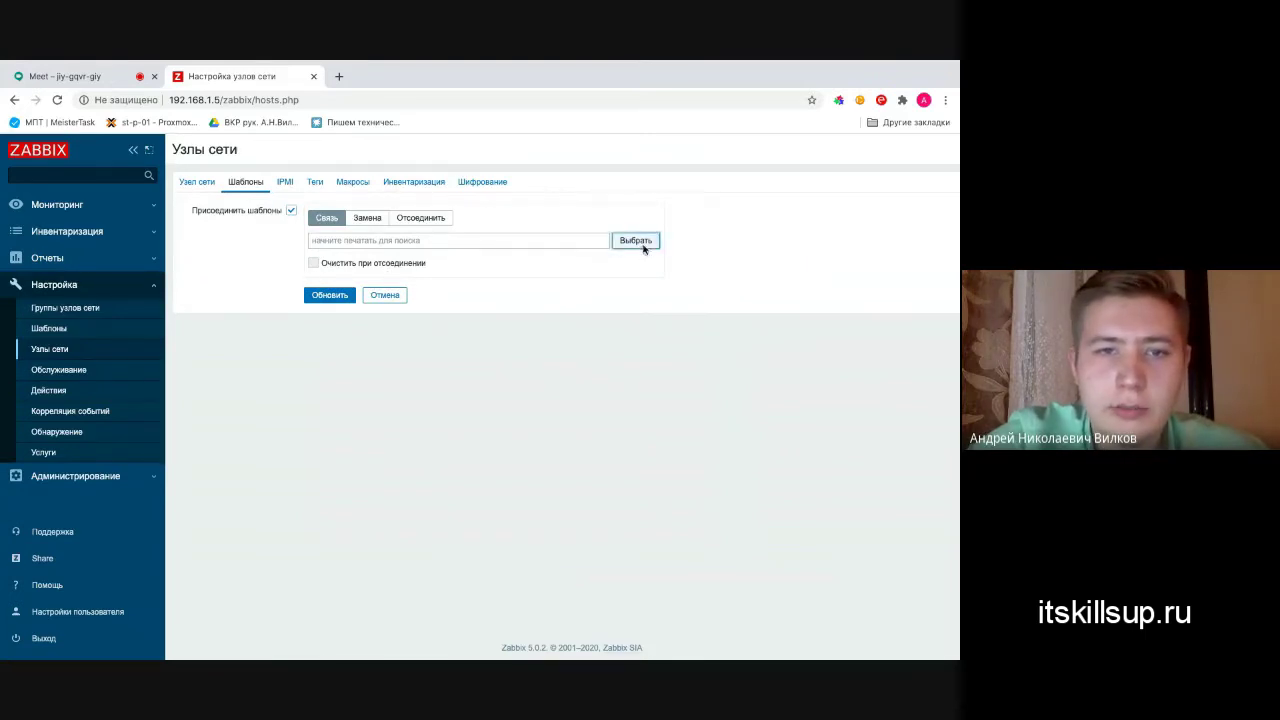
left_click(674, 372)
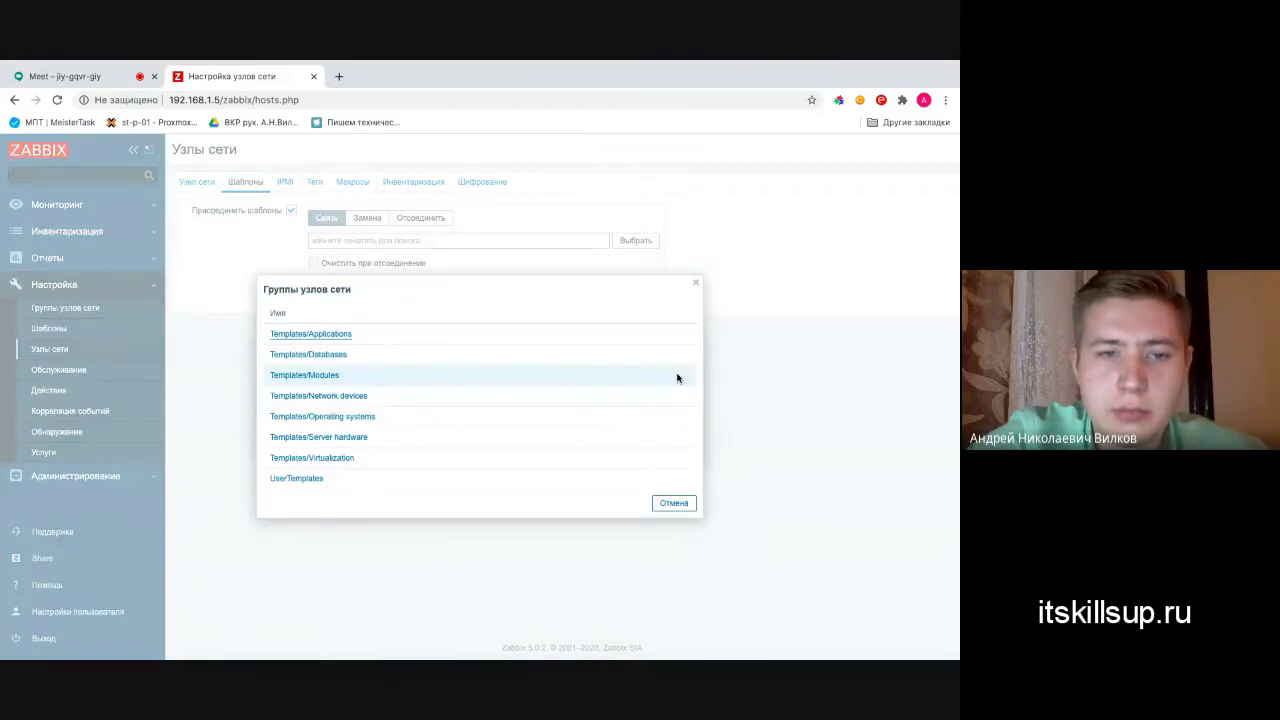
left_click(297, 479)
left_click(276, 421)
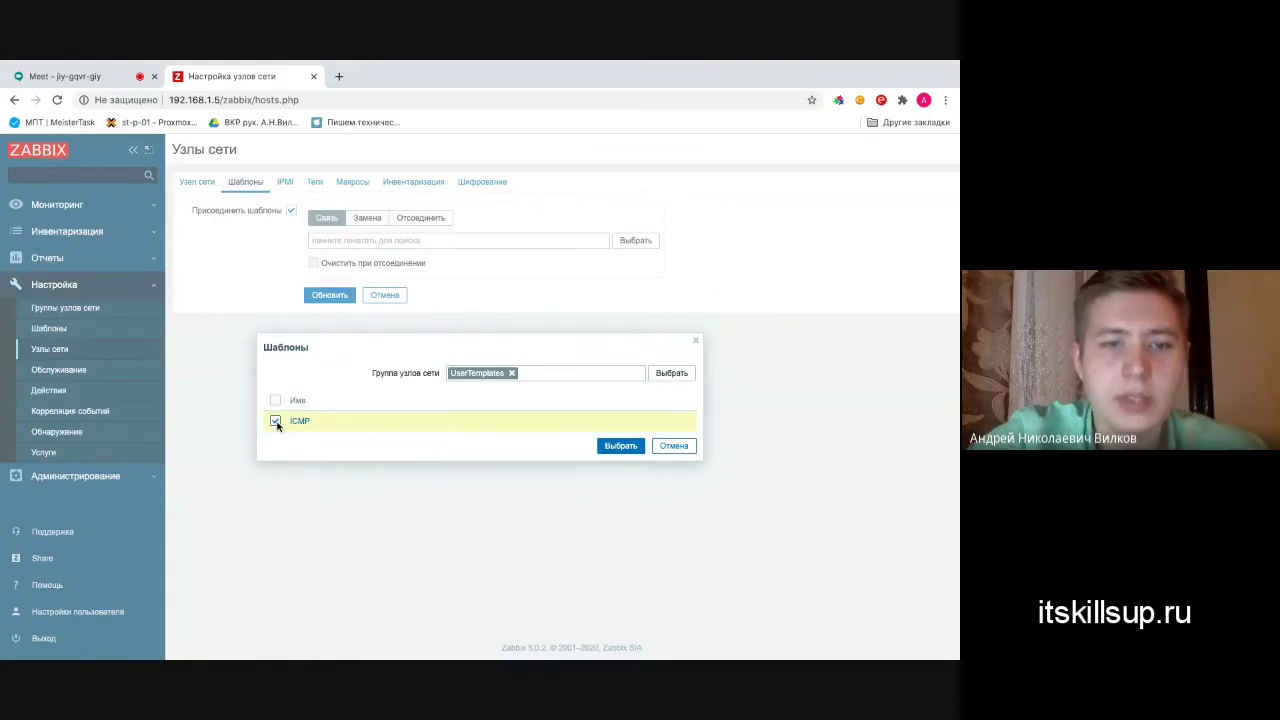
left_click(620, 446)
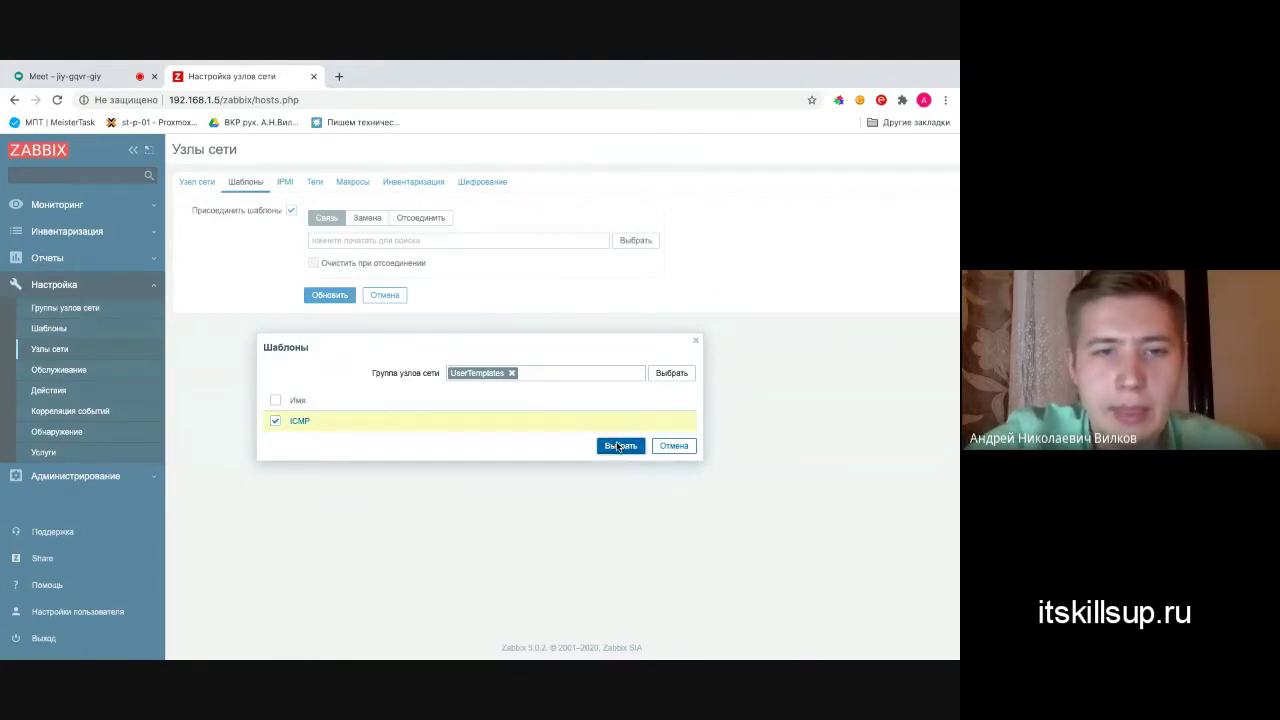
left_click(330, 309)
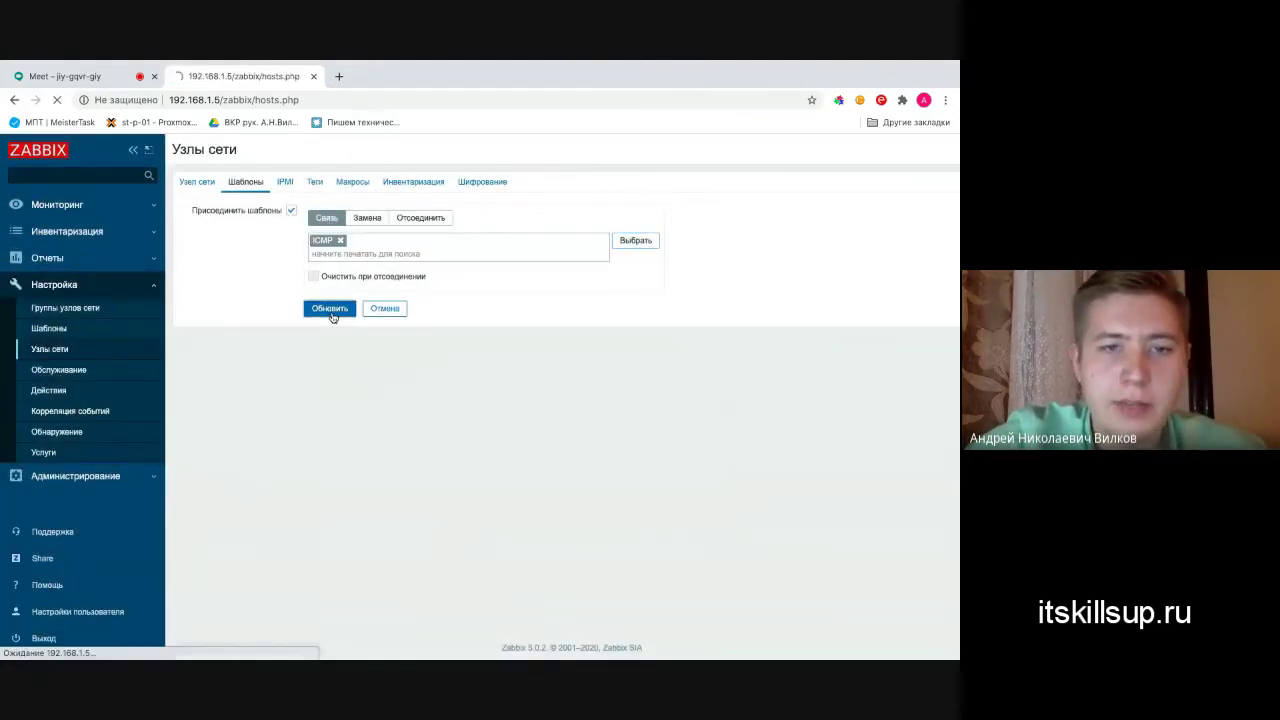
scroll(373, 341, "down", 3)
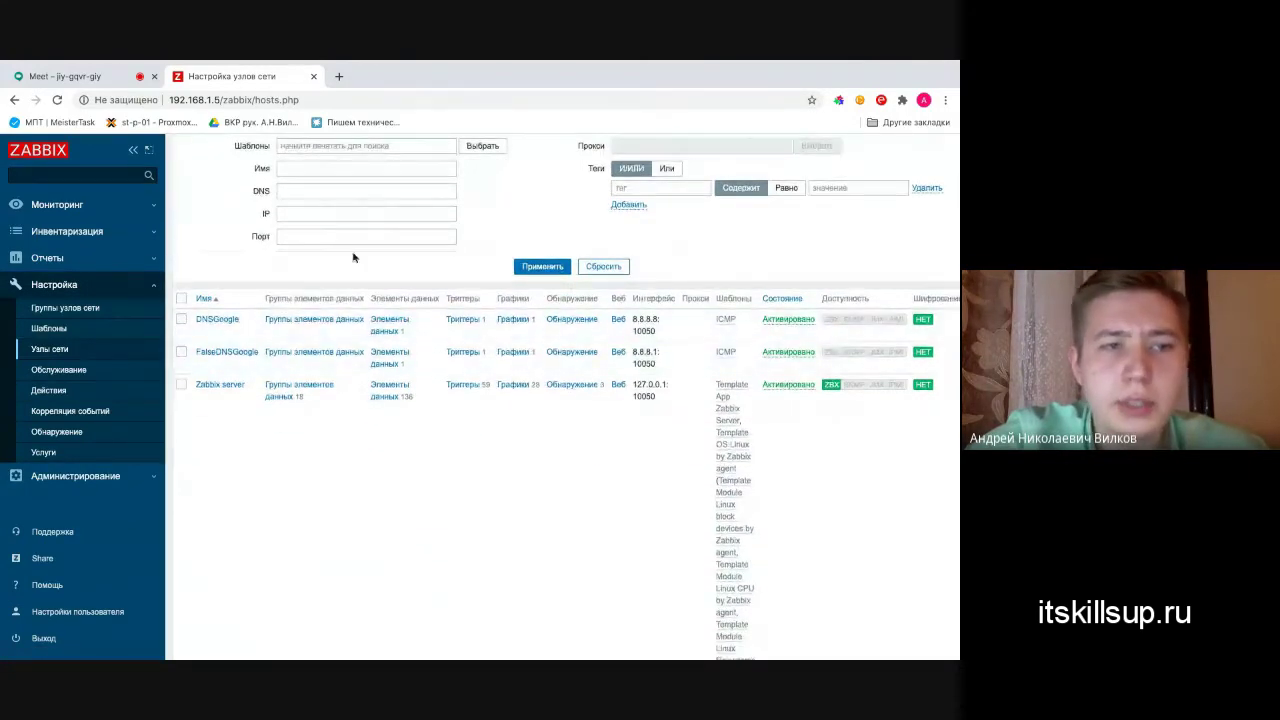
scroll(294, 278, "up", 3)
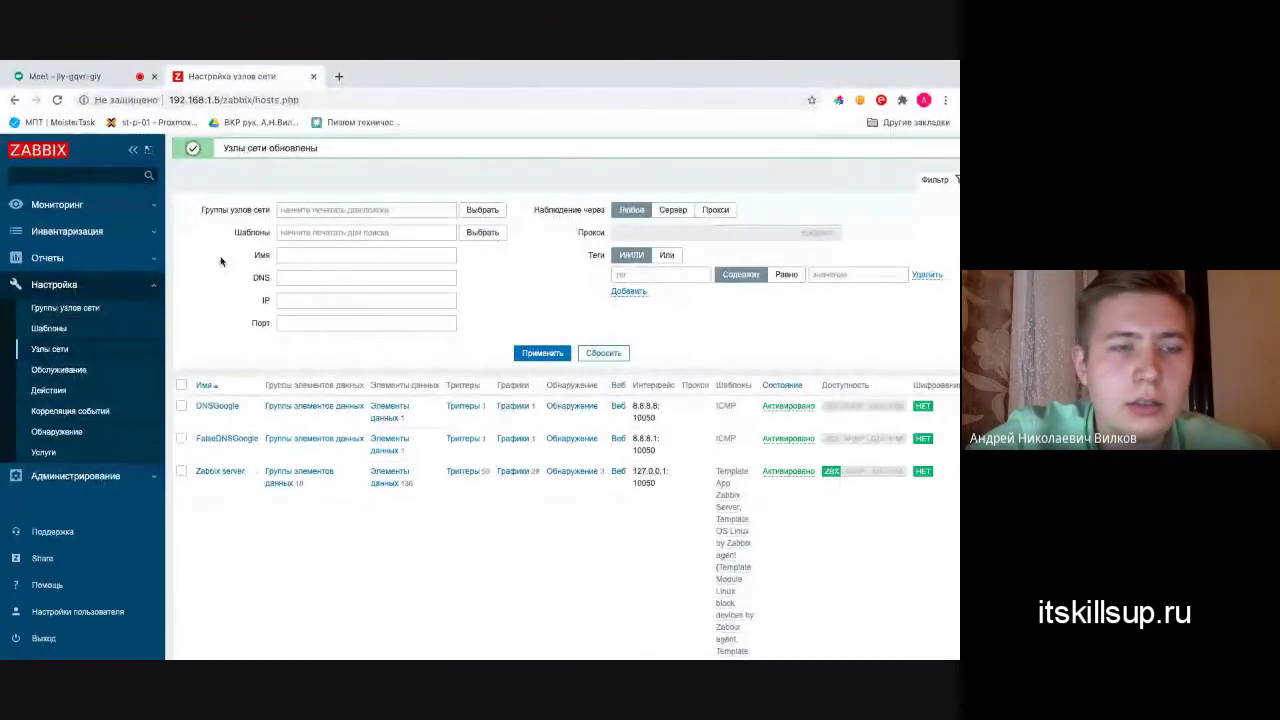
- Open the Global view monitoring dashboard and review the system information and problems widgets
left_click(123, 206)
left_click(112, 236)
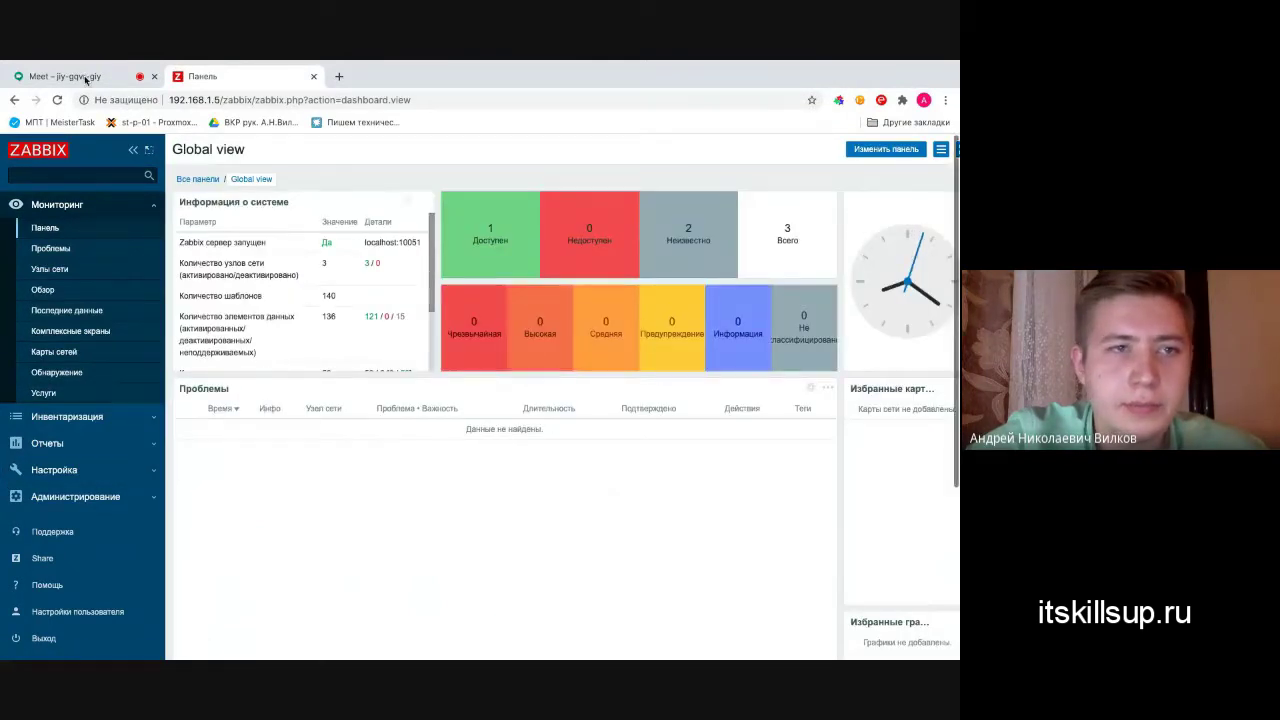
left_click(60, 100)
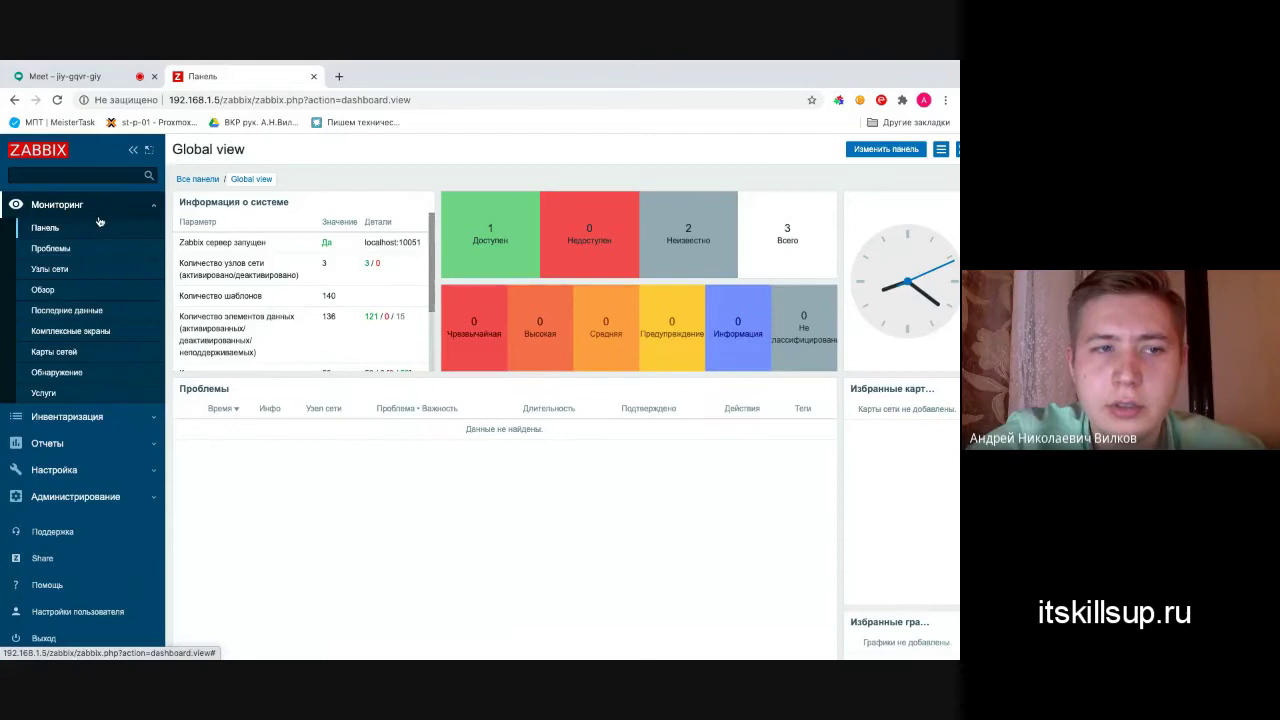
left_click(45, 231)
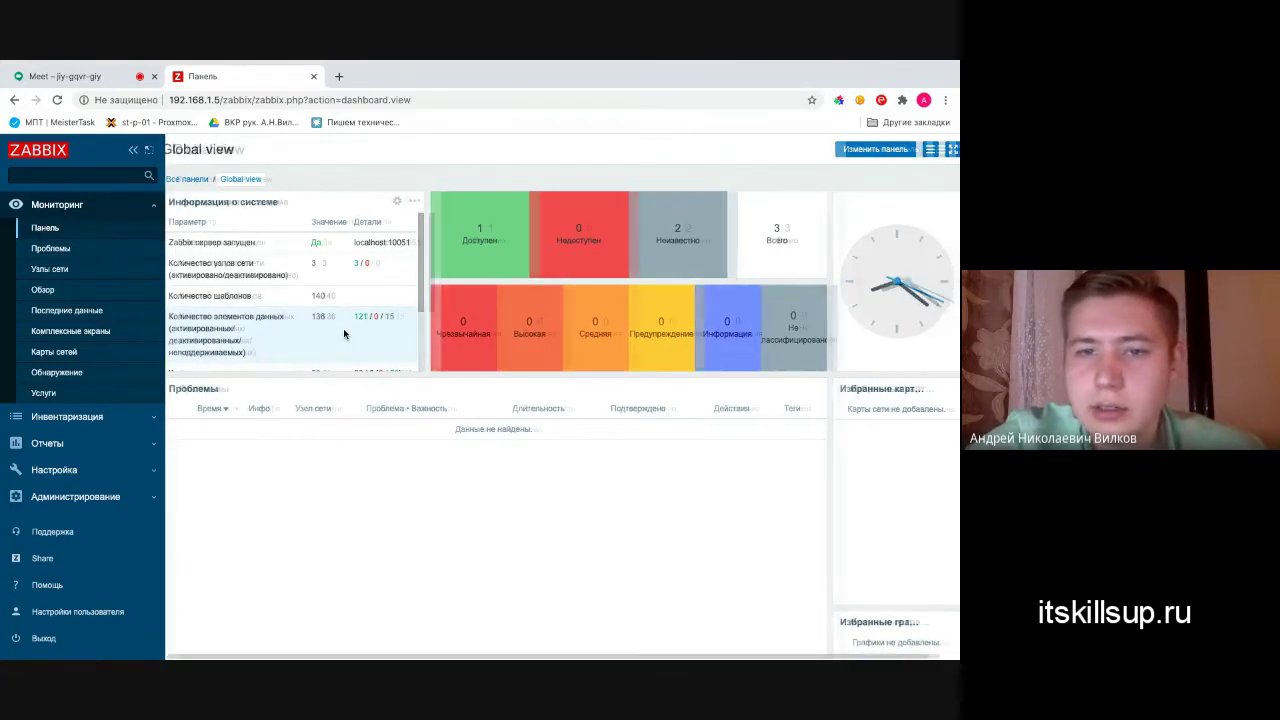
scroll(343, 328, "down", 2)
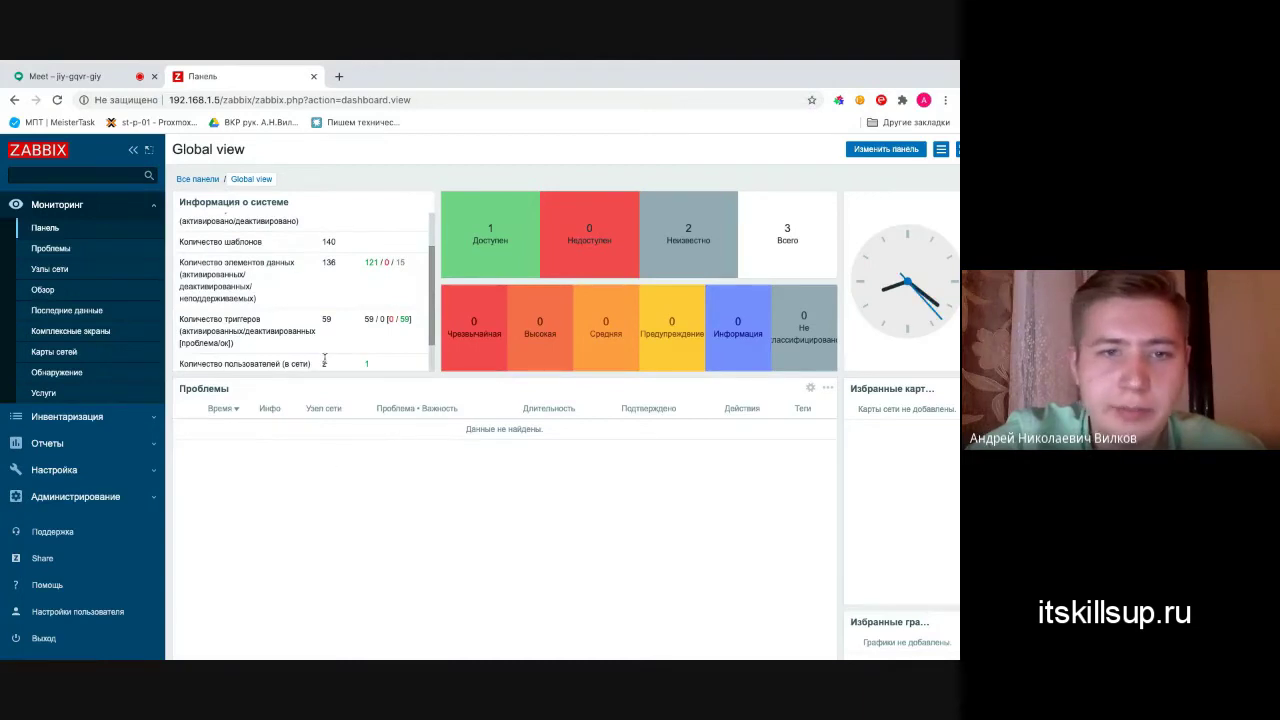
scroll(324, 360, "up", 3)
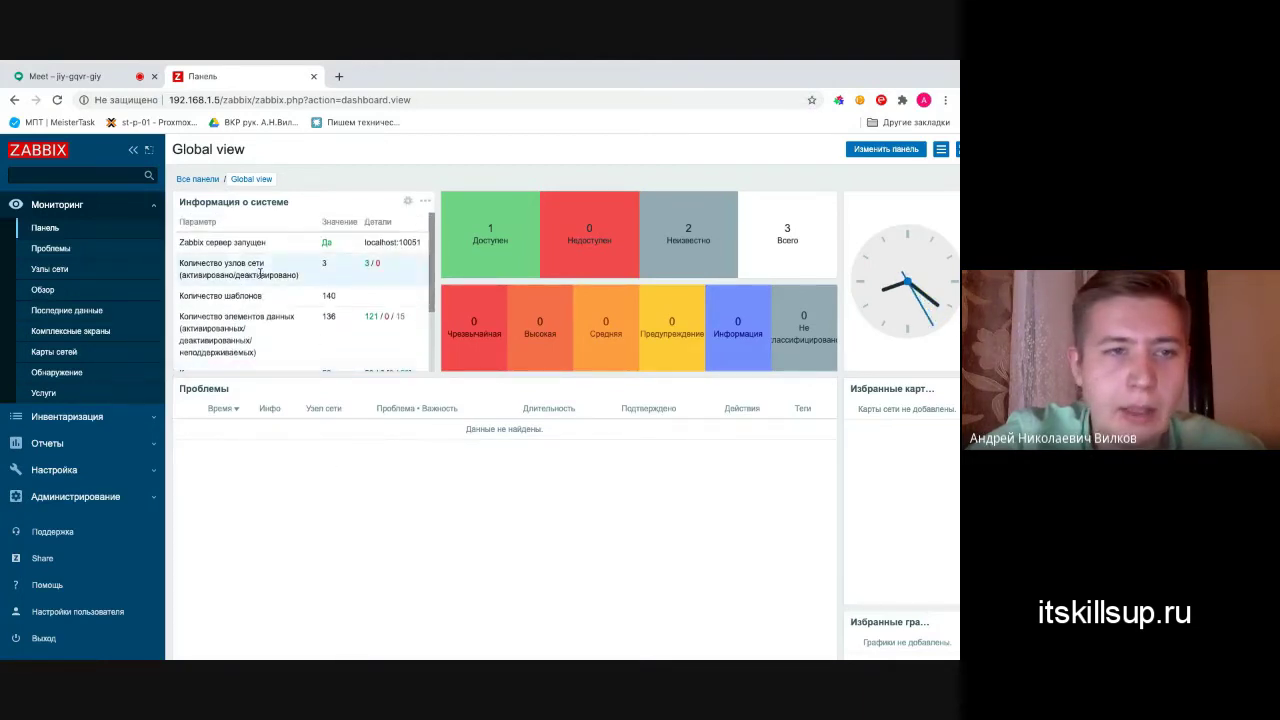
- Open the latest data, refresh the unfiltered list and check the availability values of DNSGoogle and FalseDNSGoogle
left_click(108, 312)
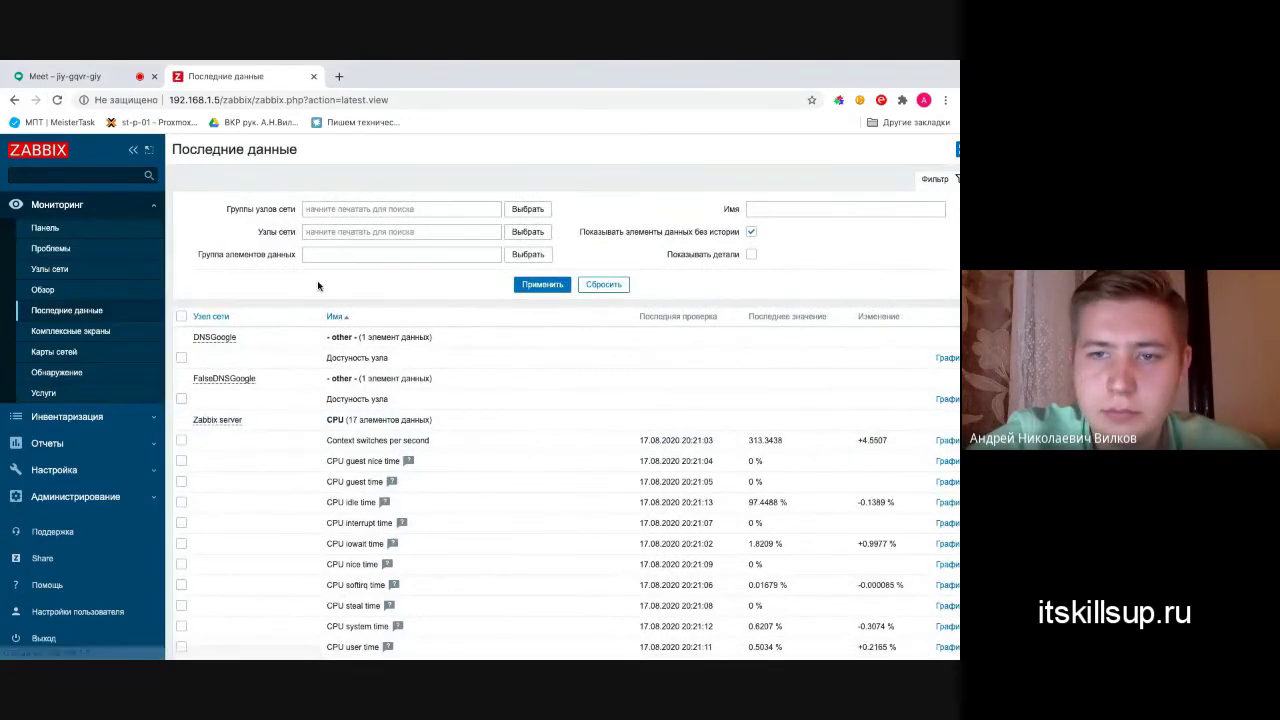
left_click(555, 287)
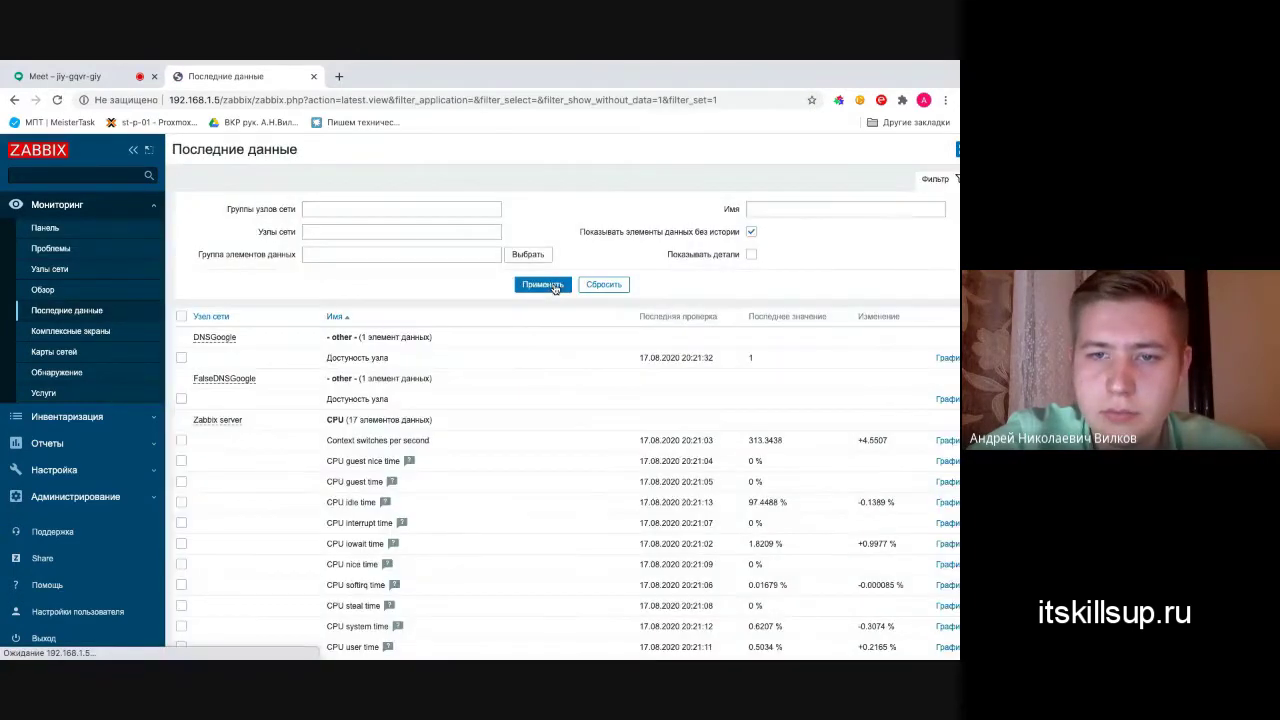
scroll(586, 373, "down", 1)
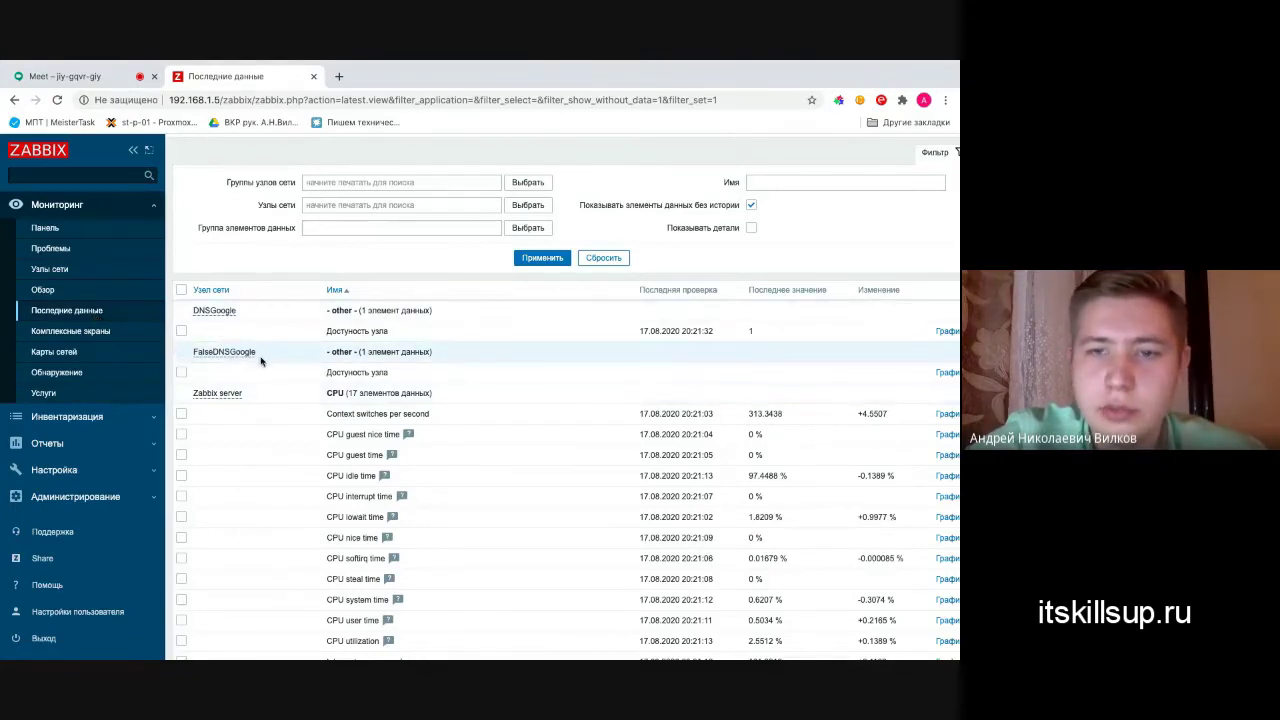
scroll(377, 372, "right", 1)
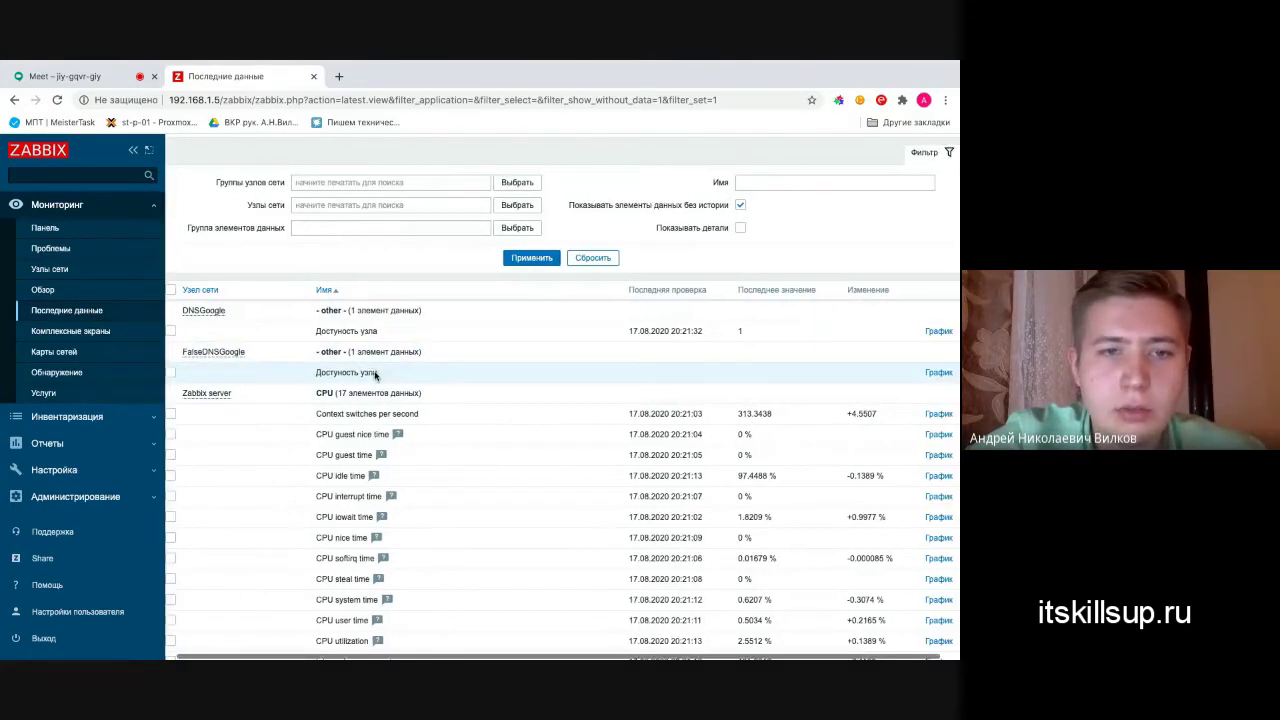
scroll(579, 363, "right", 1)
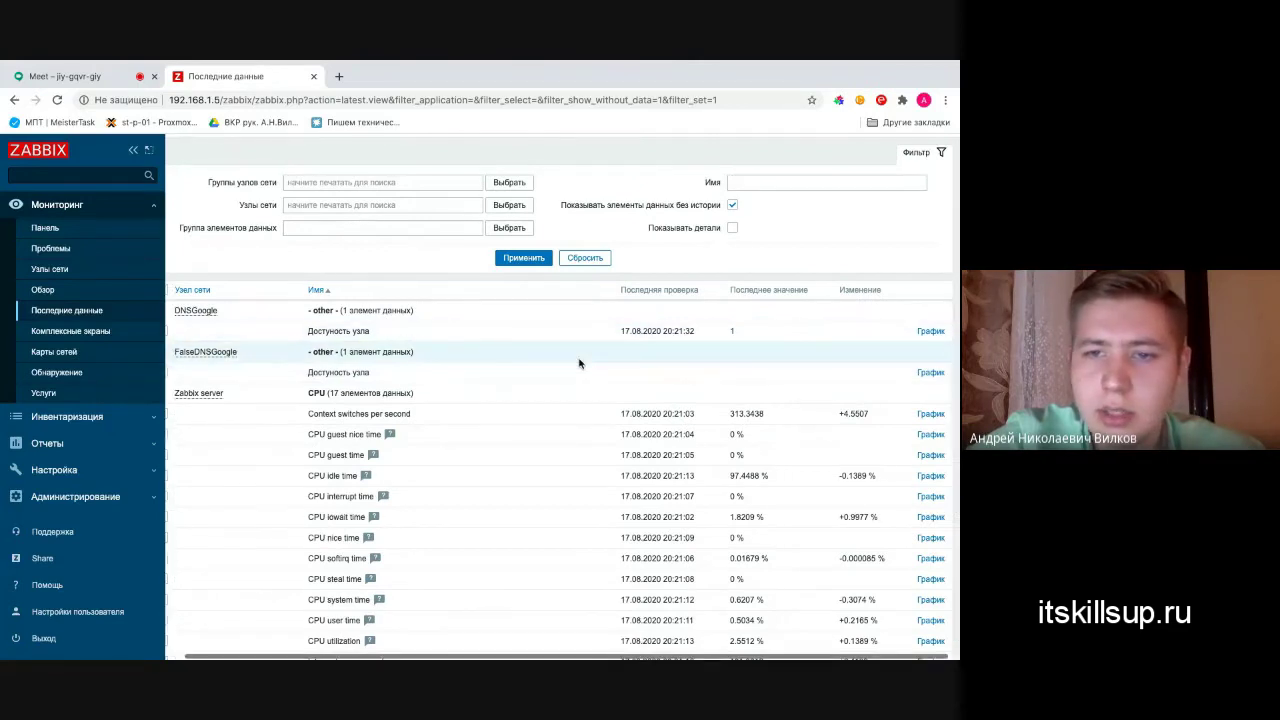
left_click_drag(737, 334, 726, 336)
scroll(710, 333, "left", 2)
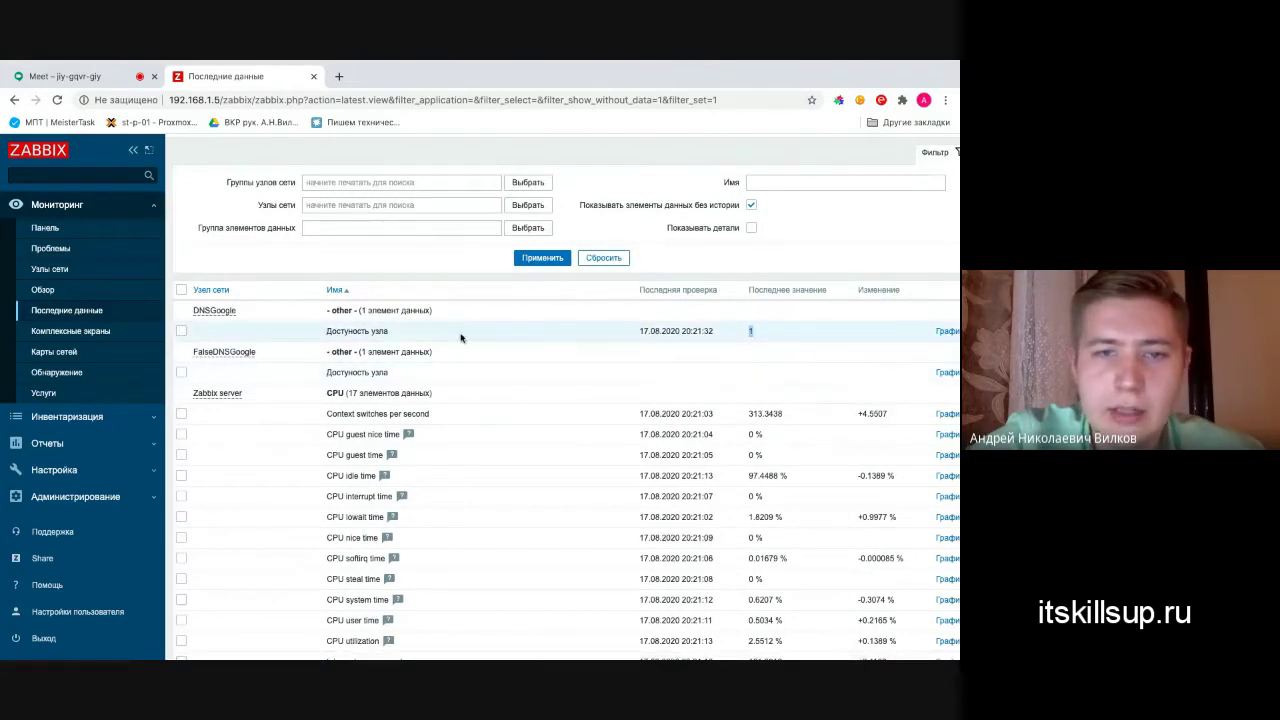
scroll(745, 330, "right", 2)
left_click(737, 331)
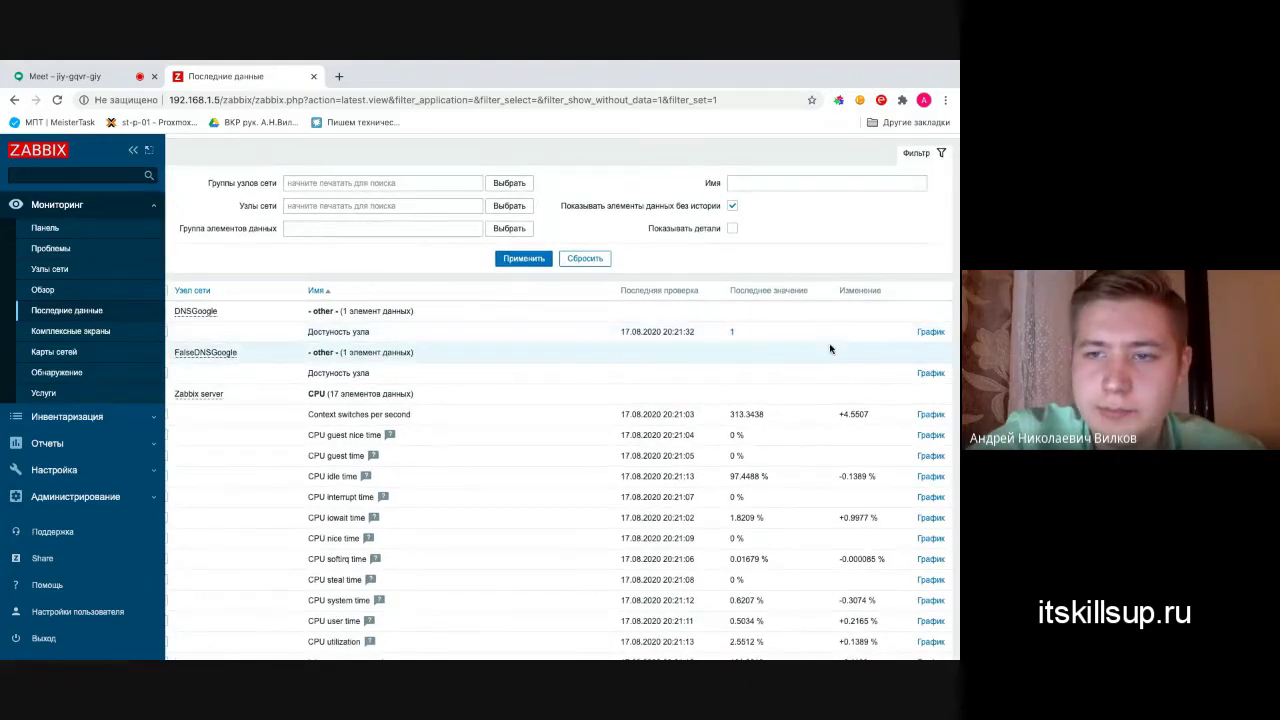
- Open the DNSGoogle availability graph, set its period to the last 5 minutes and examine the plotted line
left_click(927, 332)
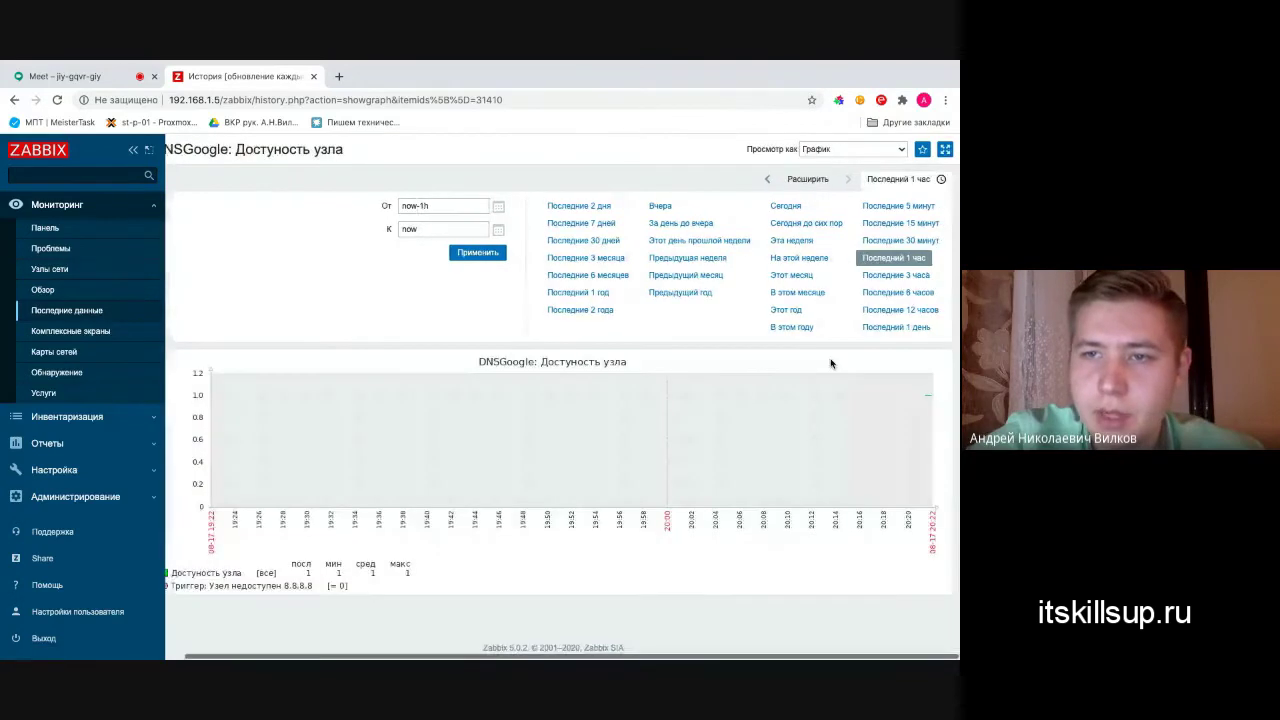
left_click(917, 207)
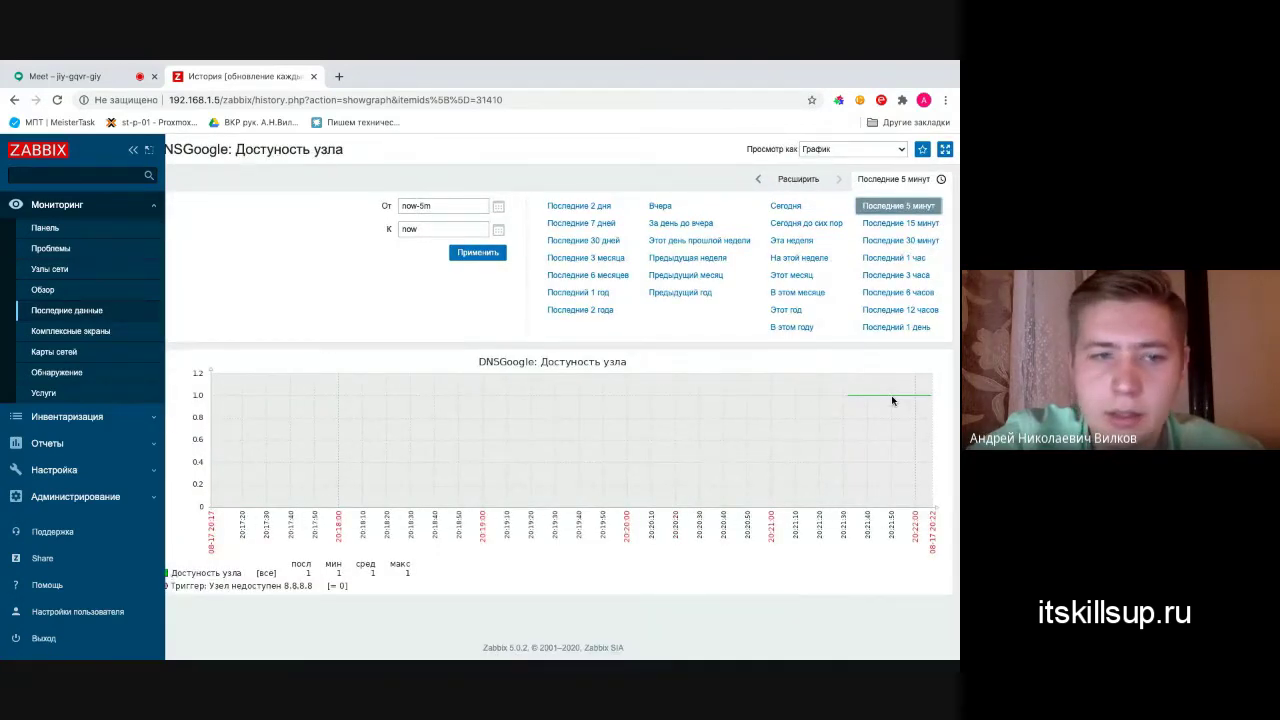
key("ctrl+plus")
key("ctrl+plus")
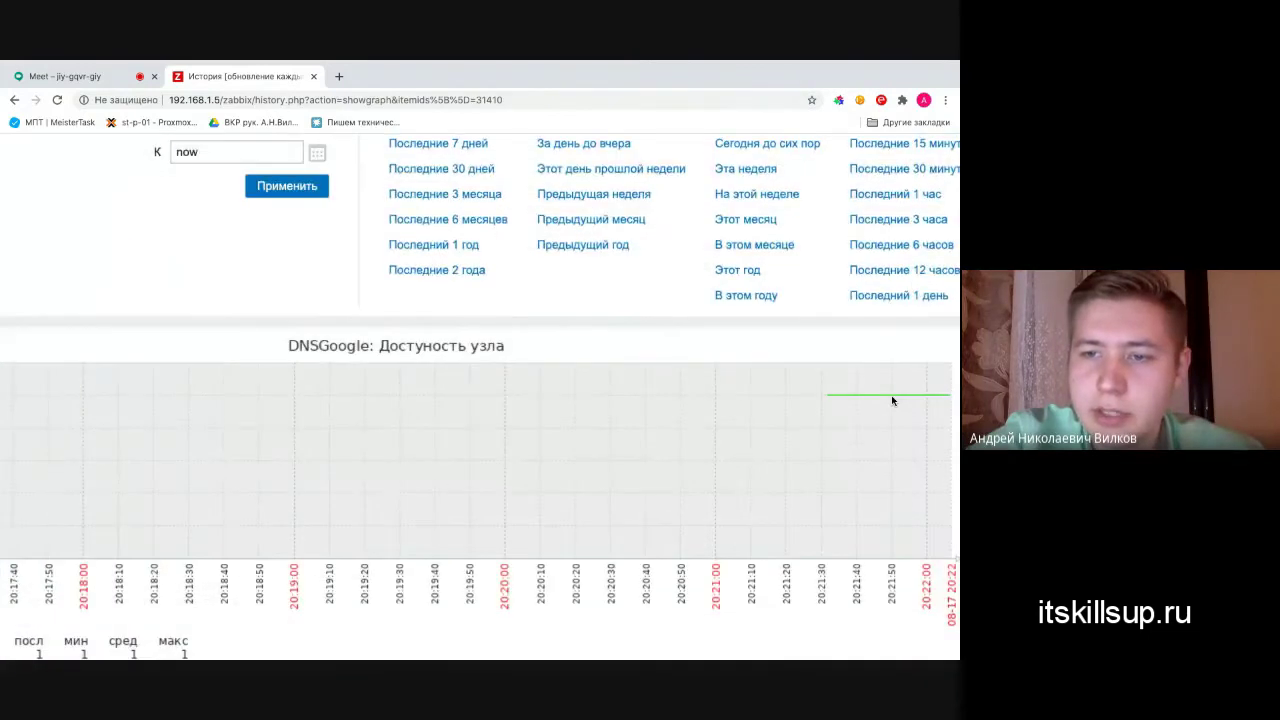
scroll(741, 412, "left", 1)
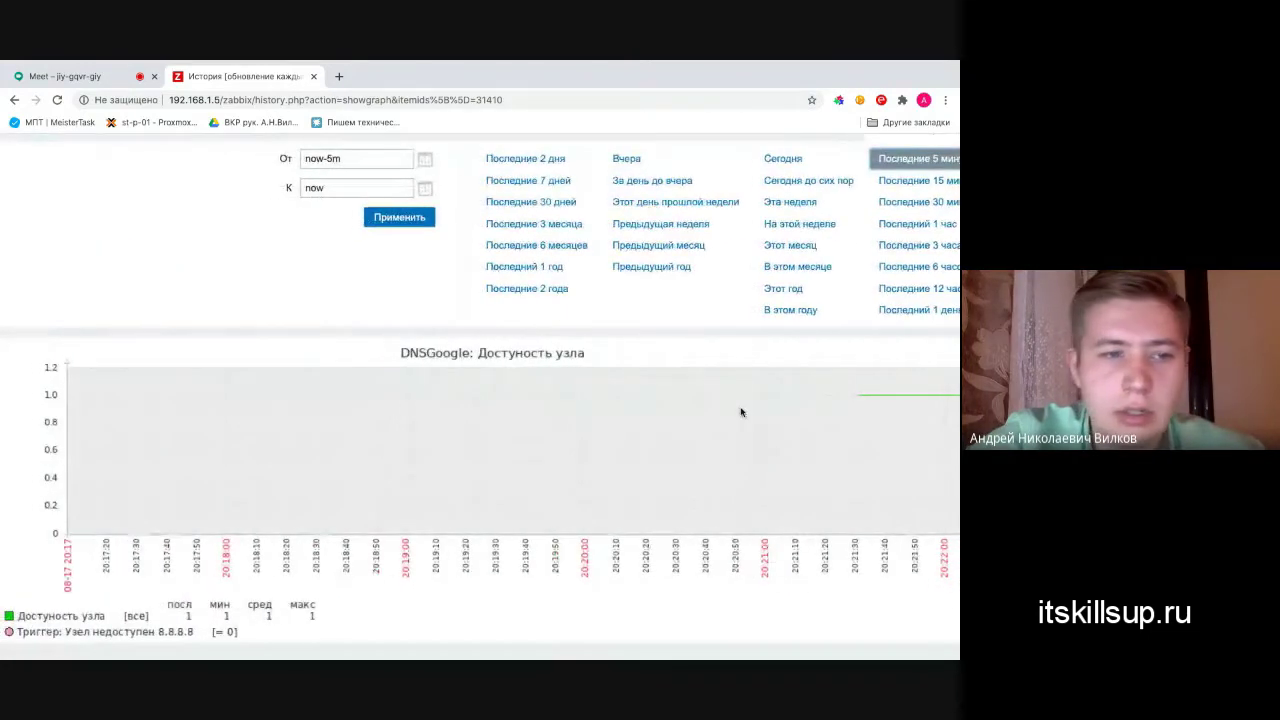
scroll(741, 412, "right", 1)
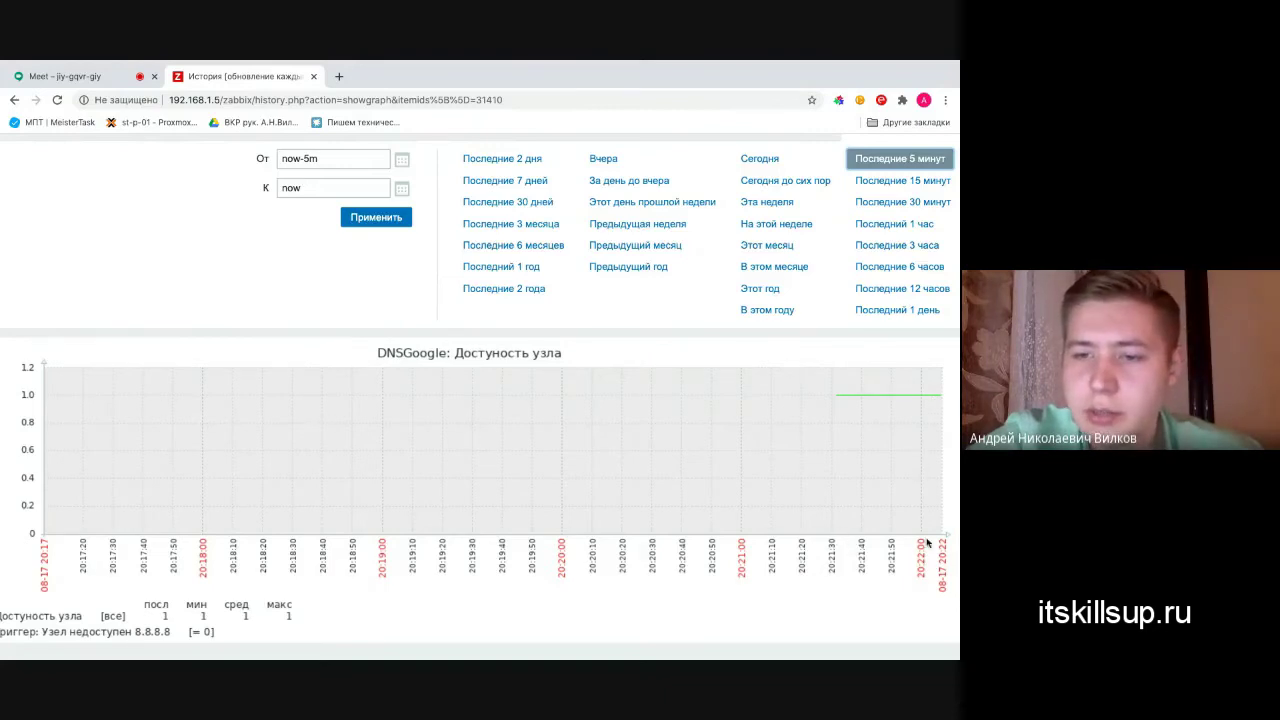
key("ctrl+minus")
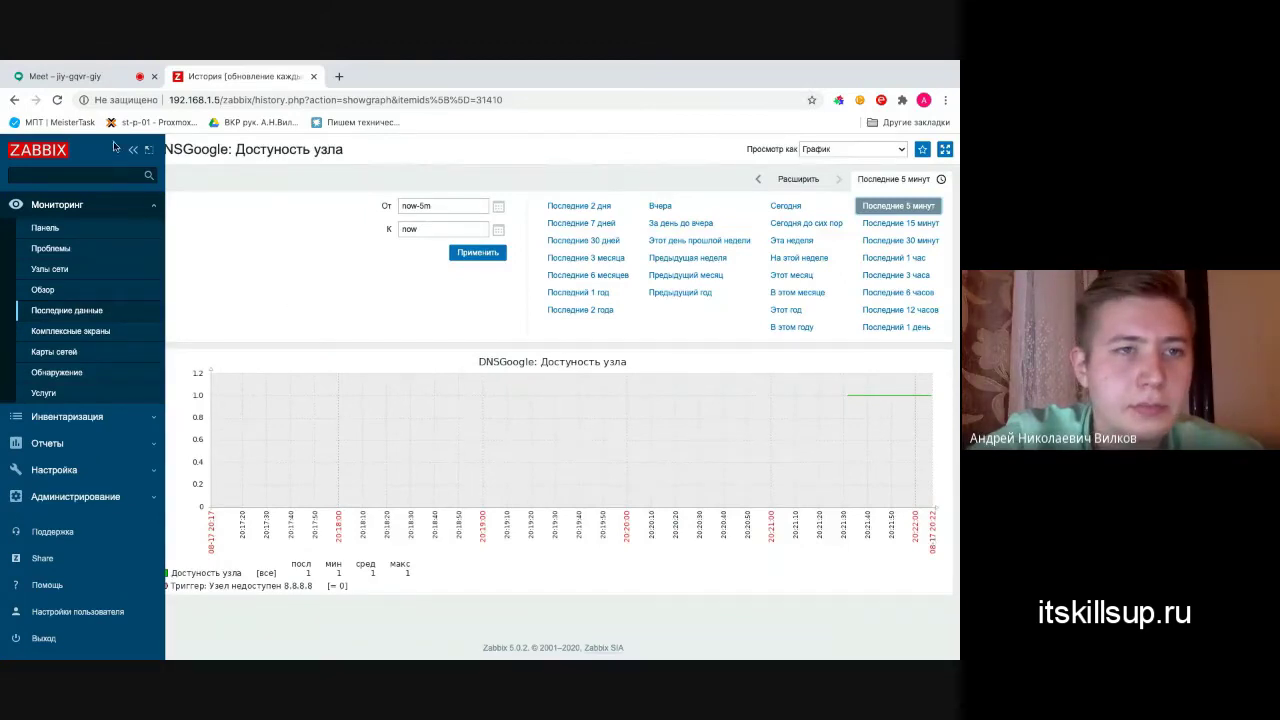
- Return to the latest data, open the FalseDNSGoogle availability graph and examine it over the last 5 minutes
left_click(14, 100)
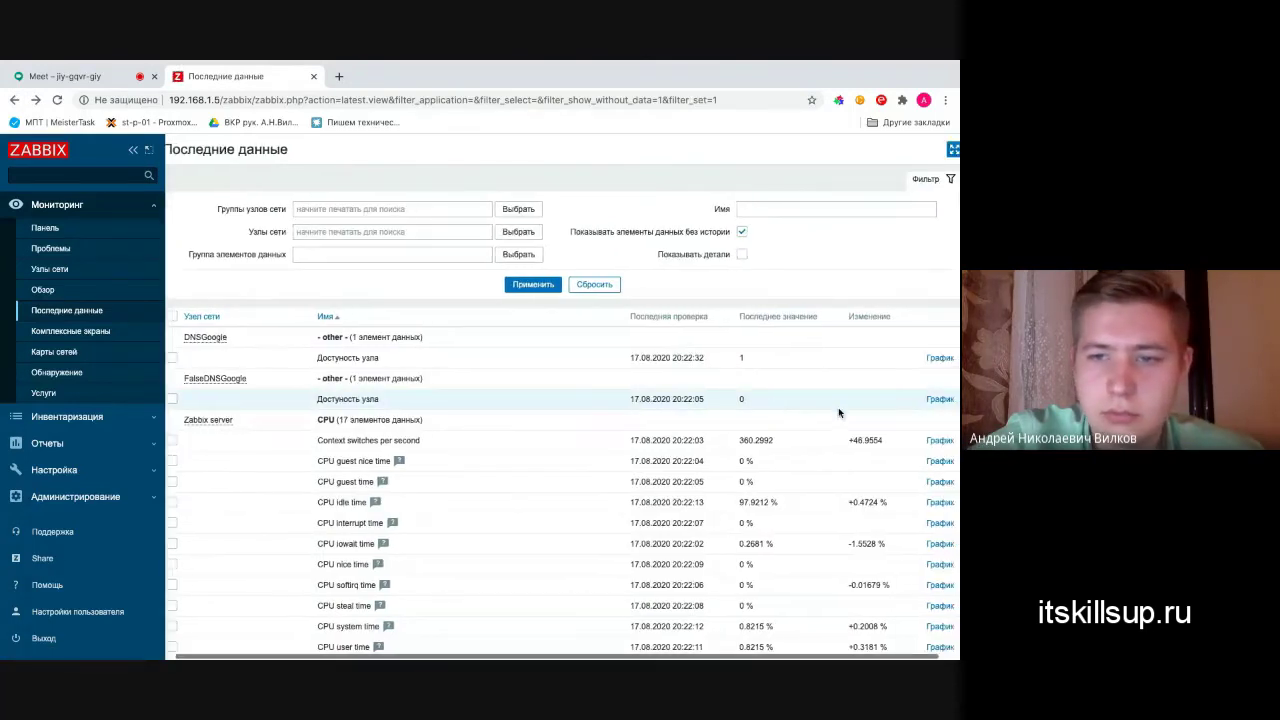
left_click(928, 400)
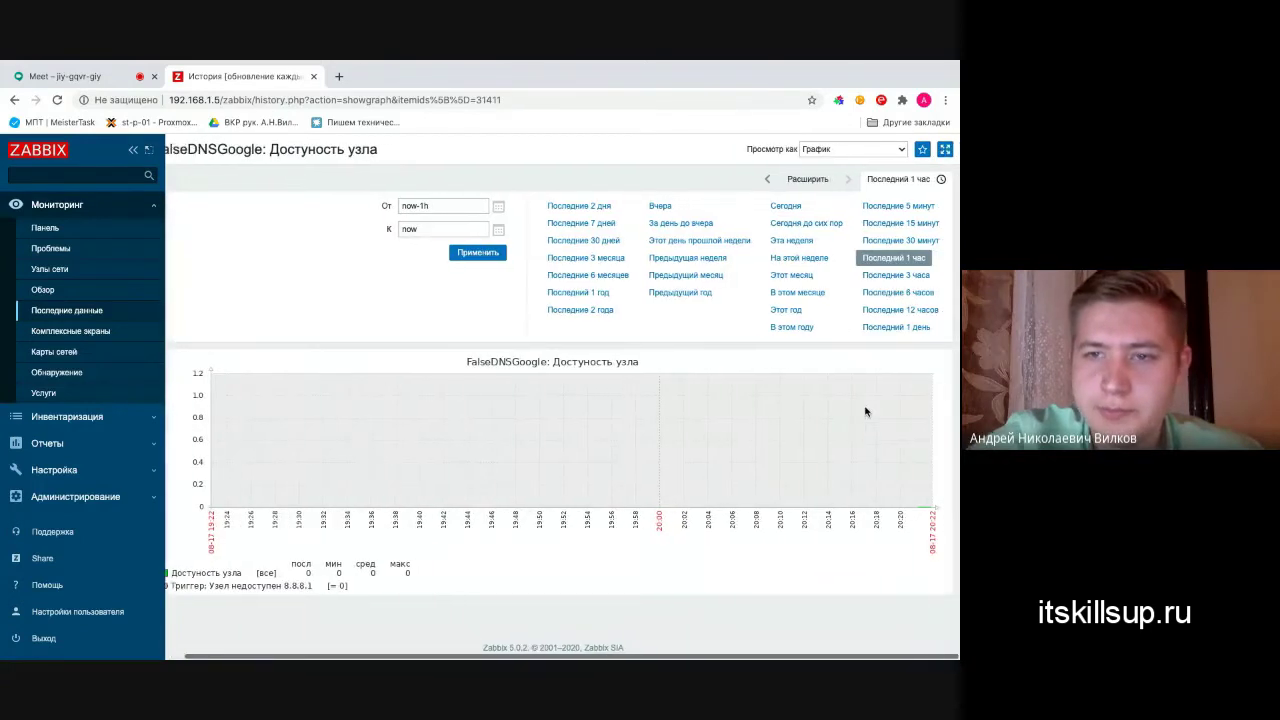
left_click(891, 206)
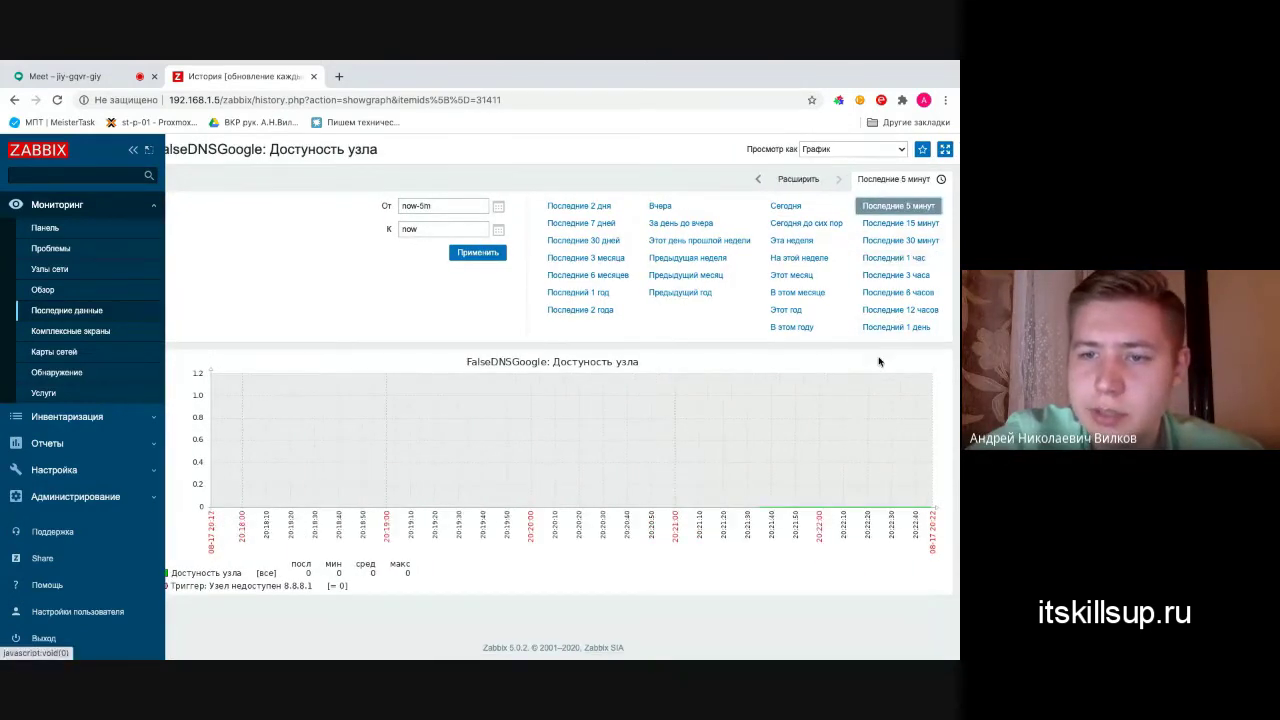
scroll(840, 452, "up", 3)
scroll(840, 452, "up", 3)
scroll(834, 449, "down", 2)
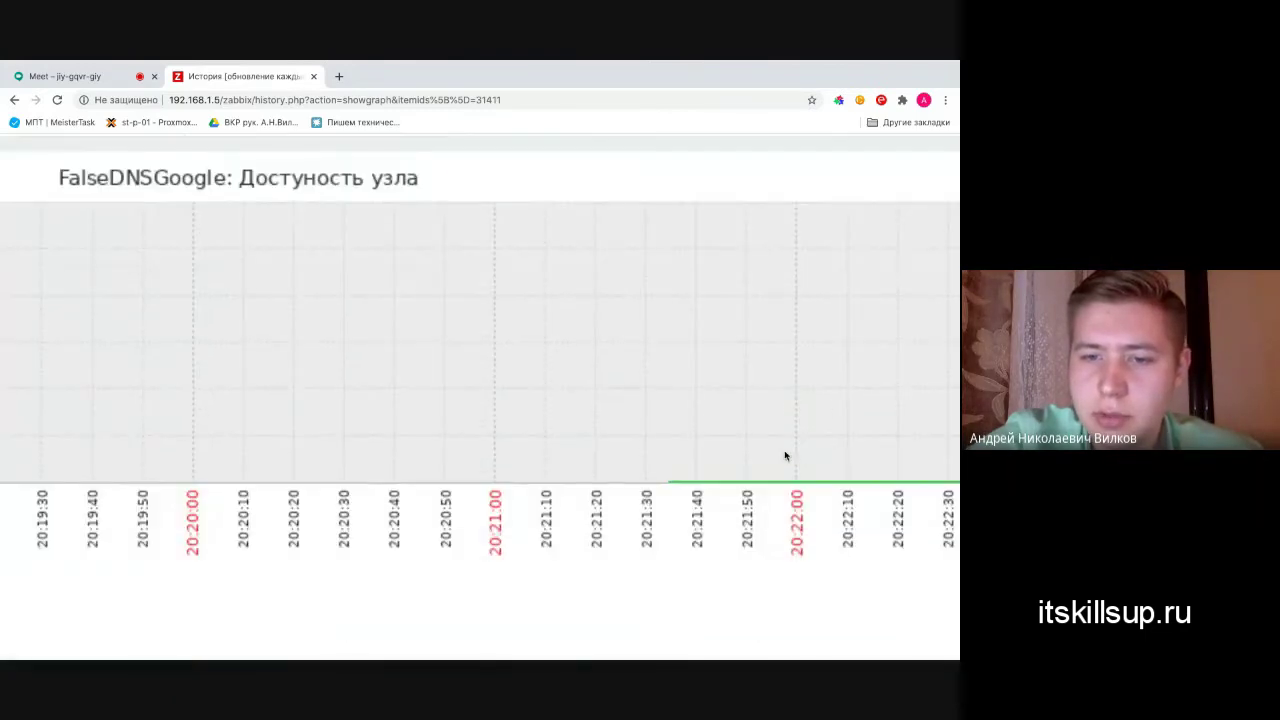
scroll(687, 466, "left", 5)
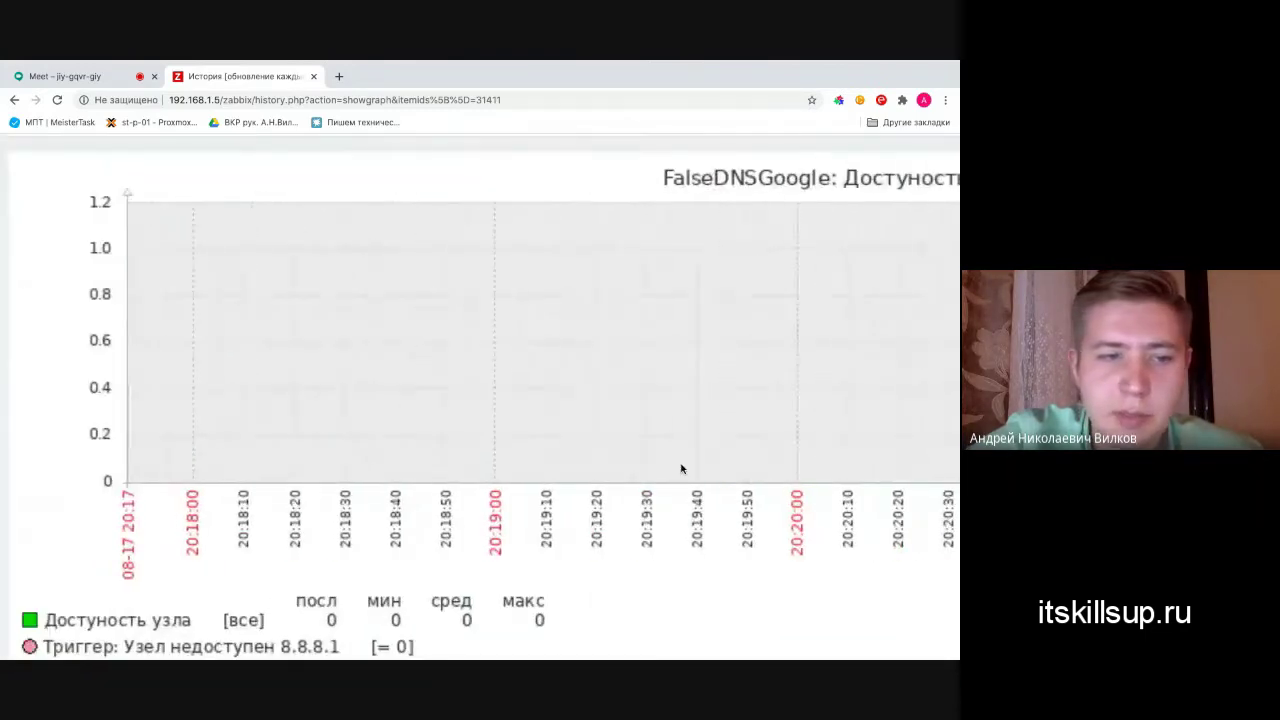
scroll(515, 482, "right", 7)
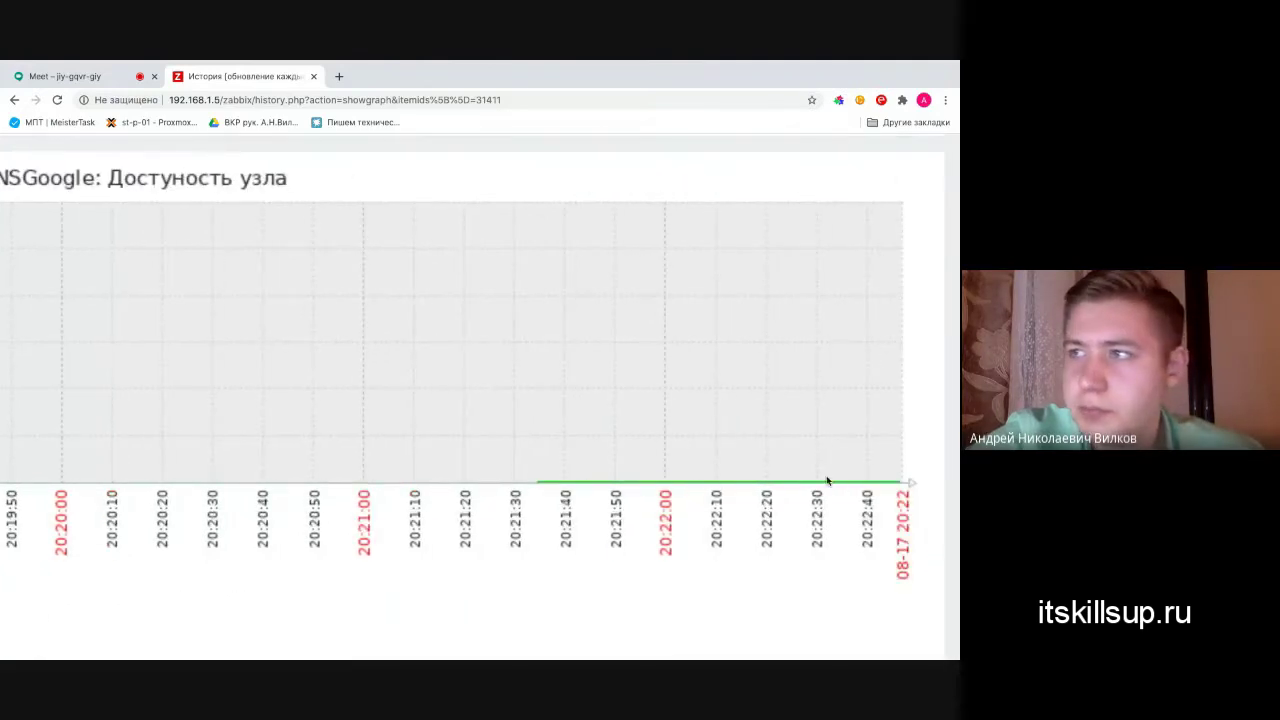
scroll(723, 477, "down", 4)
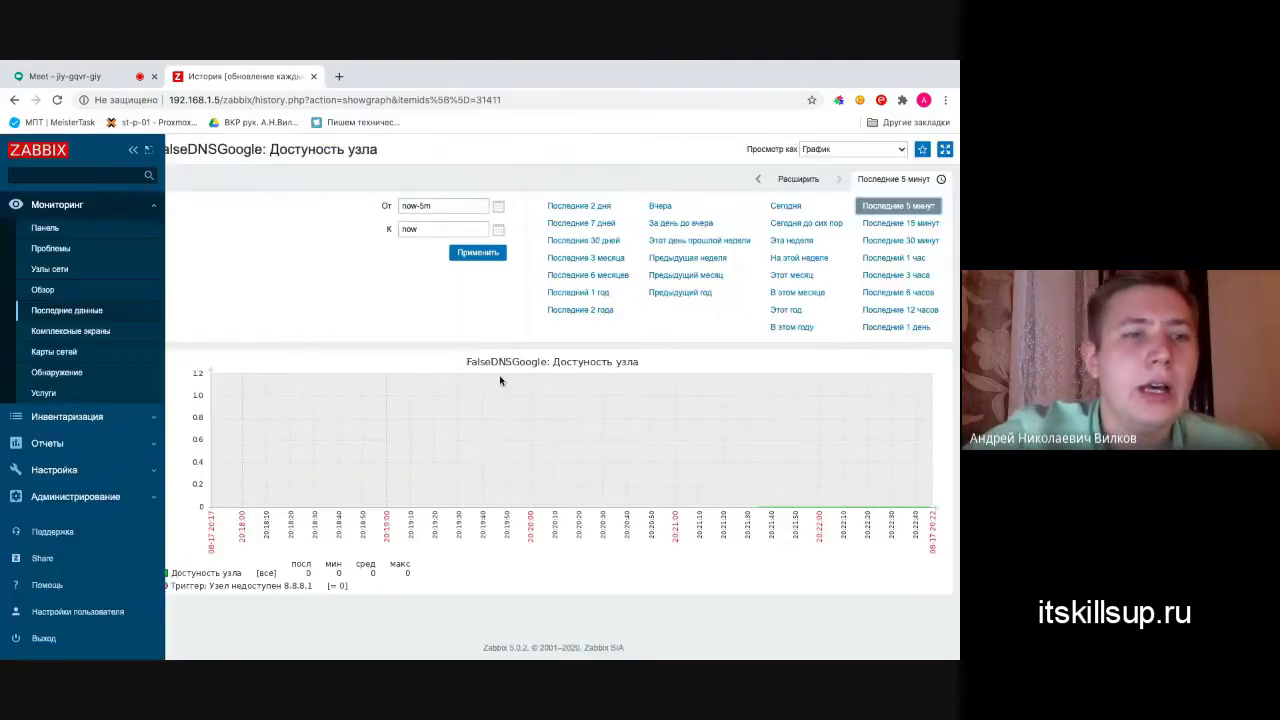
- Go back to the Global view dashboard and check the problems list for unavailable hosts
left_click(94, 230)
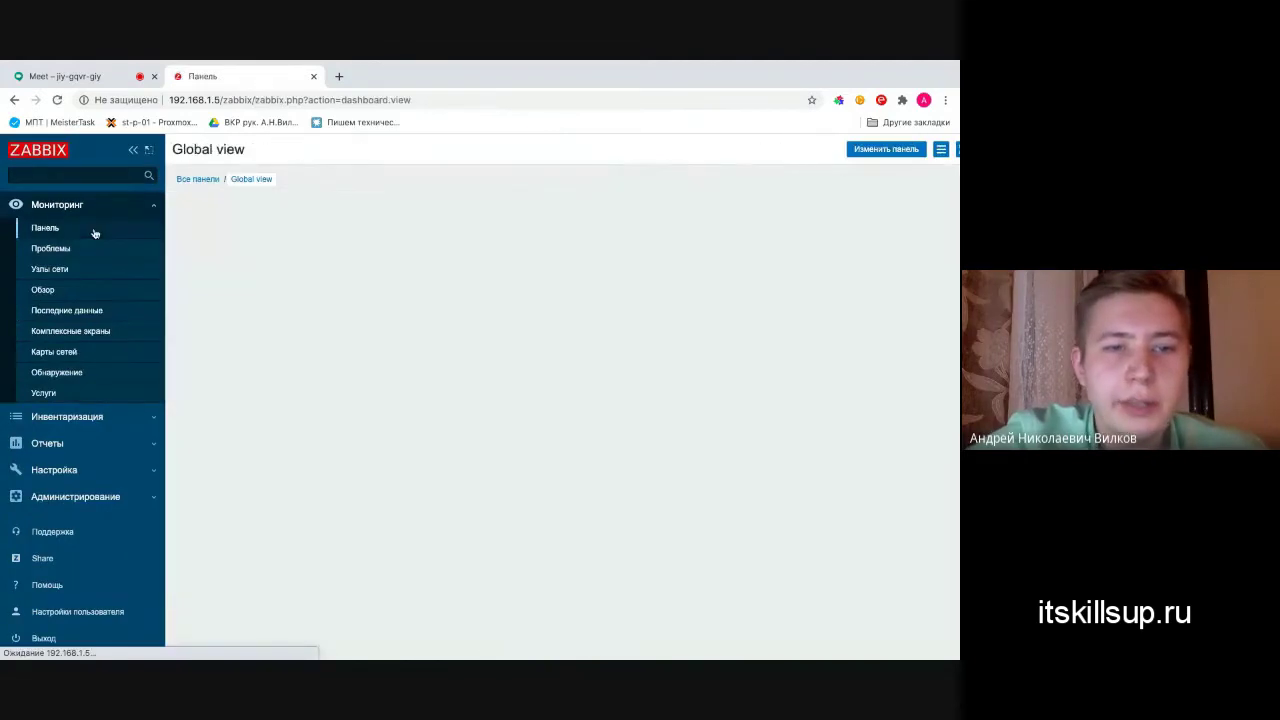
scroll(410, 543, "down", 1)
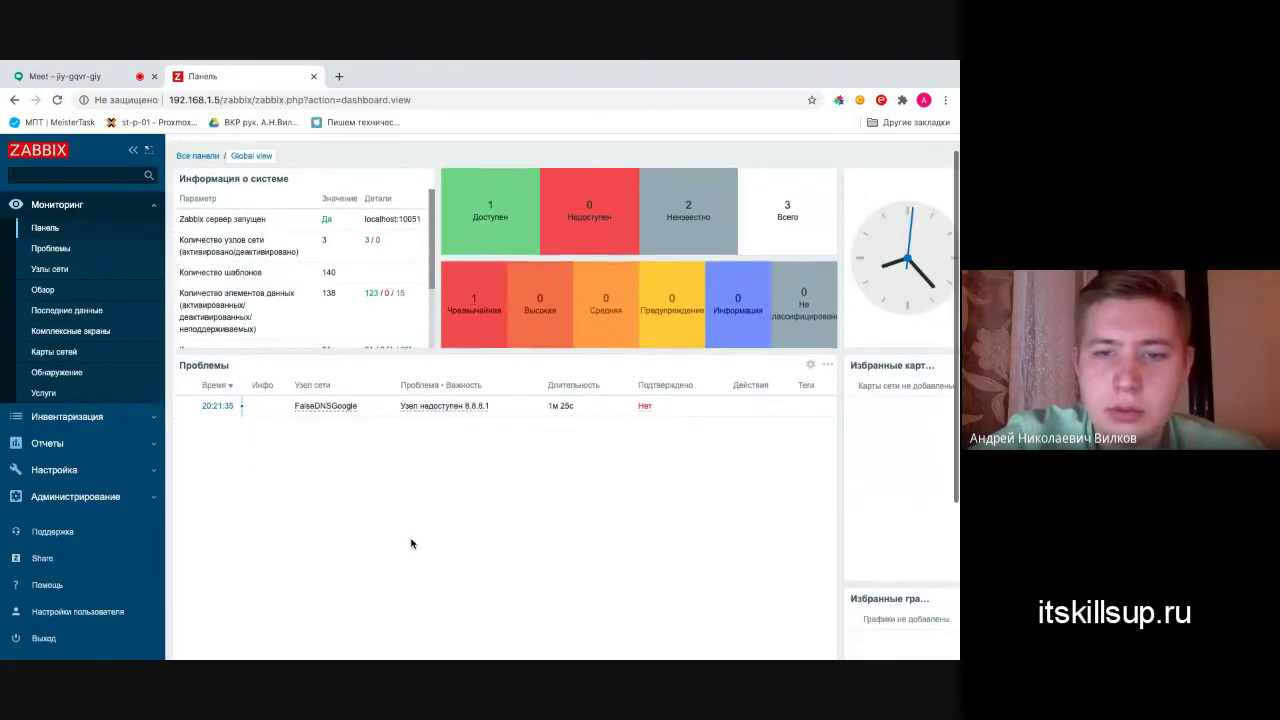
scroll(410, 543, "down", 2)
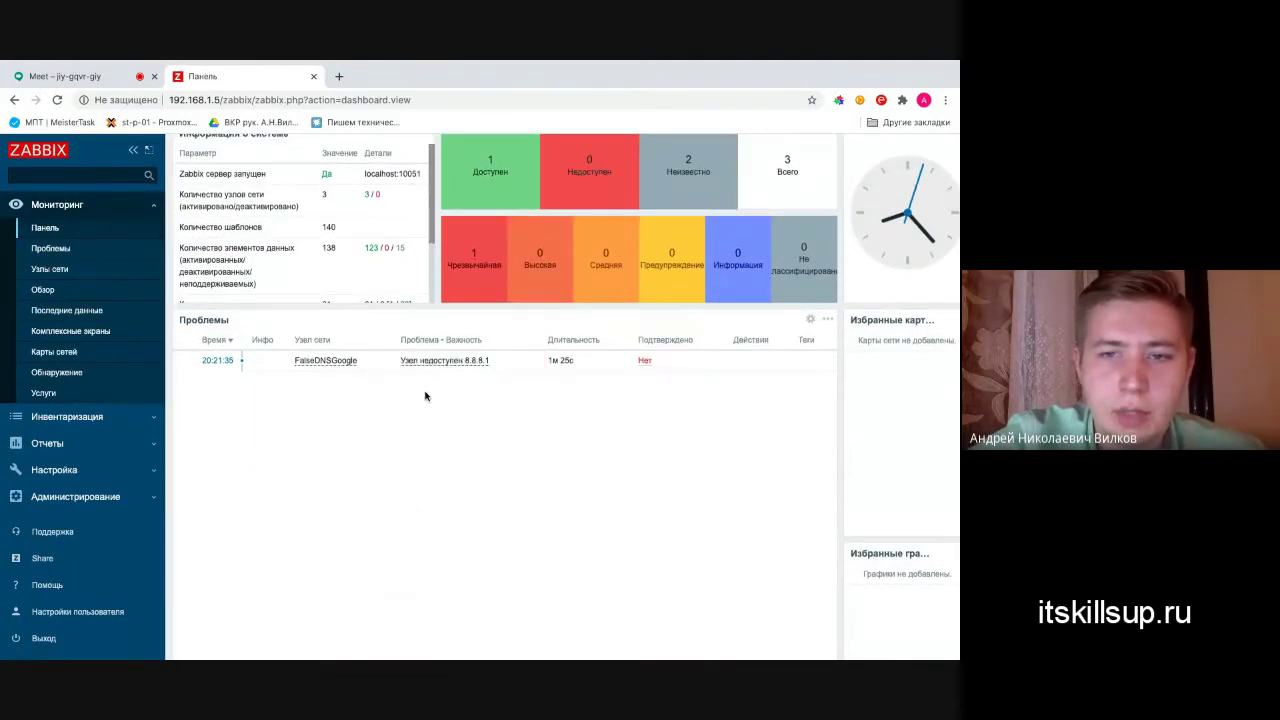
- Inspect the event details of the FalseDNSGoogle problem, check the Google Meet call and return to the Zabbix dashboard
mouse_move(419, 366)
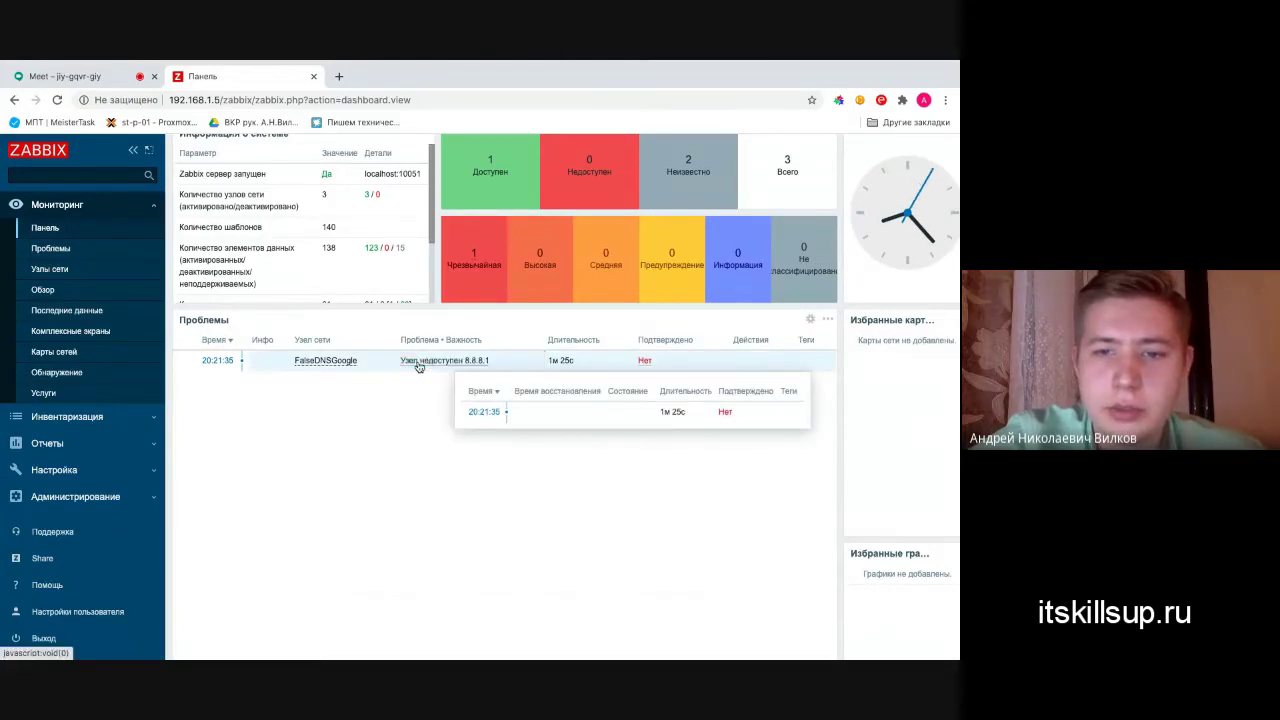
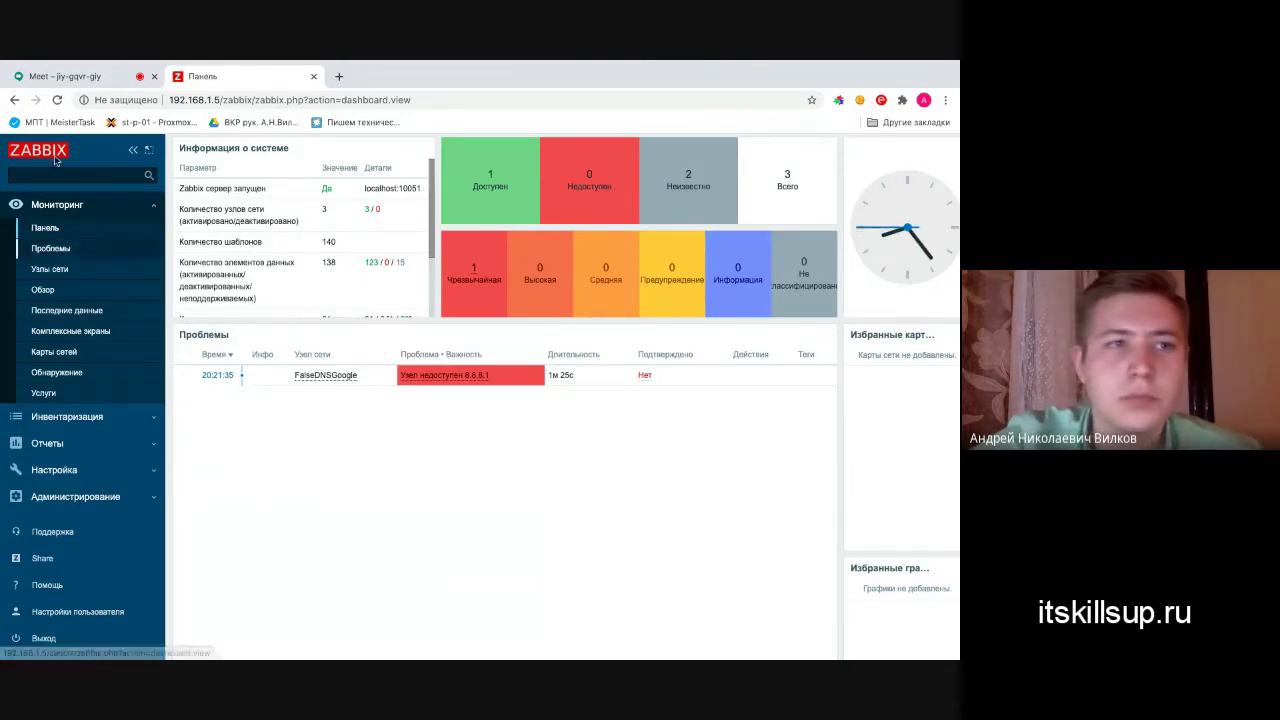
left_click(62, 75)
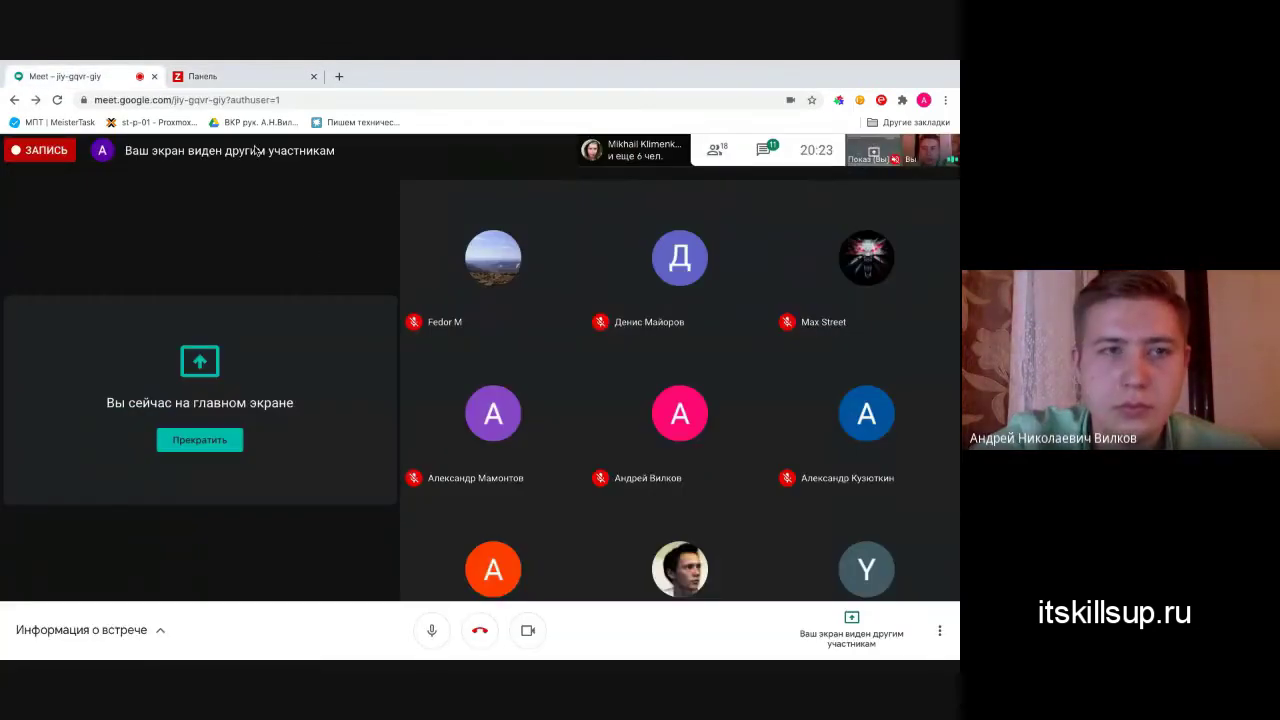
left_click(224, 77)
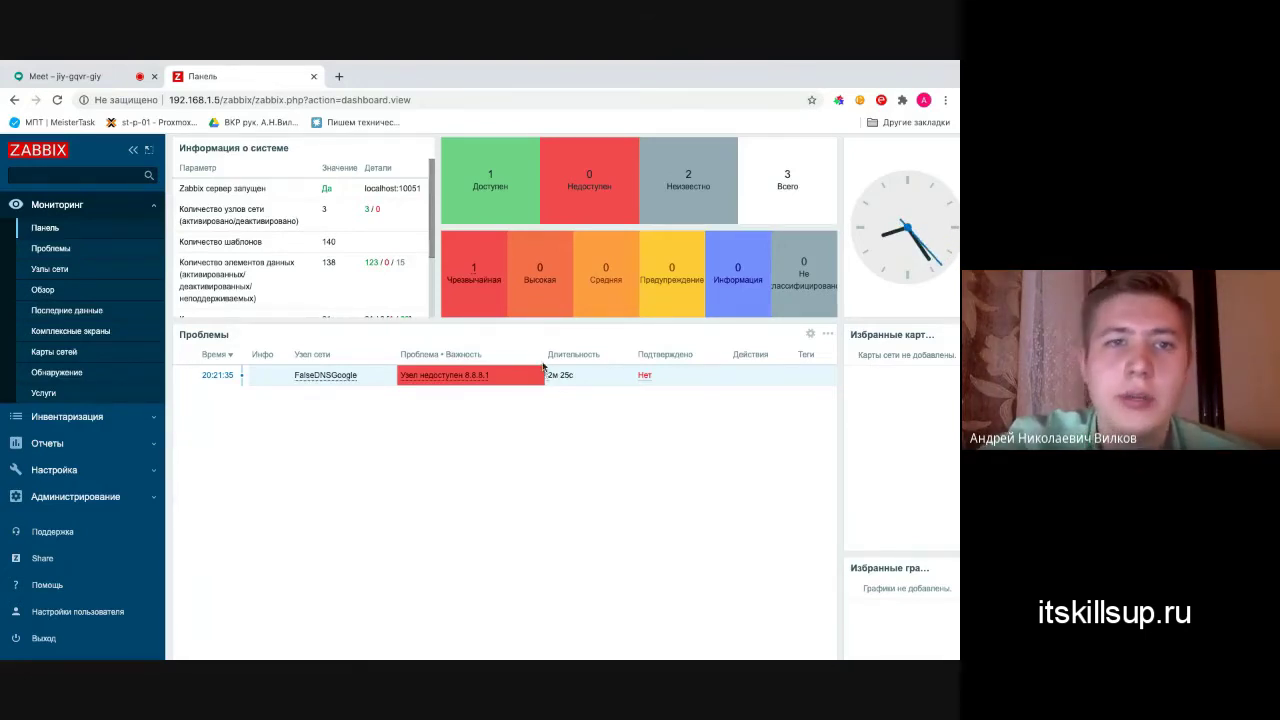
- Open the zabbix.com website in a new browser tab
left_click(338, 77)
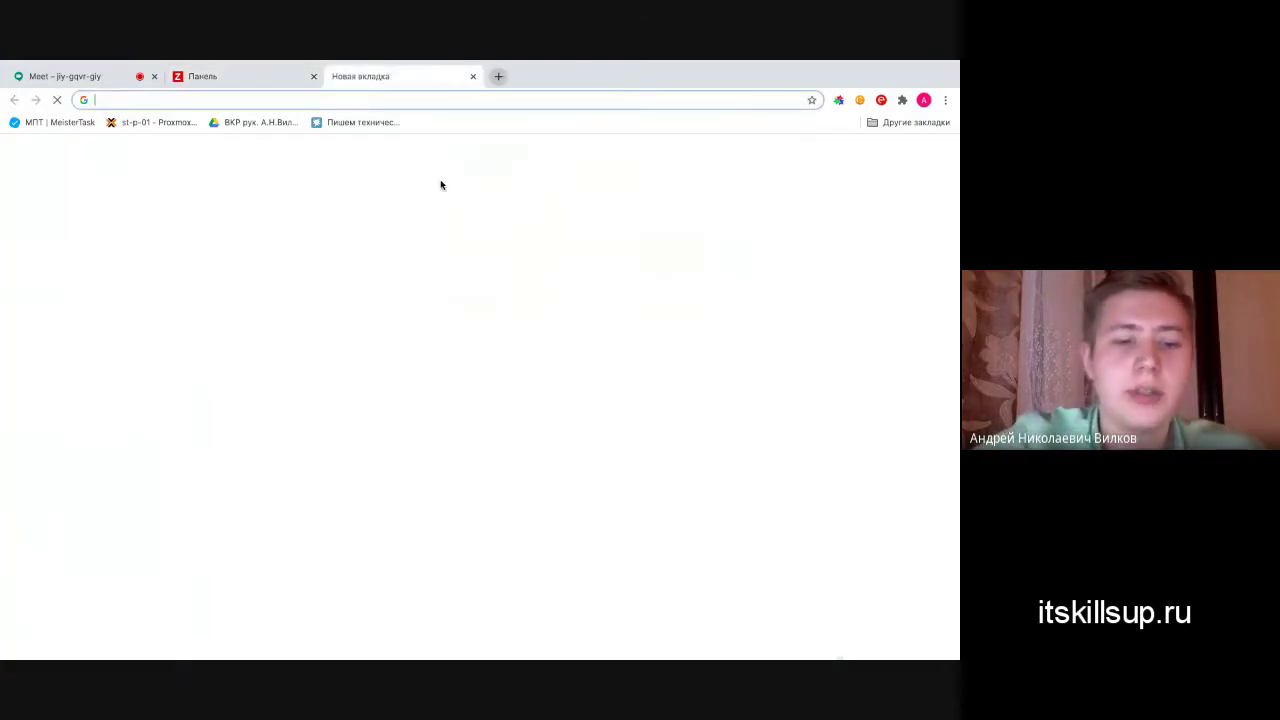
type("ко")
key("BackSpace")
key("BackSpace")
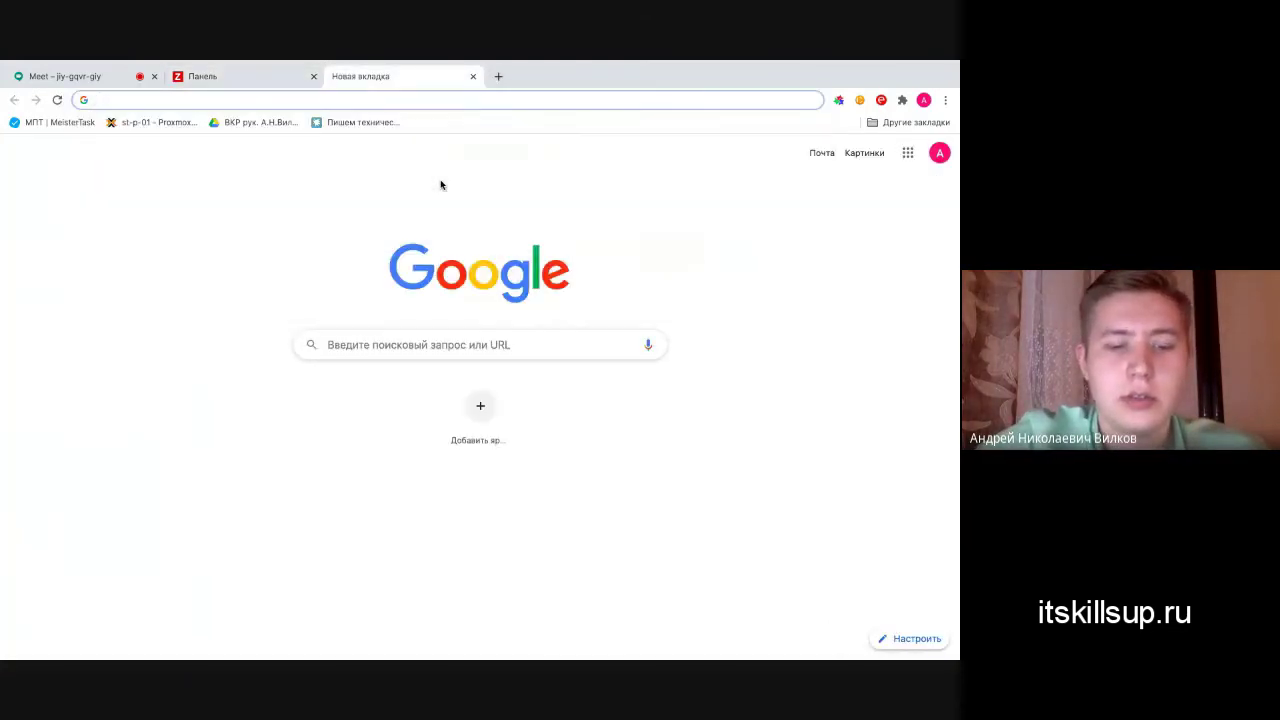
type("zabbix.")
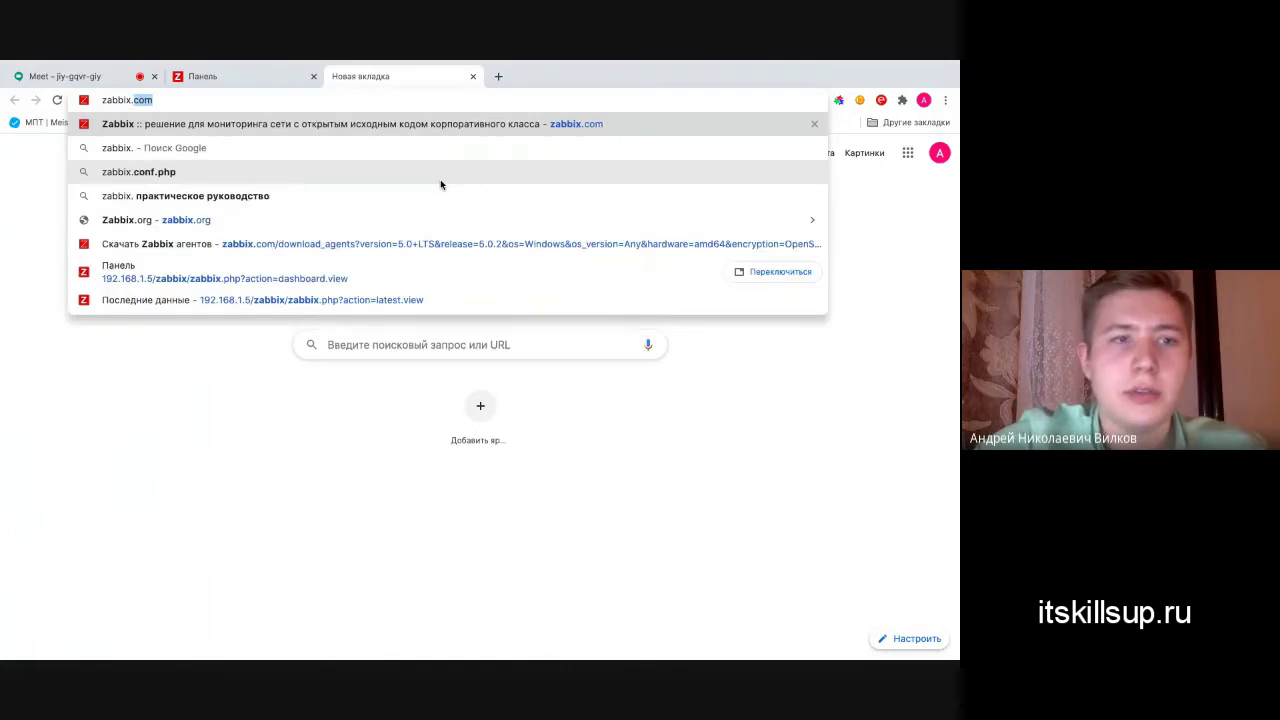
type("com")
key("Return")
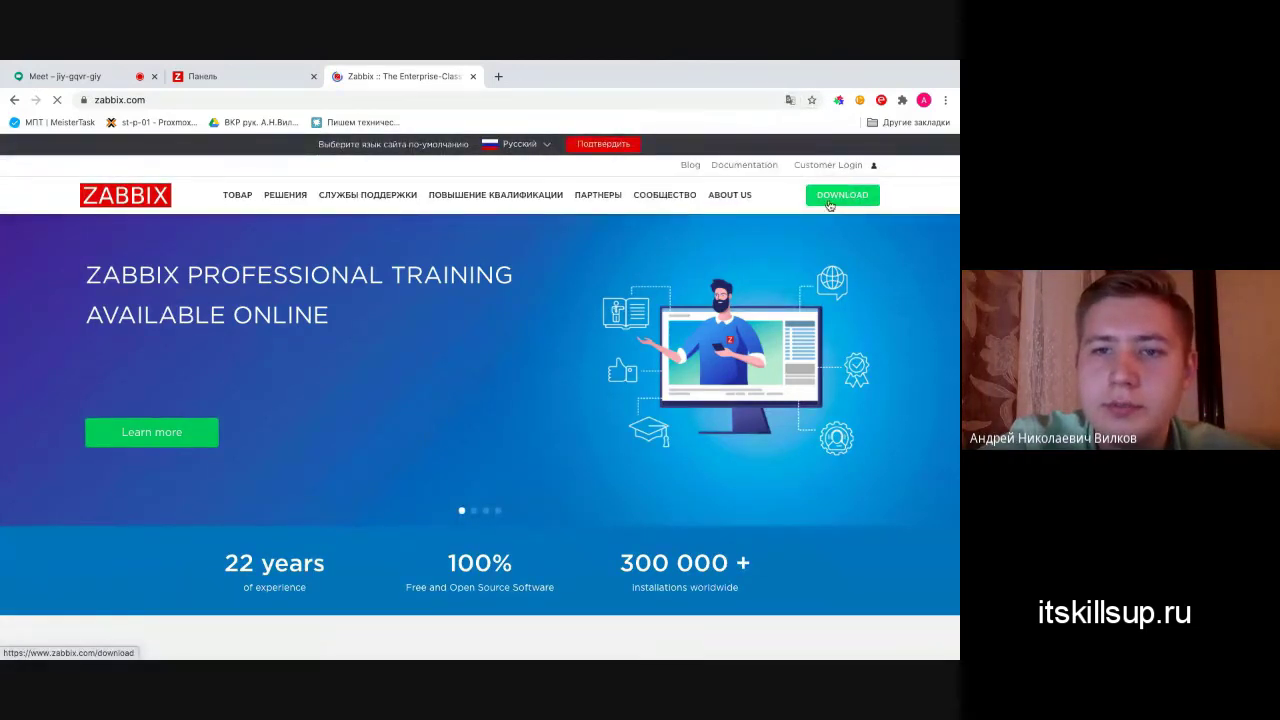
- Open the Zabbix download page and go to the pre-compiled Zabbix Agents section
left_click(818, 204)
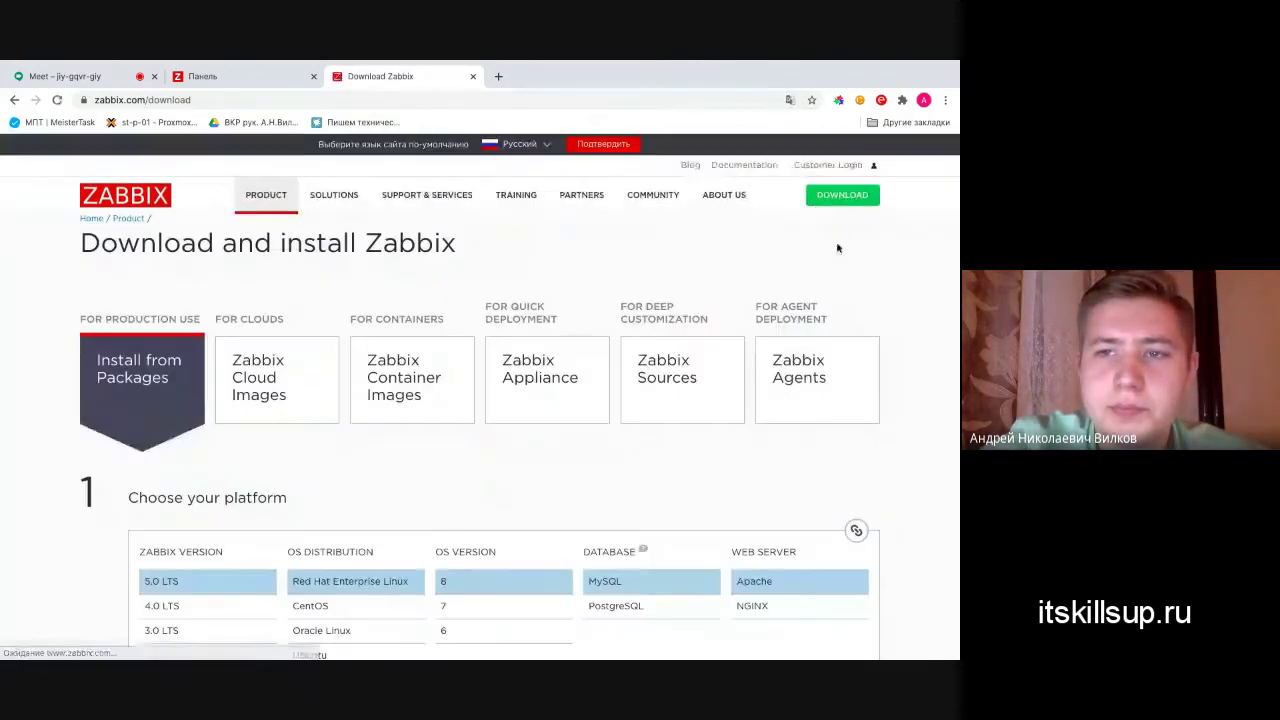
scroll(845, 266, "down", 1)
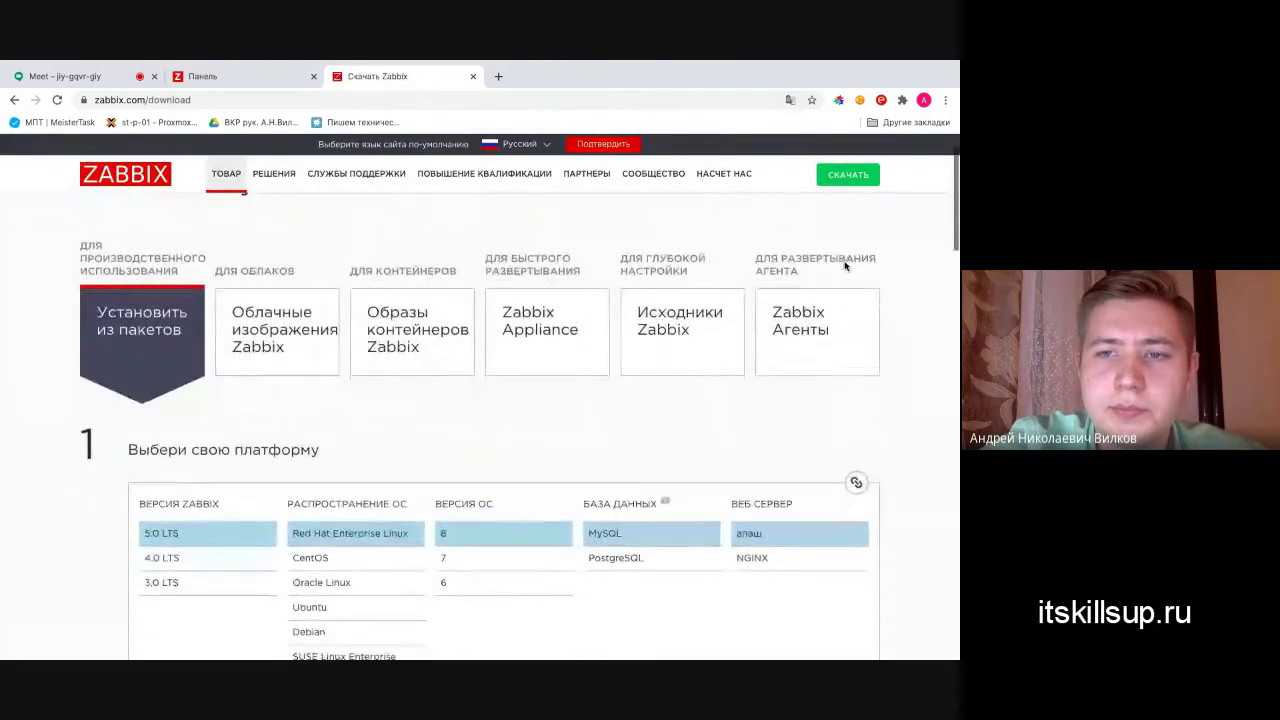
left_click(812, 300)
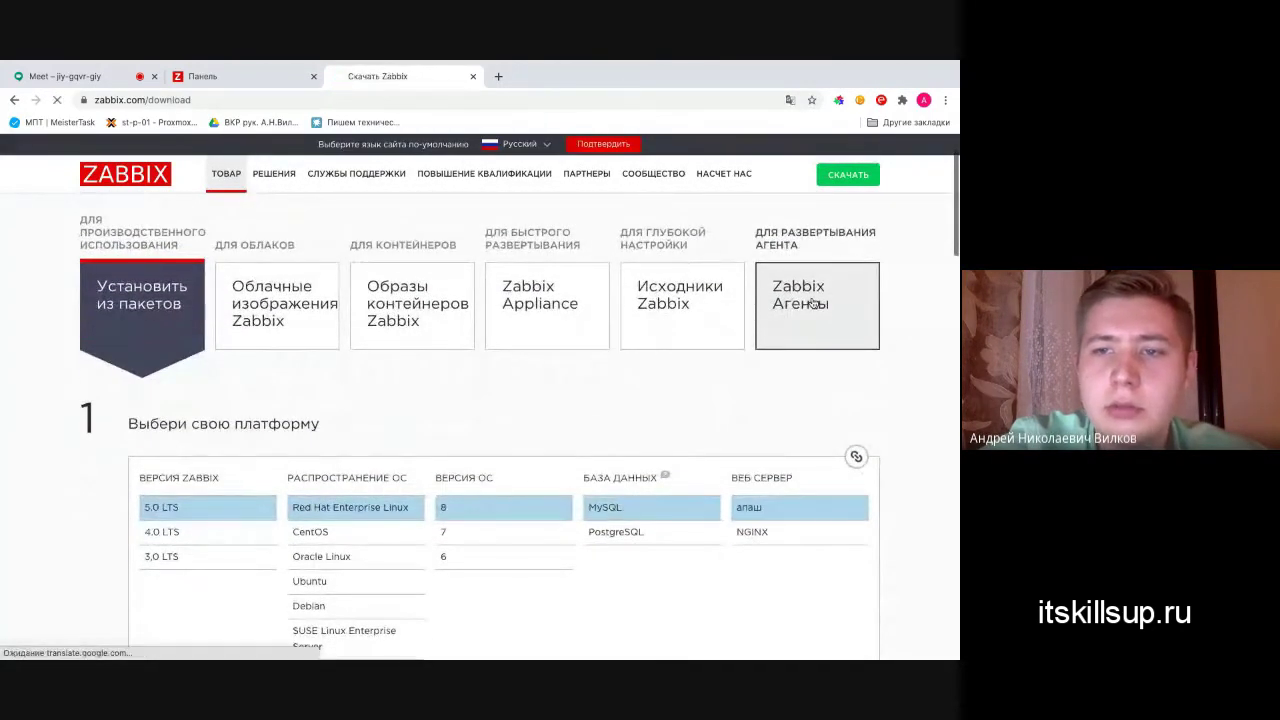
scroll(812, 302, "down", 2)
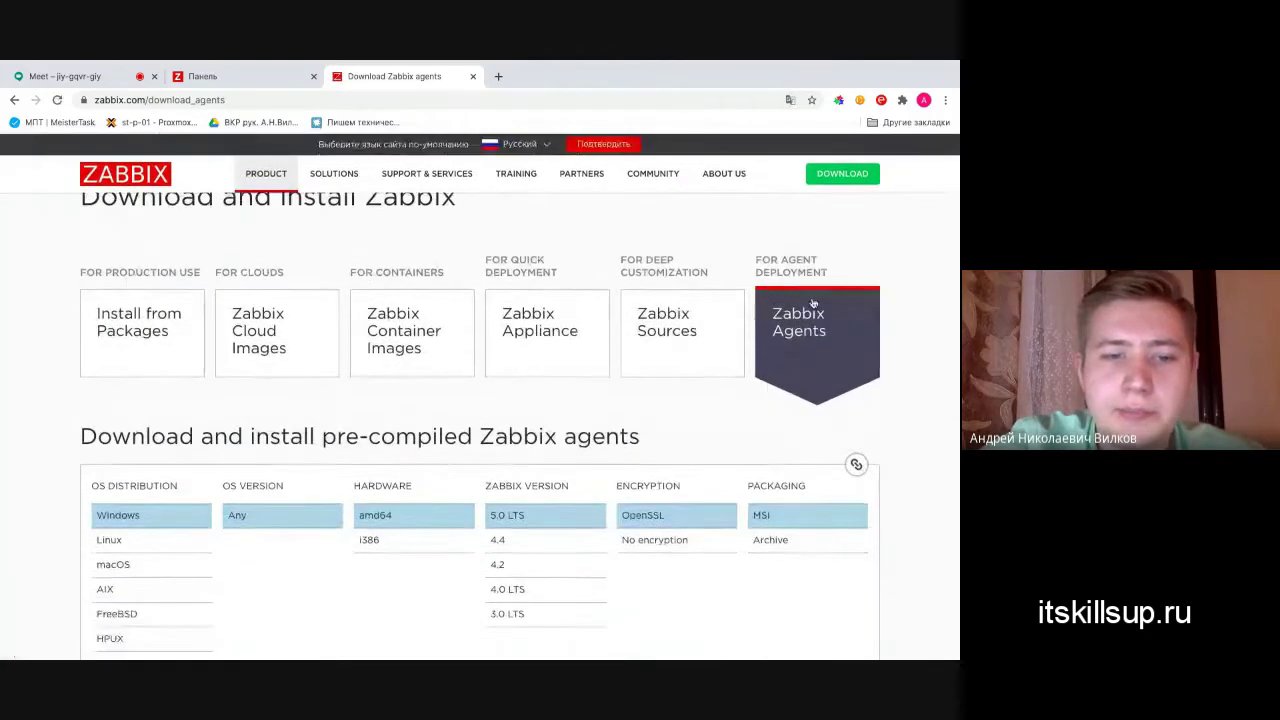
scroll(813, 303, "down", 1)
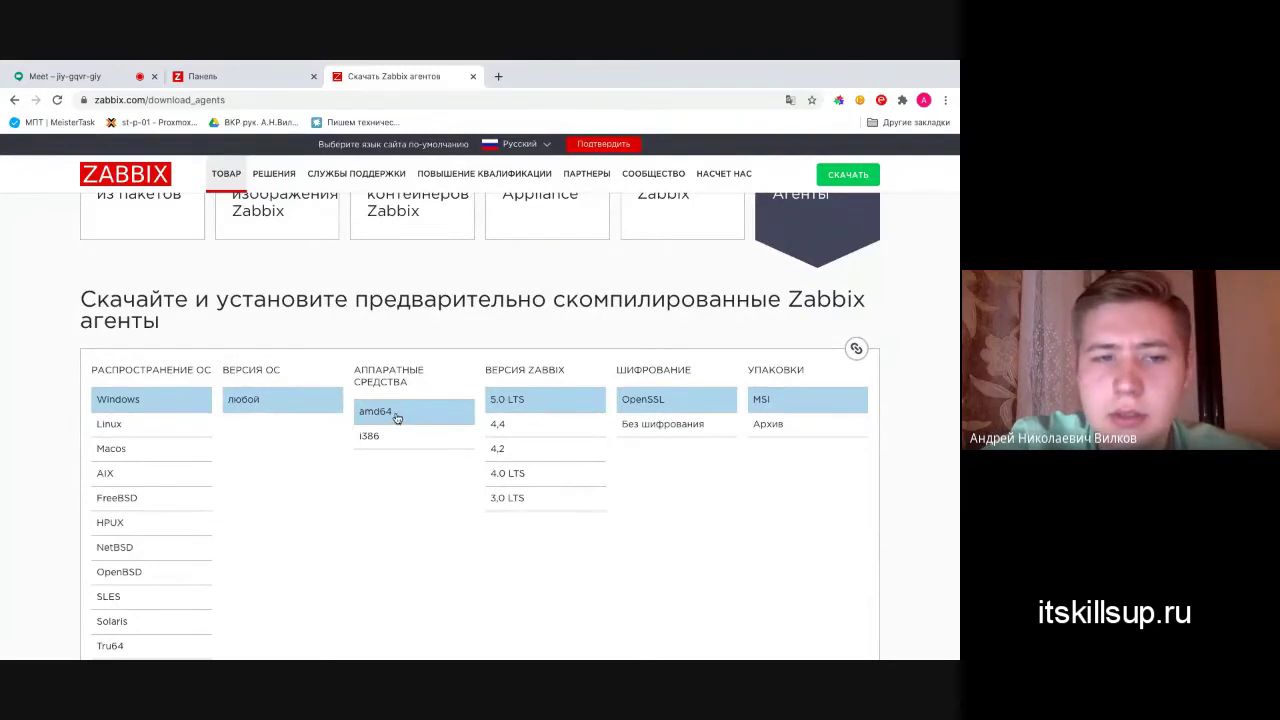
- Compare the Archive and MSI packaging for the Windows amd64 agent 5.0 LTS with OpenSSL, and choose MSI
scroll(396, 418, "down", 1)
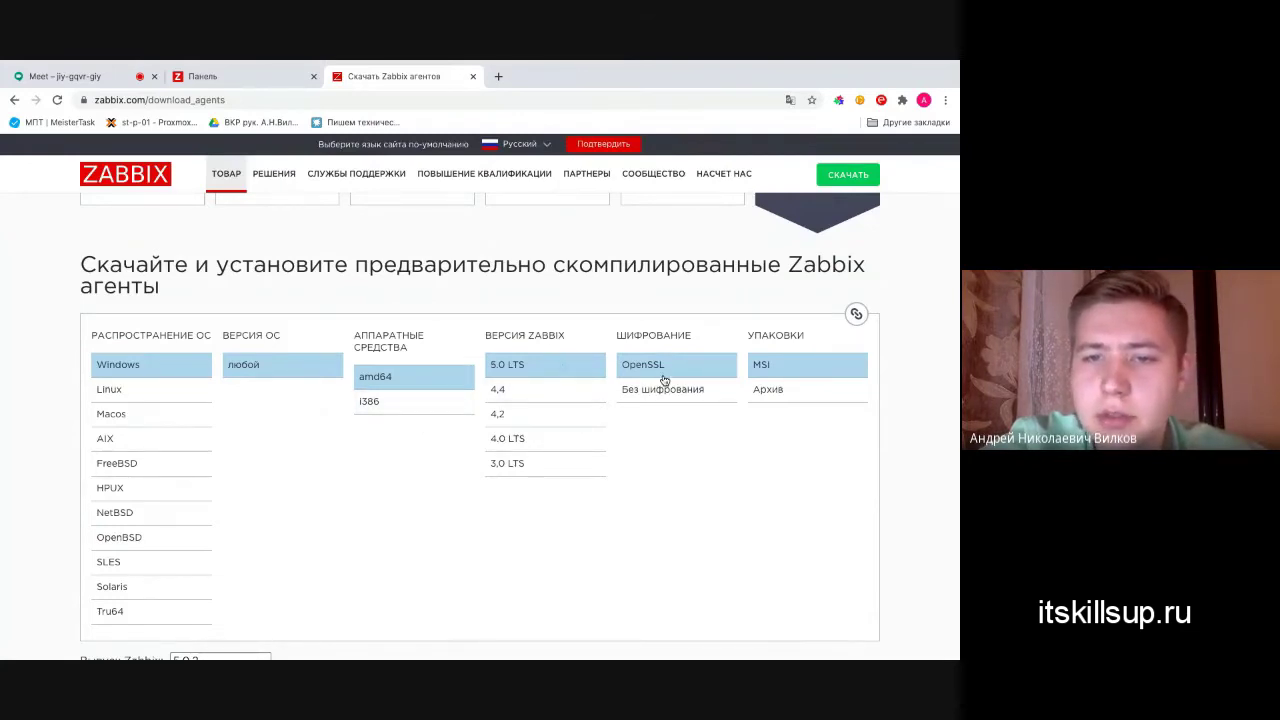
left_click(801, 392)
left_click(800, 368)
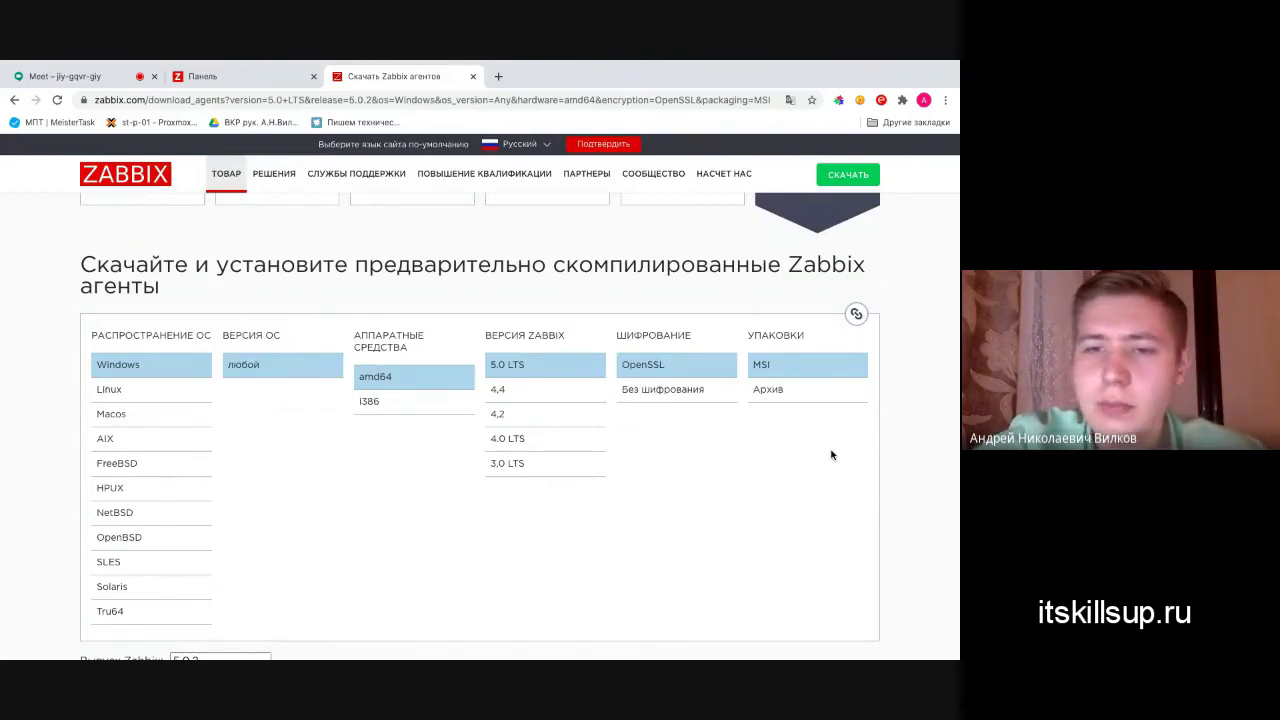
scroll(831, 455, "down", 1)
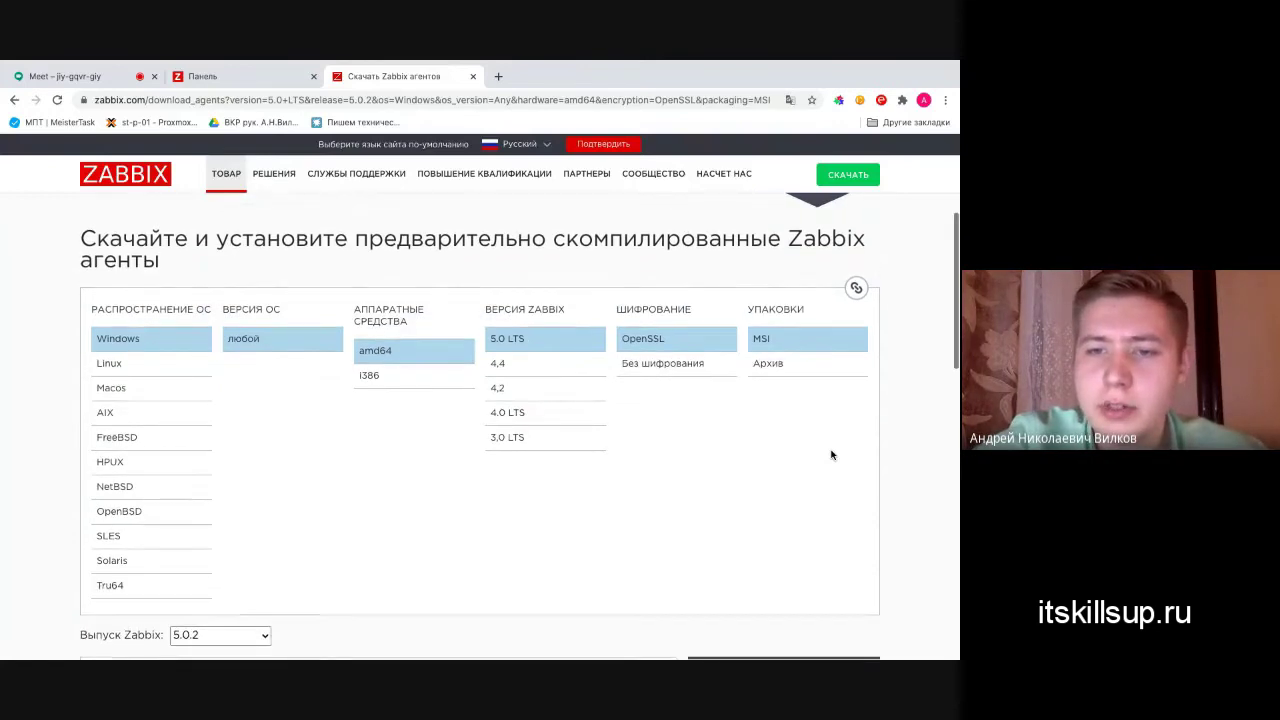
left_click(826, 375)
left_click(815, 340)
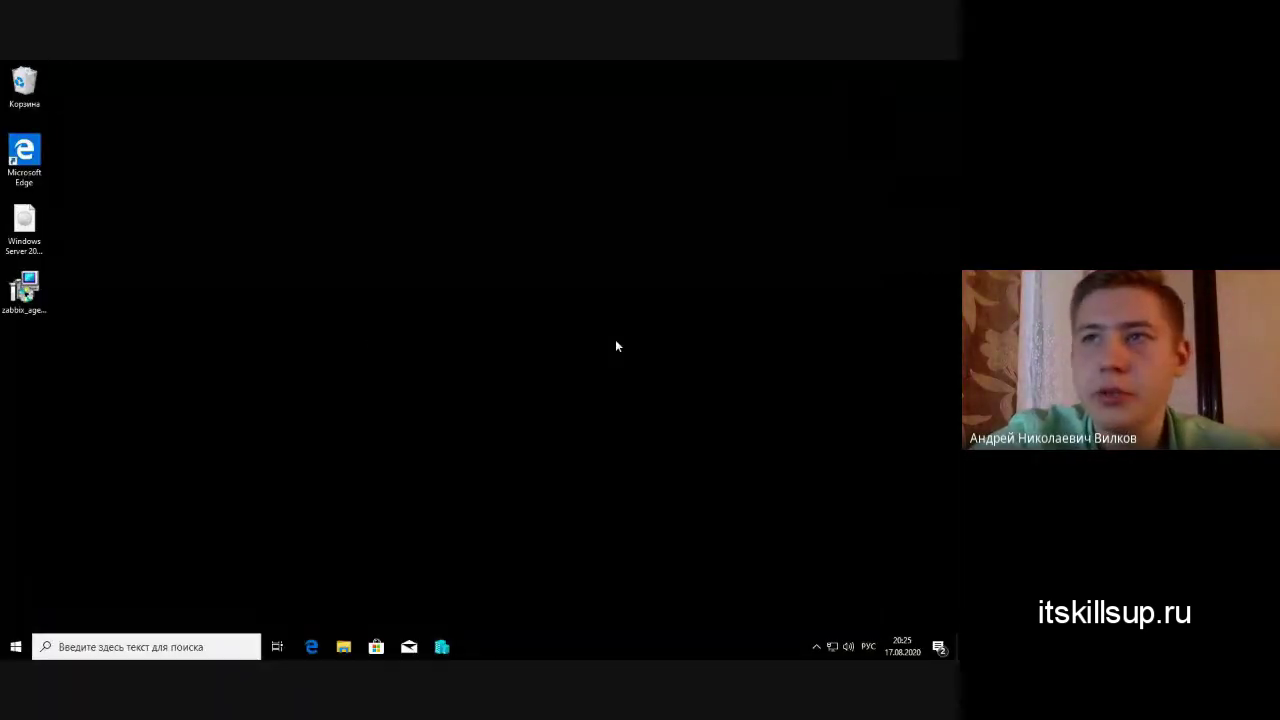
- Switch to the Windows desktop and move the zabbix_agent-5.0.2-windows-amd64-openssl installer to a free spot away from the other icons
left_click(24, 292)
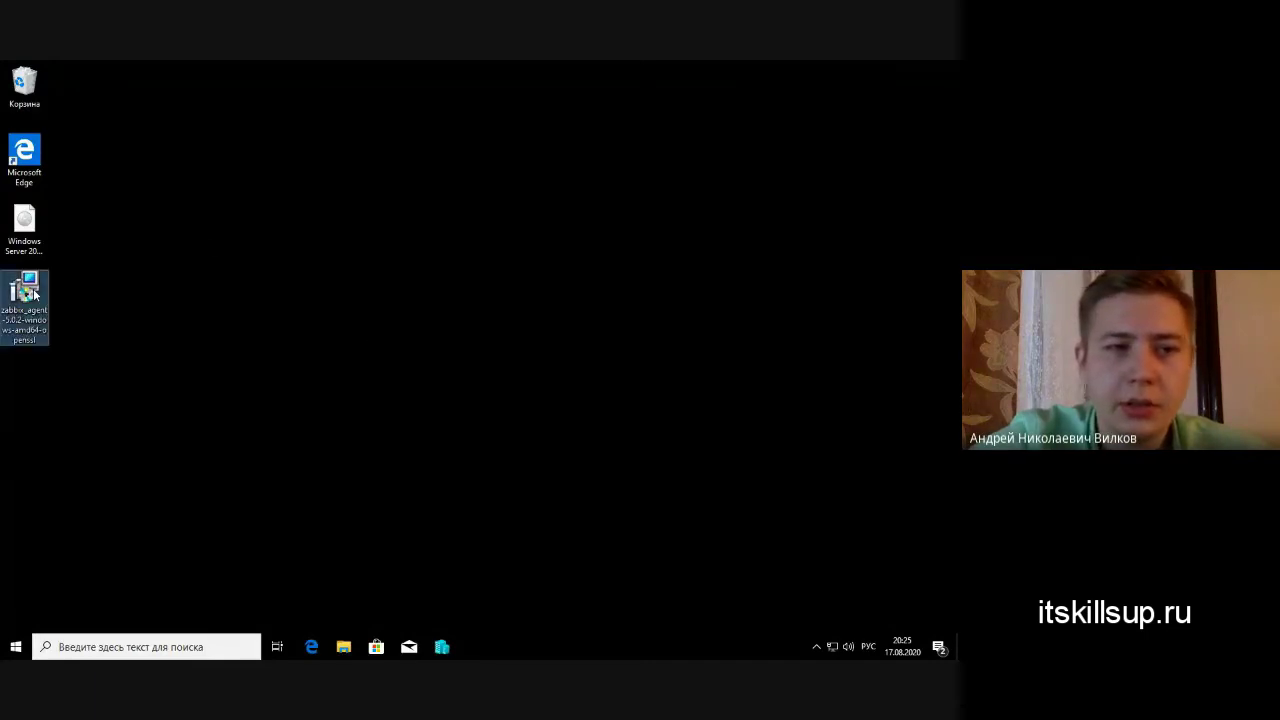
left_click_drag(137, 254, 174, 225)
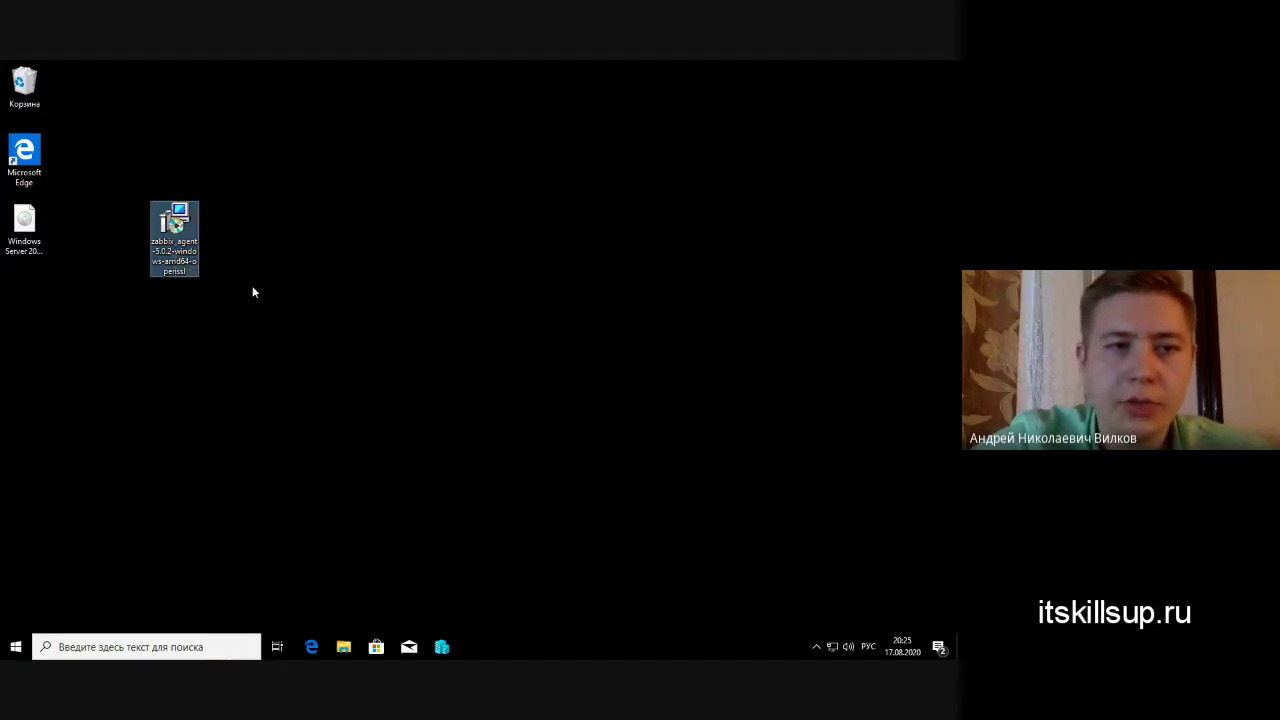
- Return to the agent download page and switch the packaging to Archive and back to MSI
key("super+Tab")
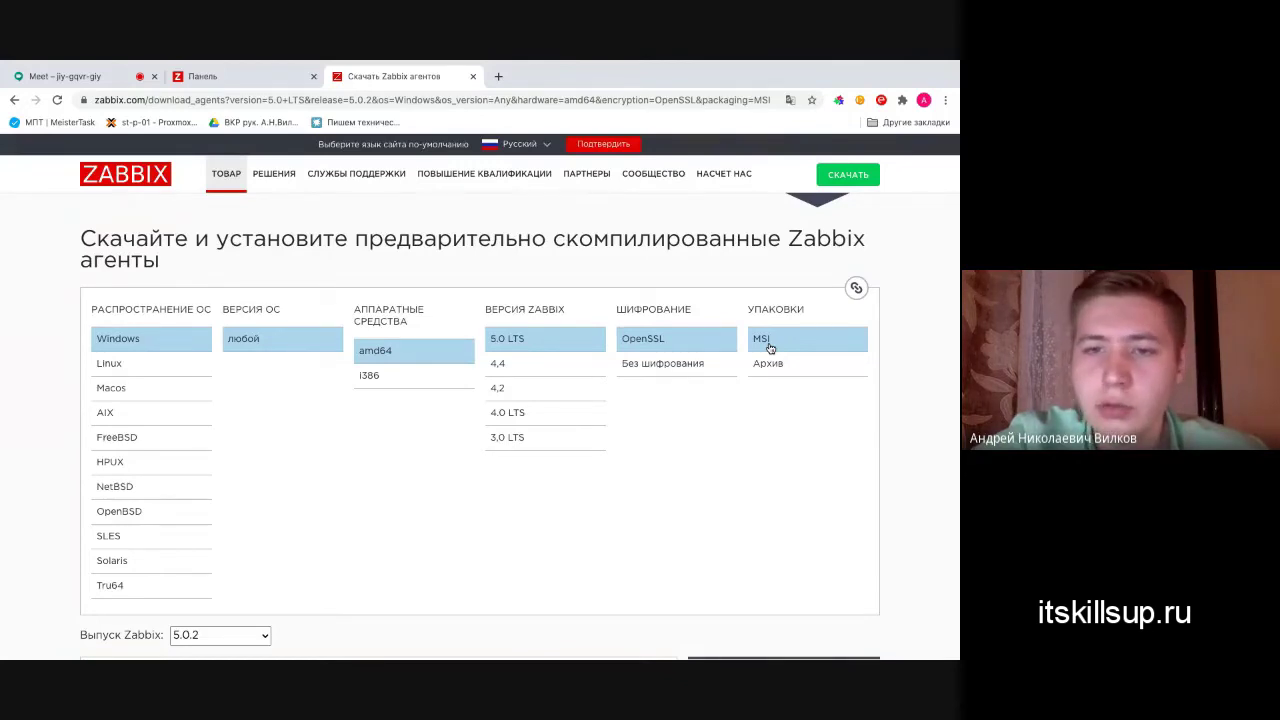
left_click(779, 374)
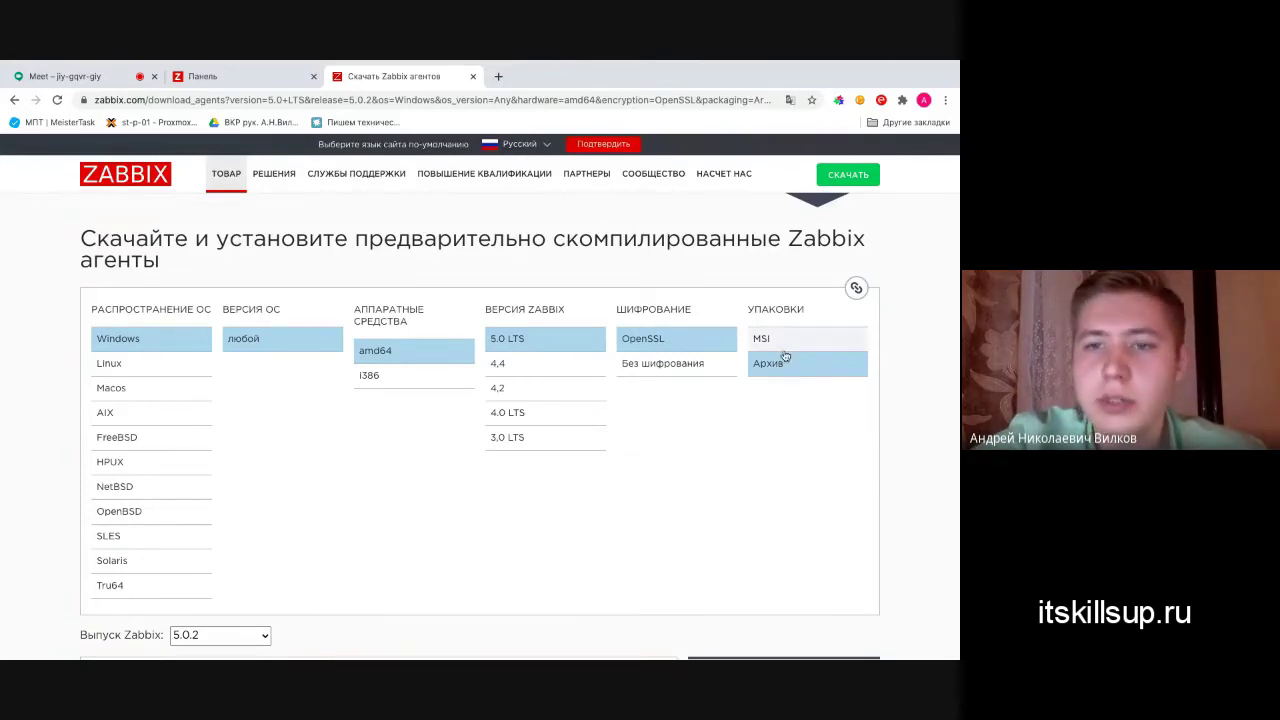
left_click(784, 350)
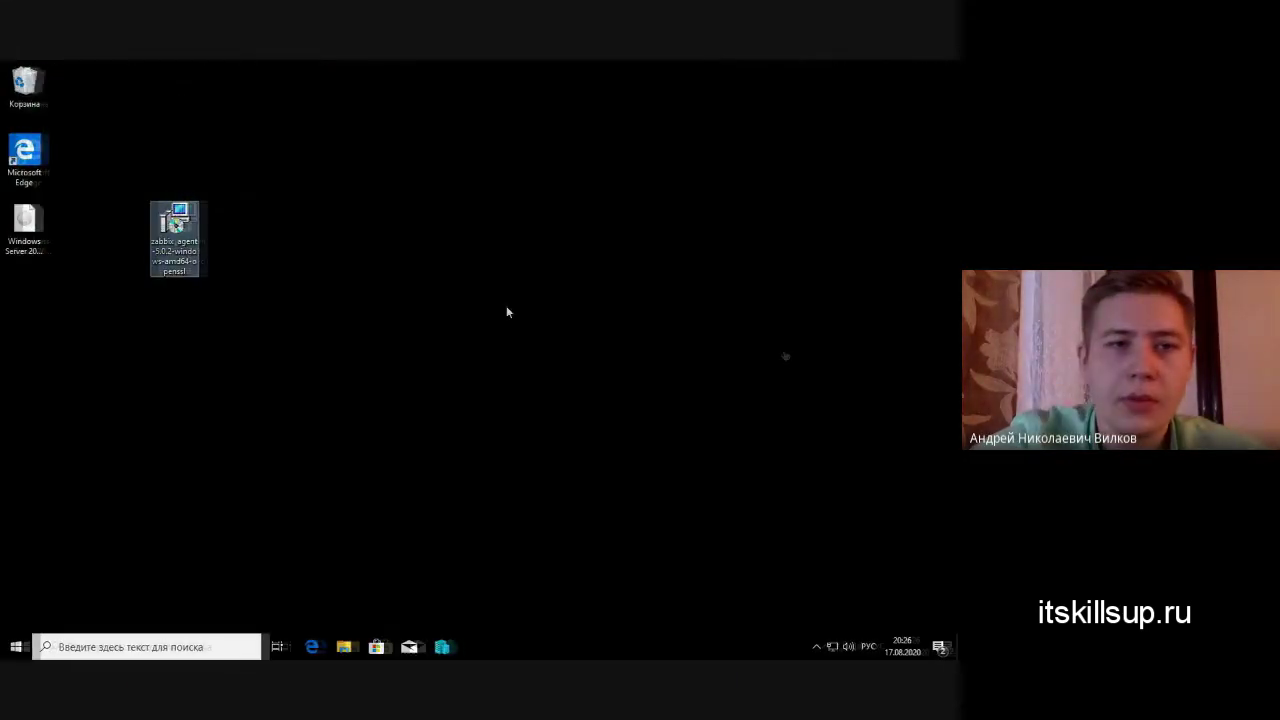
- Launch the Zabbix Agent installer from the Windows desktop, accept the license agreement and continue to the service configuration
double_click(177, 214)
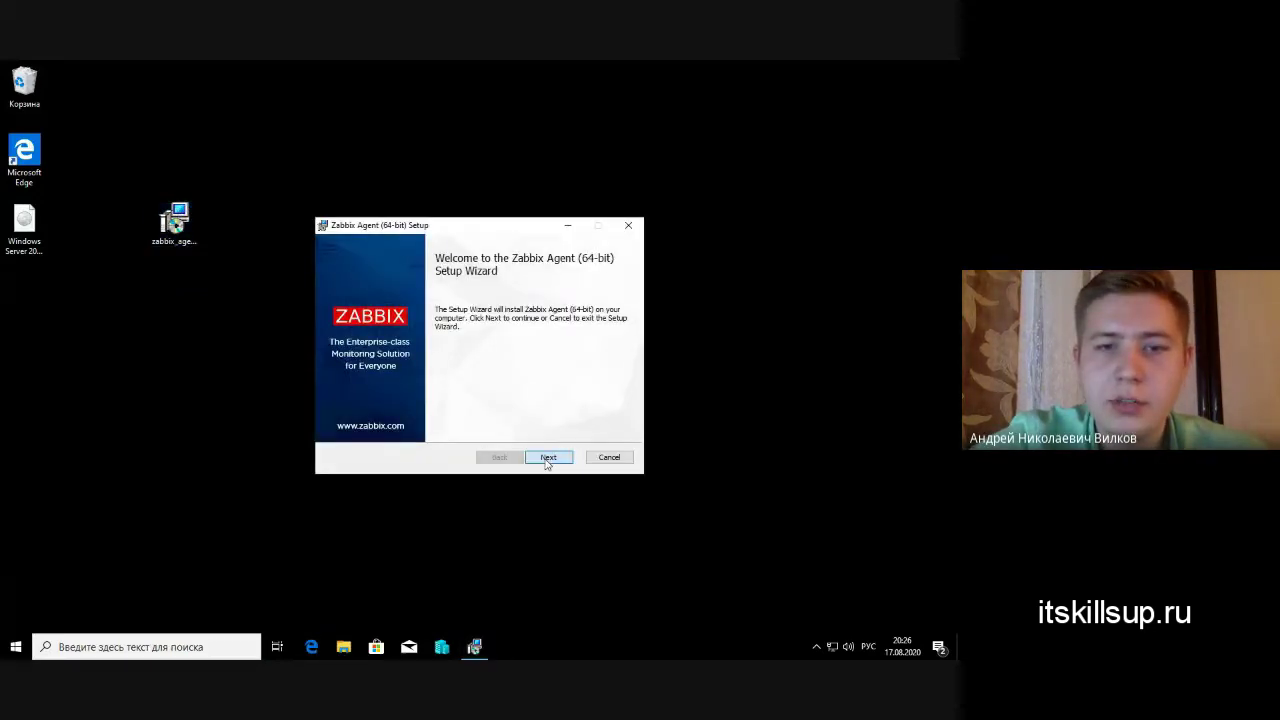
left_click(547, 459)
left_click(425, 430)
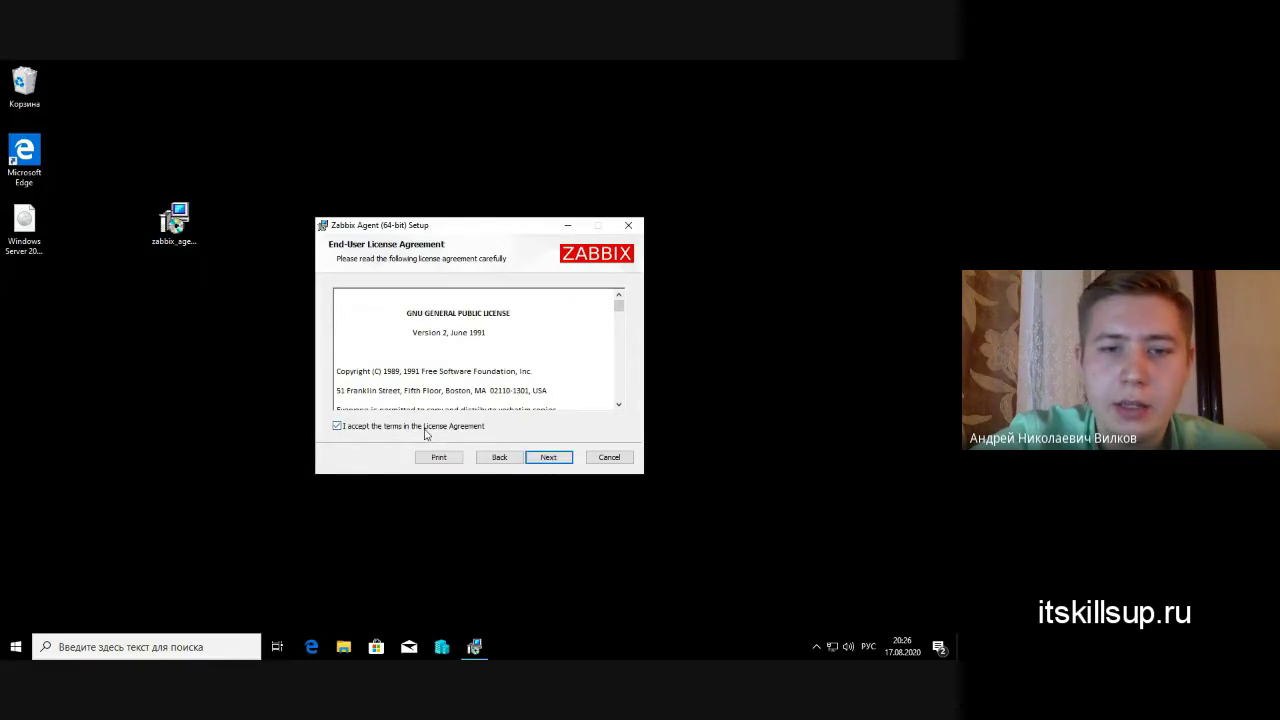
left_click(548, 457)
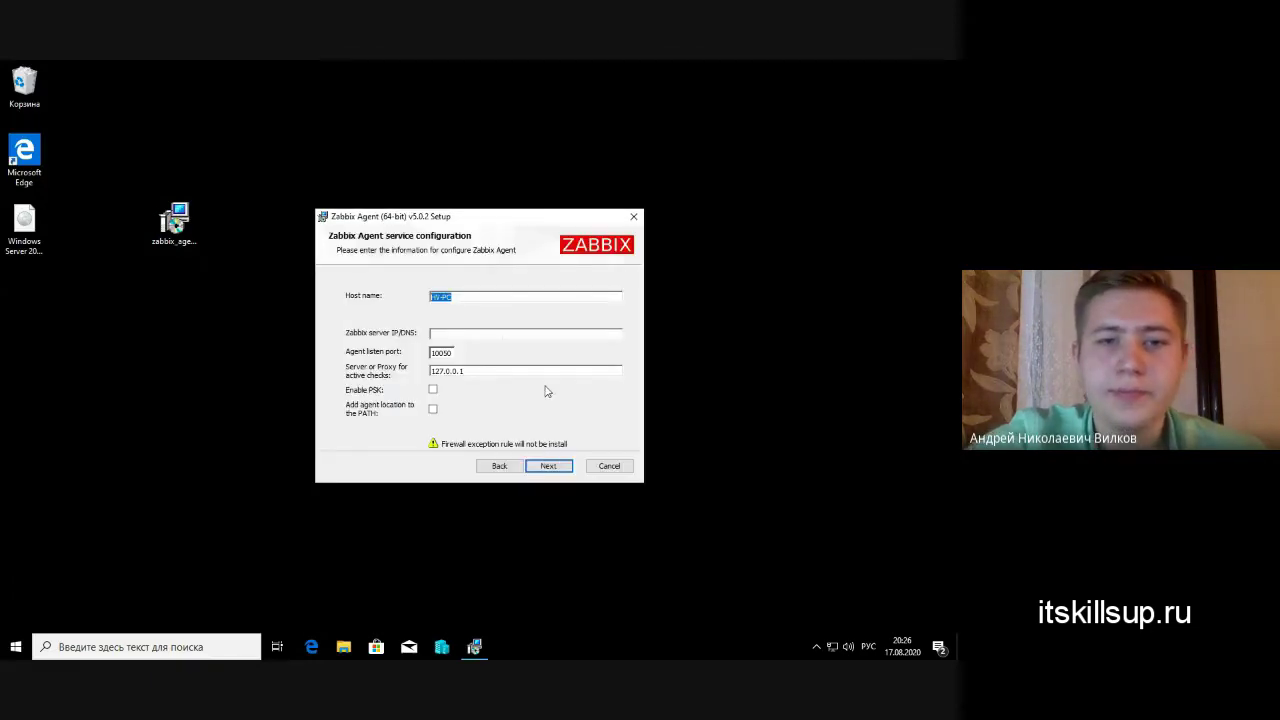
- Set the Zabbix server IP to 192.168.1.5 in the agent service configuration and highlight the agent listen port
left_click(494, 333)
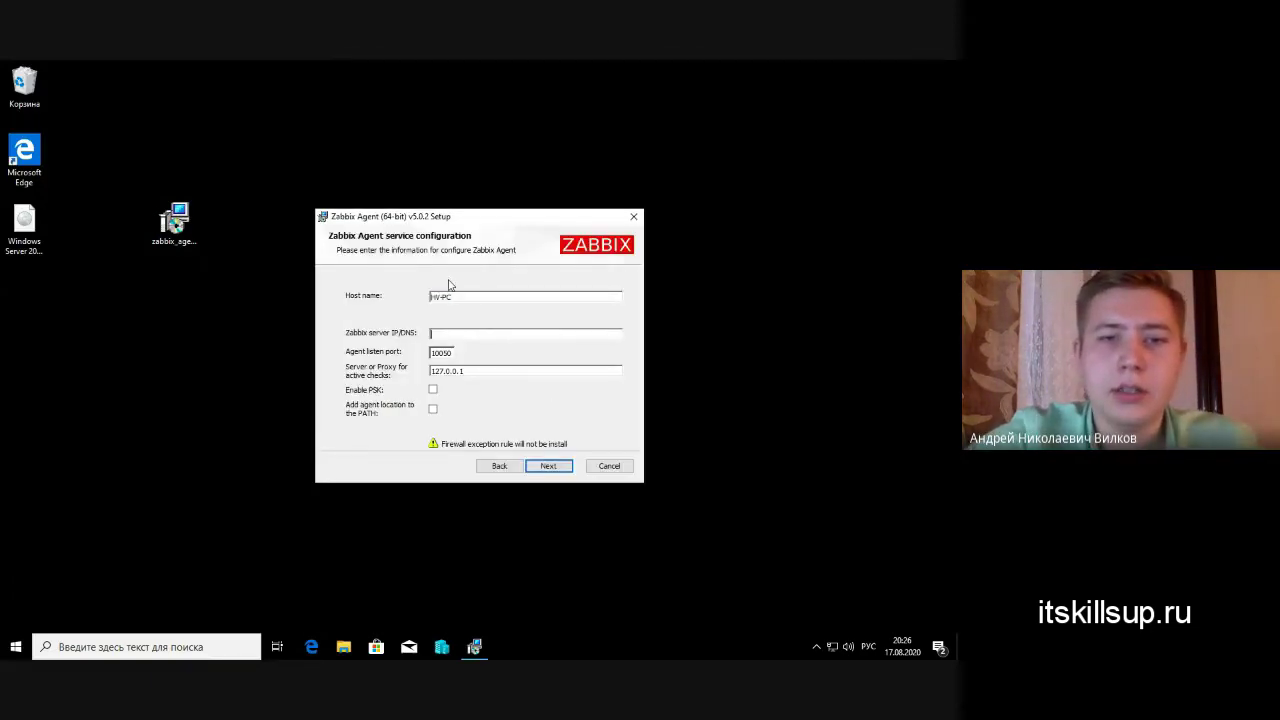
left_click_drag(462, 297, 430, 297)
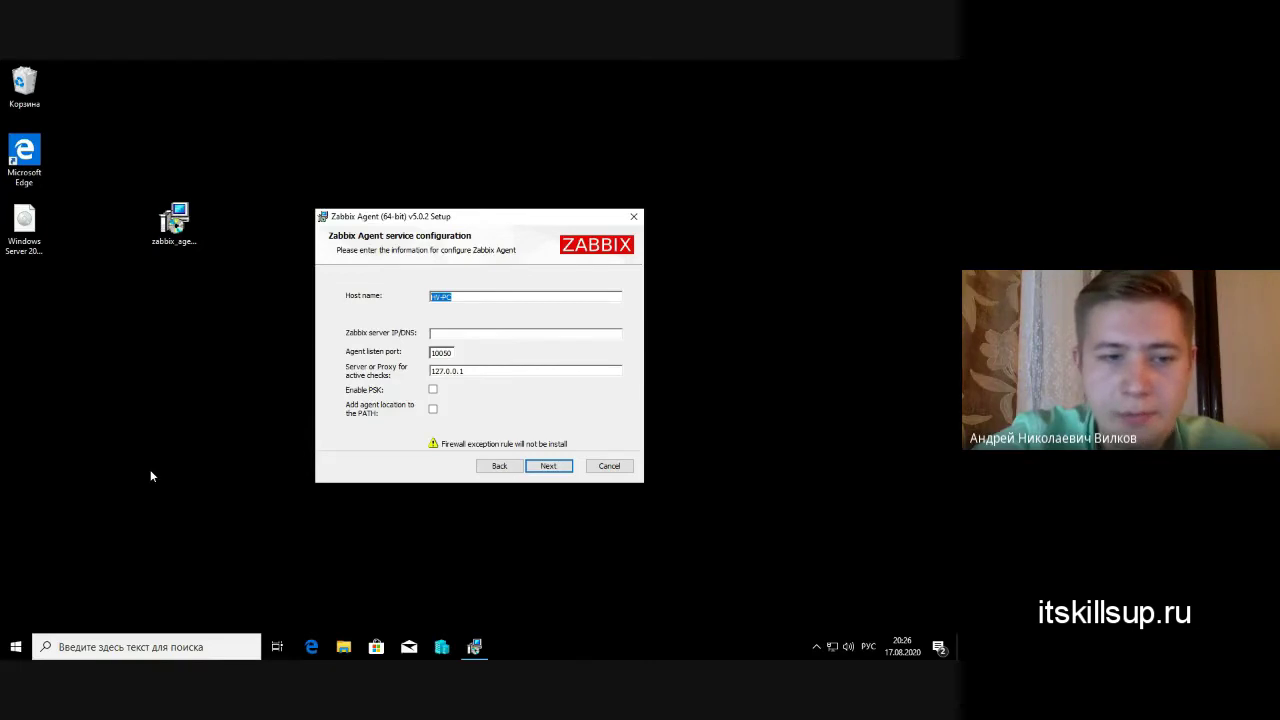
left_click(462, 335)
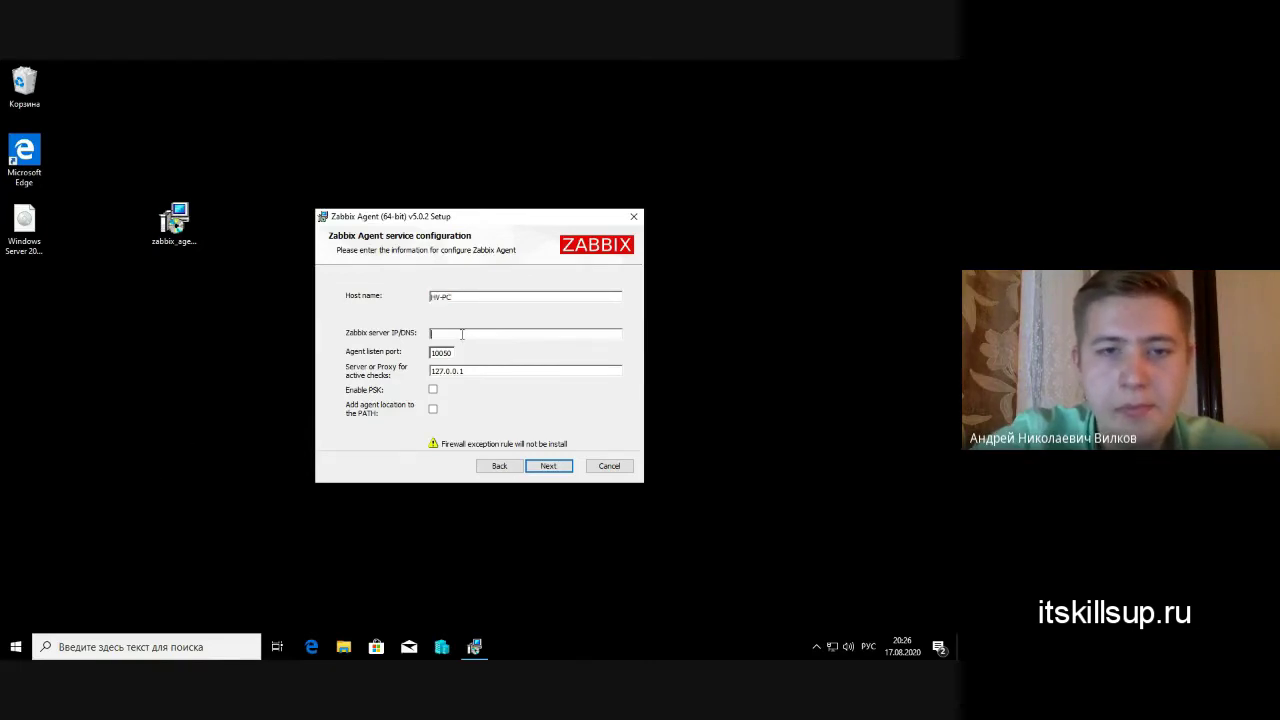
type("19")
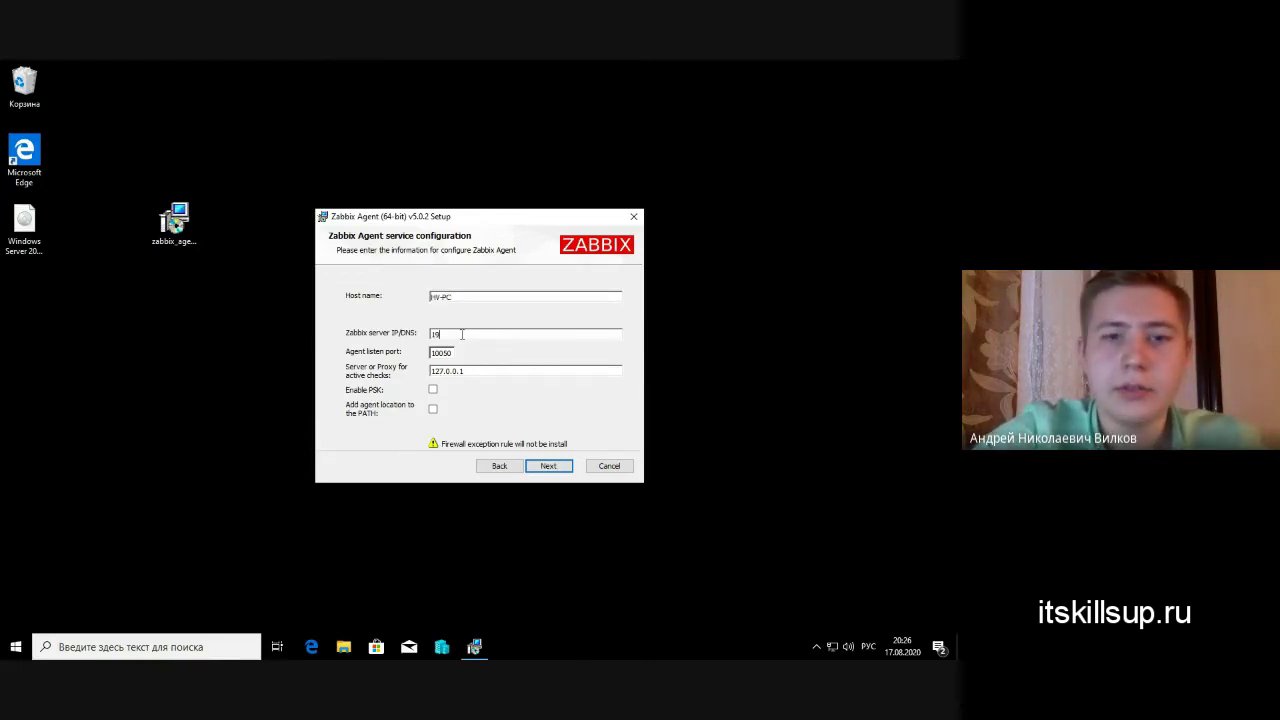
type("2ю")
key("BackSpace")
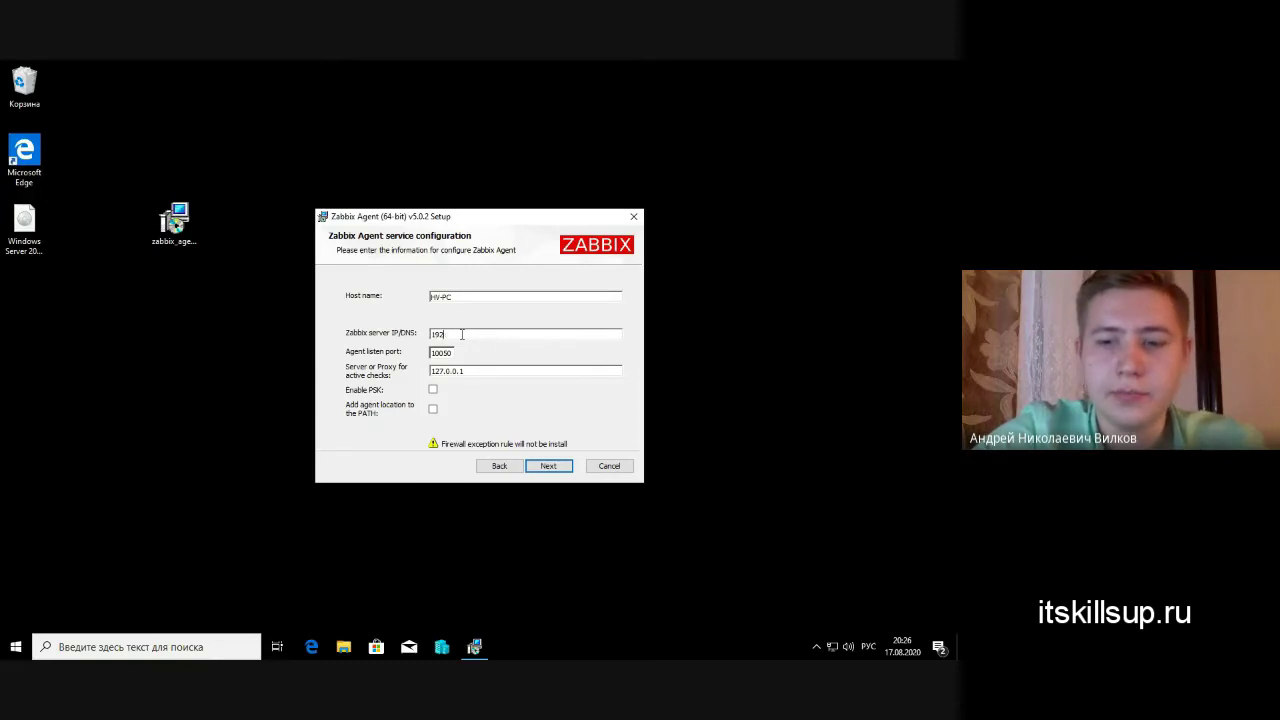
key("alt+shift")
type(".")
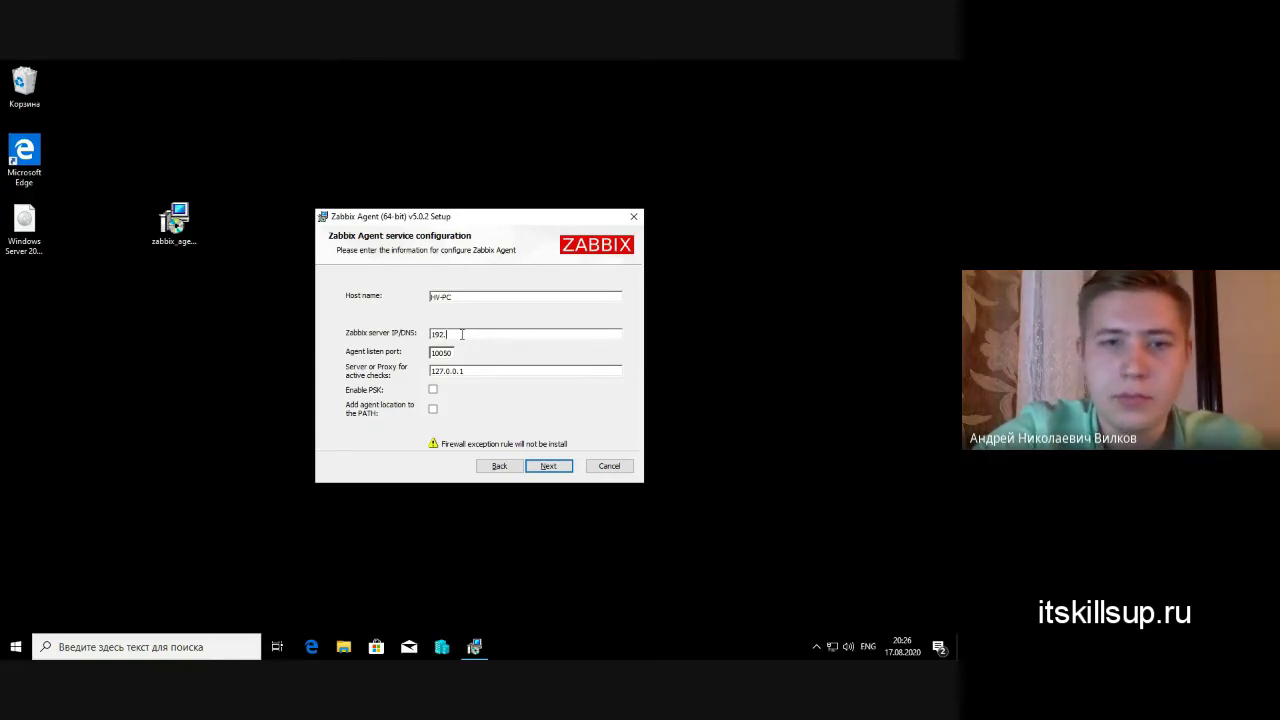
type("168")
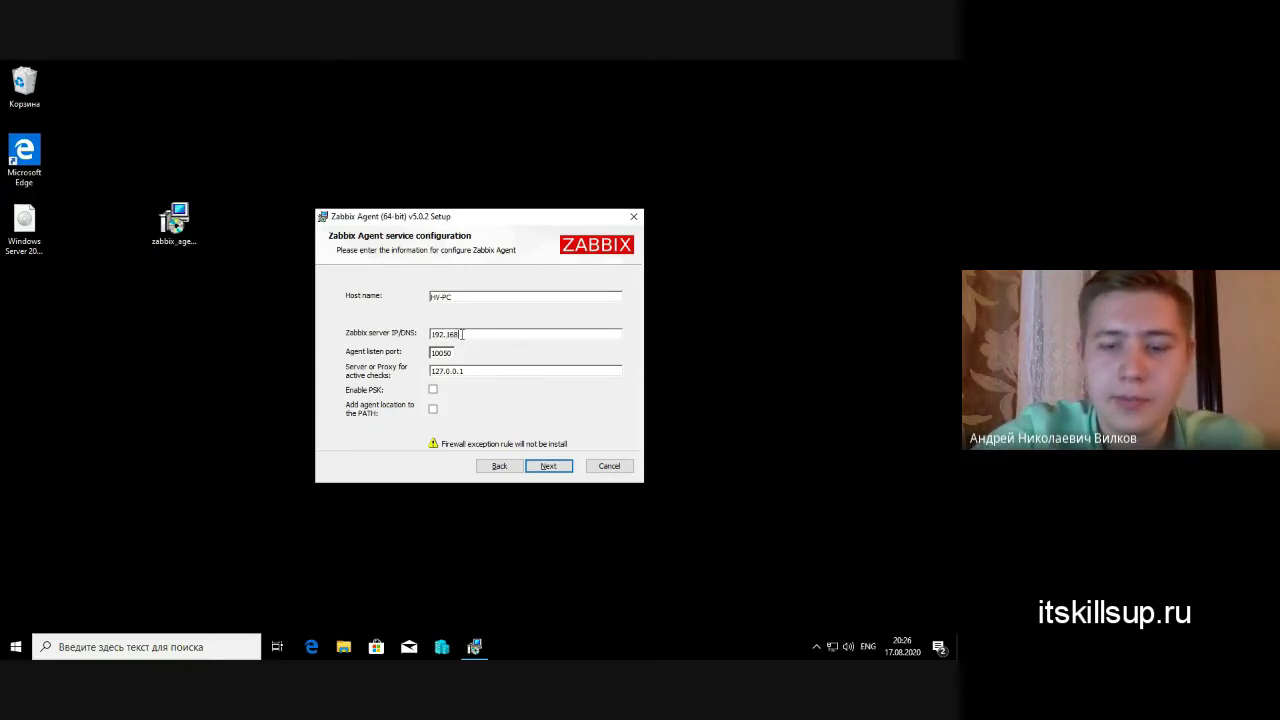
type(".")
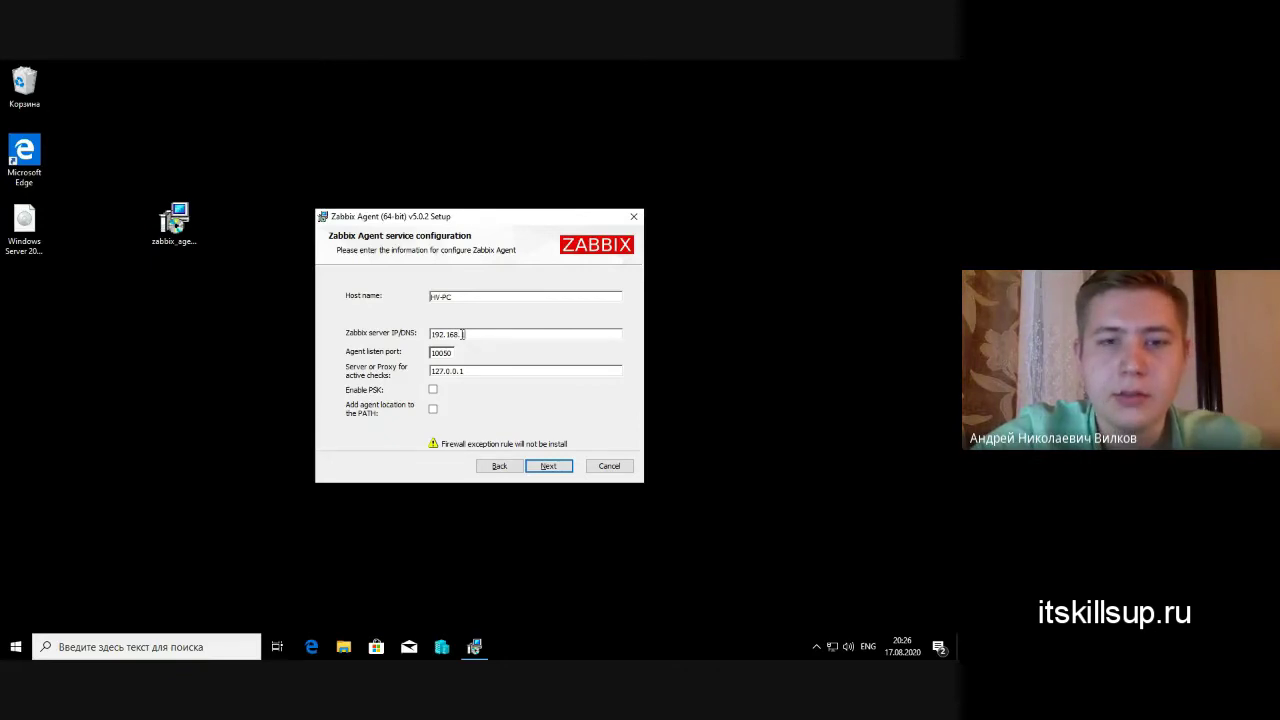
type("1.5")
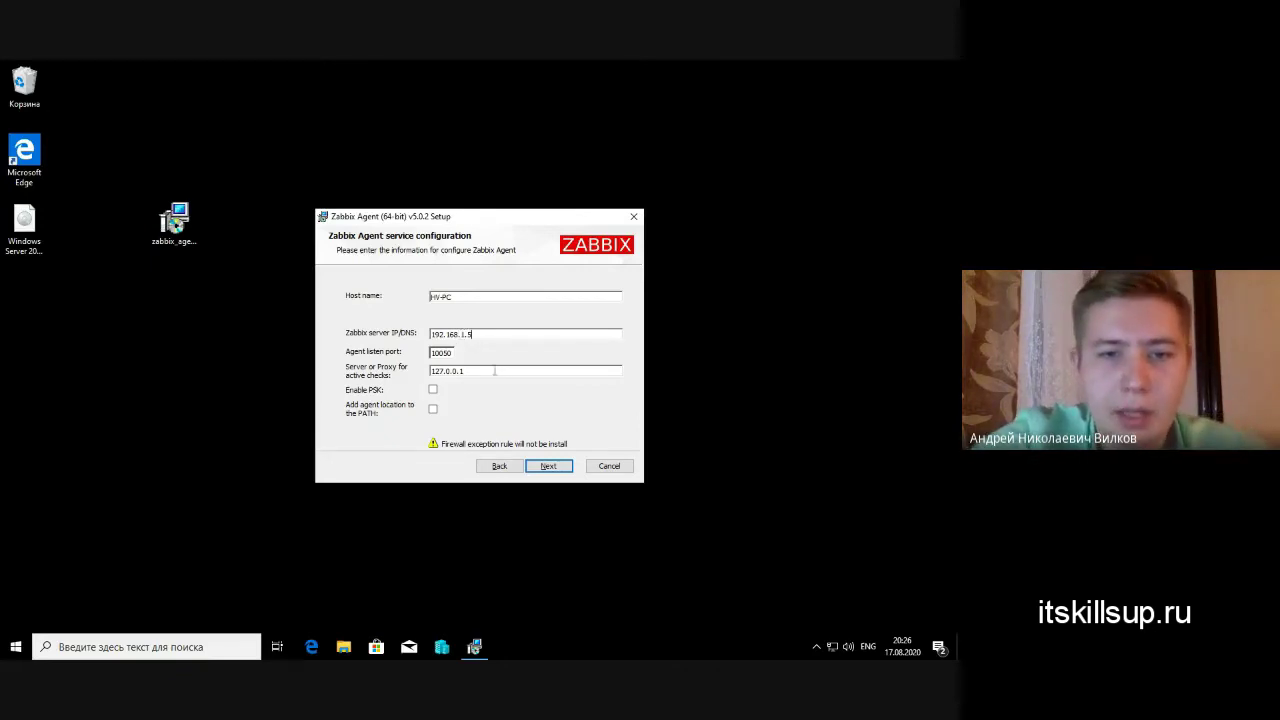
double_click(450, 354)
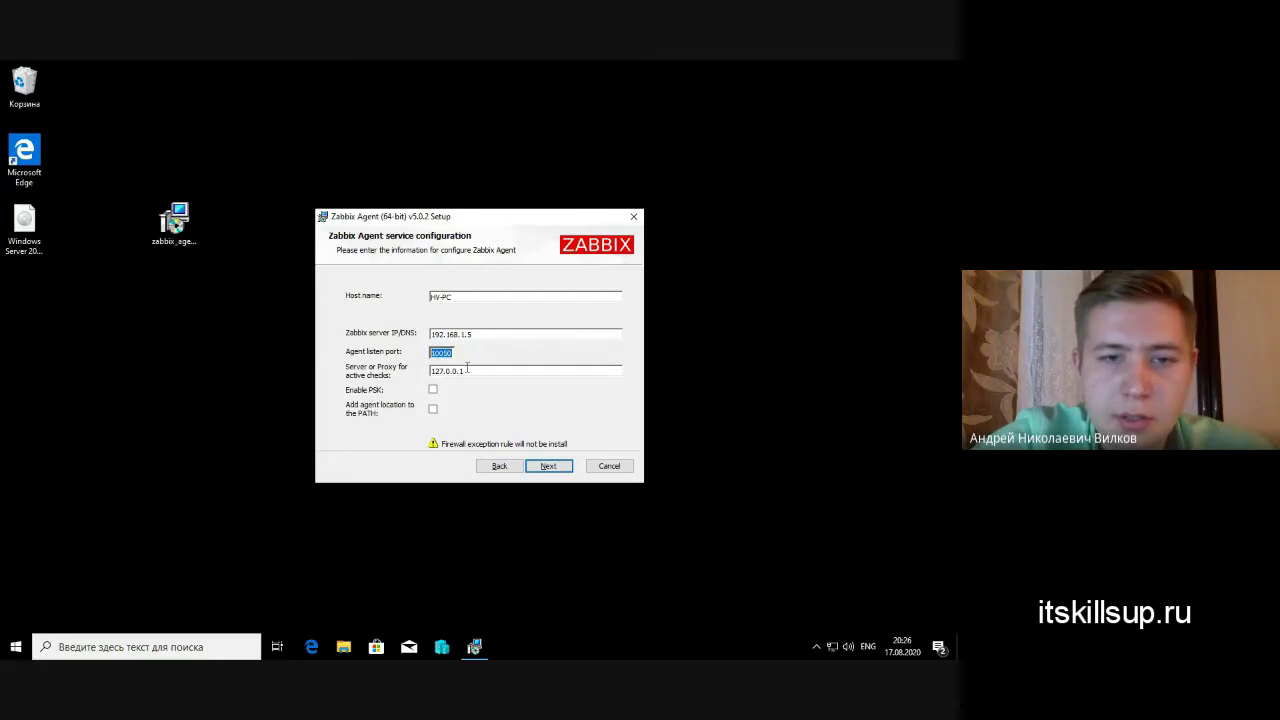
- Review the agent listen port and active checks server, install Zabbix Agent with the default features and location, allow the system changes and finish the setup wizard
key("Tab")
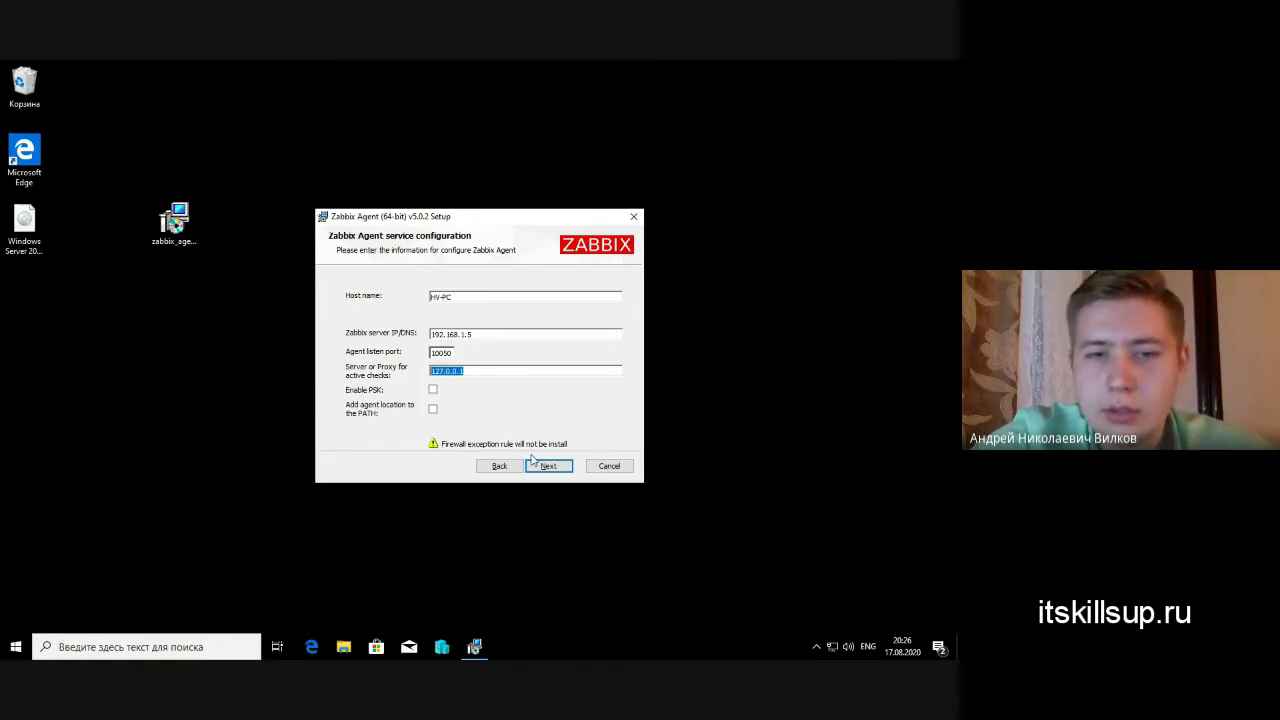
left_click(453, 352)
left_click_drag(447, 352, 423, 357)
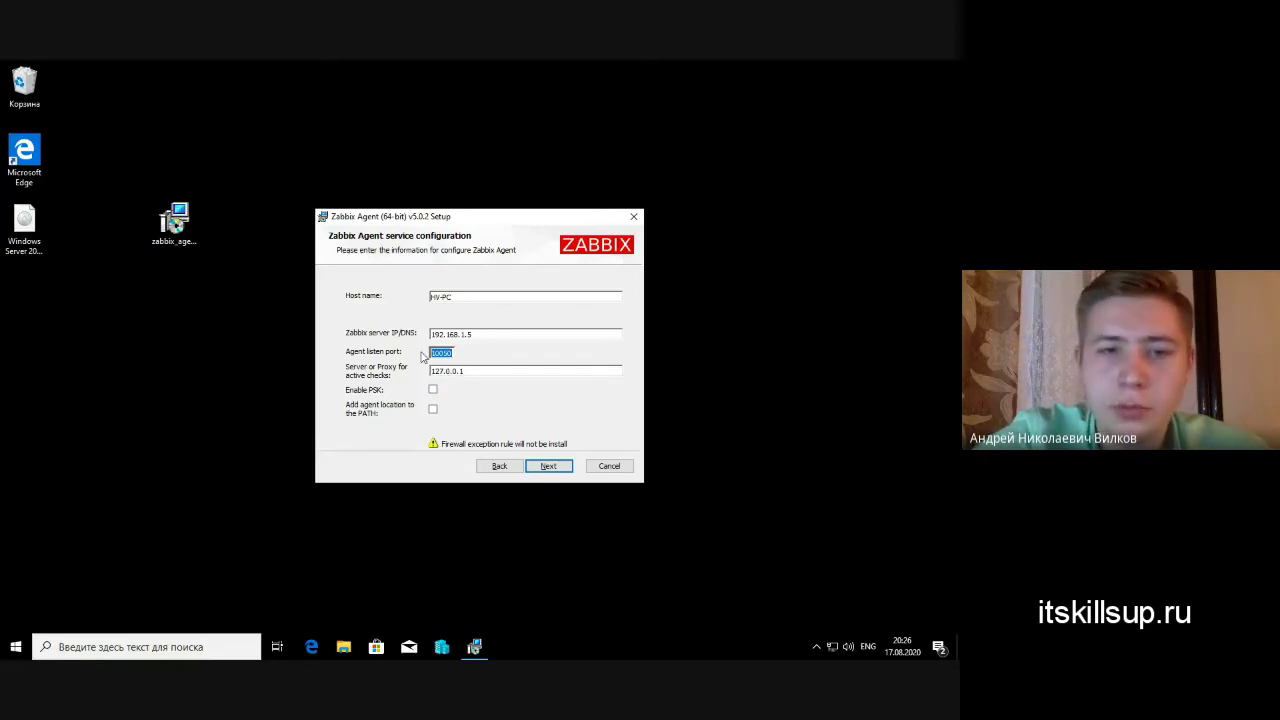
left_click(540, 470)
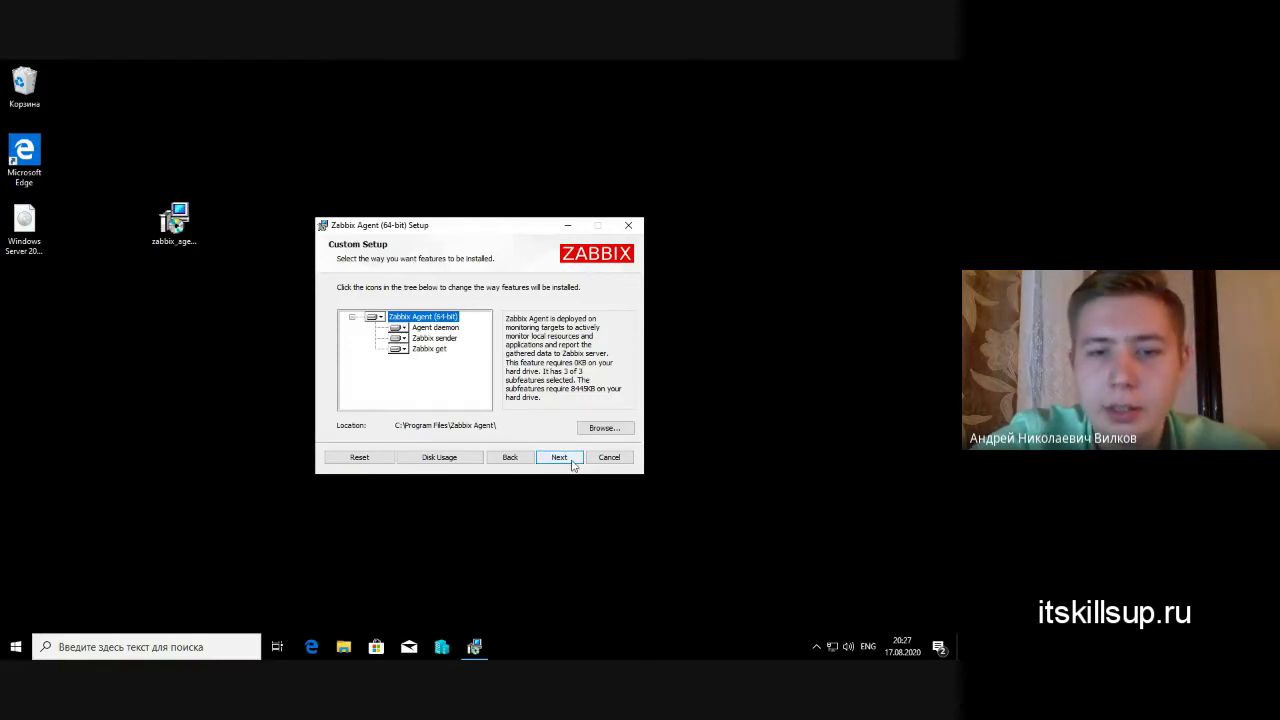
left_click(571, 461)
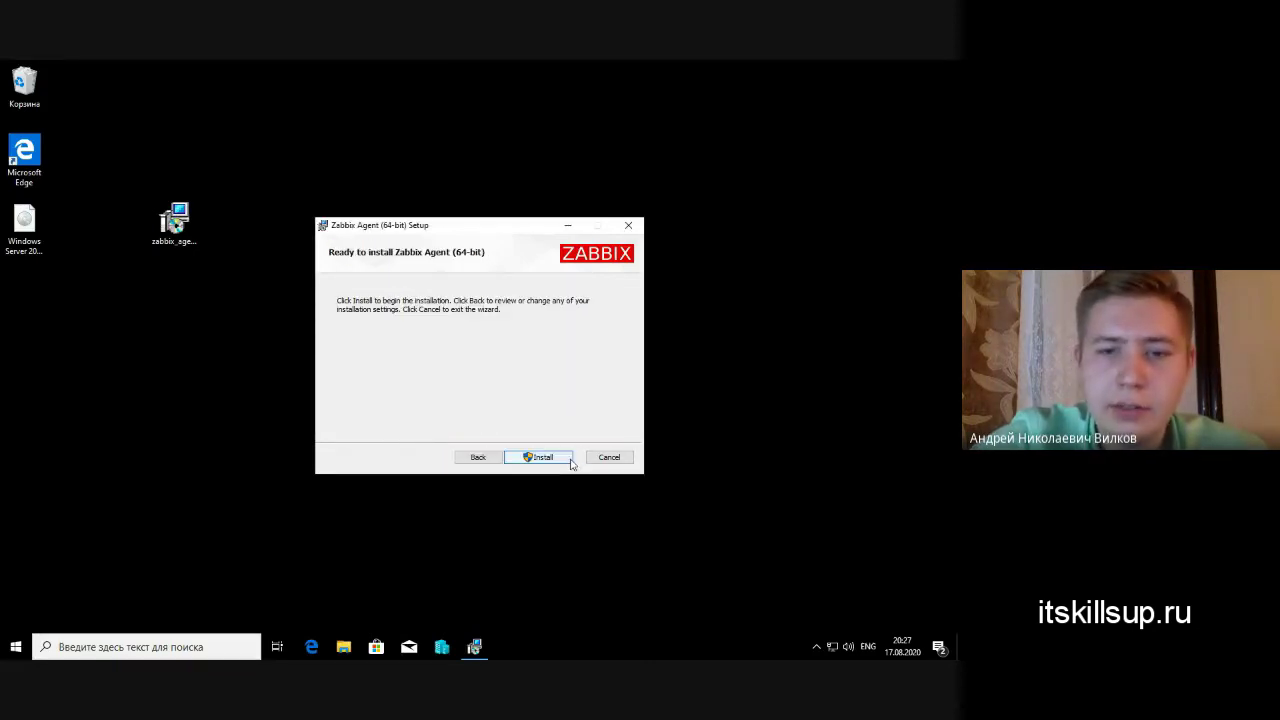
left_click(570, 459)
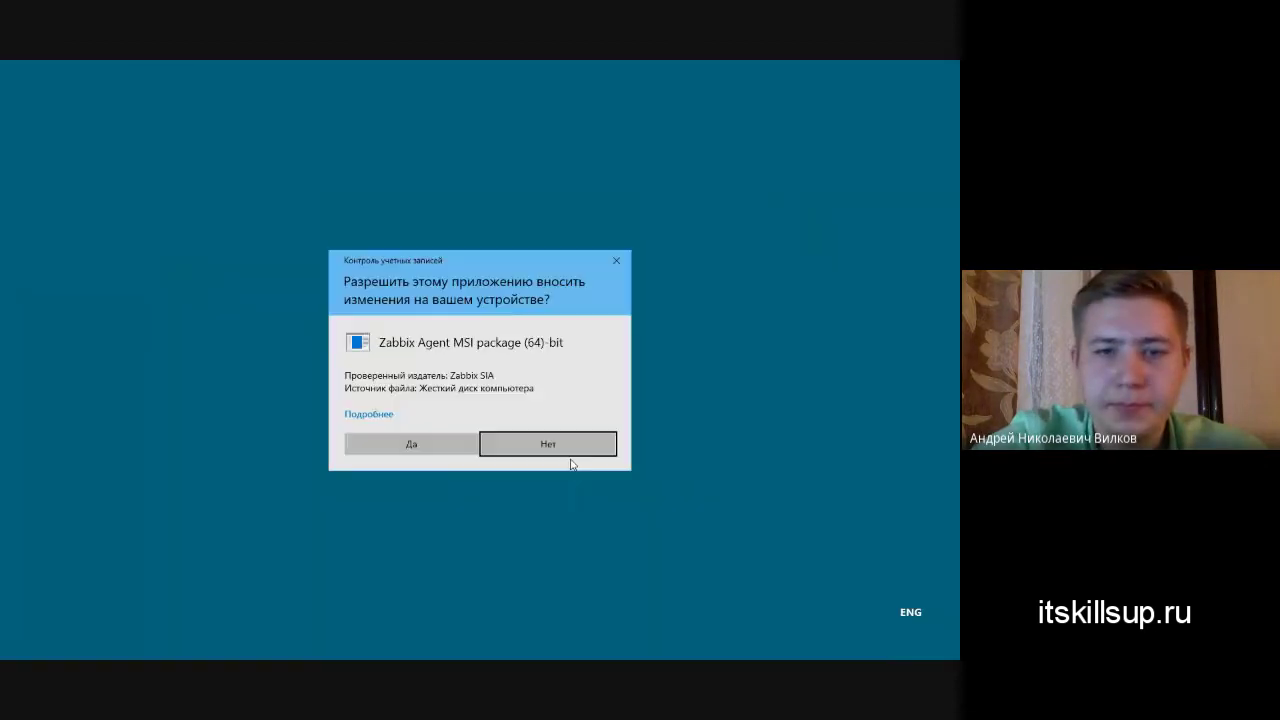
left_click(441, 447)
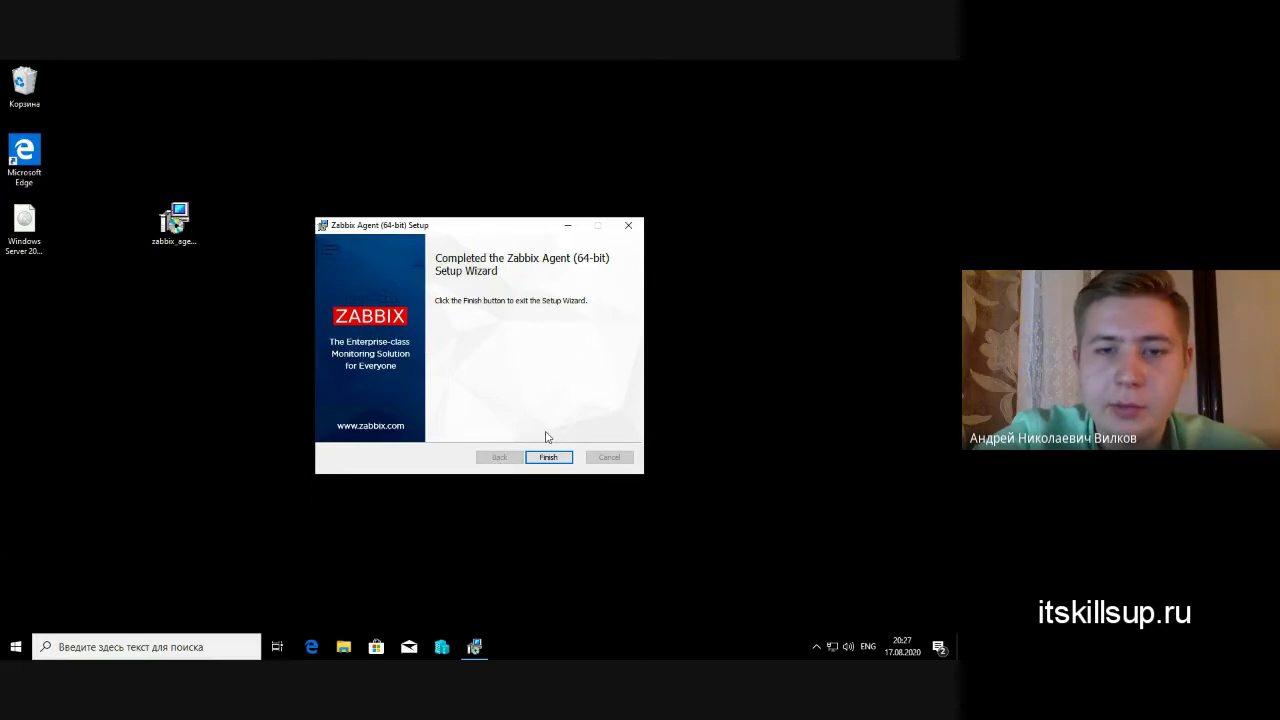
left_click(562, 458)
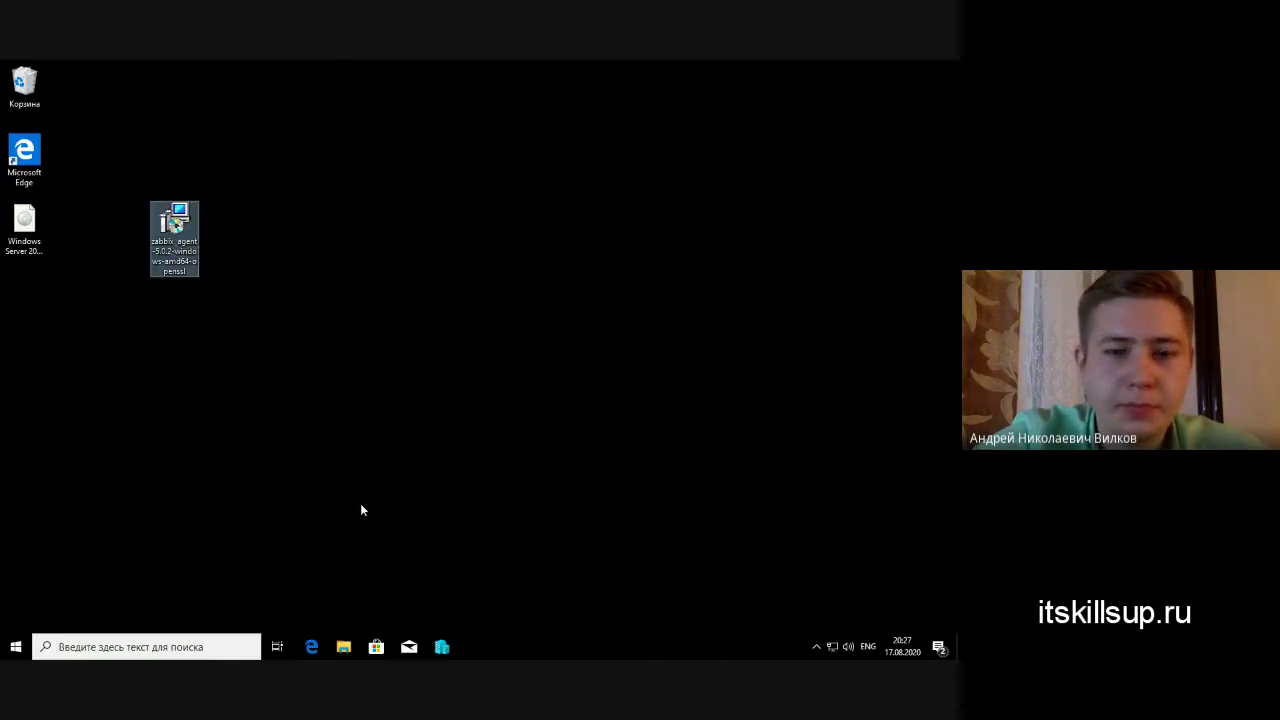
- Find the Windows administrative tools by searching for "адми" and launch the Services console from them
left_click(175, 647)
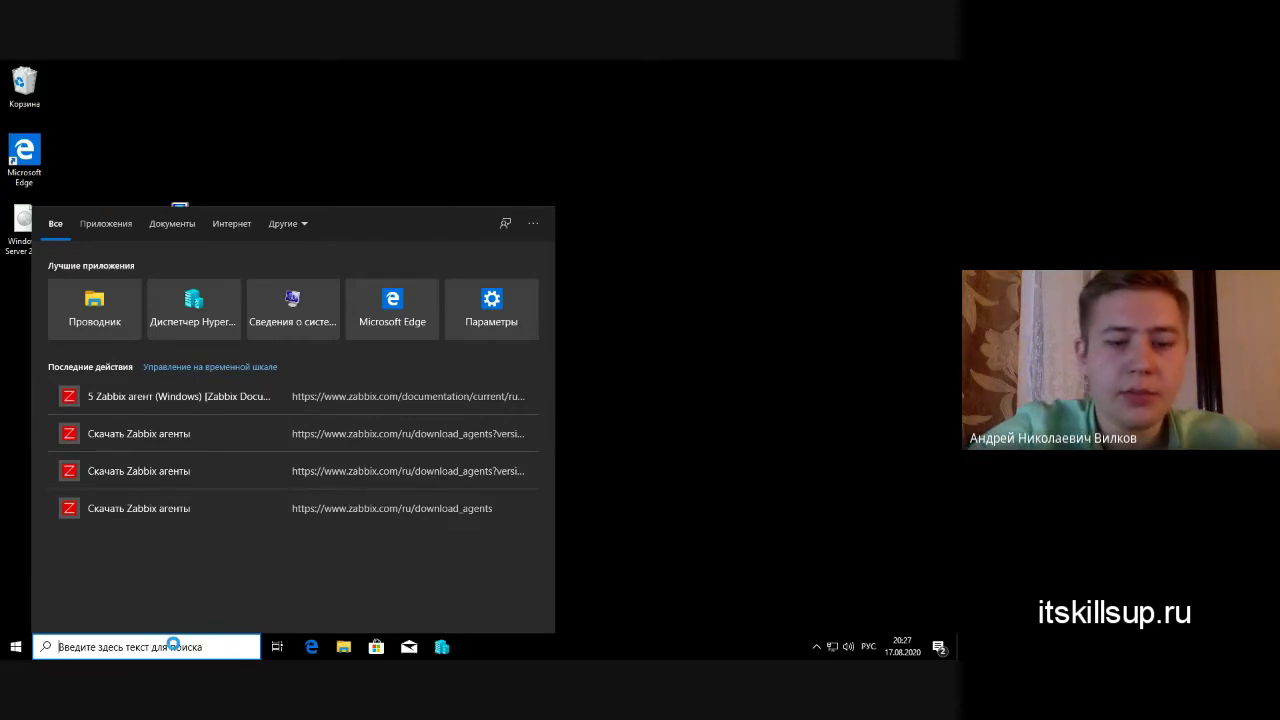
type("адми")
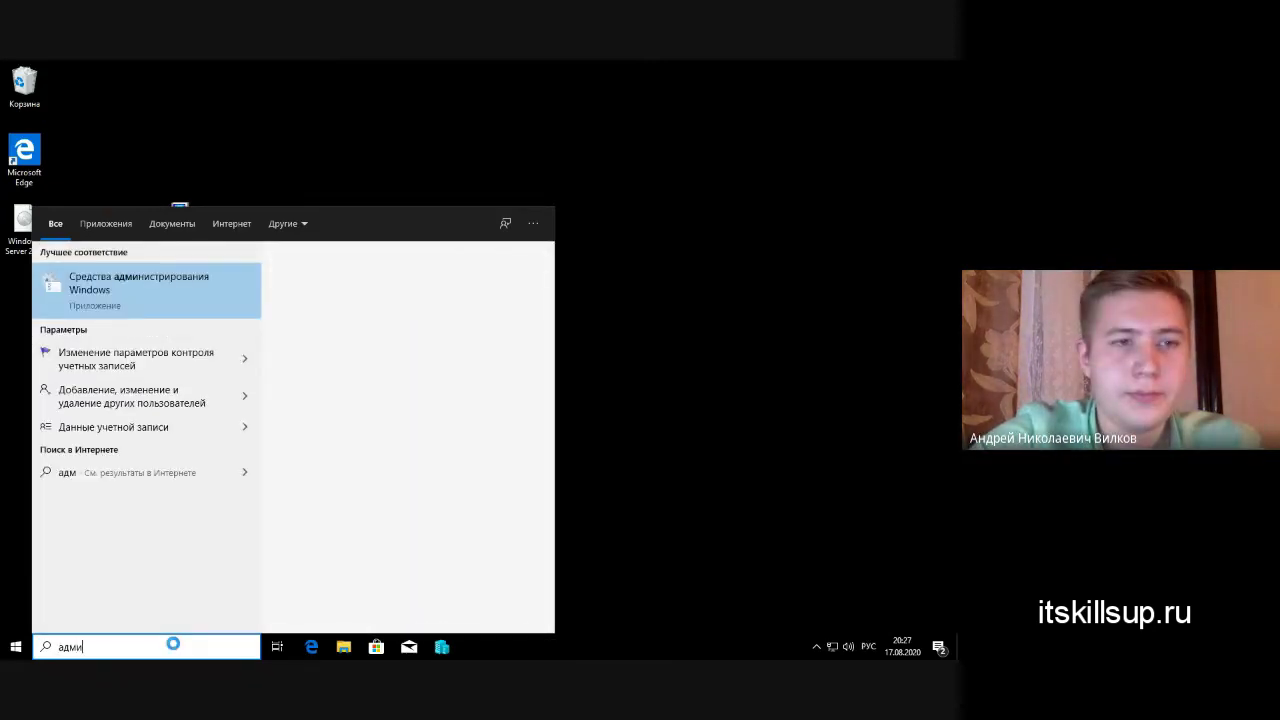
left_click(168, 288)
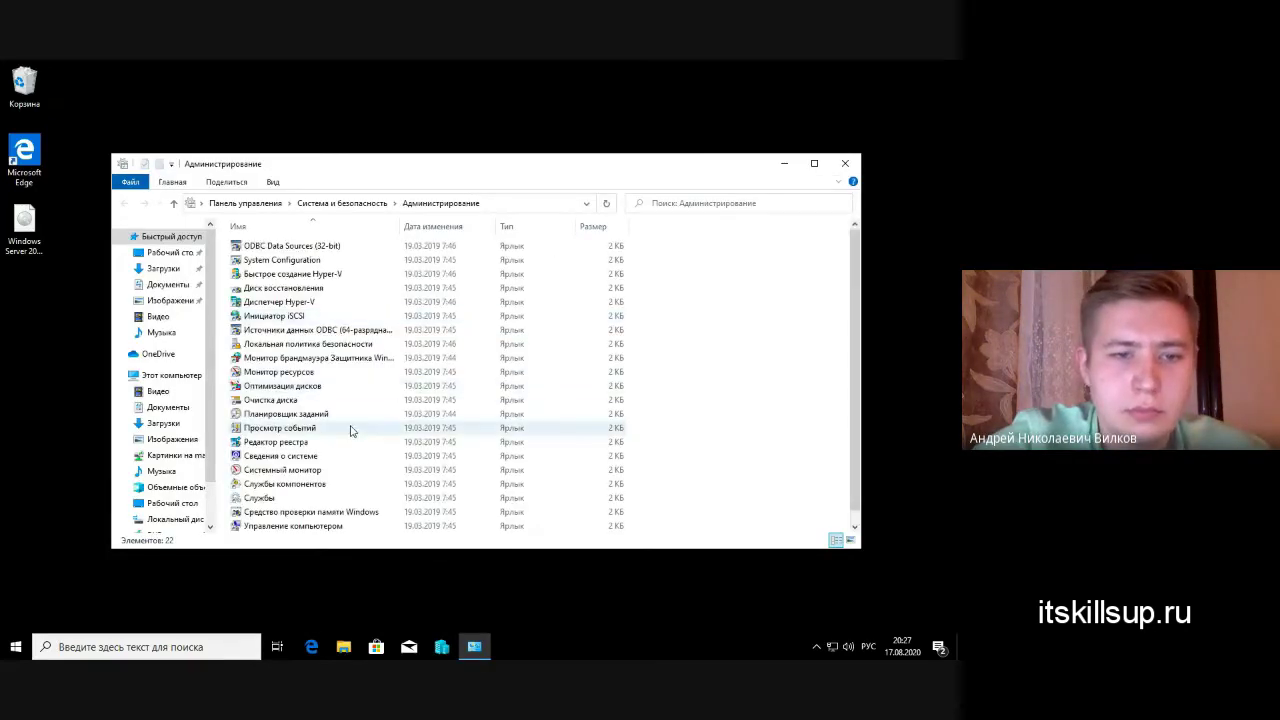
left_click(270, 499)
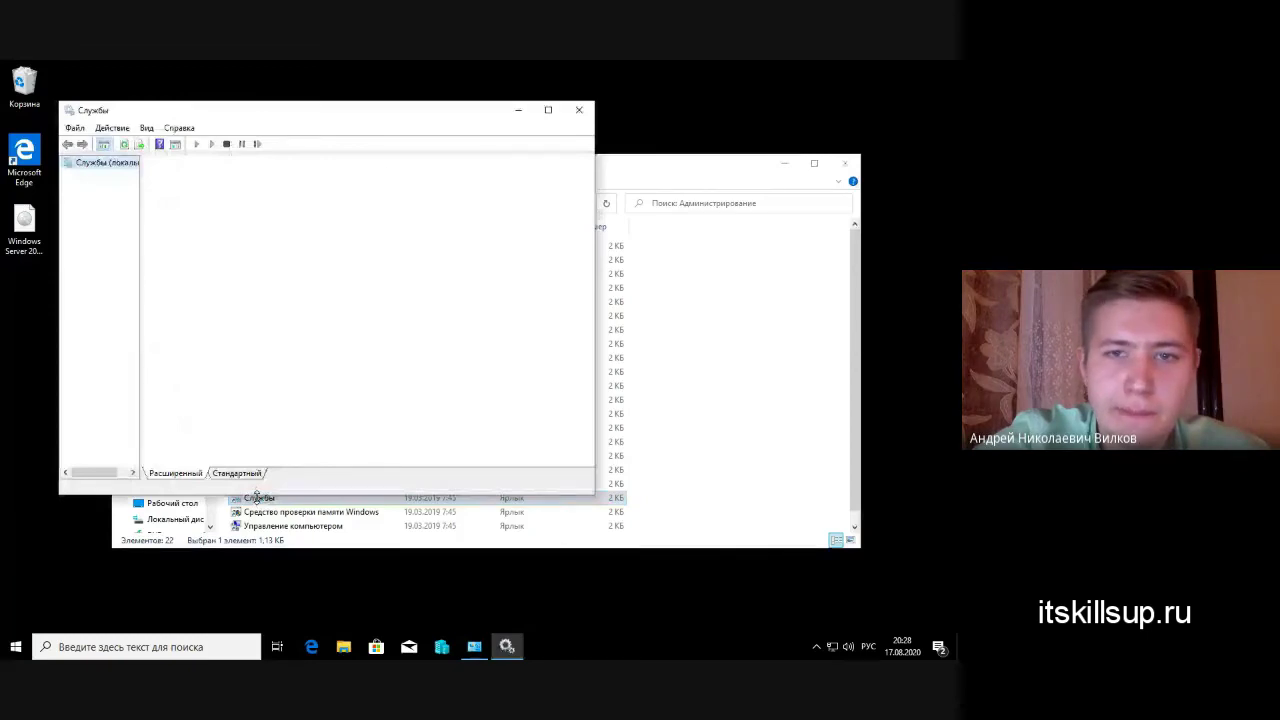
- Check the Zabbix Agent service's properties, including its state and startup type, and close the Services and Administration windows
left_click_drag(587, 200, 588, 218)
left_click(325, 323)
right_click(330, 327)
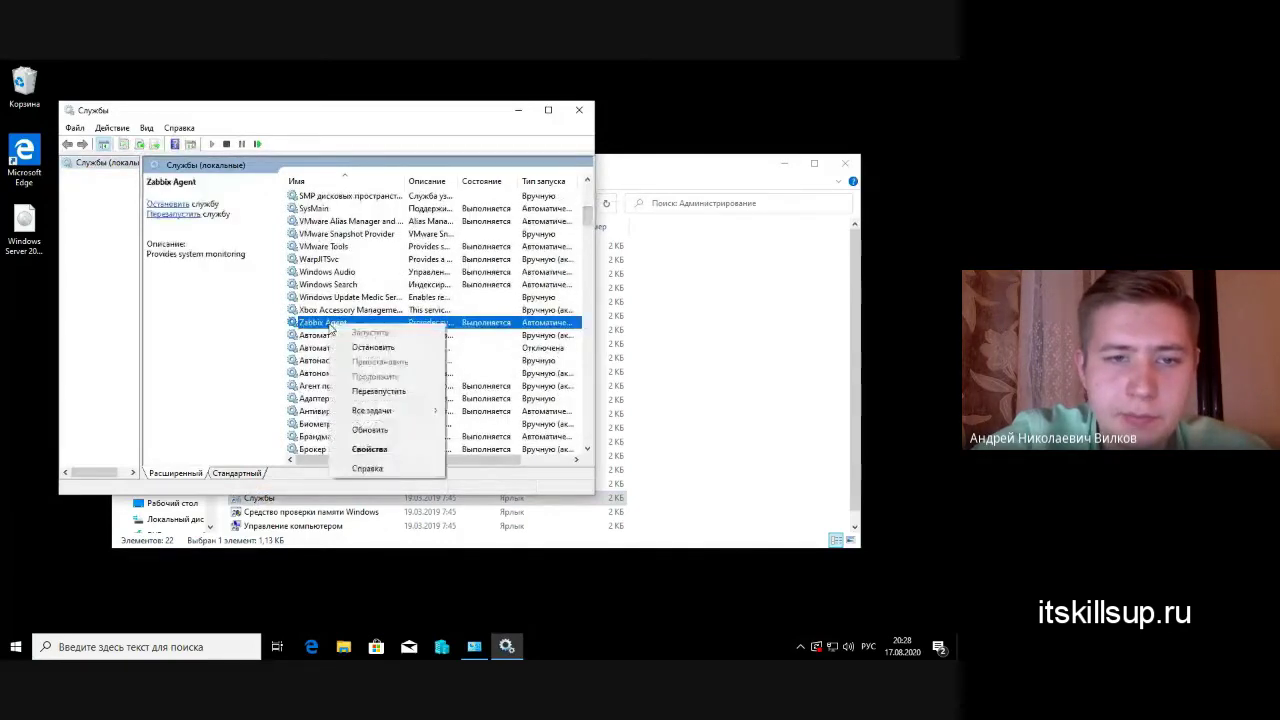
left_click(375, 451)
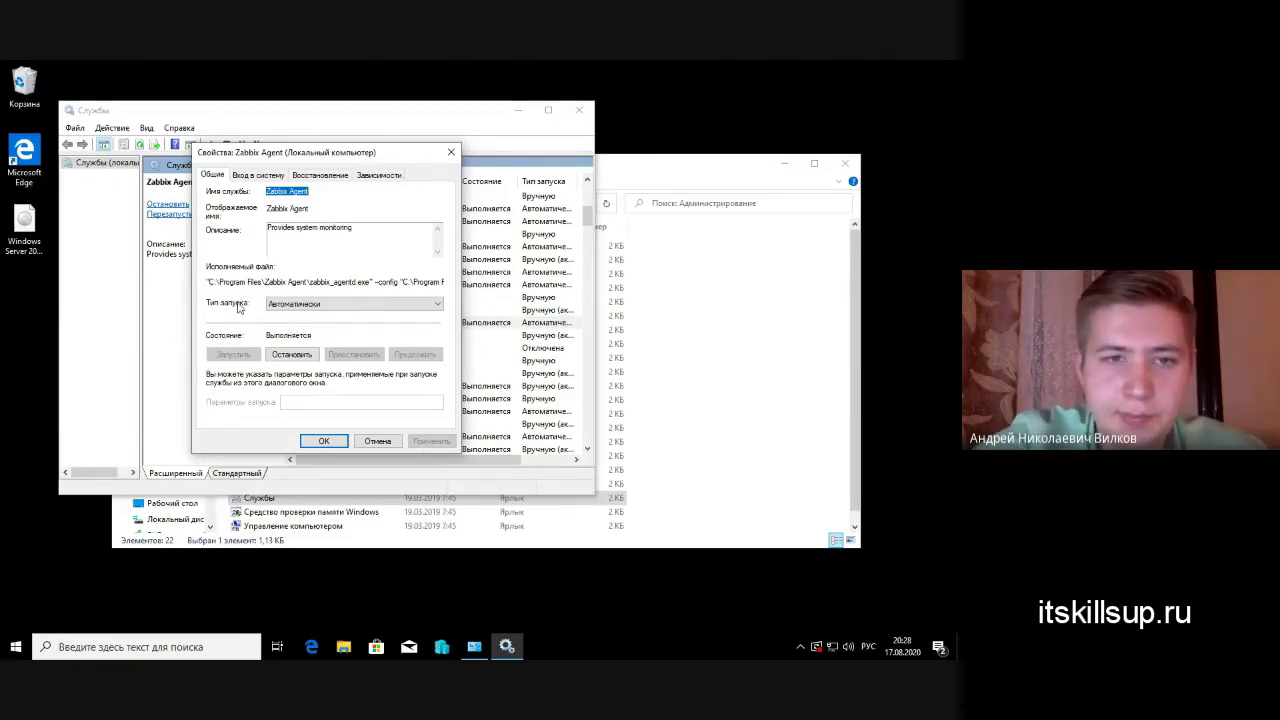
left_click(330, 443)
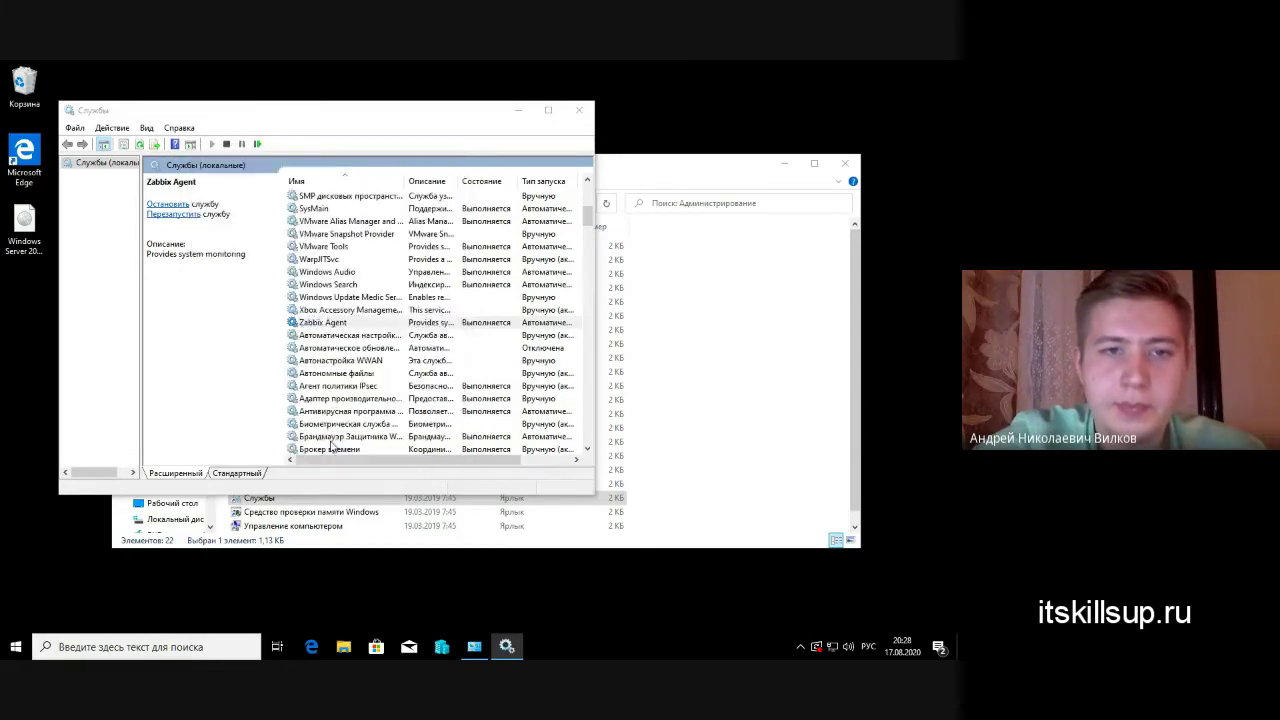
left_click(581, 112)
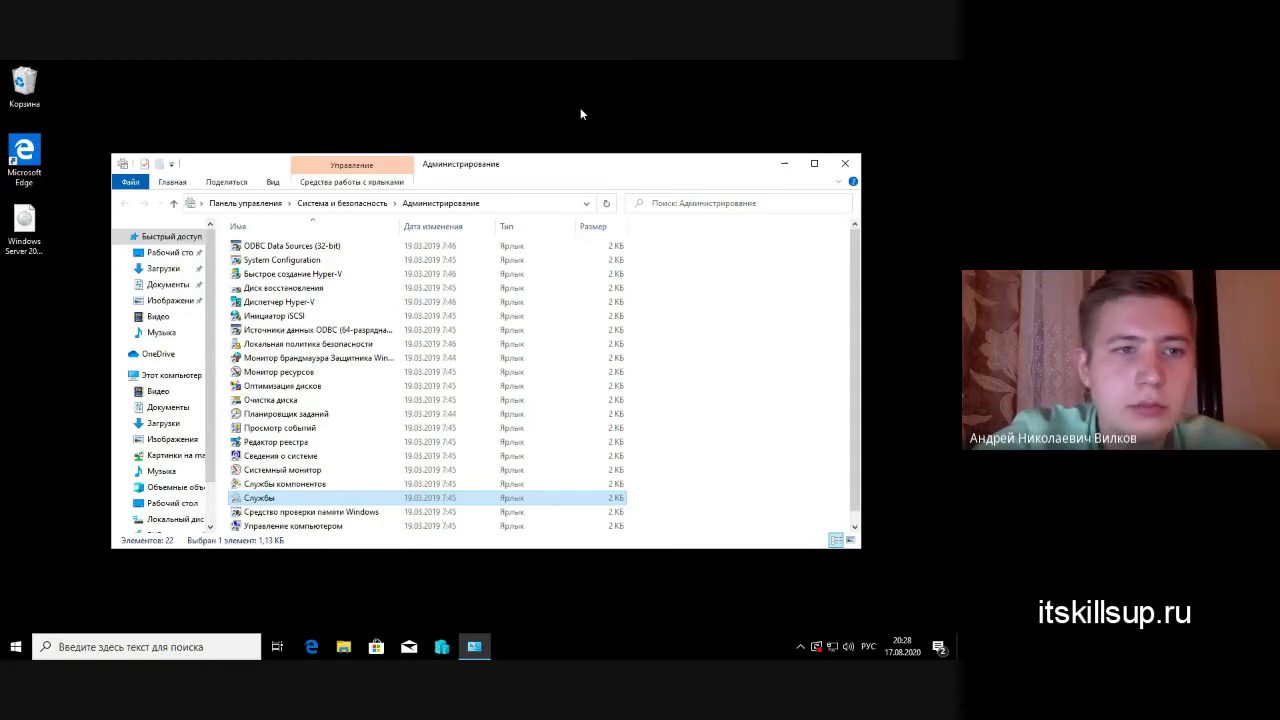
left_click(845, 163)
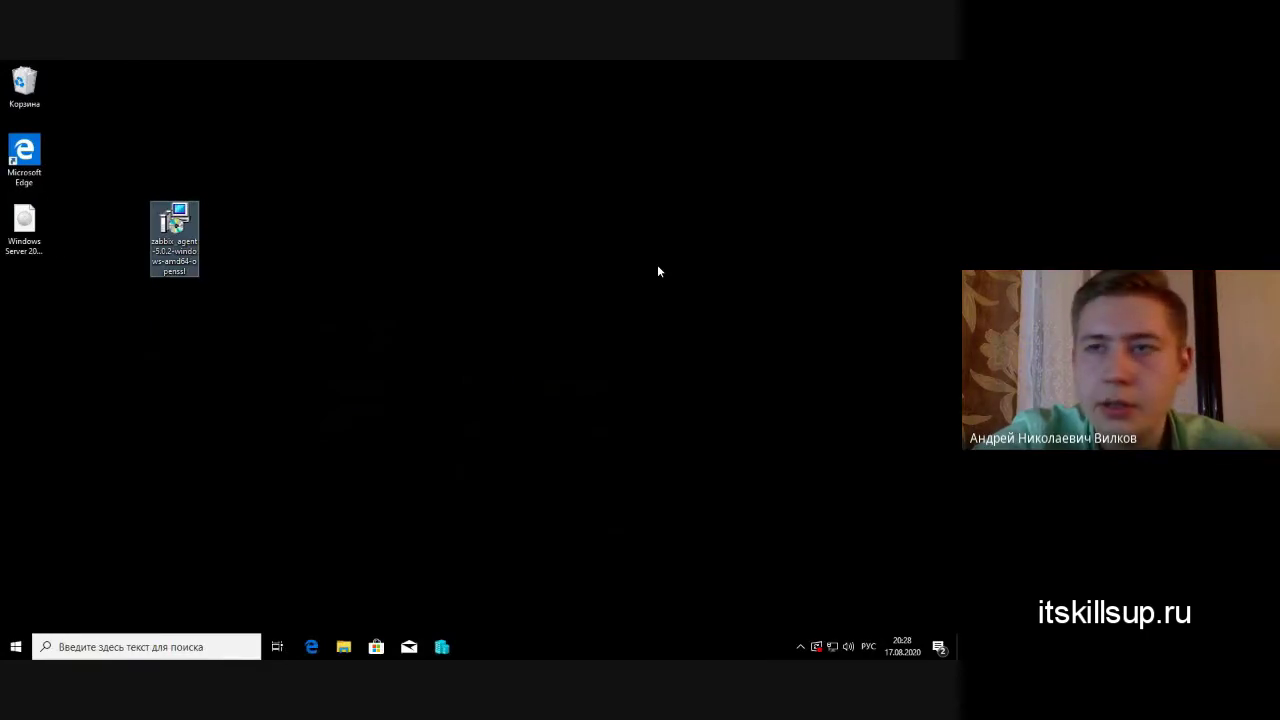
- Switch back to the Zabbix web interface in the browser and open the host groups configuration
key("ctrl+super+Left")
key("ctrl+super+Left")
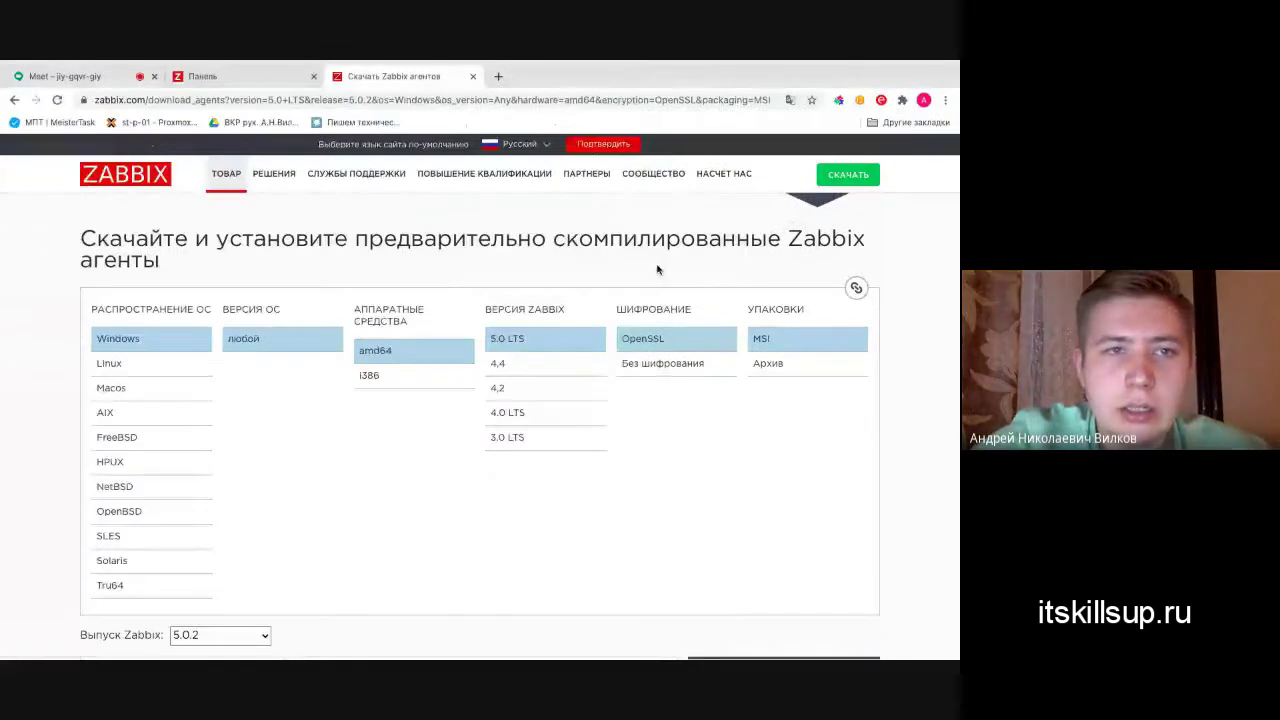
left_click(225, 76)
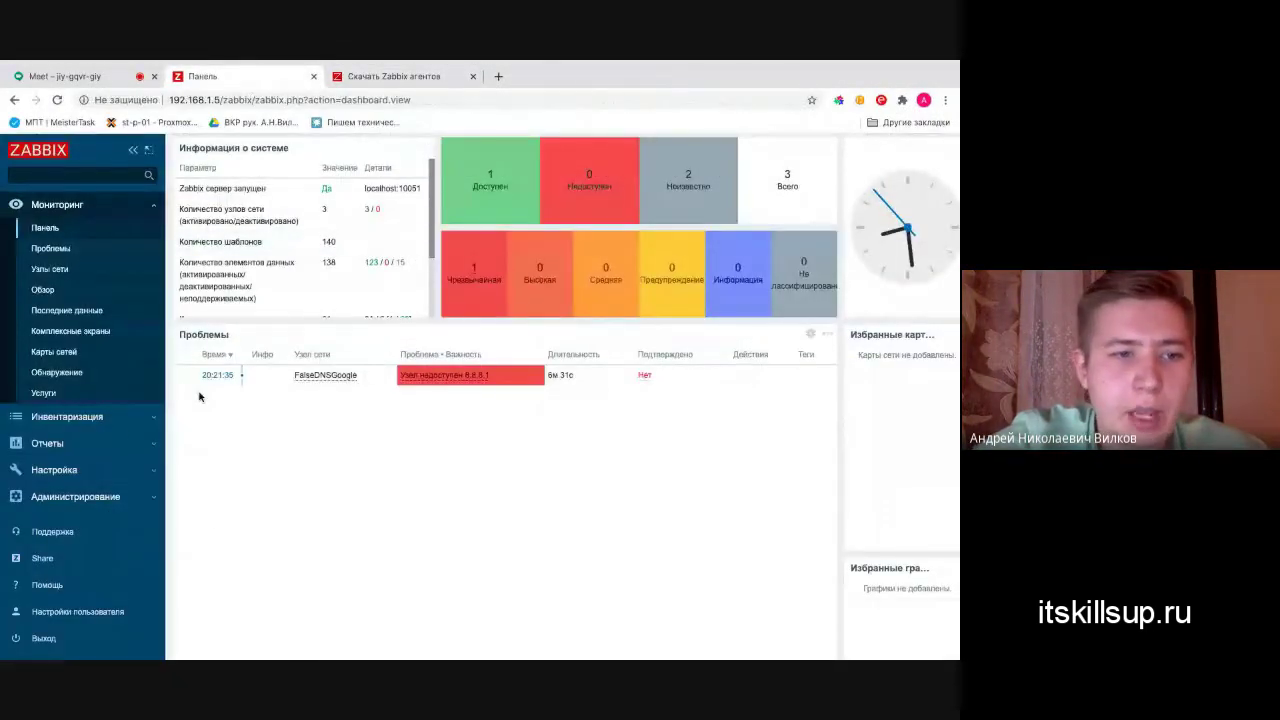
left_click(118, 422)
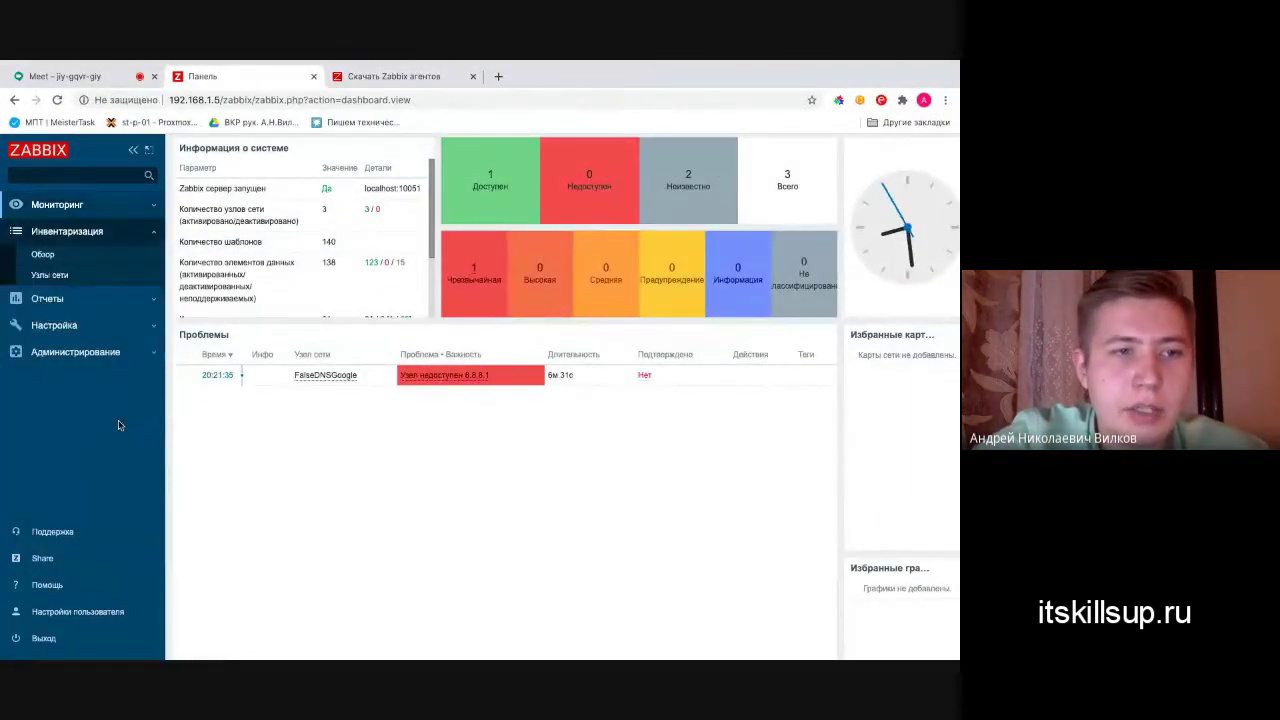
left_click(105, 325)
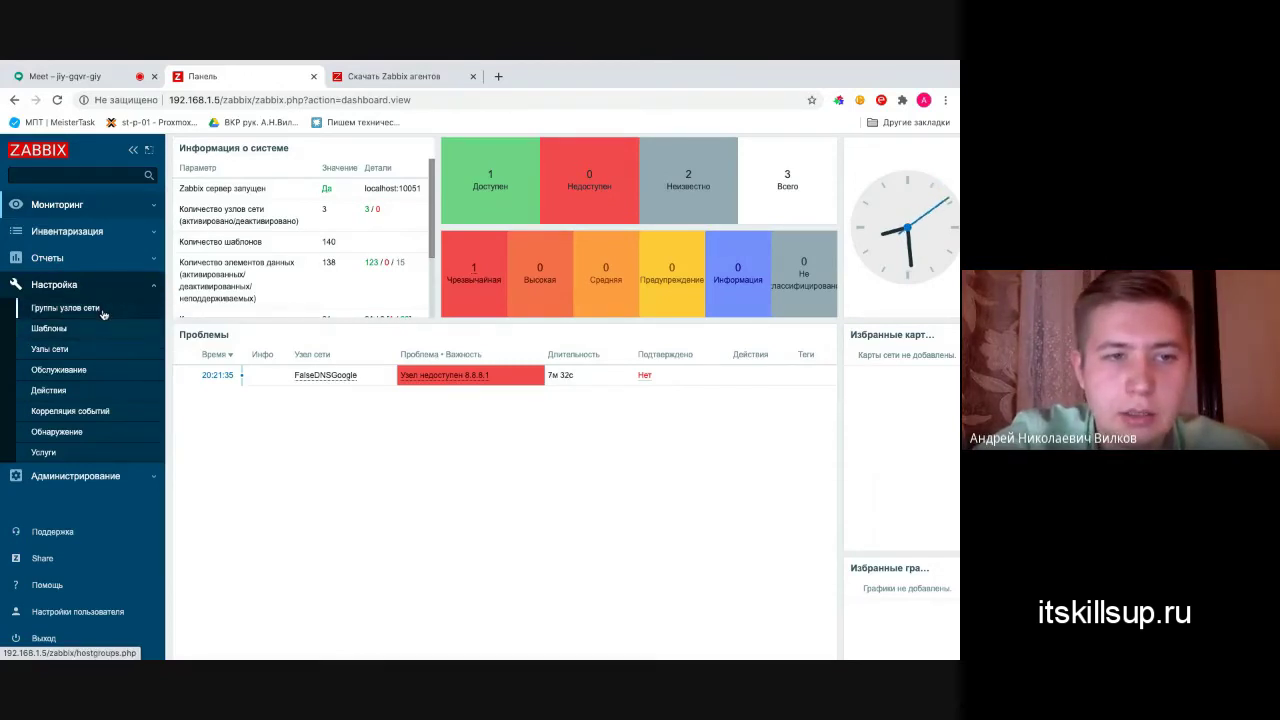
left_click(103, 314)
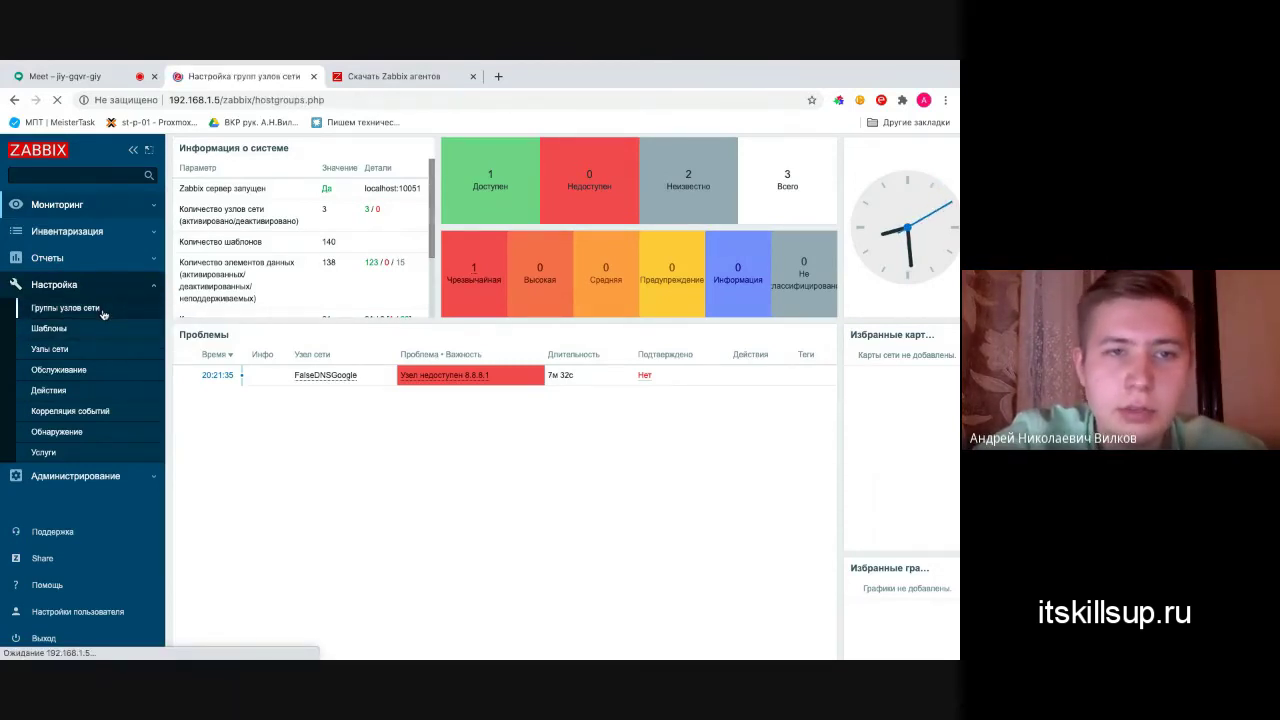
- Create a new host group named Windows PC
left_click(1230, 149)
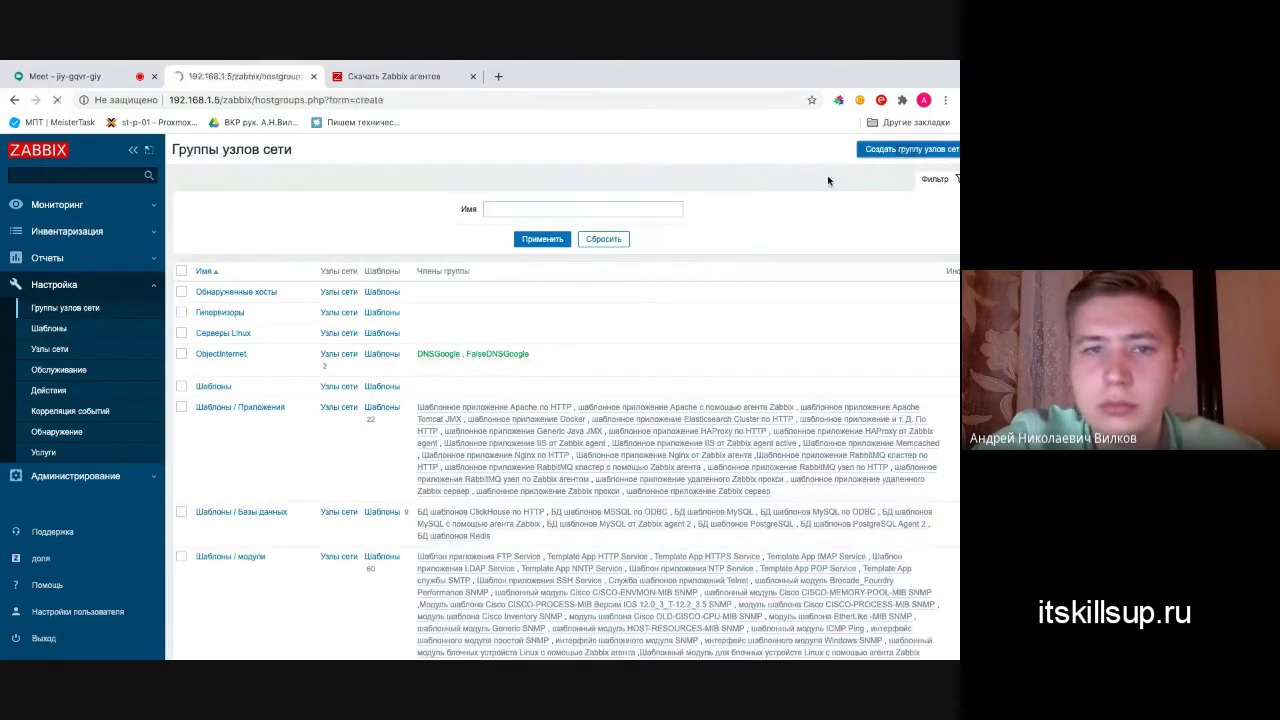
type("Windows P")
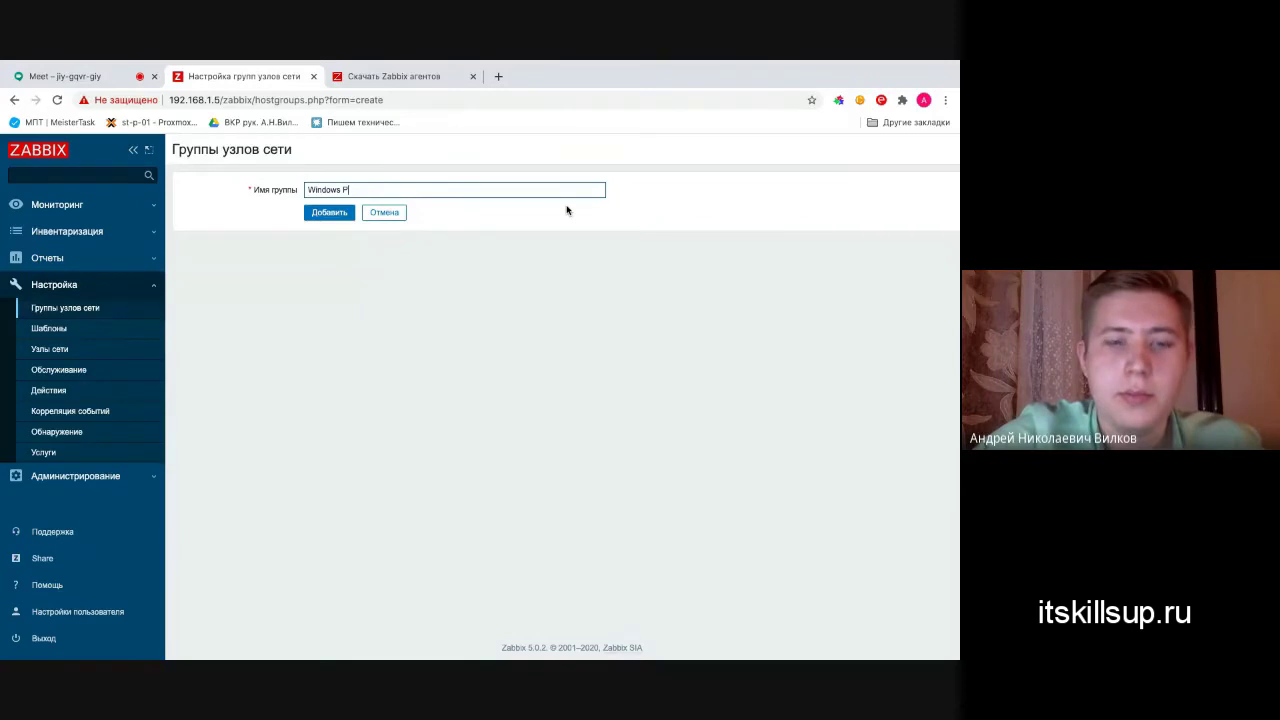
type("C")
left_click(331, 216)
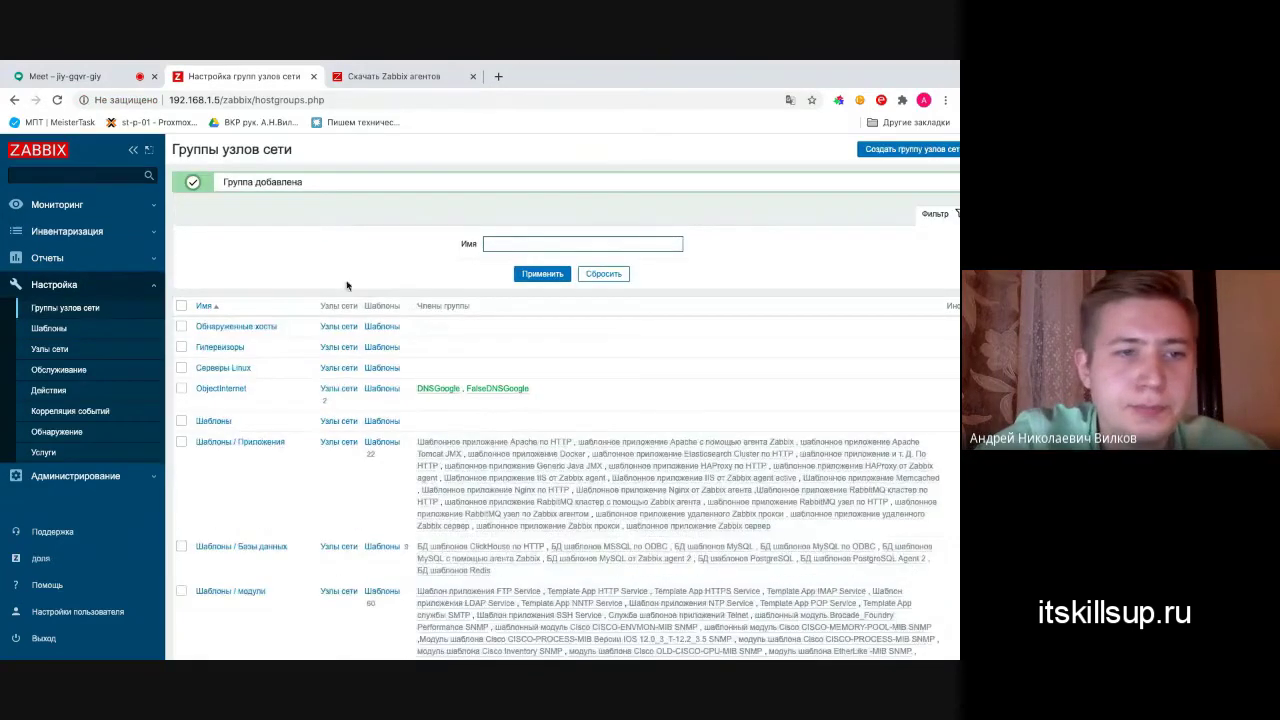
- Start creating a new host in the hosts configuration and set its host name to HV-PC
left_click(97, 353)
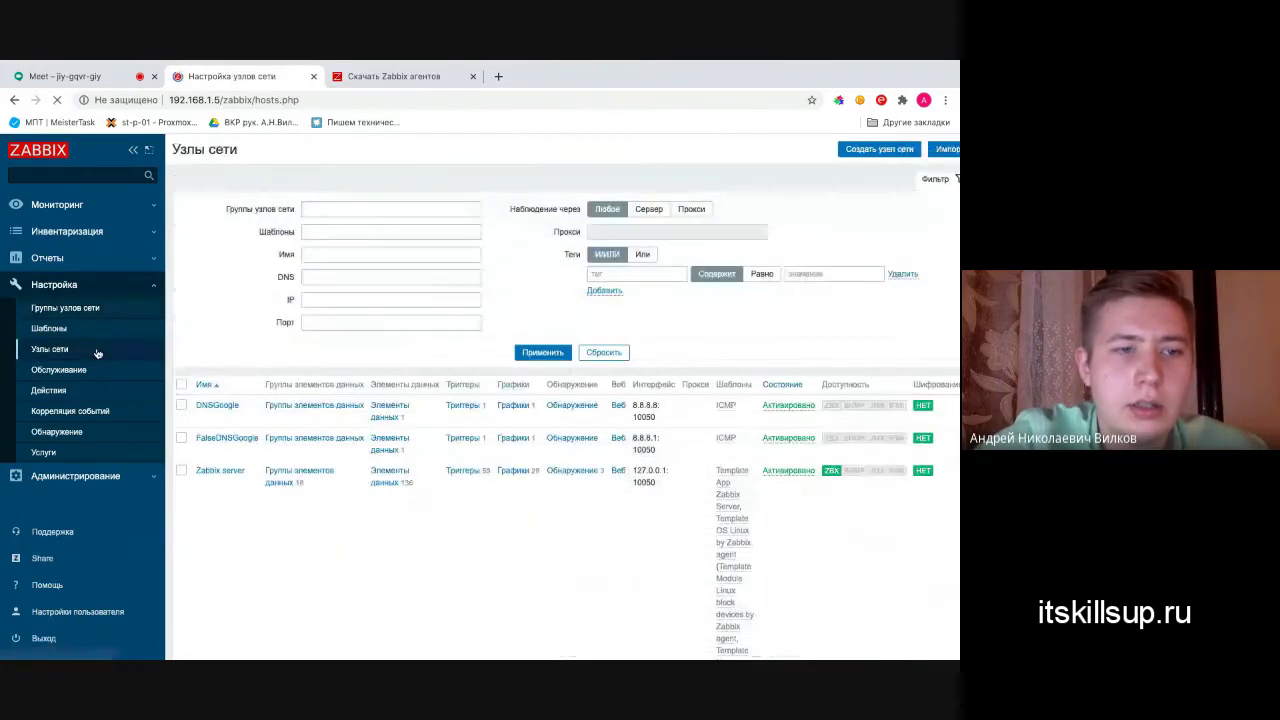
left_click(903, 152)
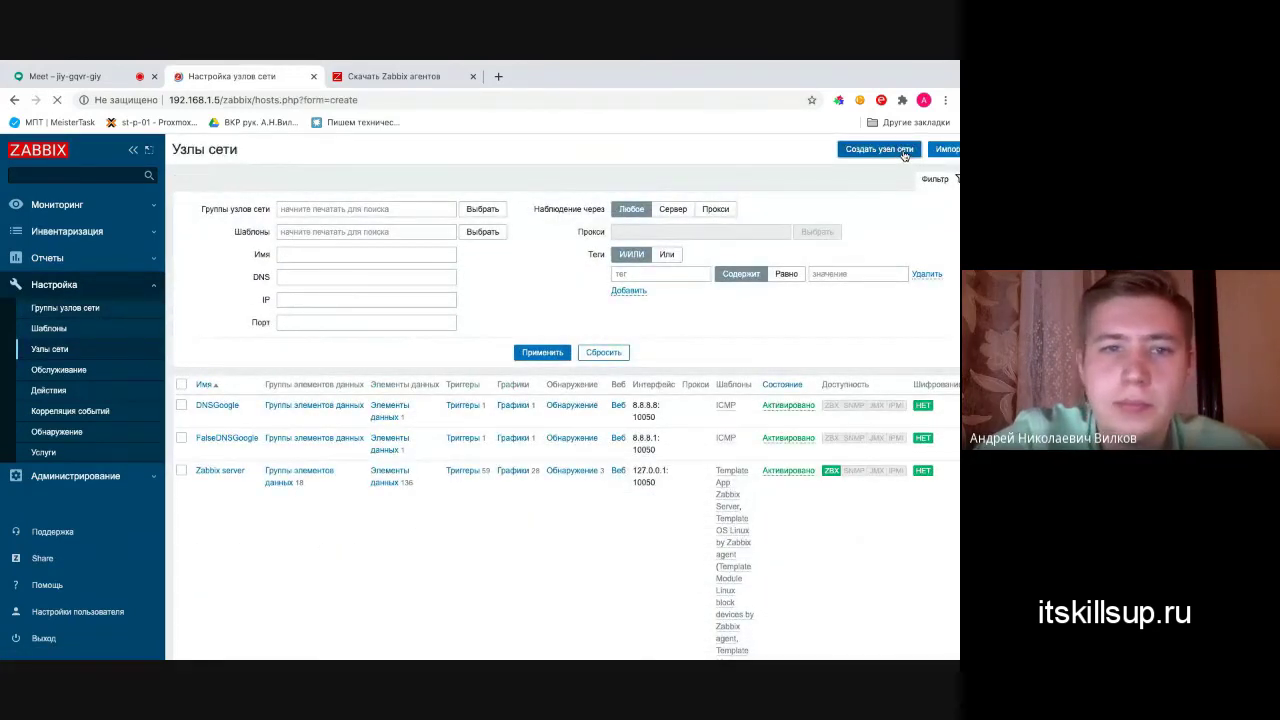
type("HV-PC")
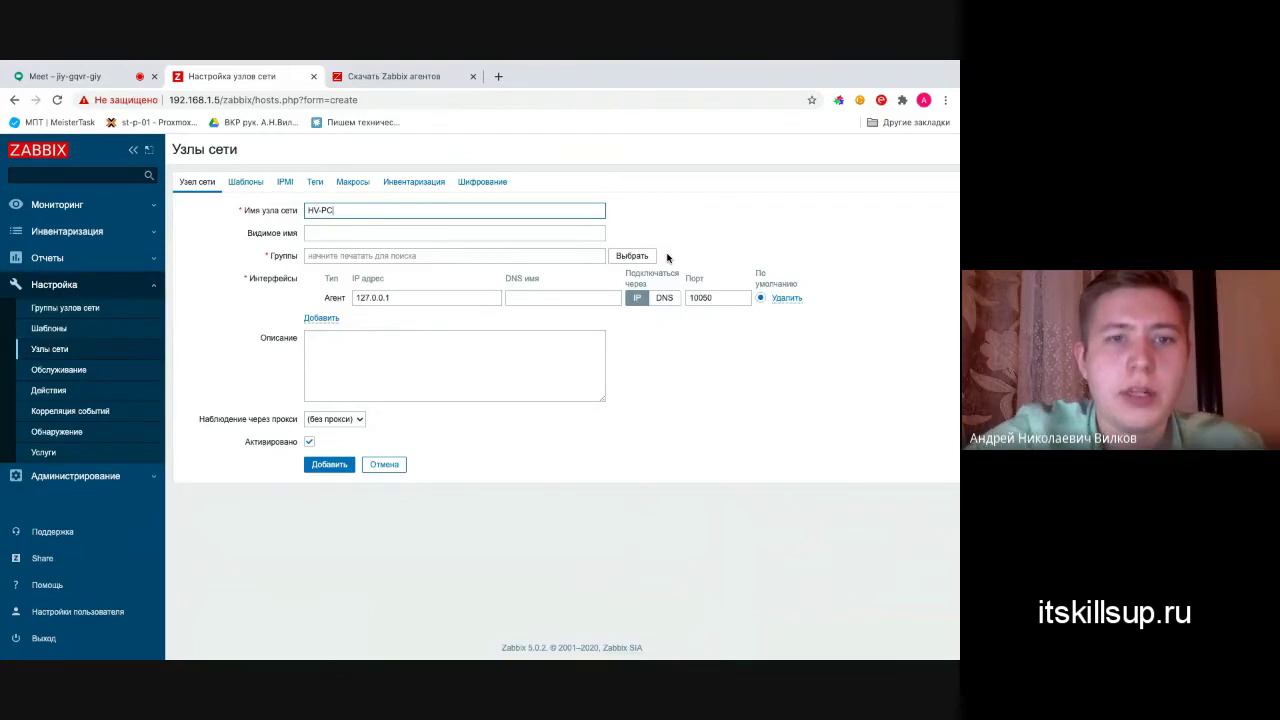
- Switch to the Windows desktop, find the Control Panel by searching for "панель" and check the computer's system information under System and Security
key("ctrl+Right")
key("ctrl+Right")
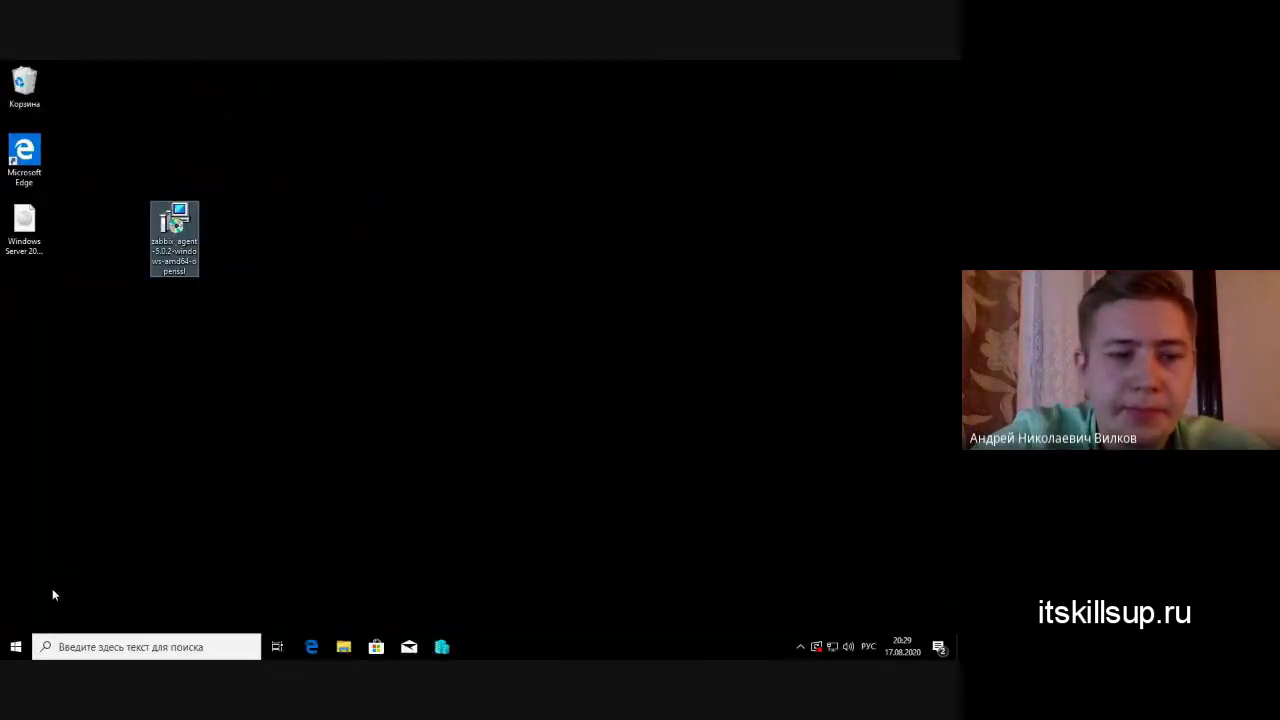
left_click(103, 647)
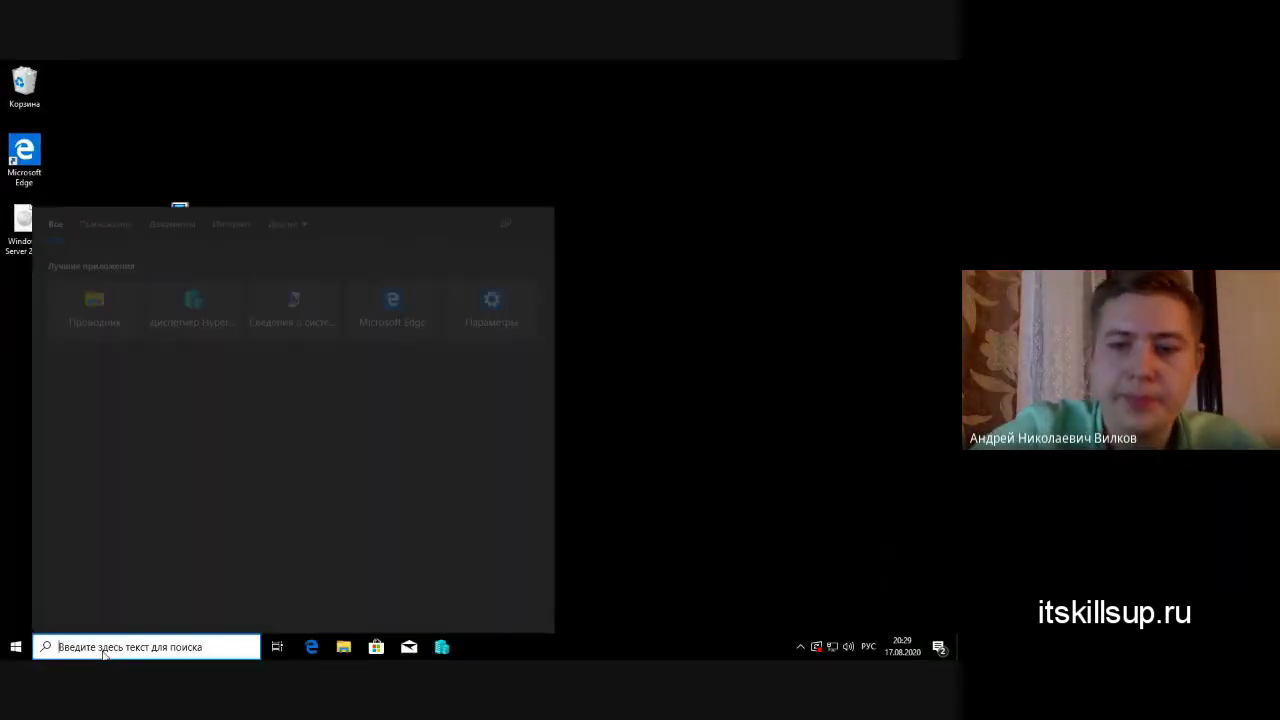
type("на")
key("BackSpace")
key("BackSpace")
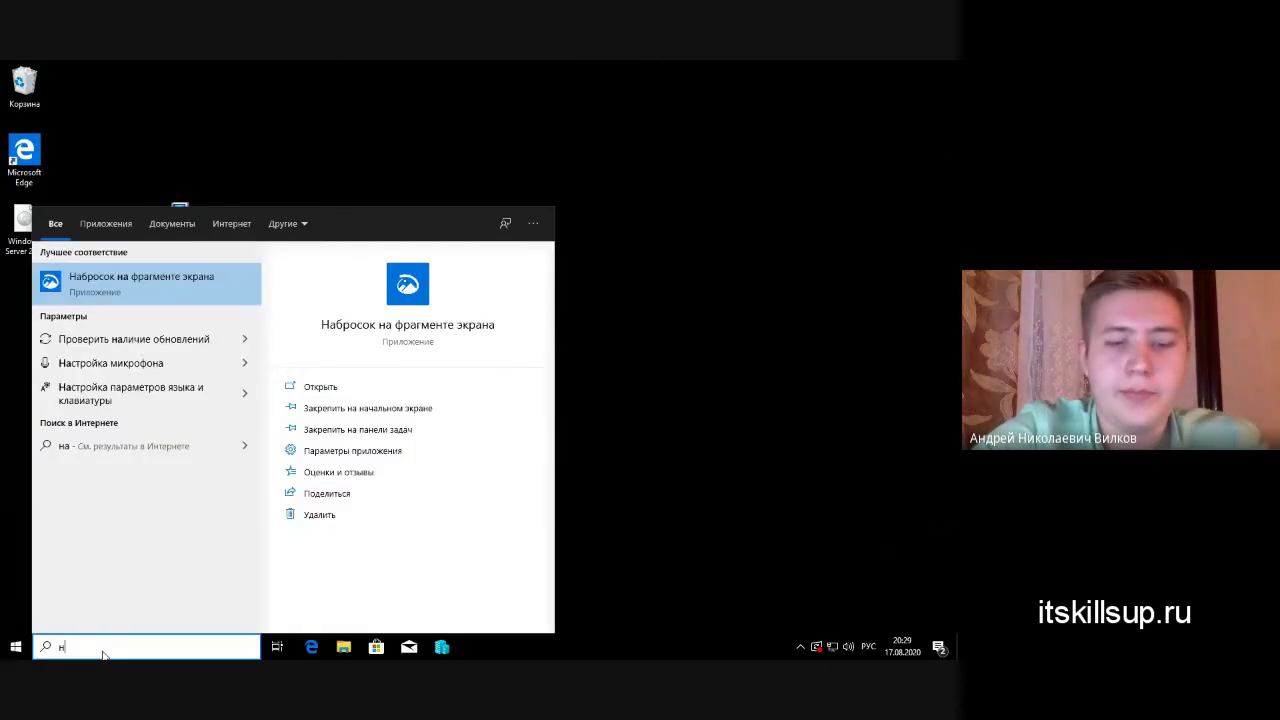
type("панель")
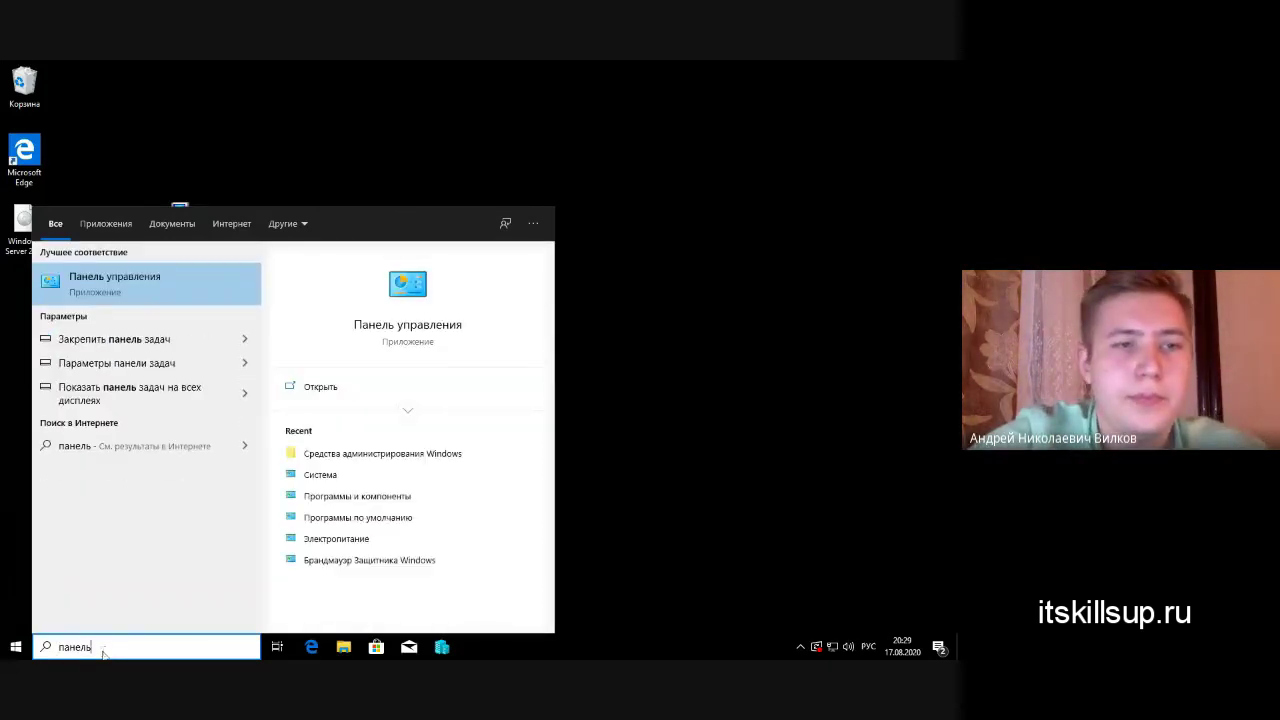
key("Return")
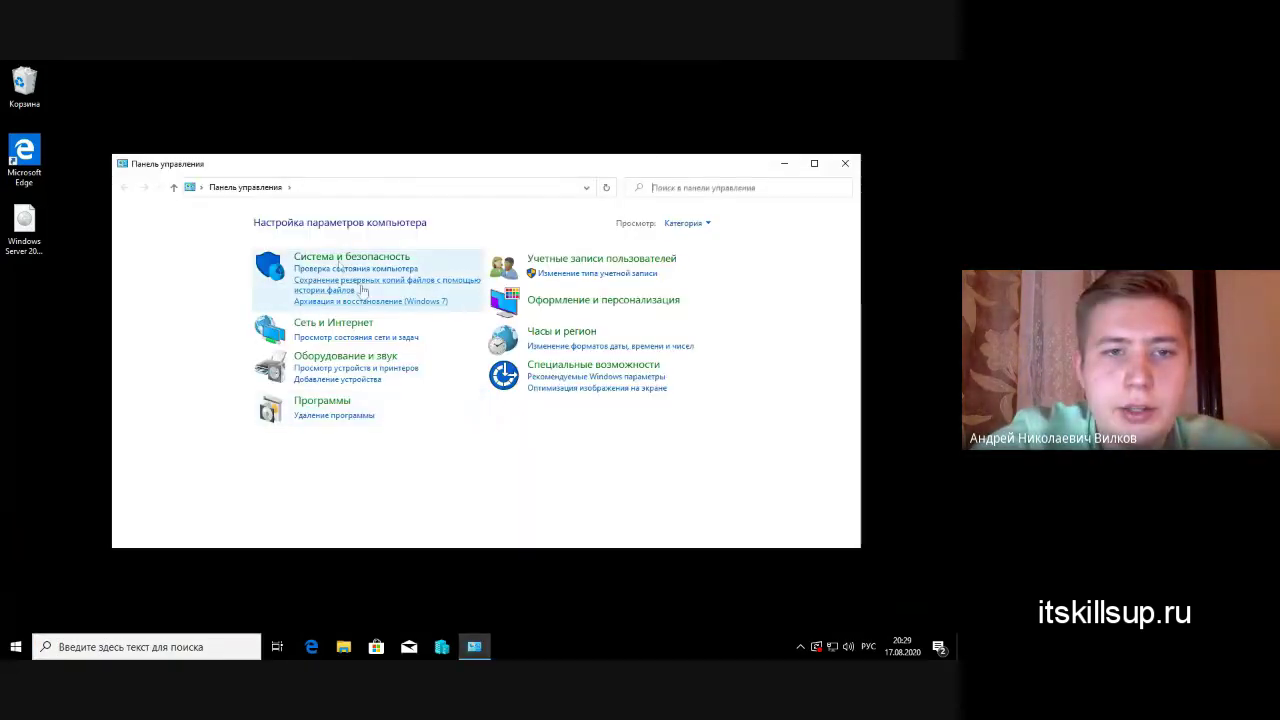
left_click(343, 258)
left_click(310, 312)
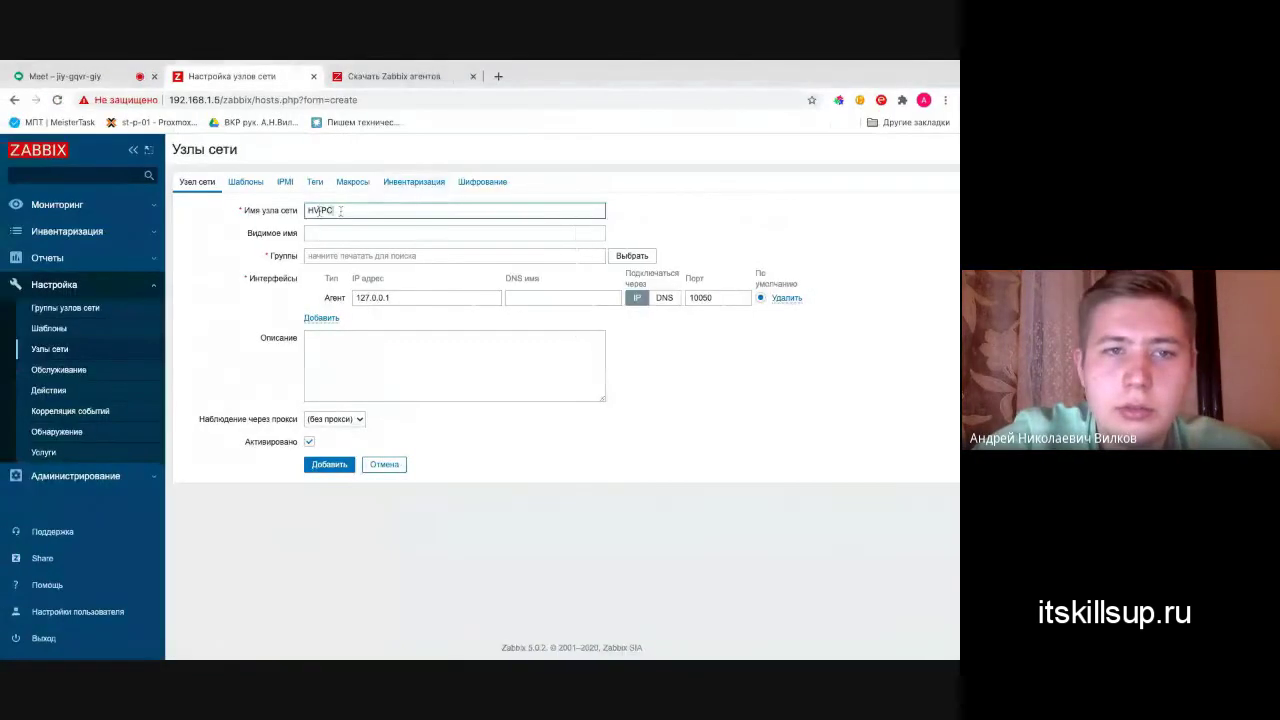
- Assign the new host HV-PC to the Windows PC host group
left_click_drag(340, 210, 304, 212)
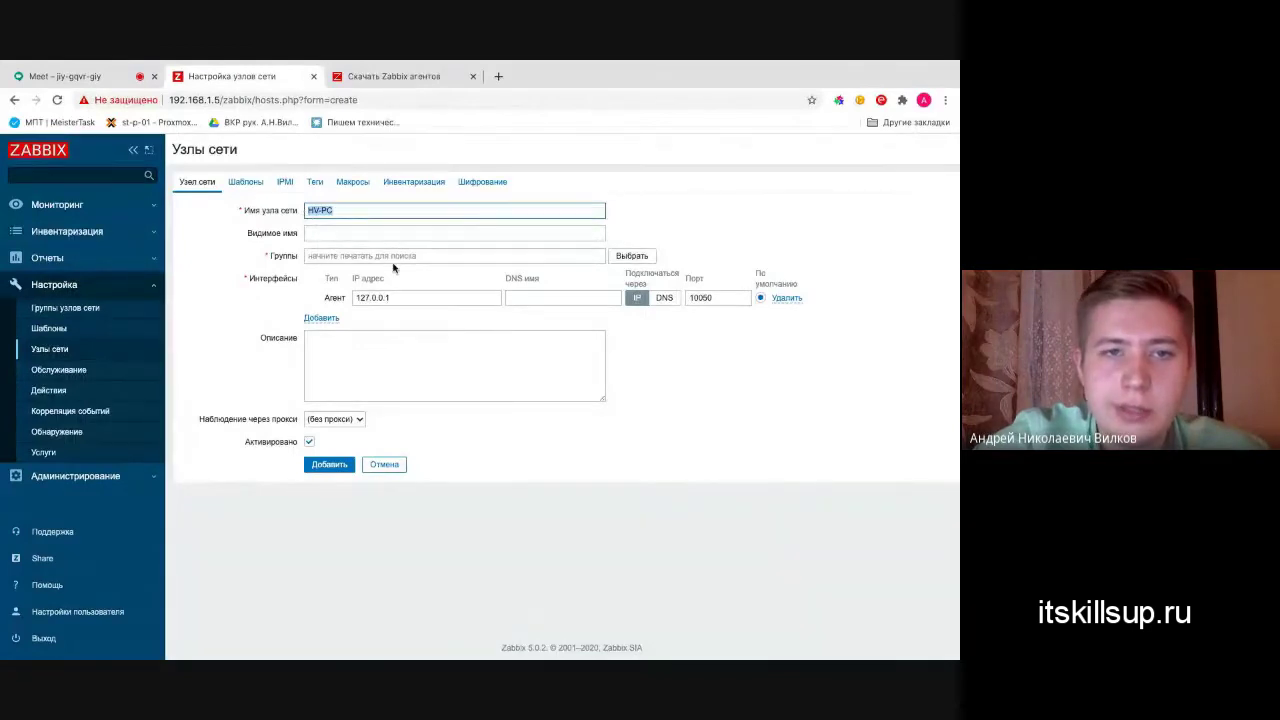
left_click(625, 257)
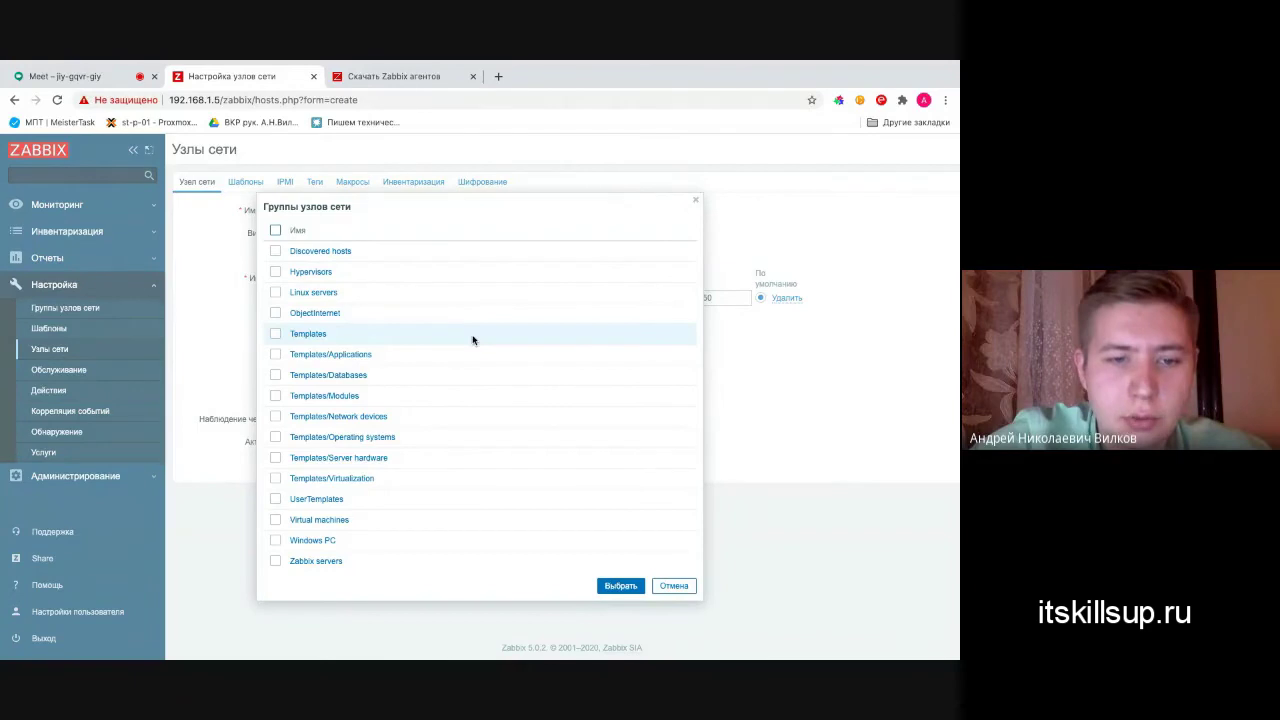
left_click(275, 543)
left_click(621, 587)
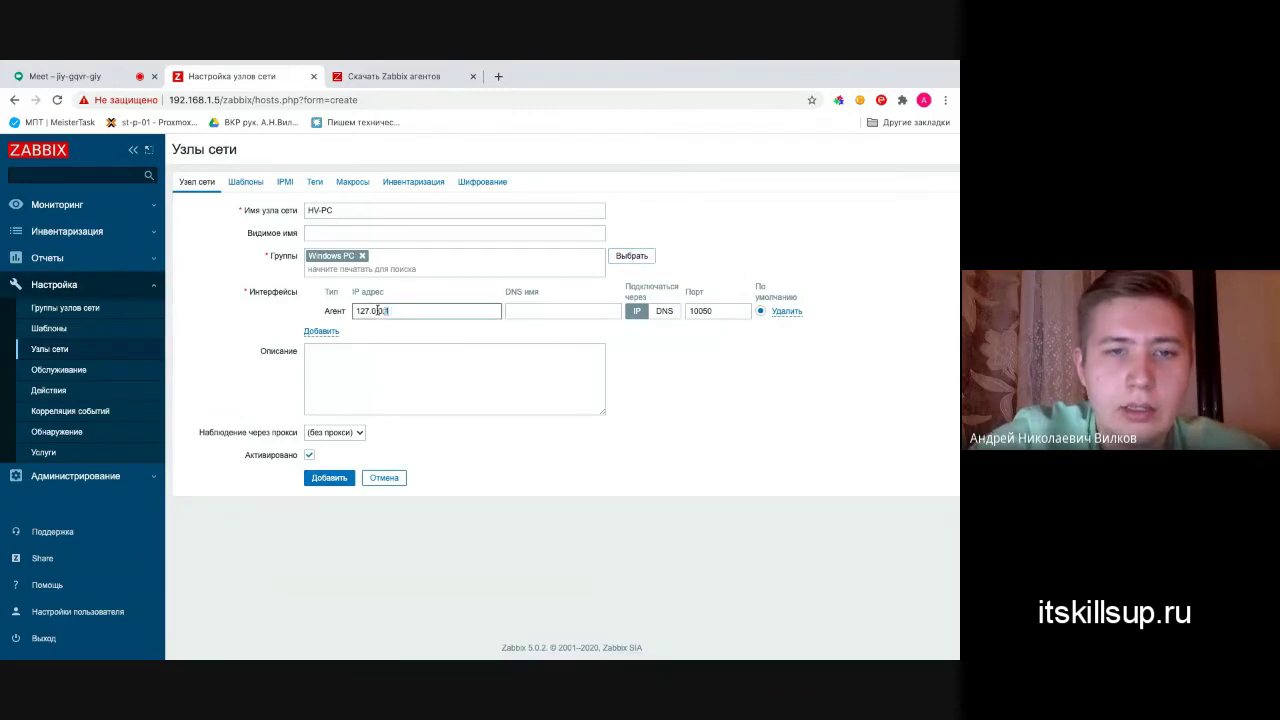
- Set the agent interface's IP address to 192.168.1.4 and add the host to Zabbix
left_click_drag(400, 311, 348, 311)
key("BackSpace")
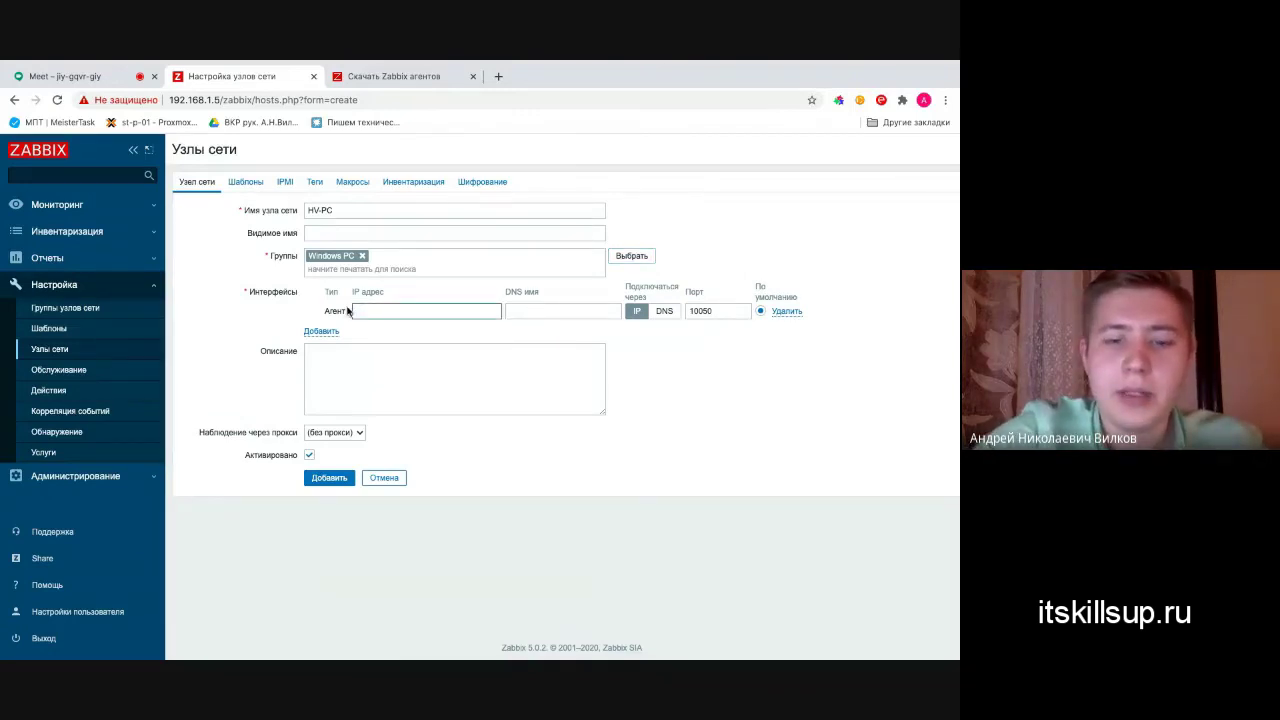
type("192.168.1.4")
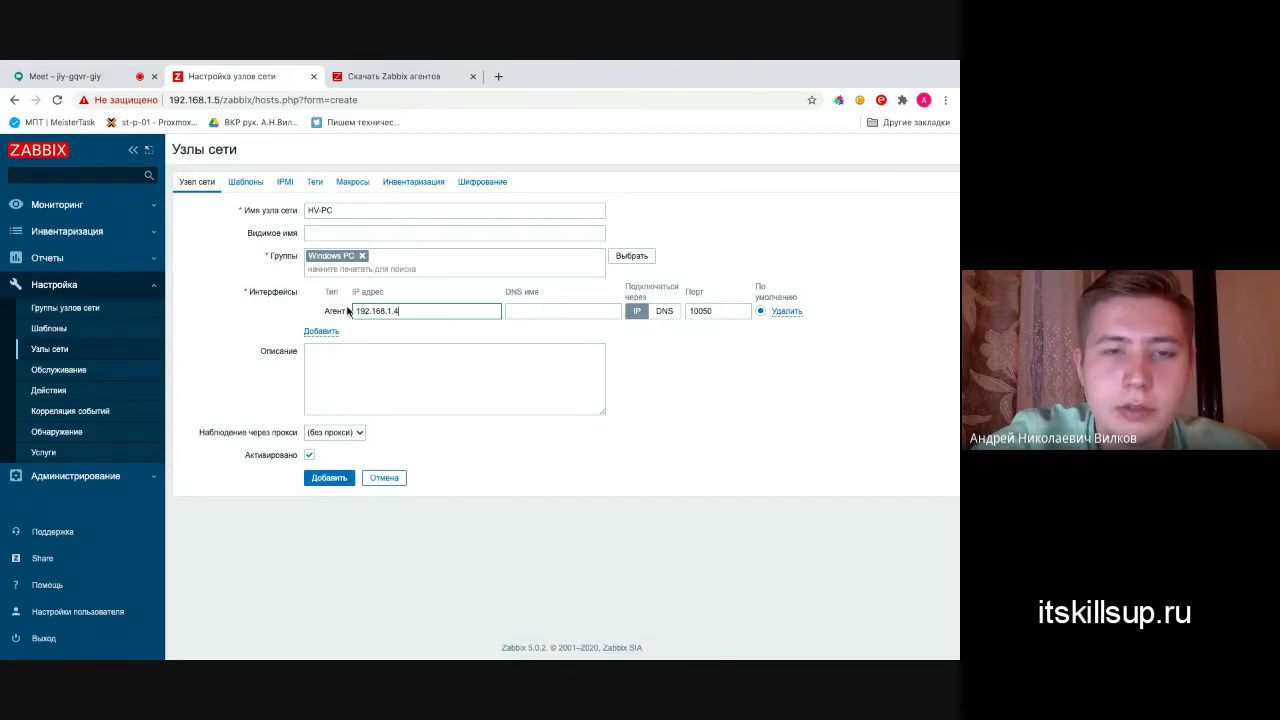
double_click(714, 311)
left_click(676, 354)
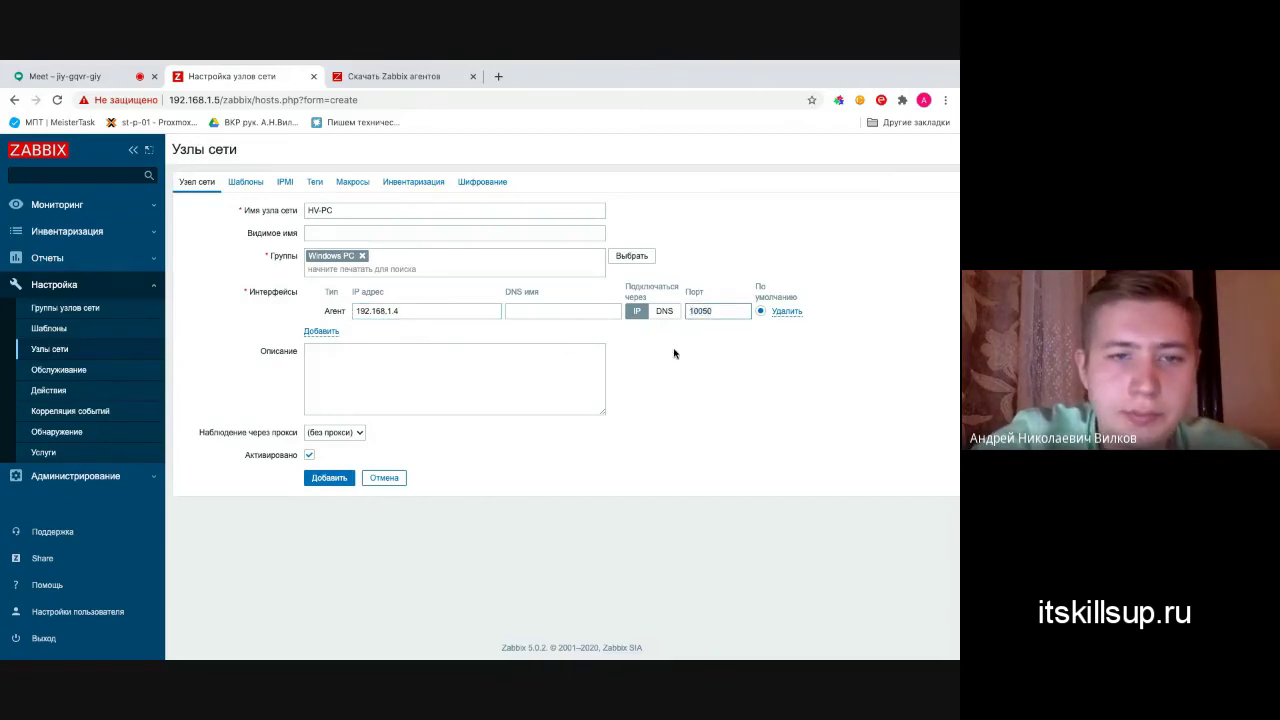
triple_click(323, 314)
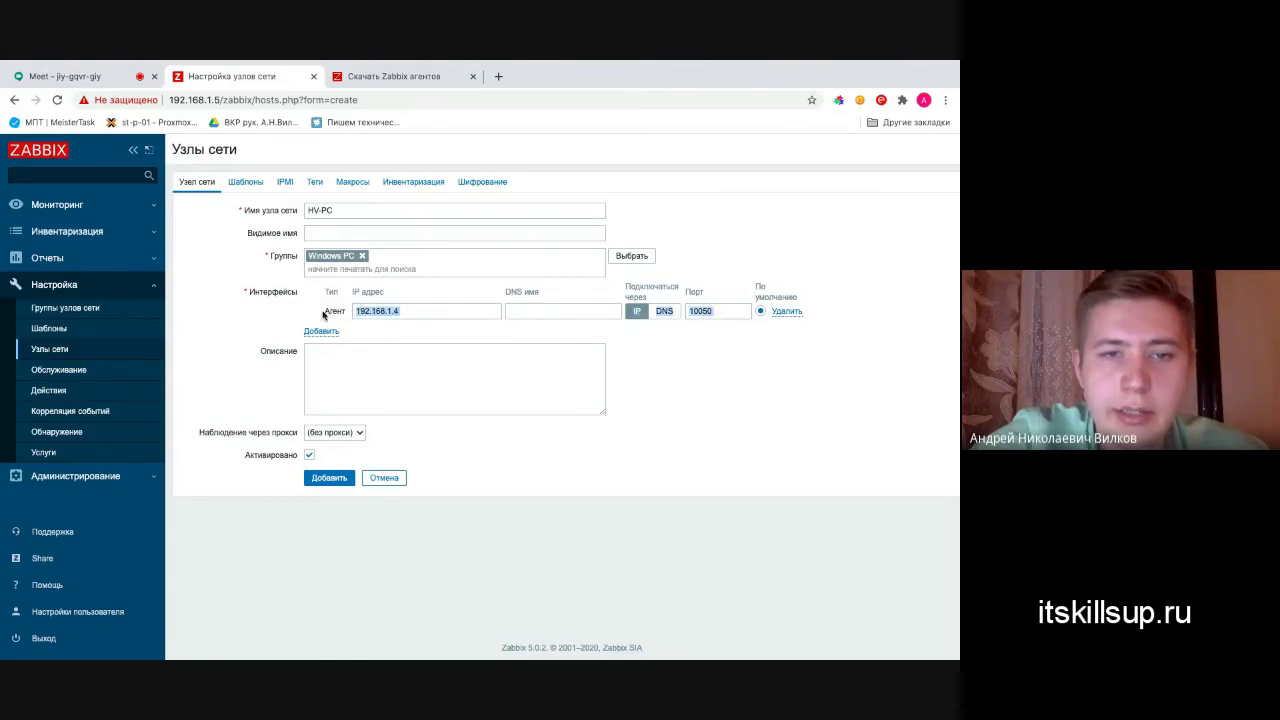
left_click(705, 400)
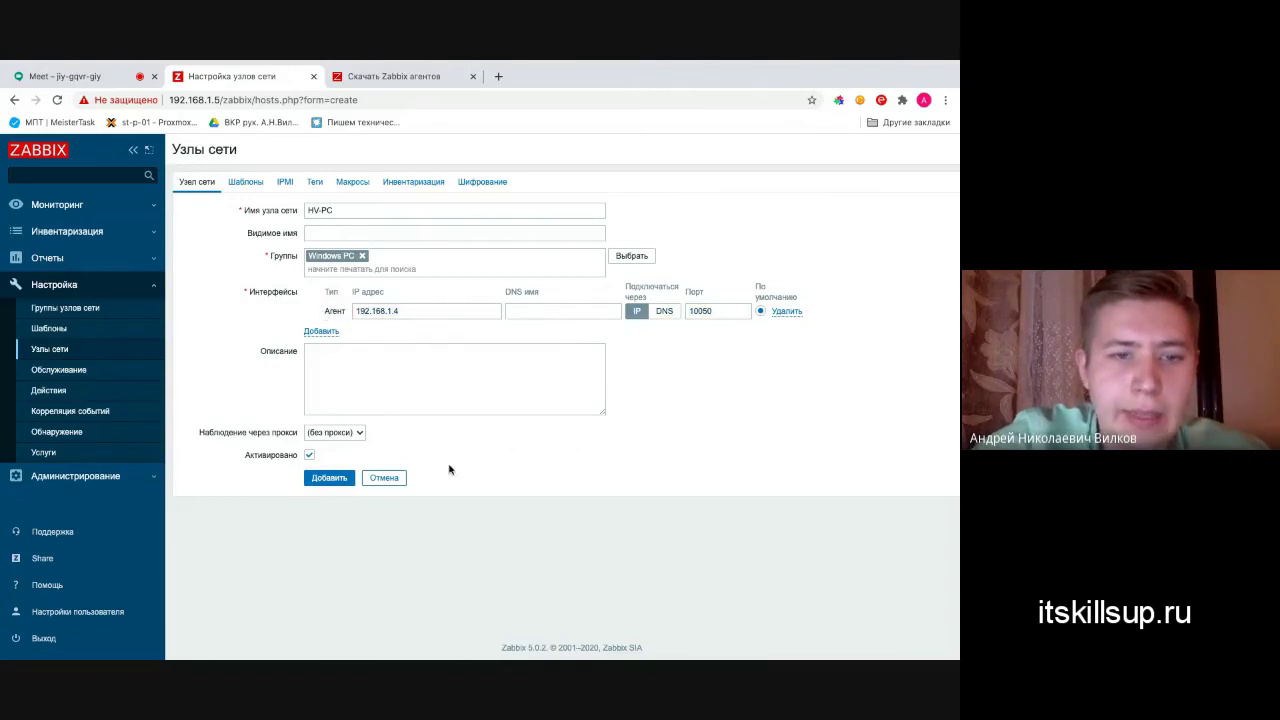
left_click(329, 478)
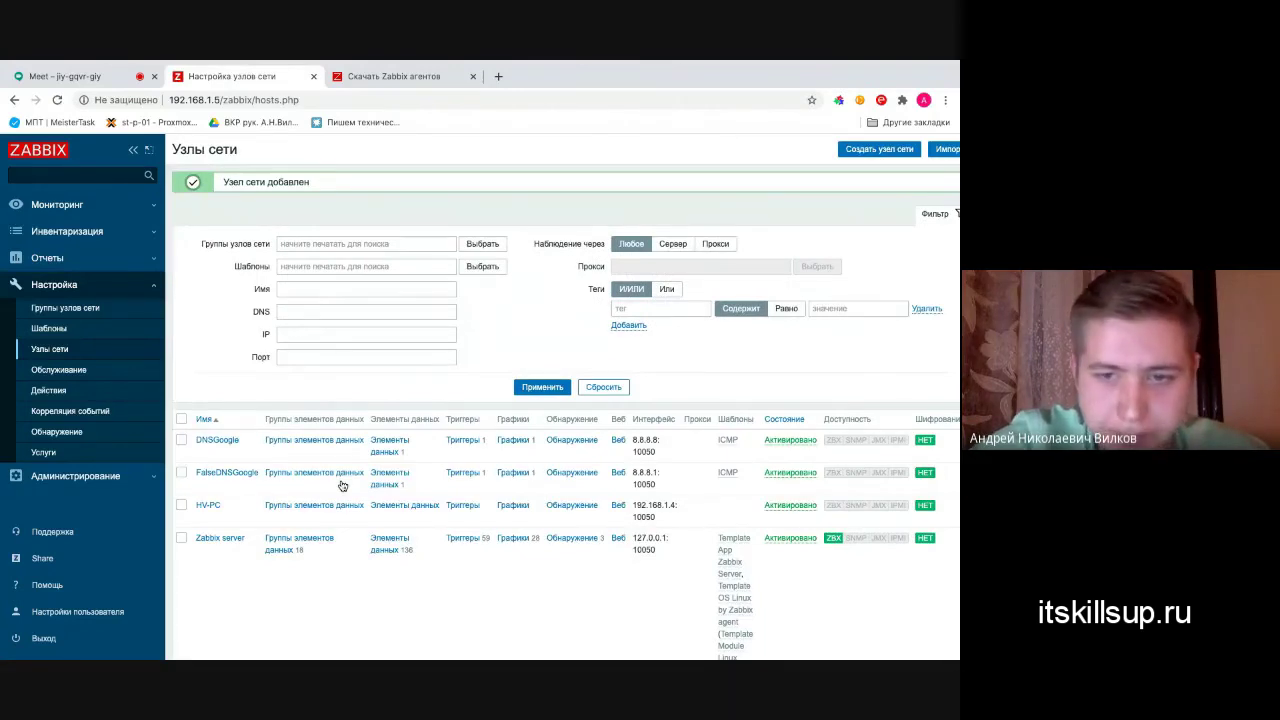
- Link Template OS Windows by Zabbix agent from the Templates/Operating systems group to host HV-PC and update the host
scroll(342, 485, "down", 1)
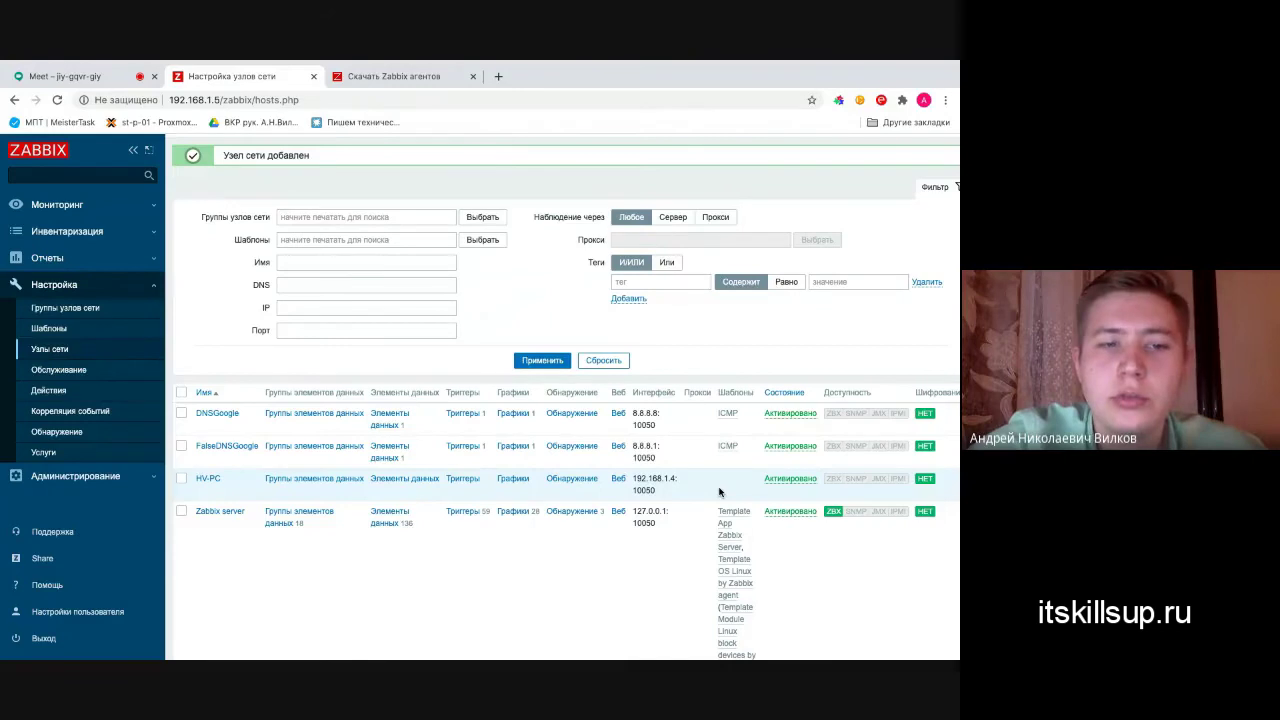
left_click(208, 480)
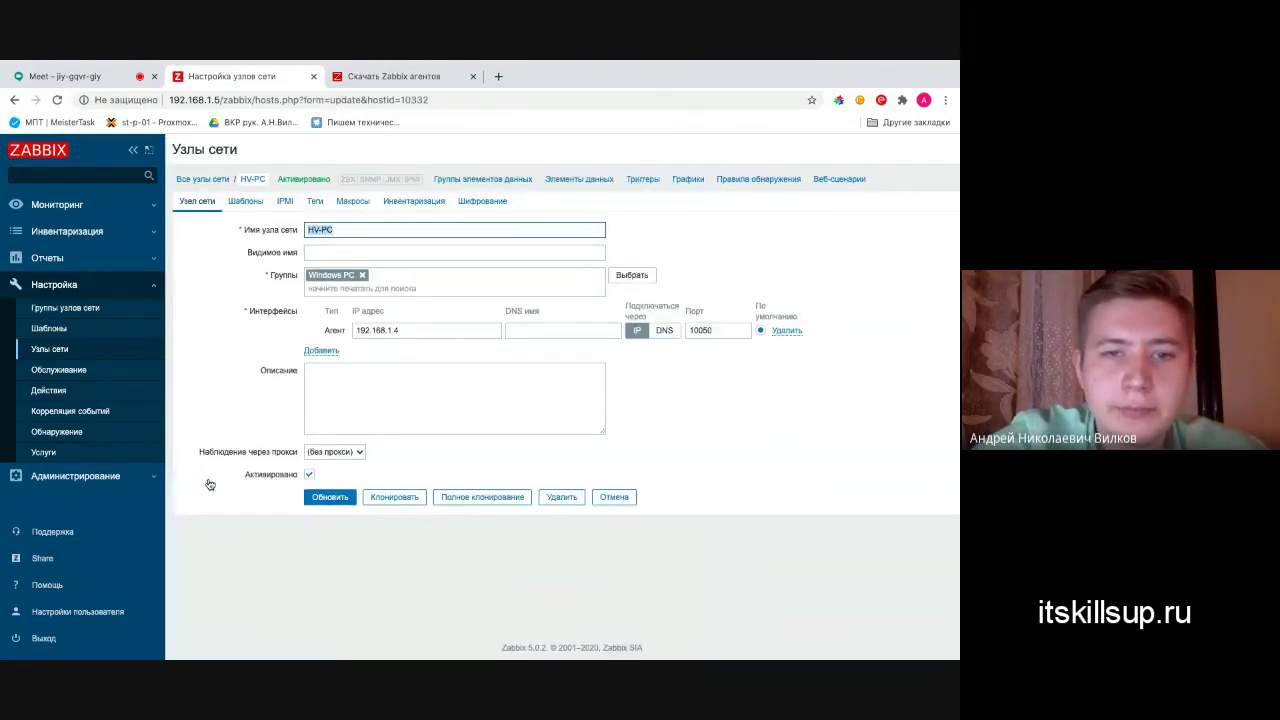
left_click(243, 202)
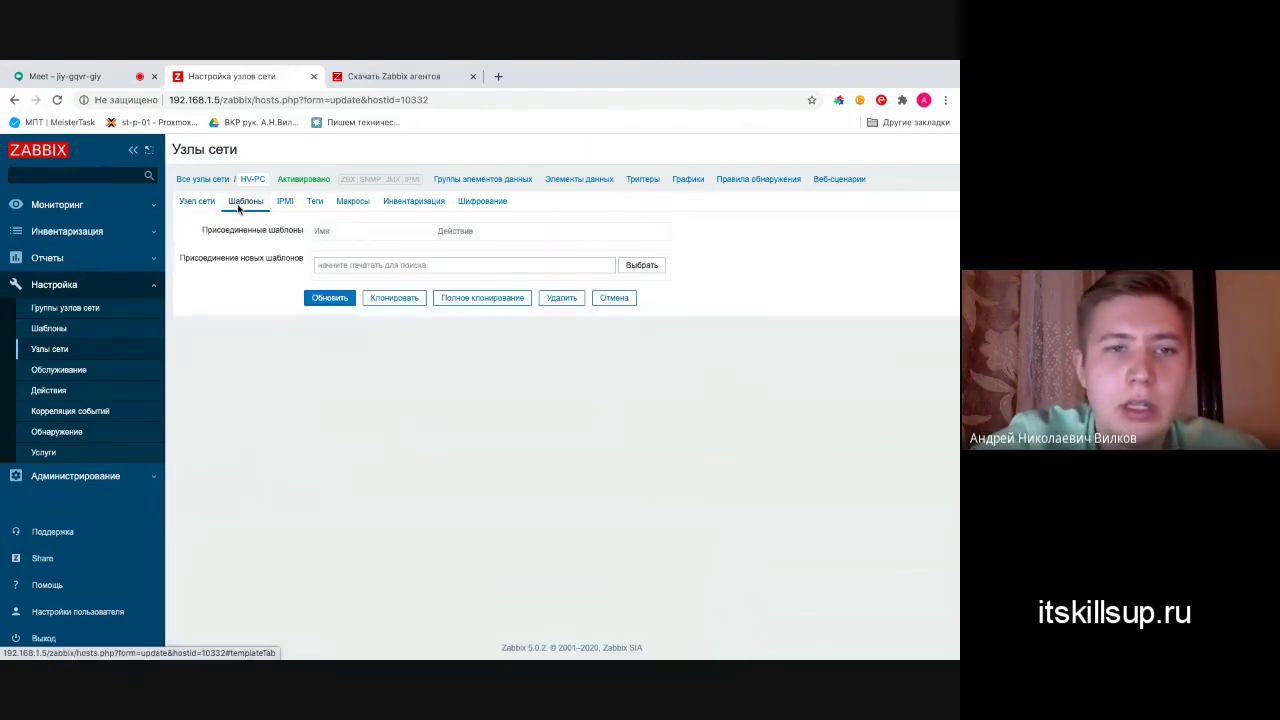
left_click(645, 267)
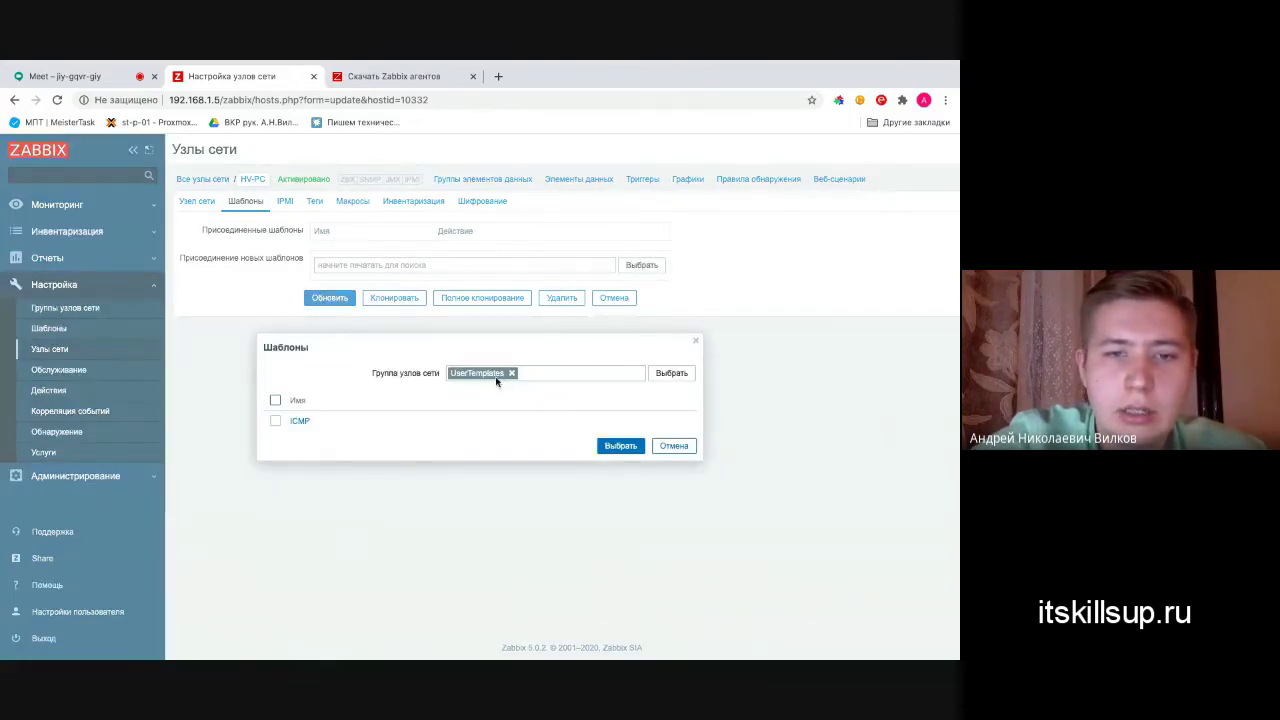
left_click(511, 373)
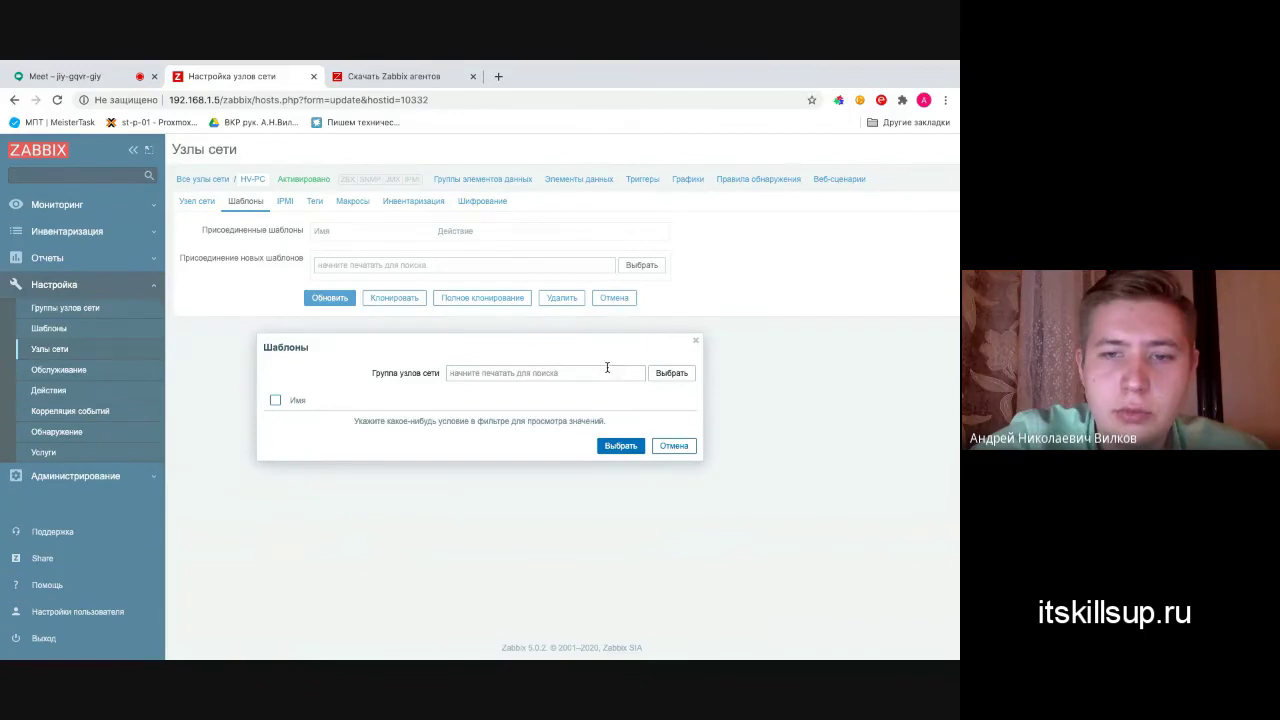
left_click(684, 374)
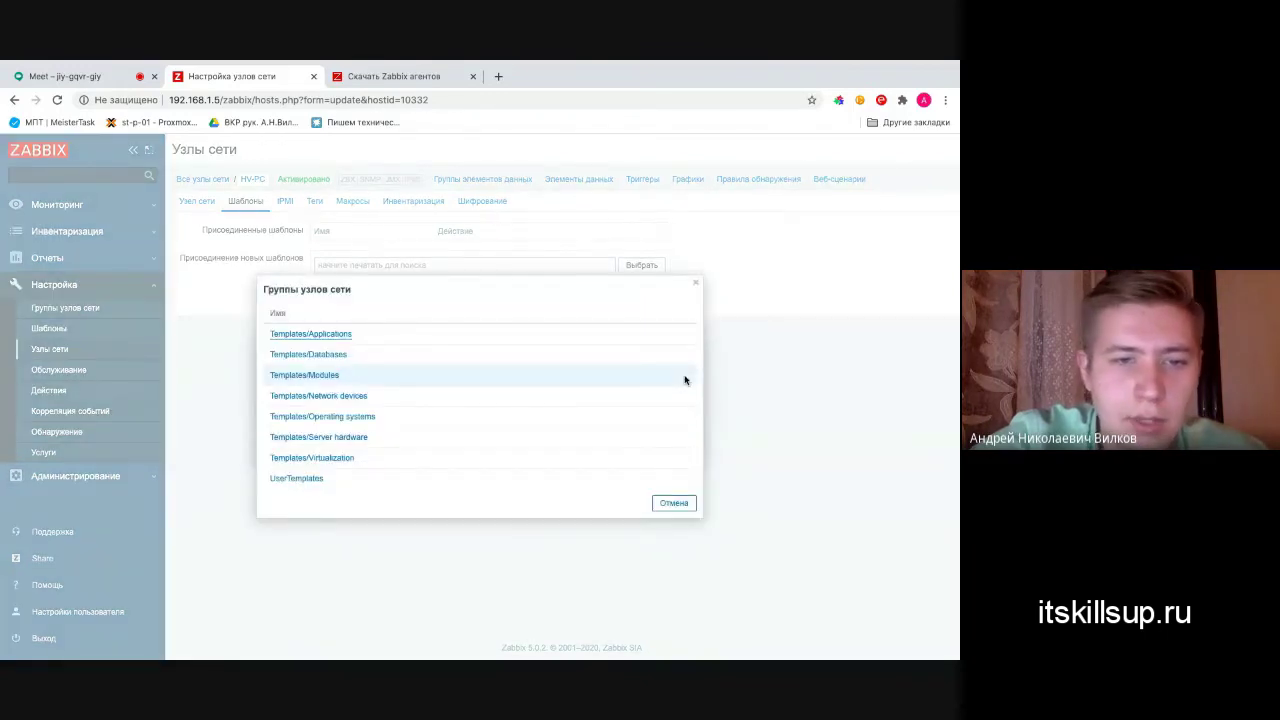
left_click(332, 420)
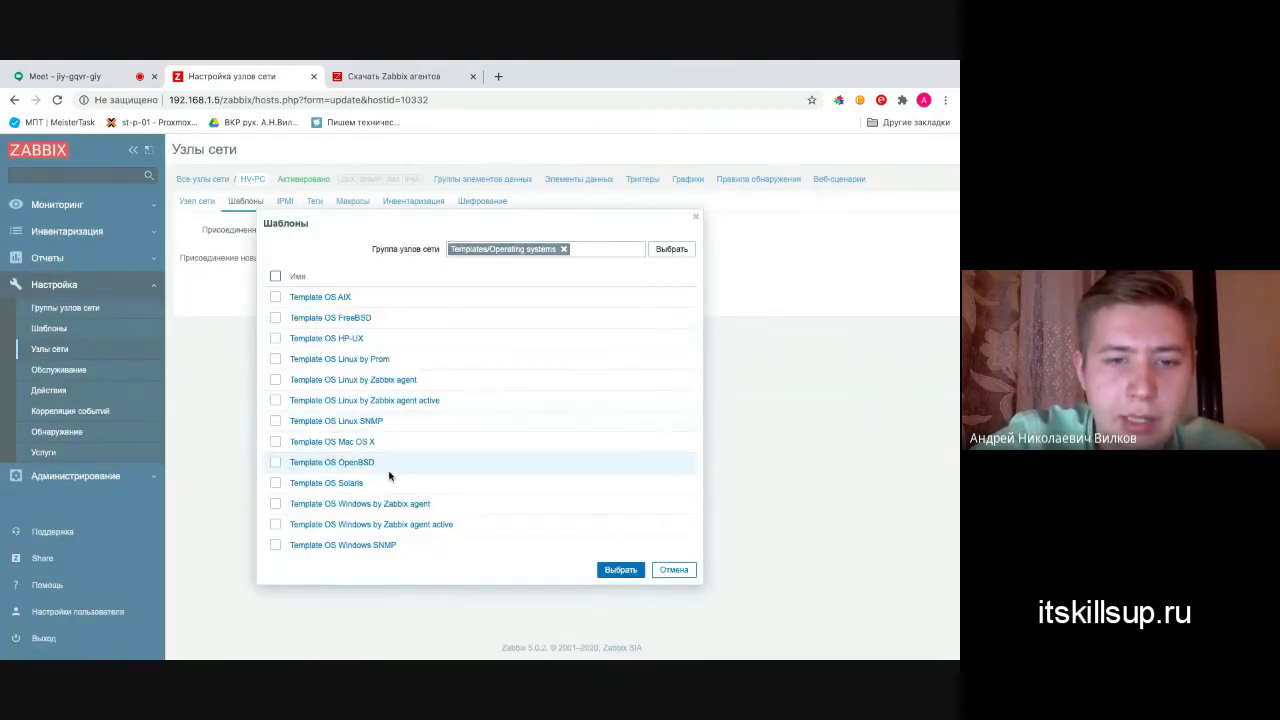
left_click(275, 504)
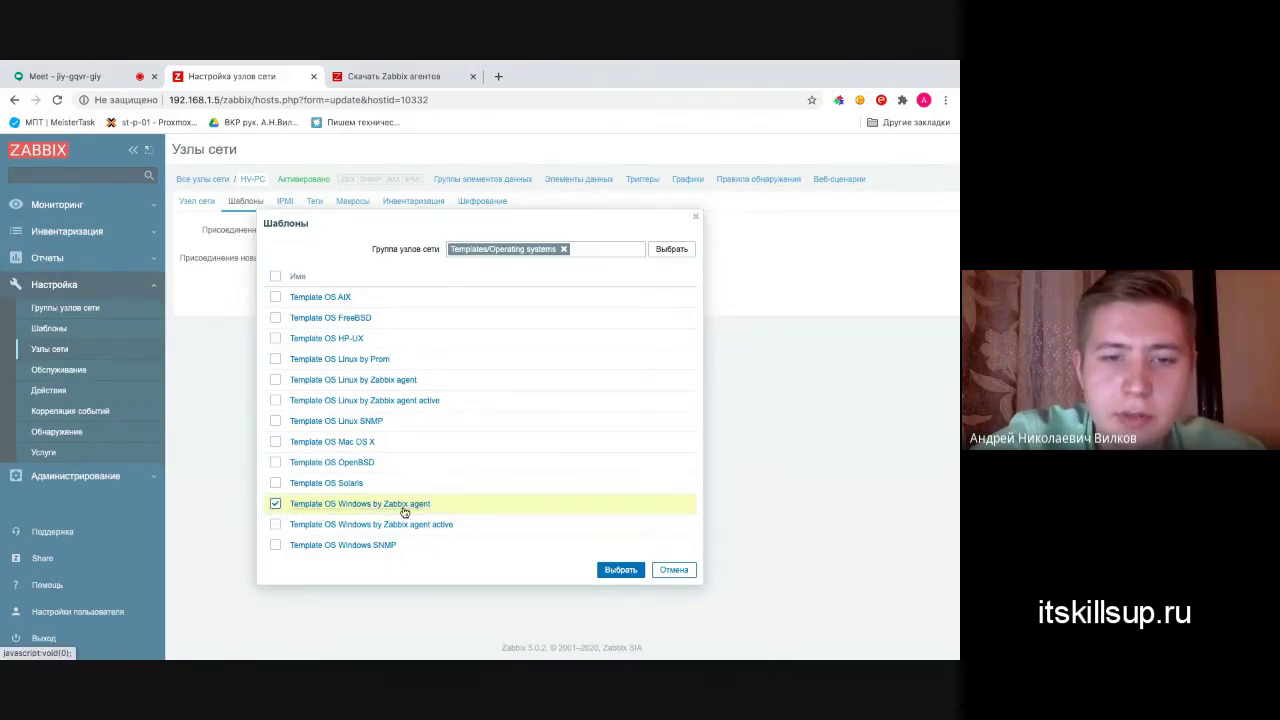
left_click(622, 570)
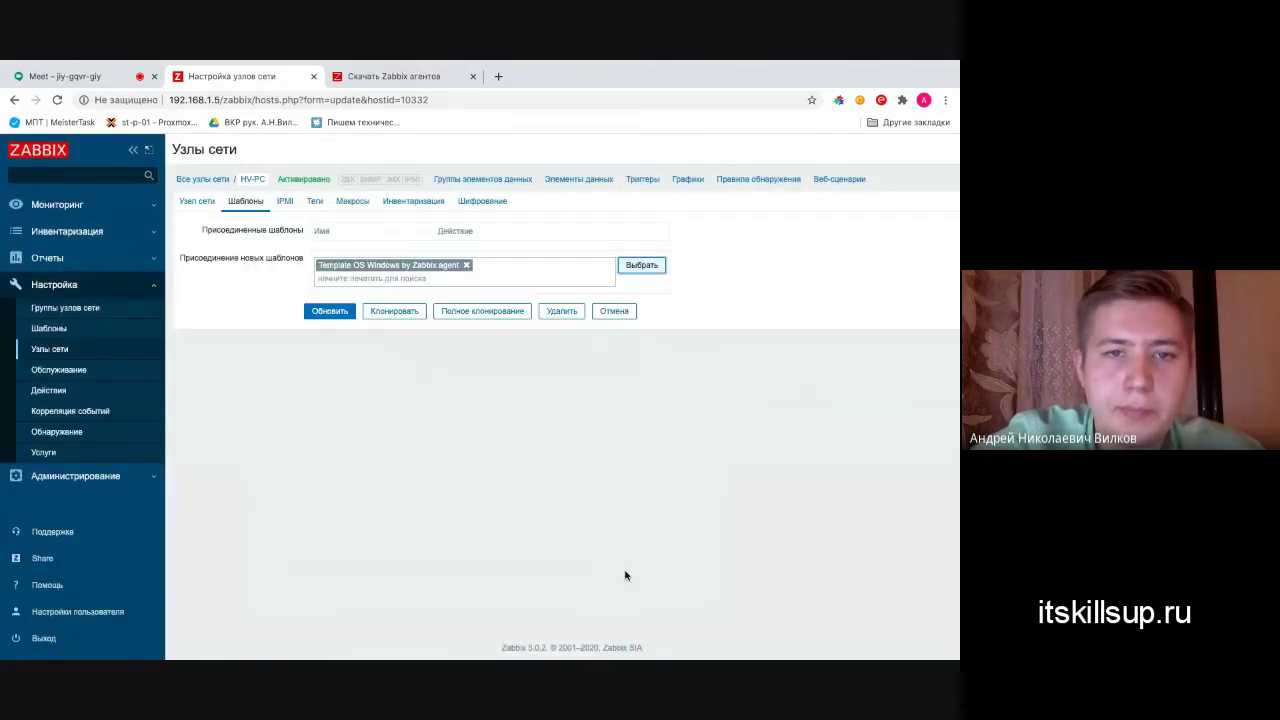
left_click(338, 318)
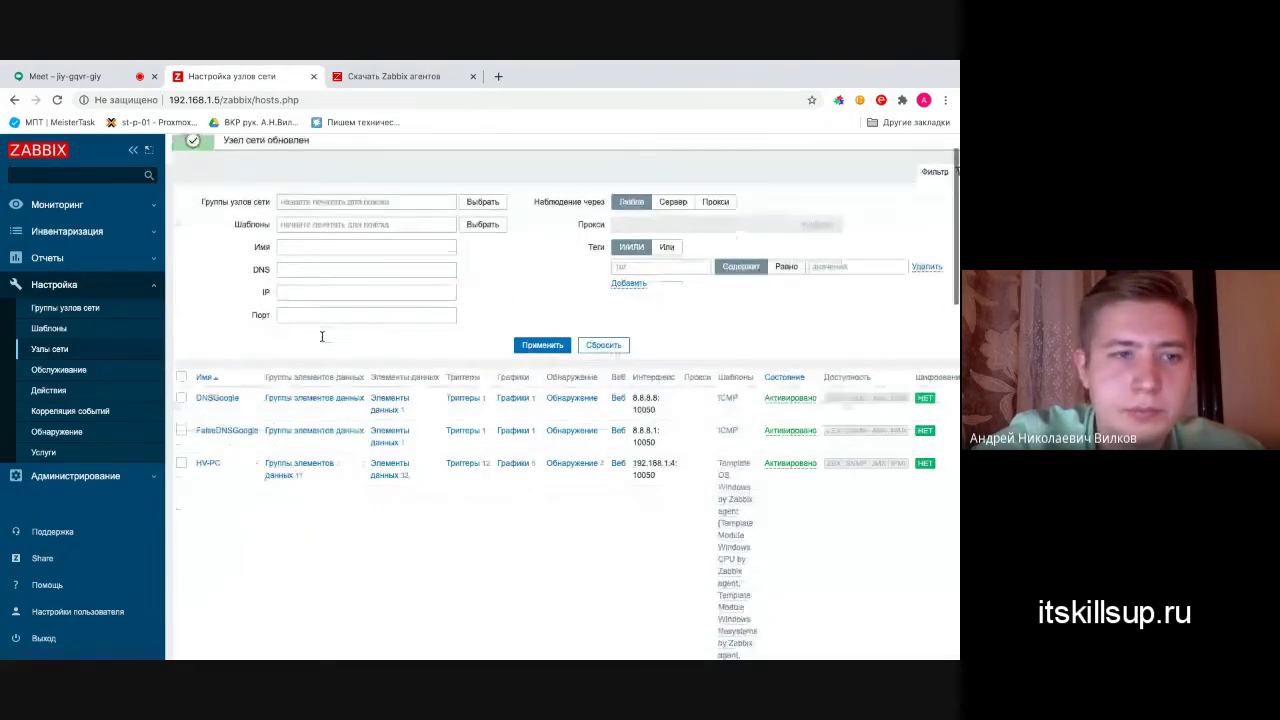
- Reload the hosts list and check the availability status of HV-PC
scroll(165, 162, "down", 1)
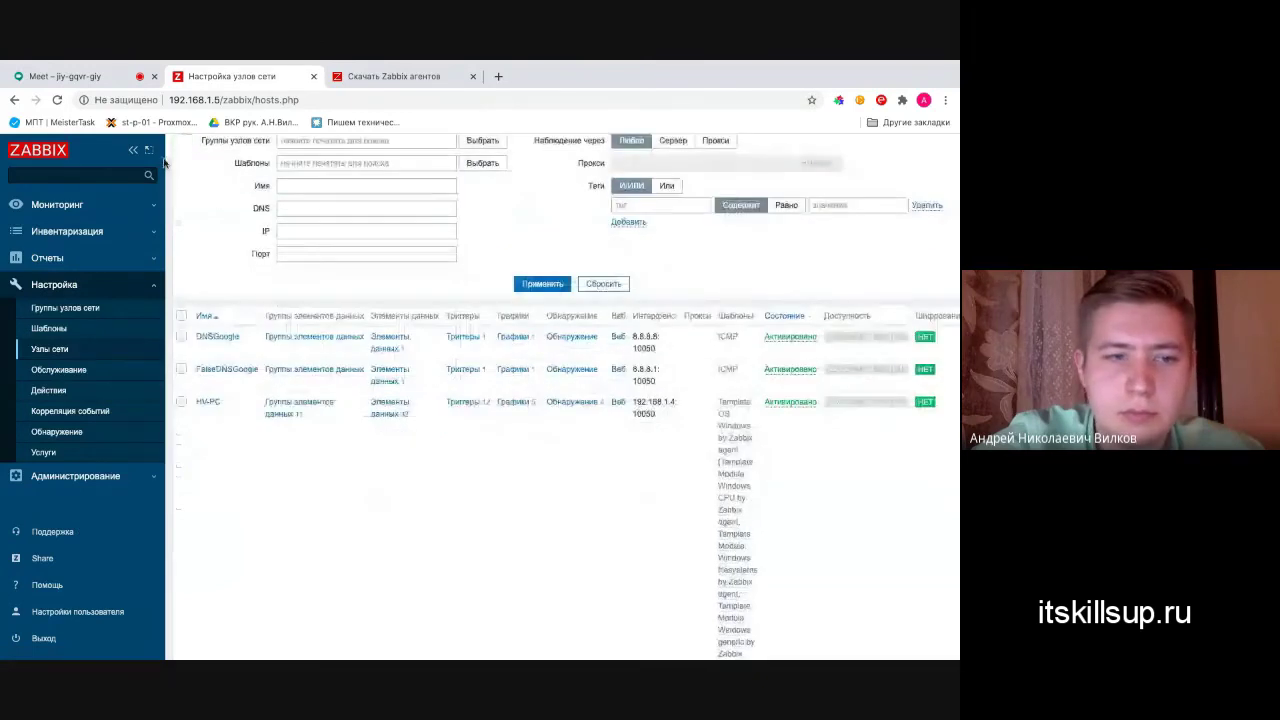
left_click(70, 349)
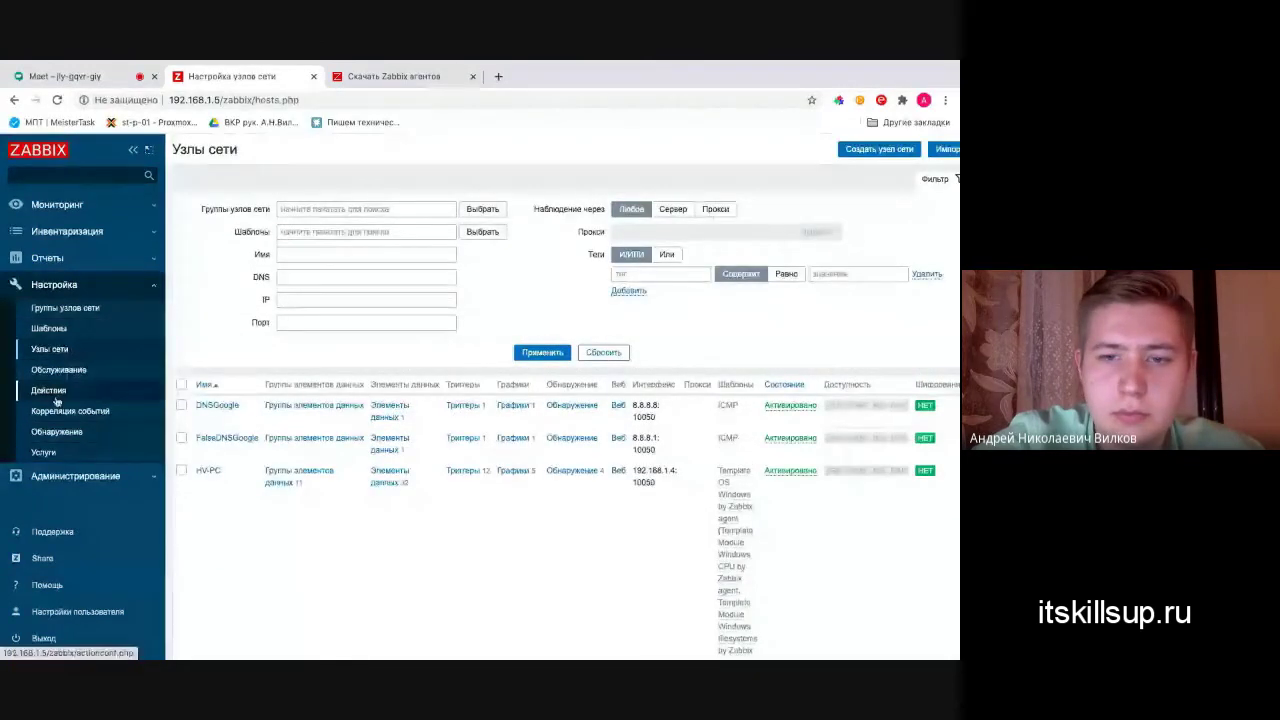
left_click(52, 355)
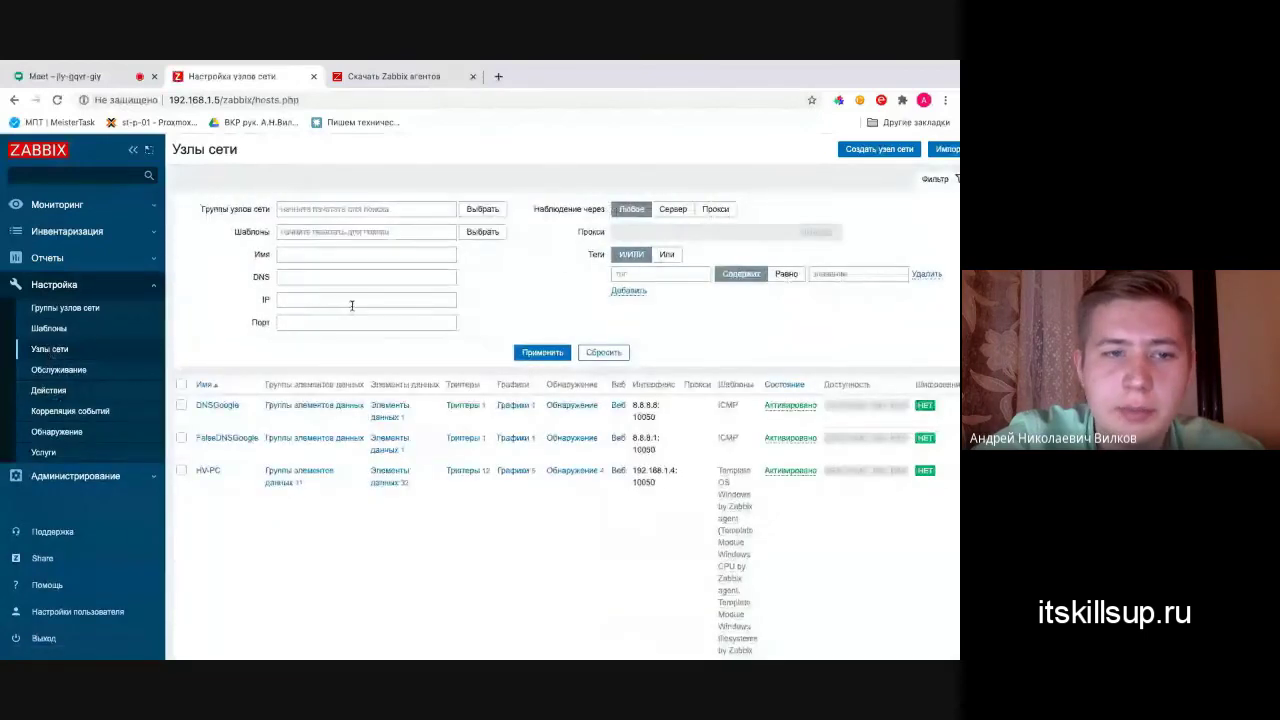
scroll(352, 305, "down", 2)
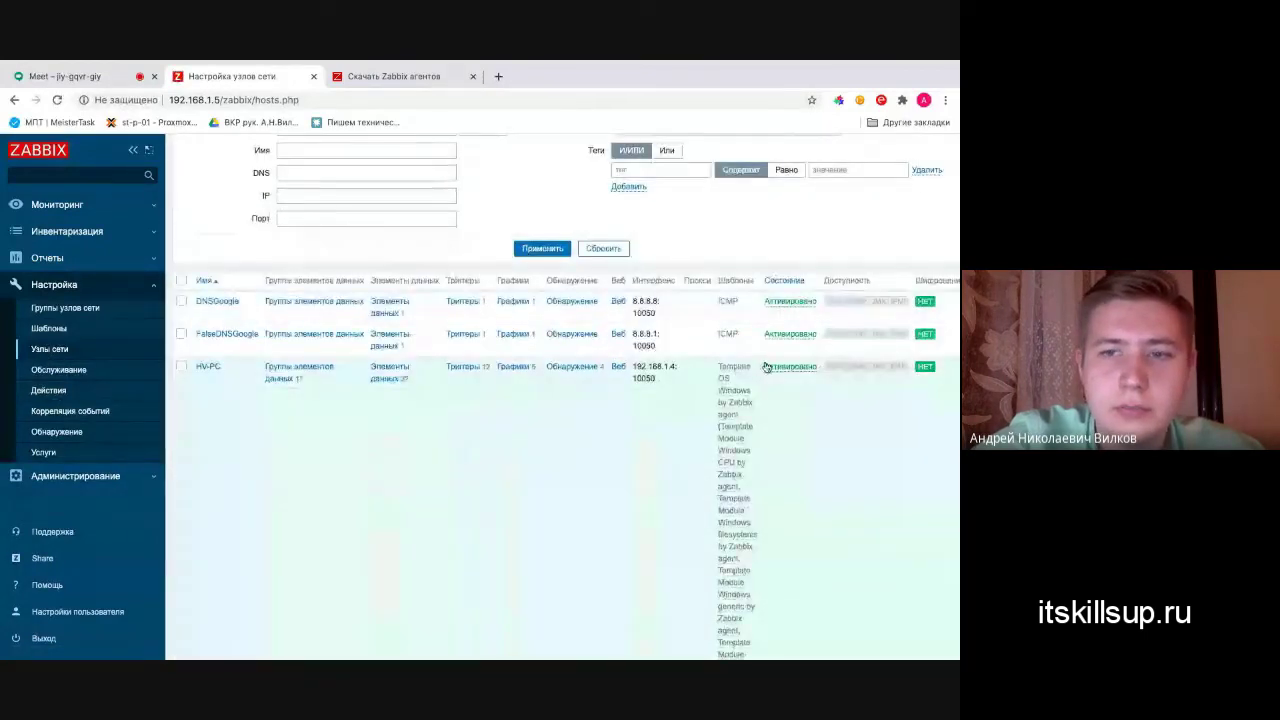
left_click(57, 100)
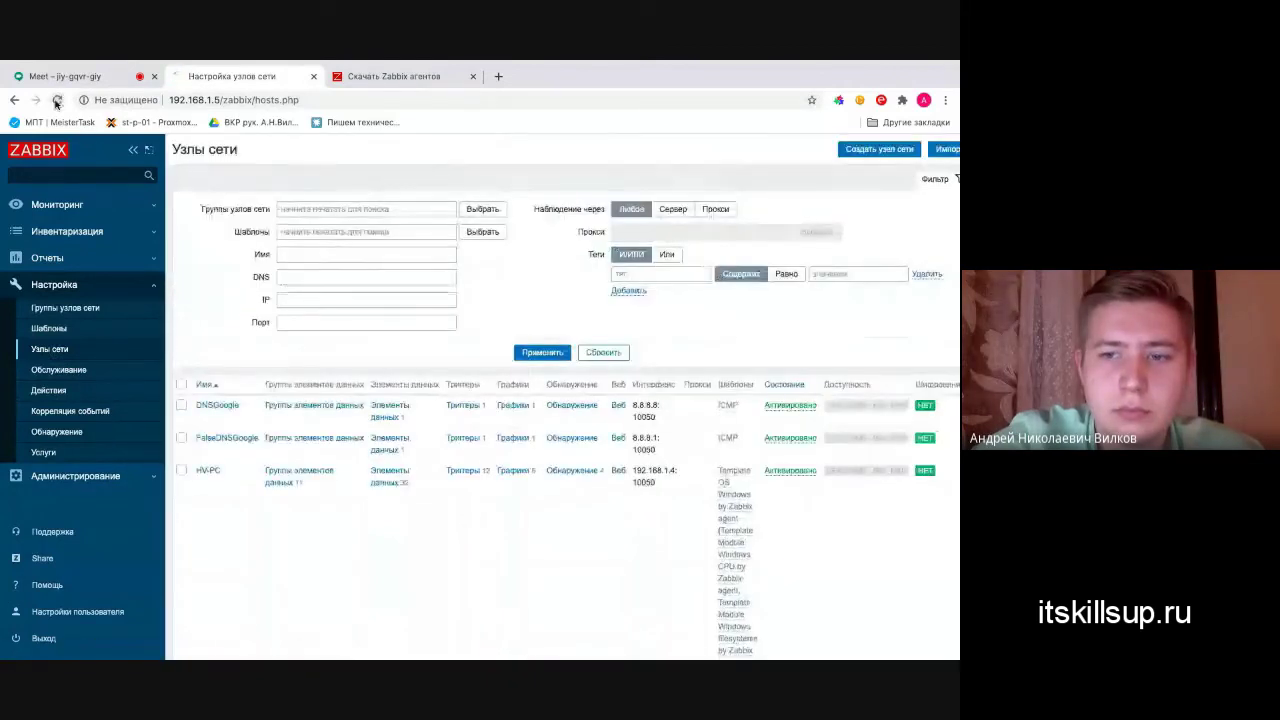
scroll(379, 312, "down", 3)
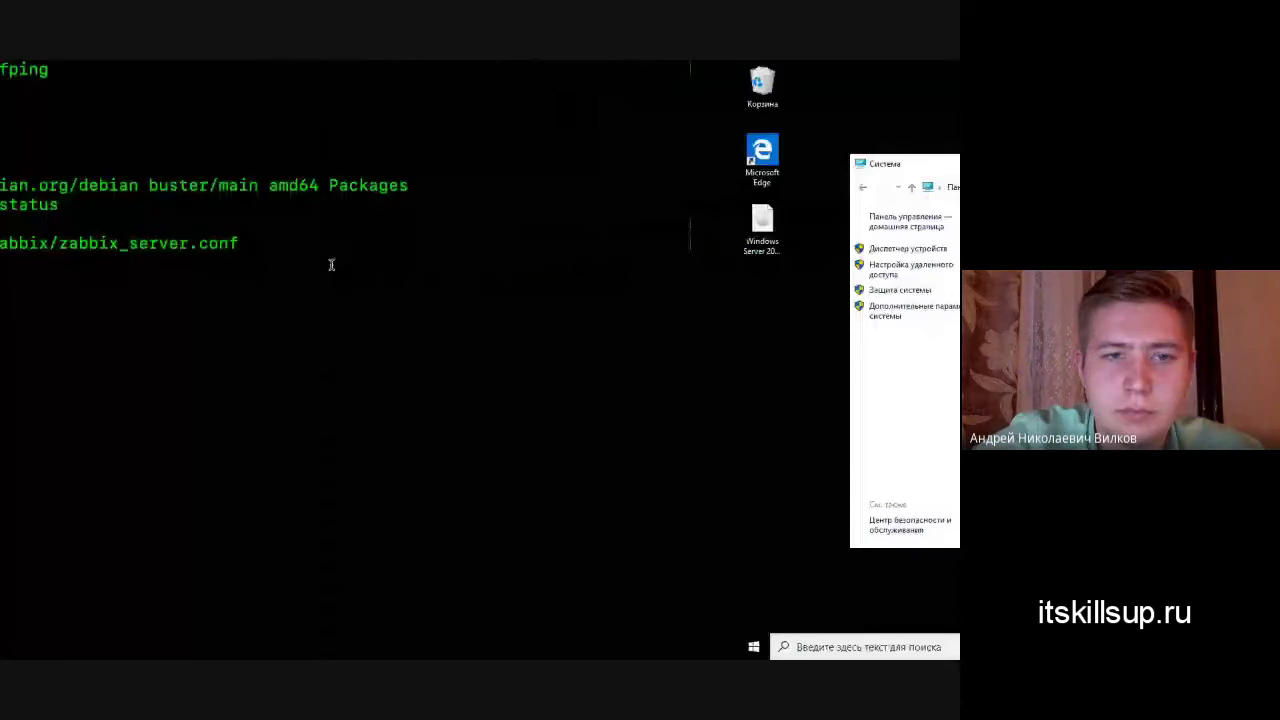
- Switch to the Windows desktop and close the System information window
left_click_drag(900, 158, 163, 164)
left_click(850, 163)
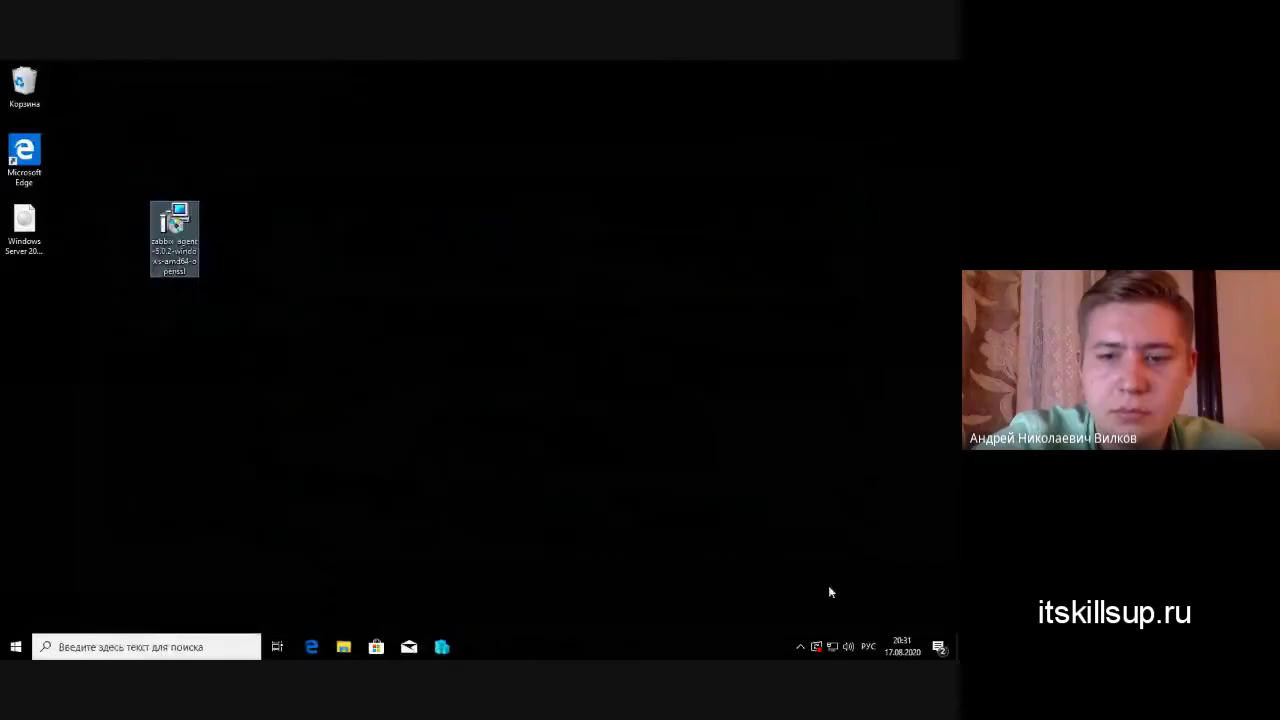
right_click(815, 647)
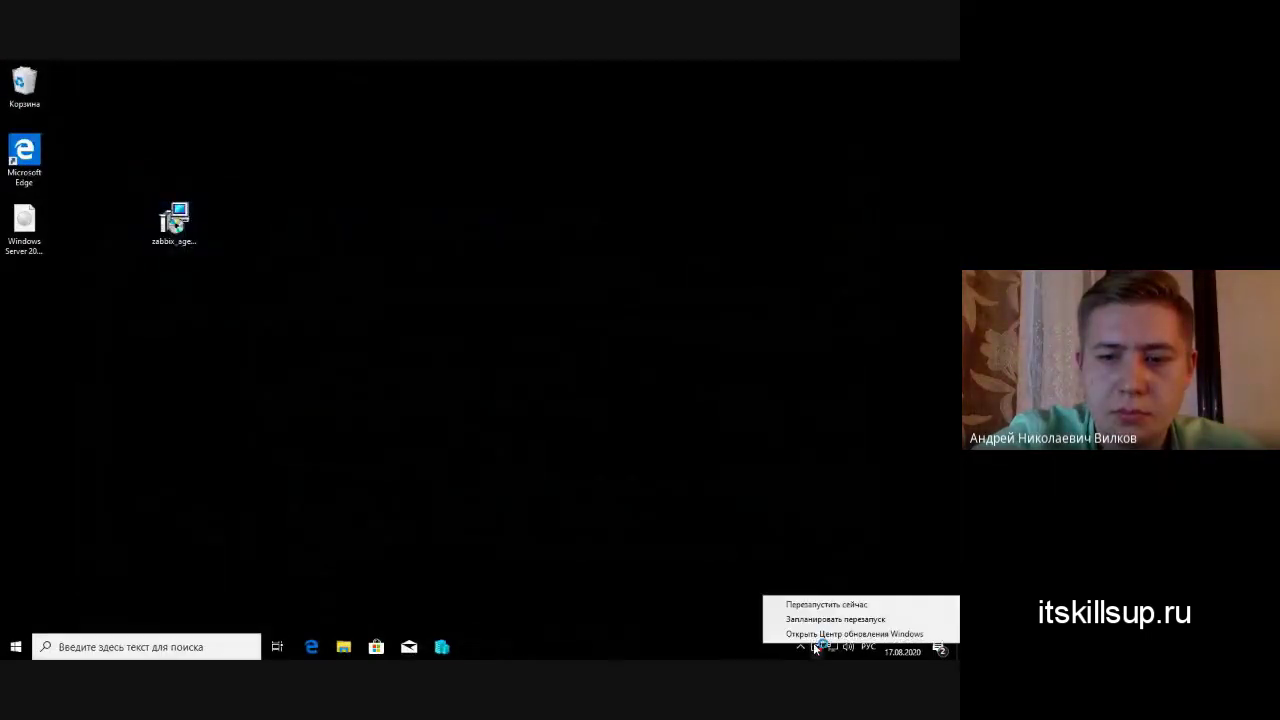
left_click(717, 577)
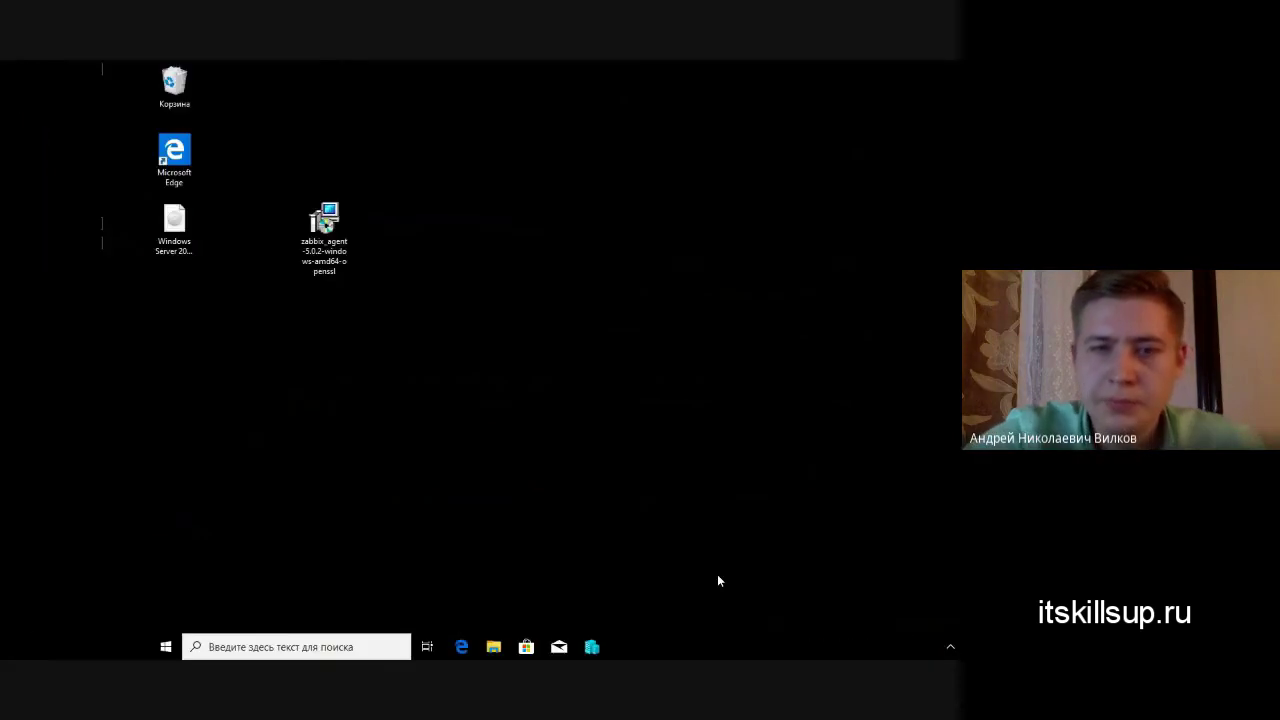
- Switch back to Zabbix in the browser, refresh the hosts list and review the host settings of HV-PC
key("alt+Tab")
key("alt+Tab")
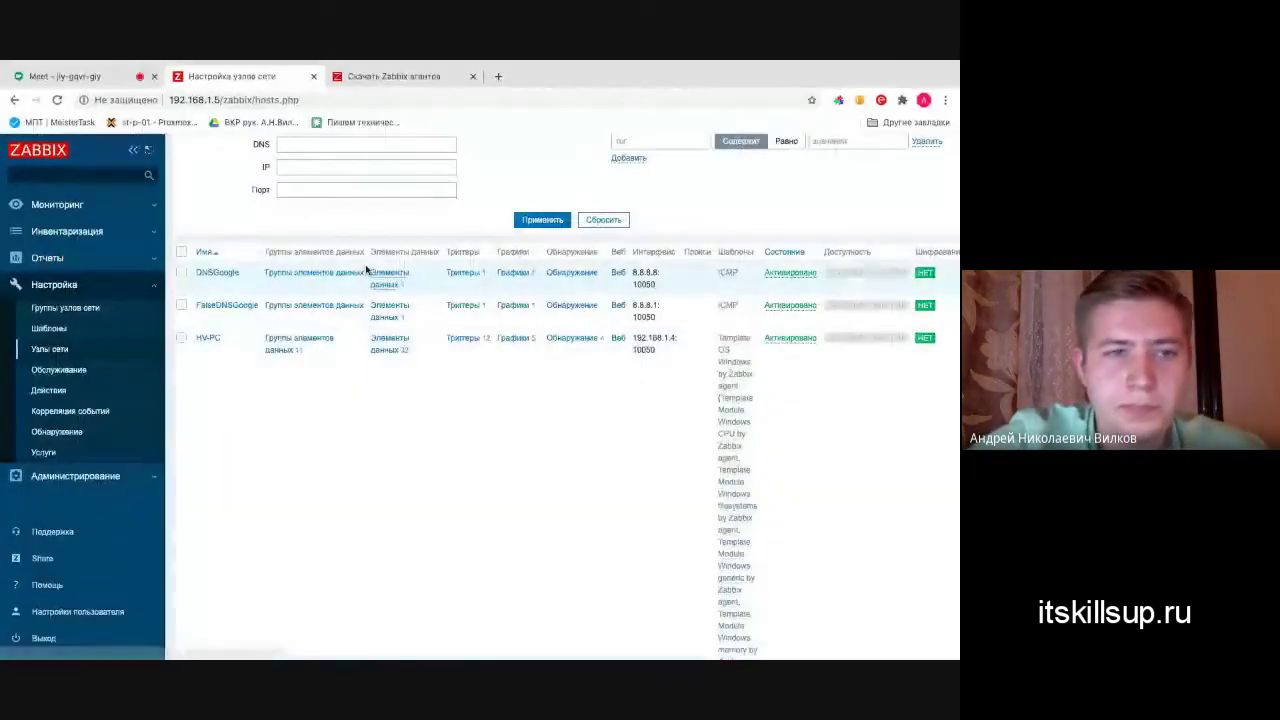
left_click(56, 101)
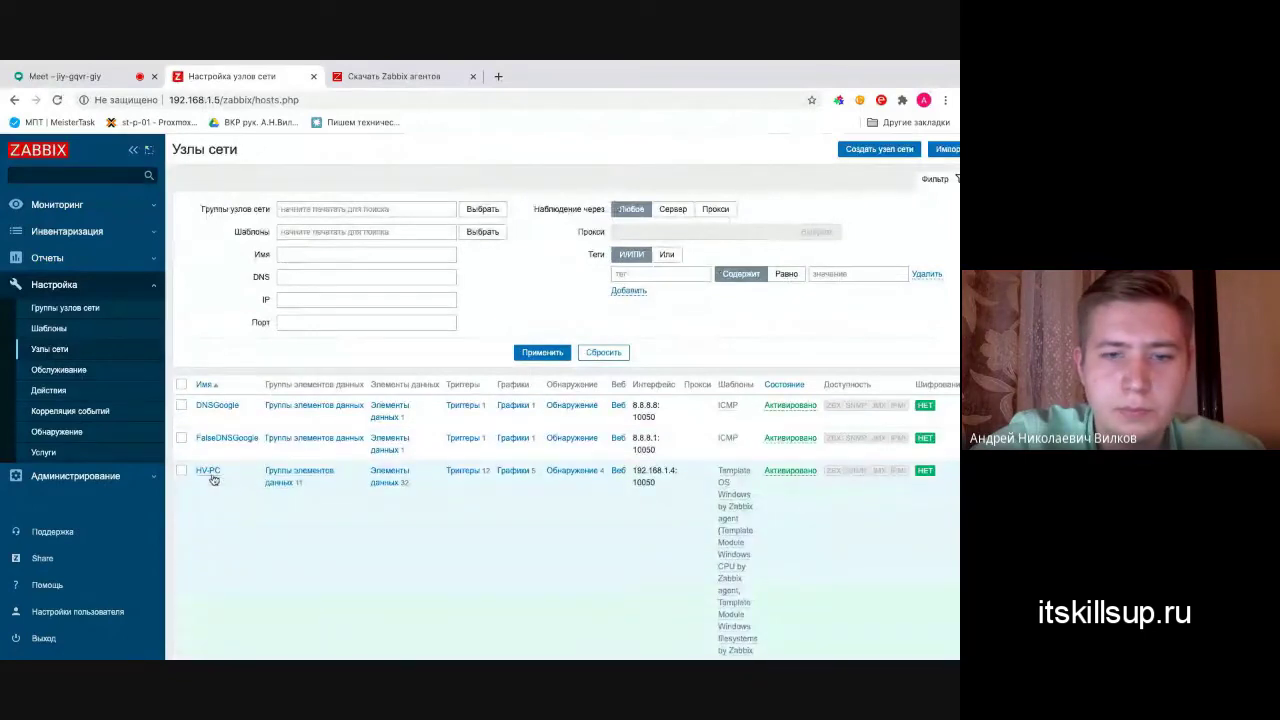
left_click(210, 474)
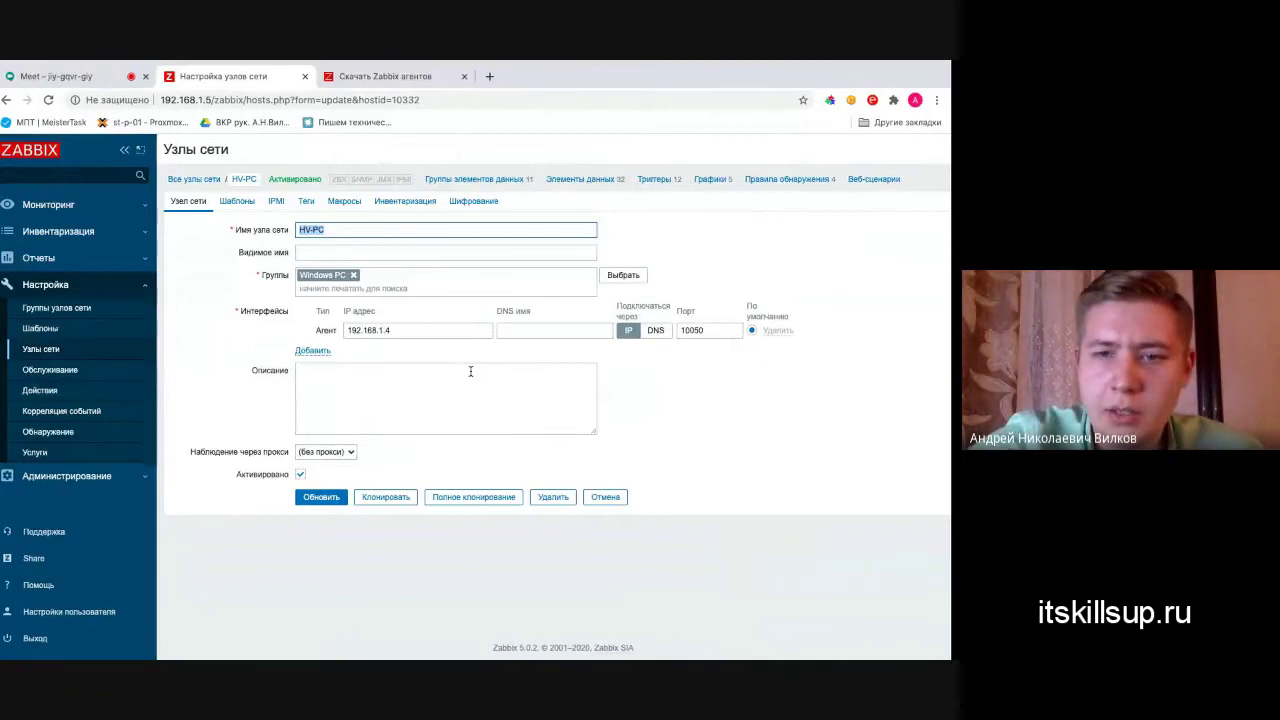
- Switch to the Windows desktop and open the Command Prompt by searching for "коман"
key("alt+Tab")
right_click(833, 648)
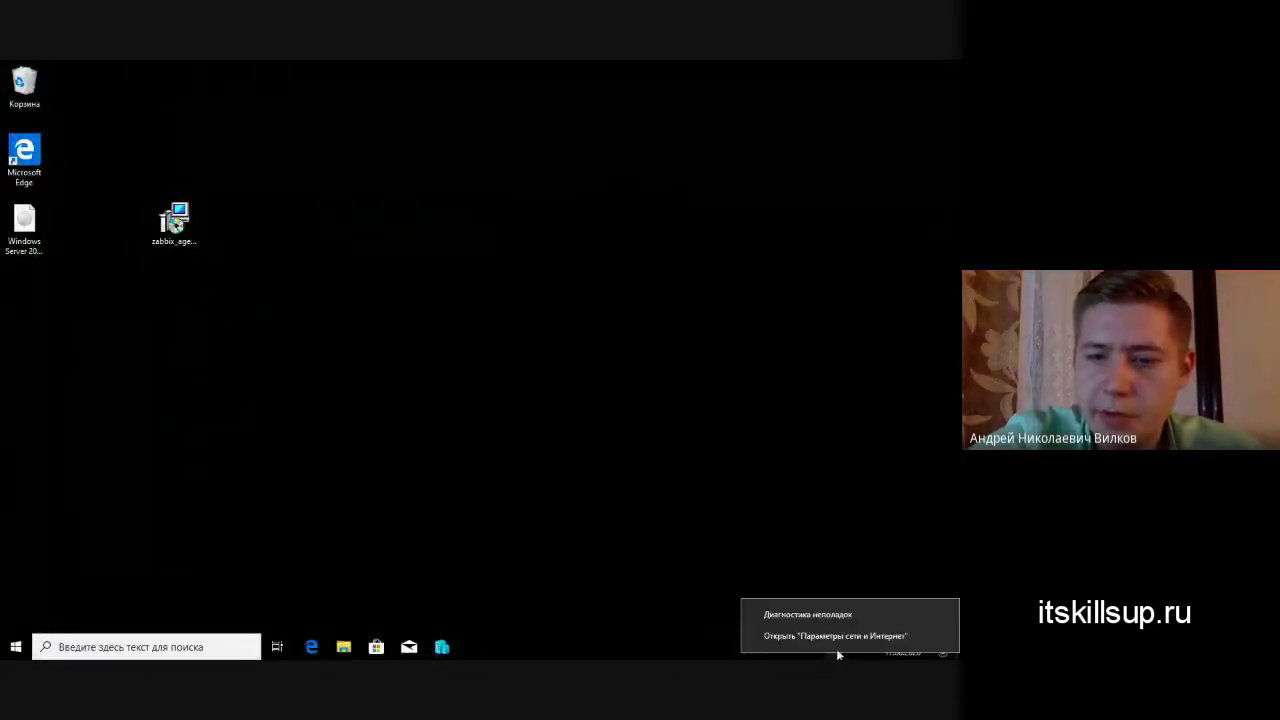
left_click(324, 580)
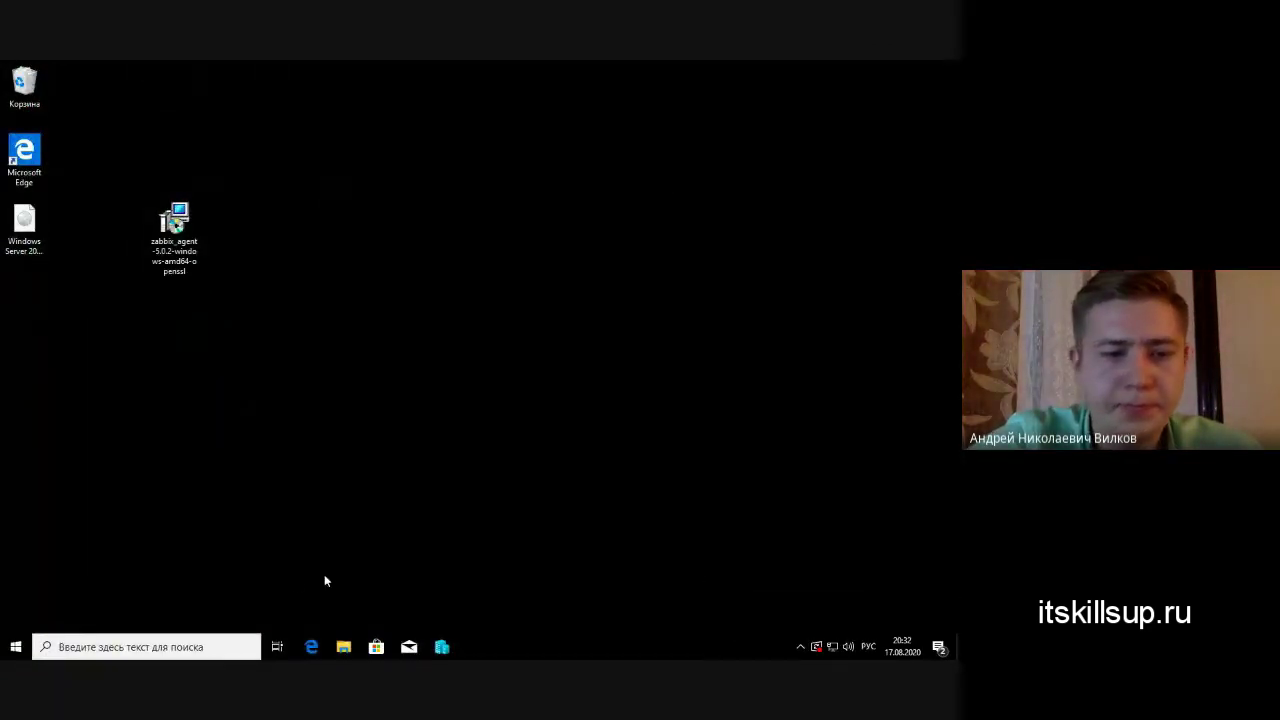
right_click(16, 647)
left_click(89, 648)
type("коман")
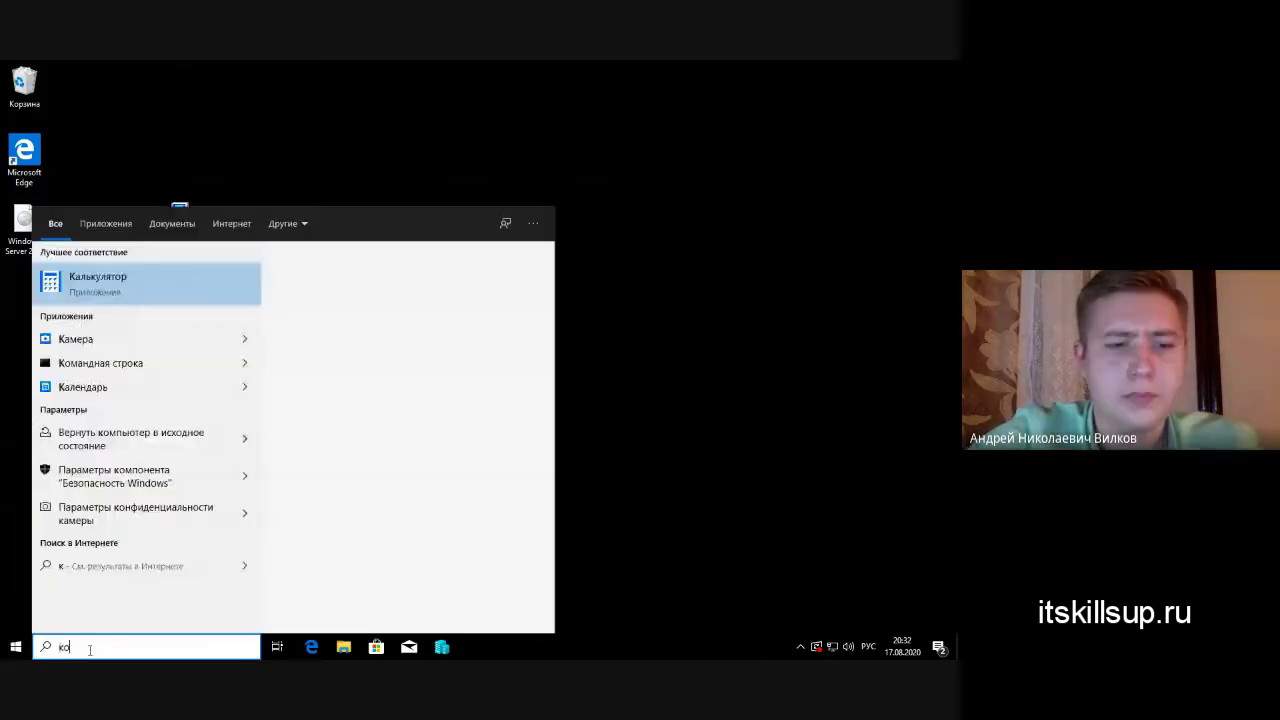
key("Return")
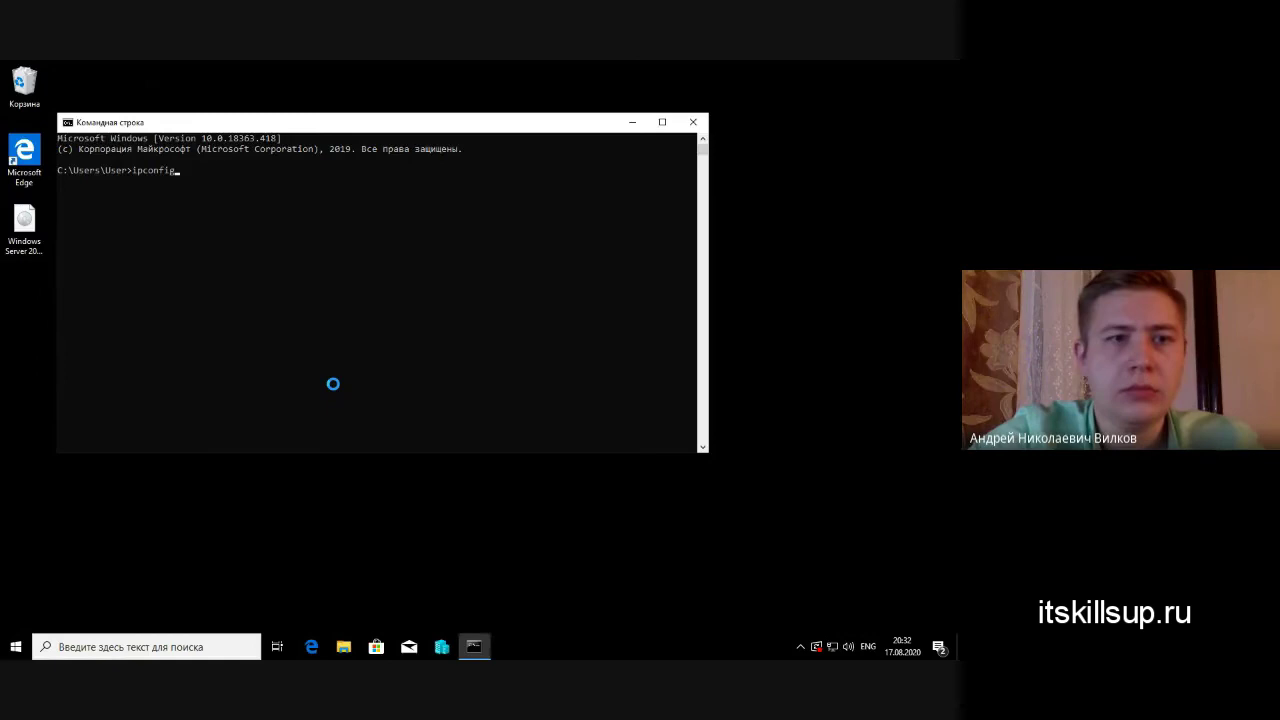
- Run ipconfig in the Command Prompt to check the Windows machine's IP address
type("ipconfig")
key("Return")
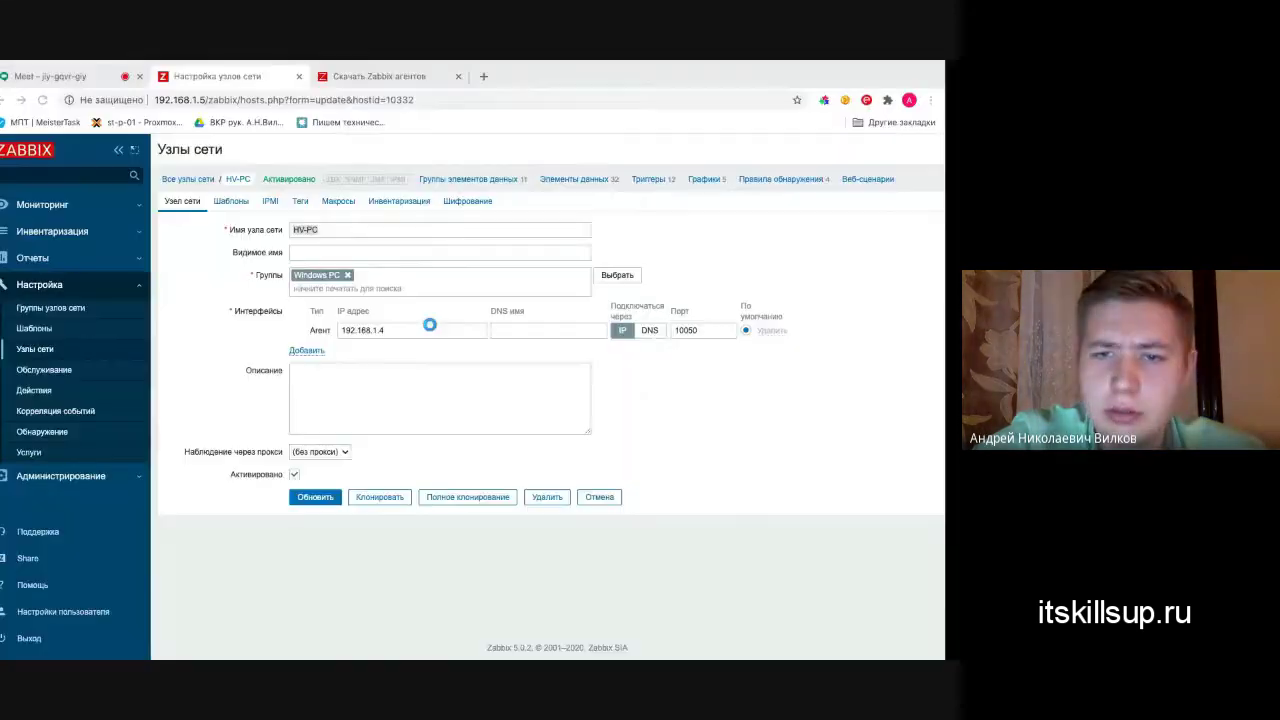
- Switch back to Zabbix in the browser, update the HV-PC host and check its availability in the hosts list
left_click(330, 497)
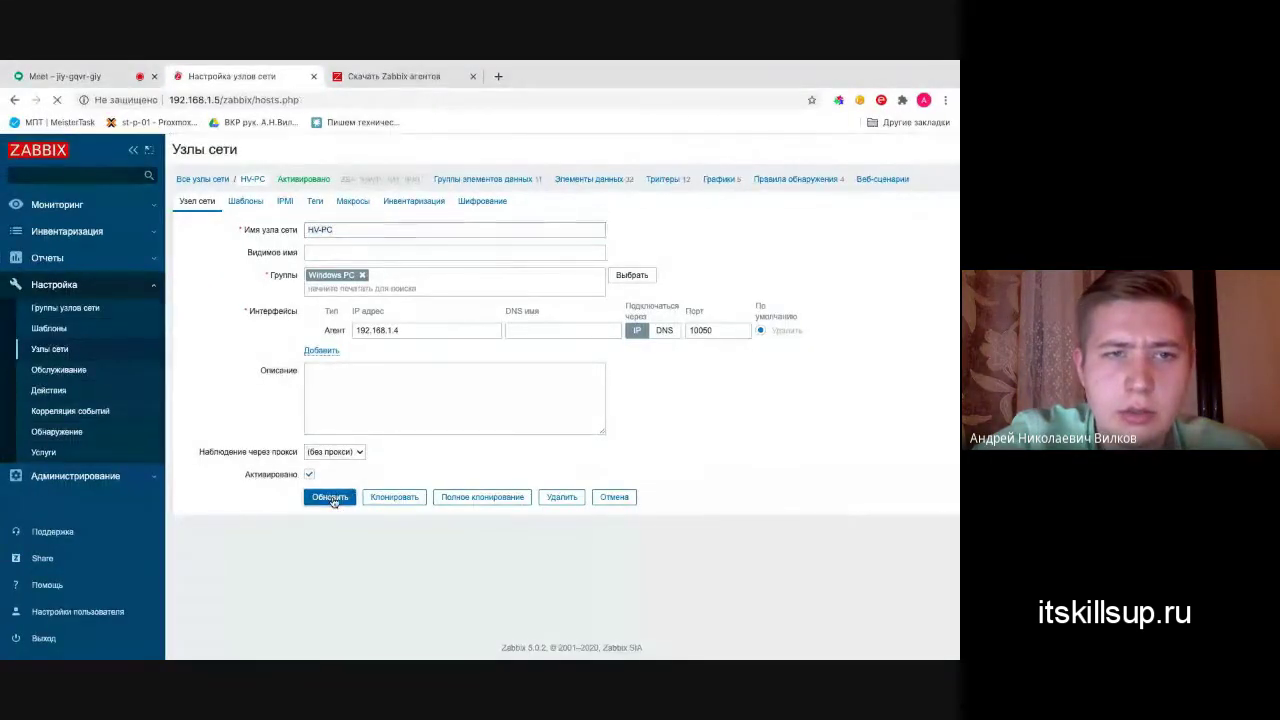
scroll(333, 502, "down", 1)
scroll(333, 502, "down", 3)
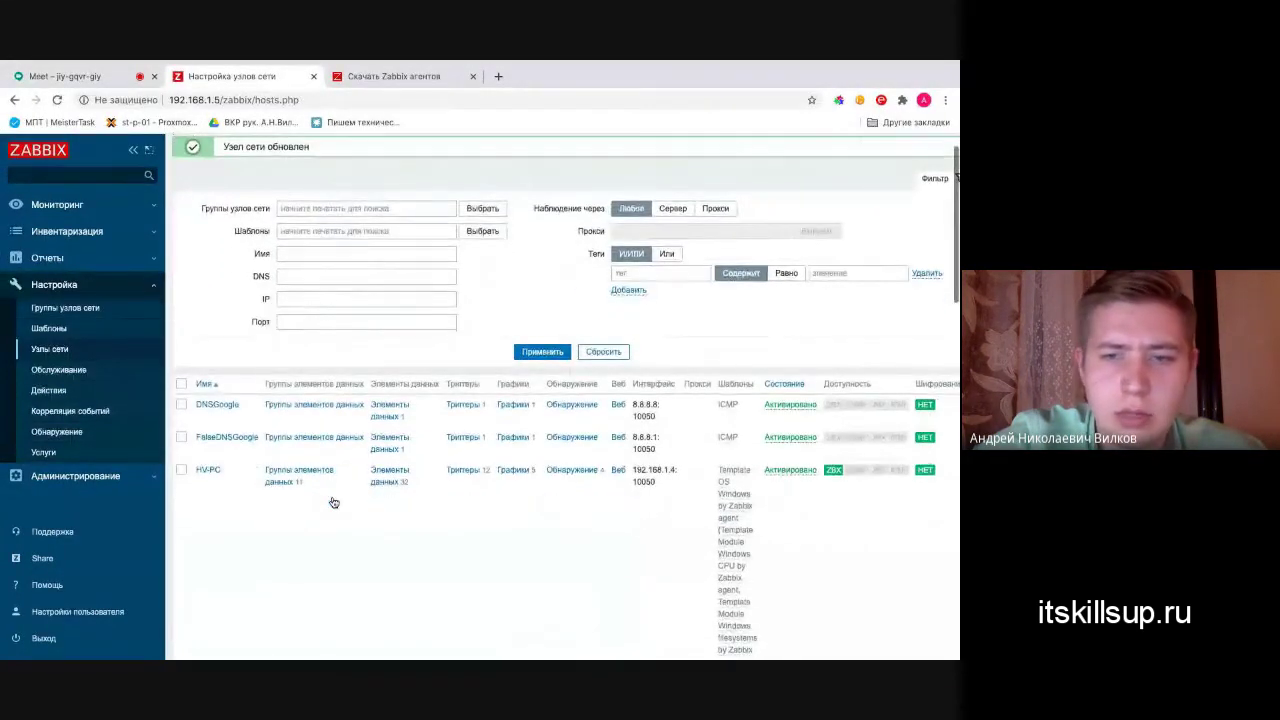
scroll(334, 500, "down", 2)
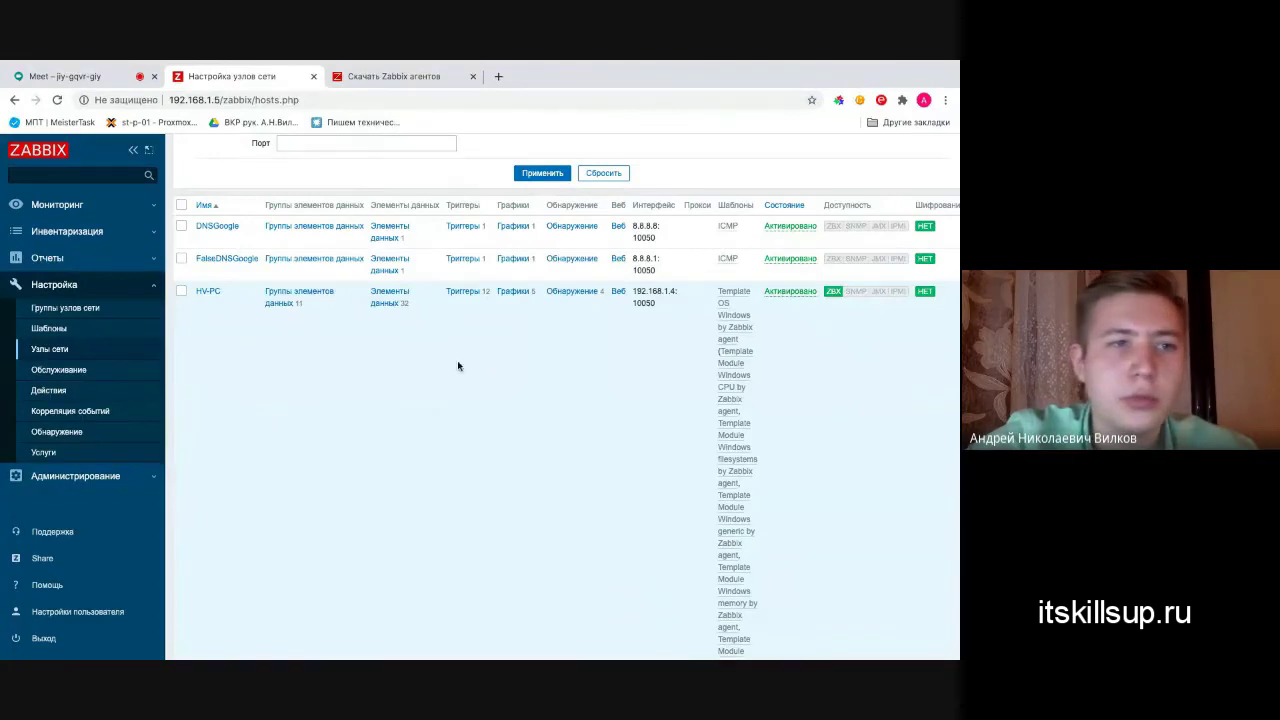
- Open the latest monitoring data and filter it by the host HV-PC
left_click(138, 207)
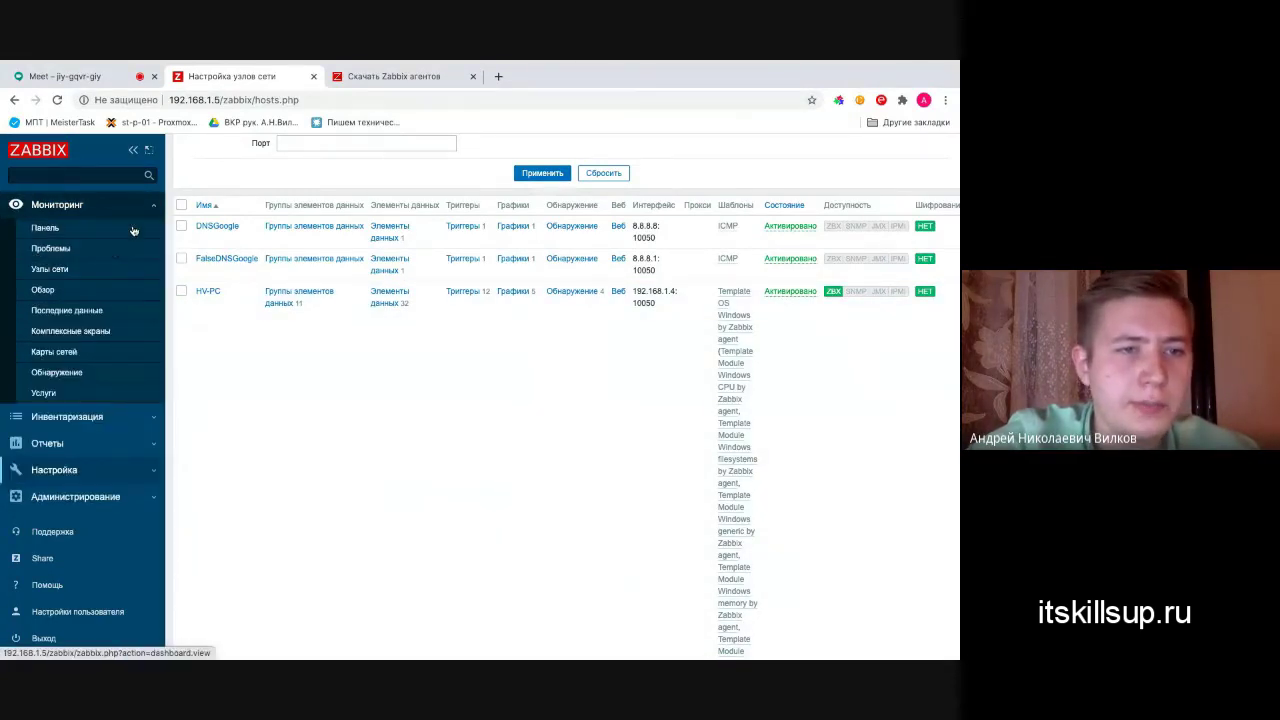
left_click(67, 312)
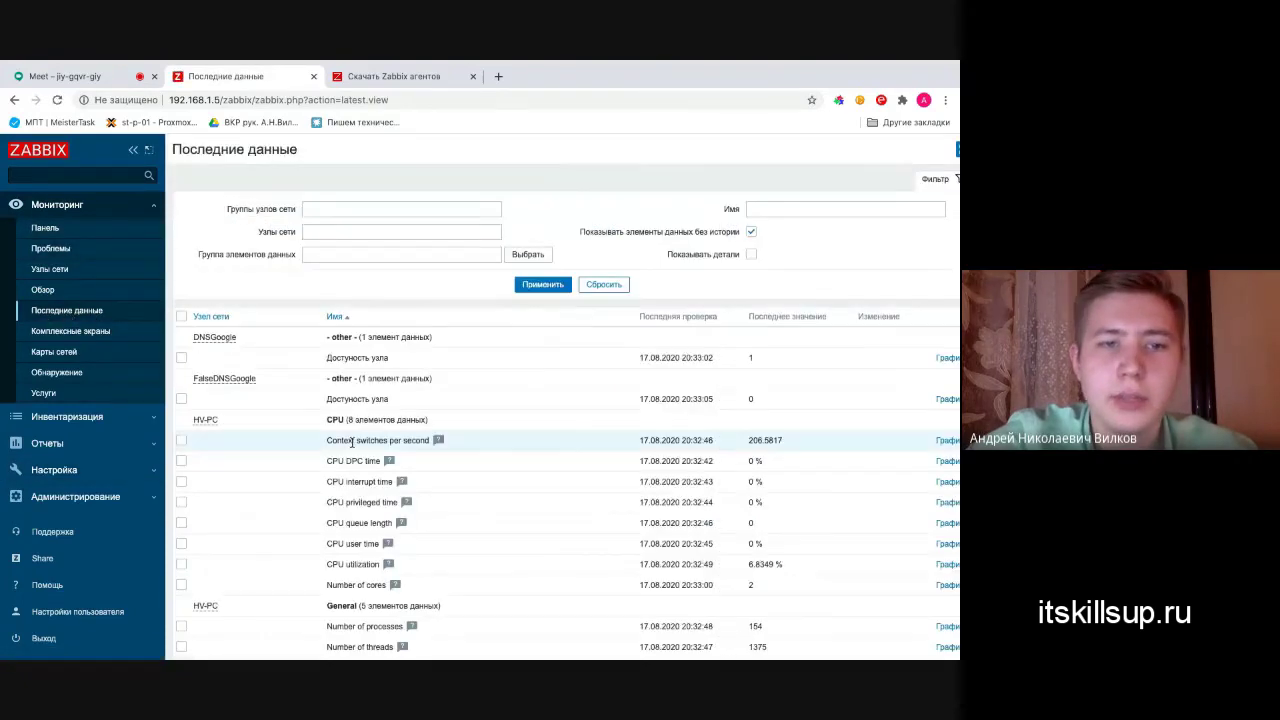
scroll(352, 441, "down", 2)
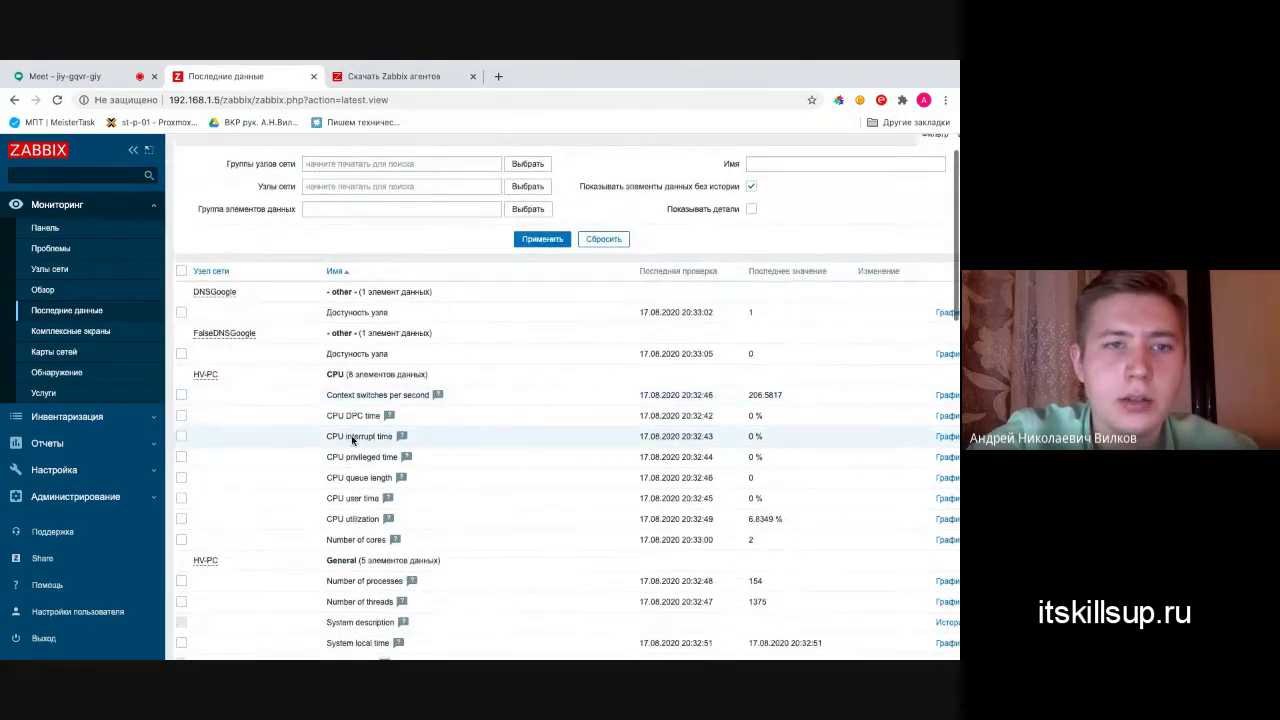
scroll(360, 215, "up", 2)
left_click(347, 224)
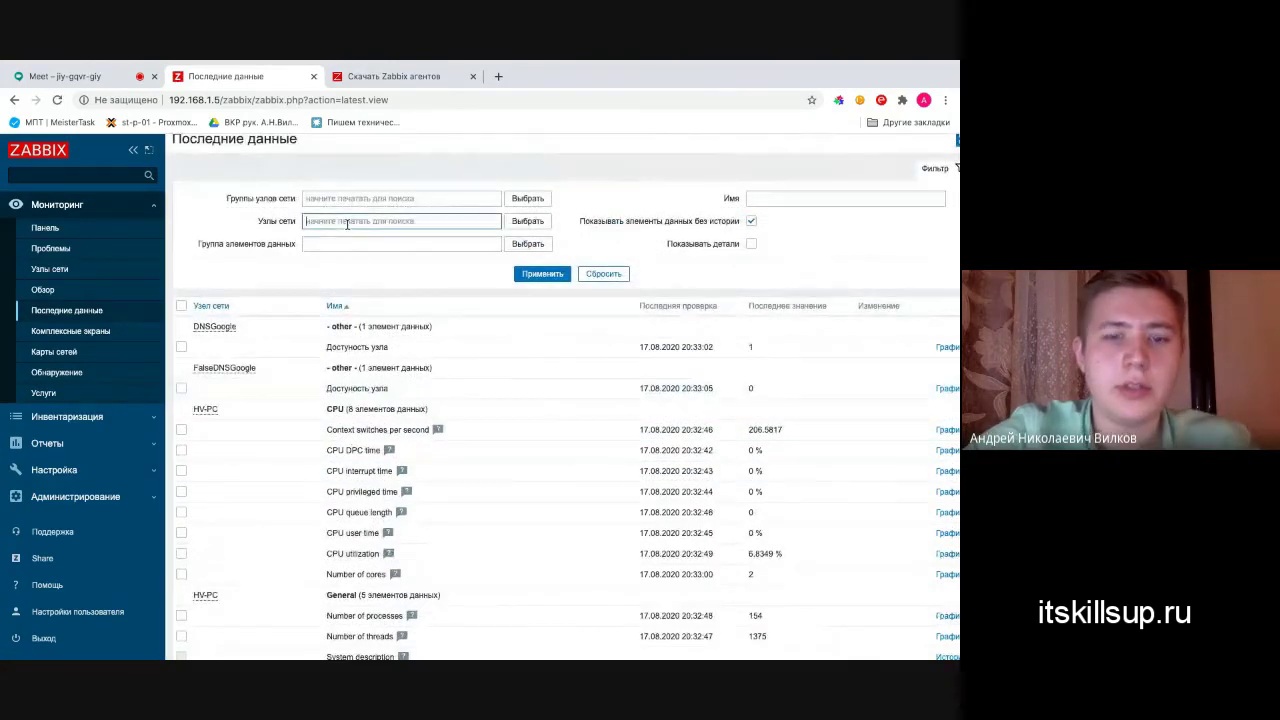
type("HV")
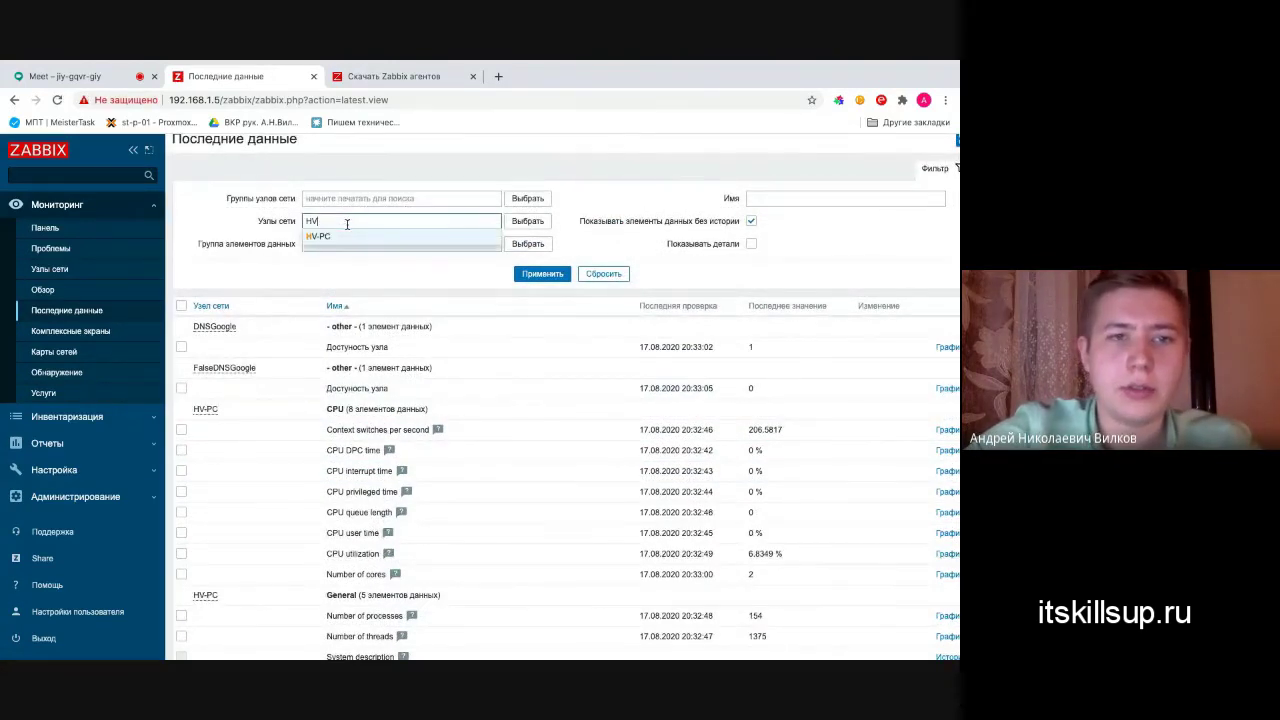
left_click(322, 236)
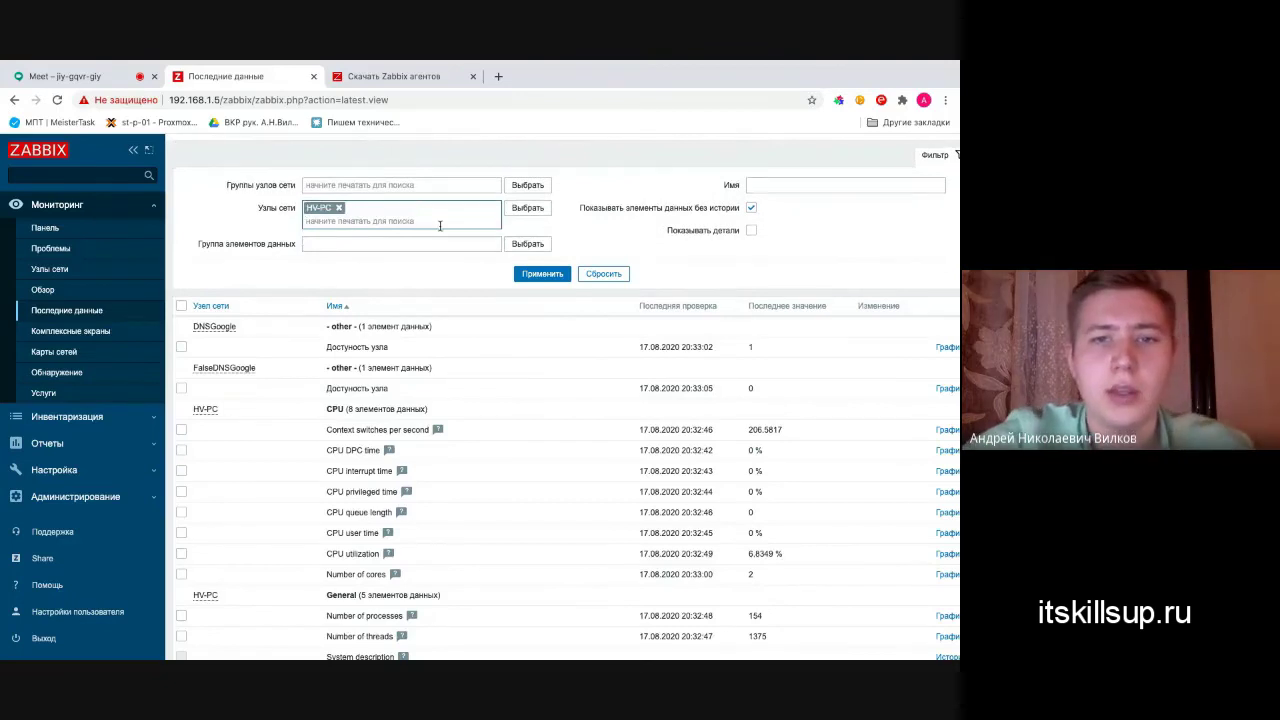
left_click(549, 280)
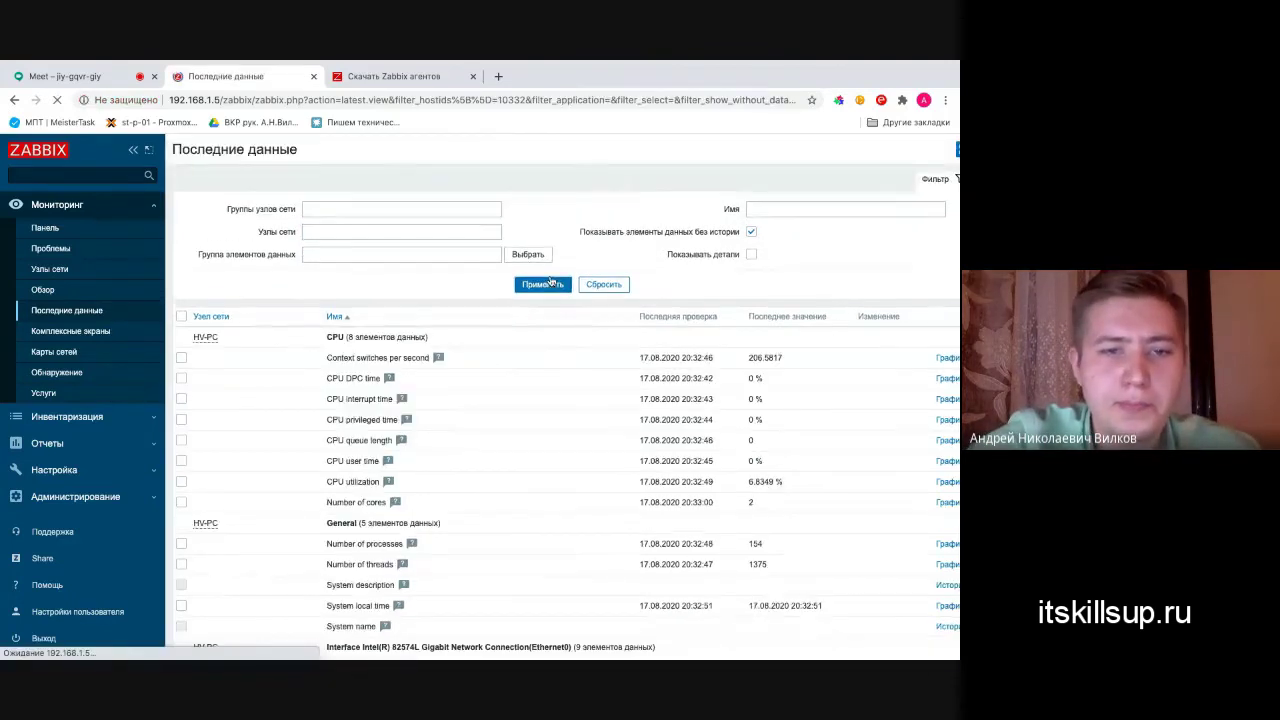
- Examine the latest data items collected for HV-PC, from CPU and General through network interface, memory, and agent status
scroll(490, 363, "down", 2)
scroll(490, 363, "down", 3)
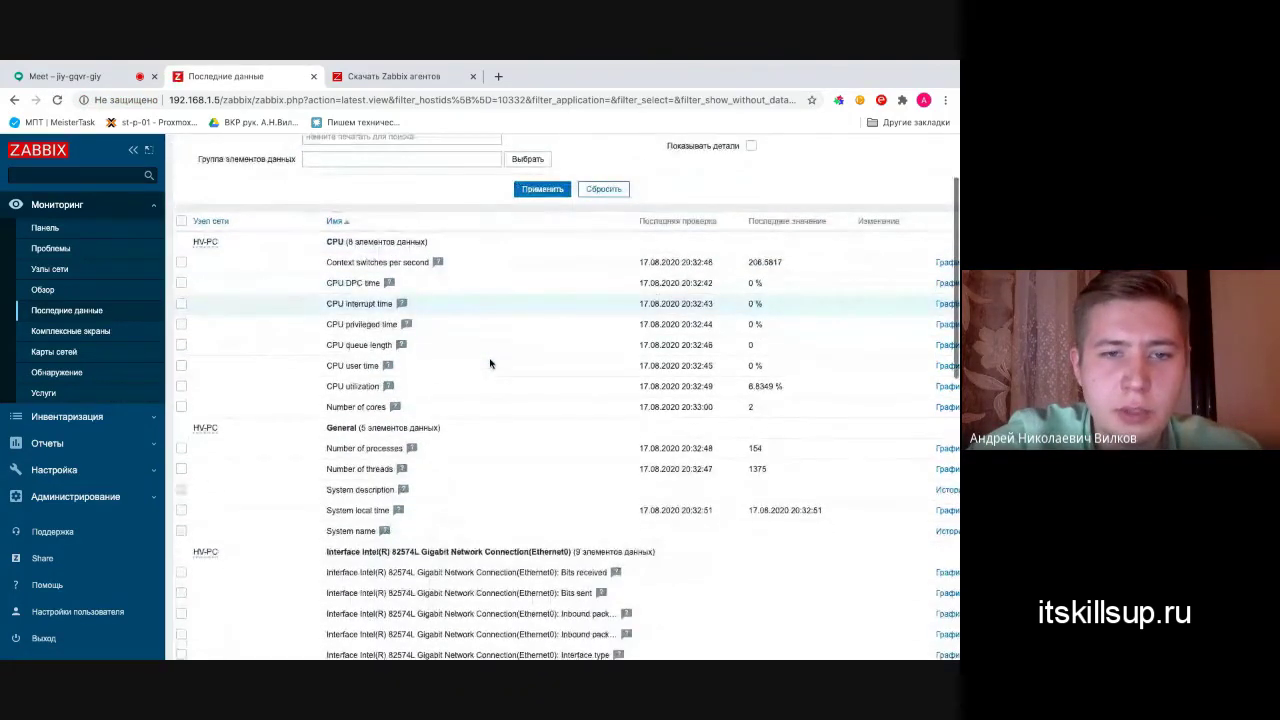
scroll(490, 357, "down", 5)
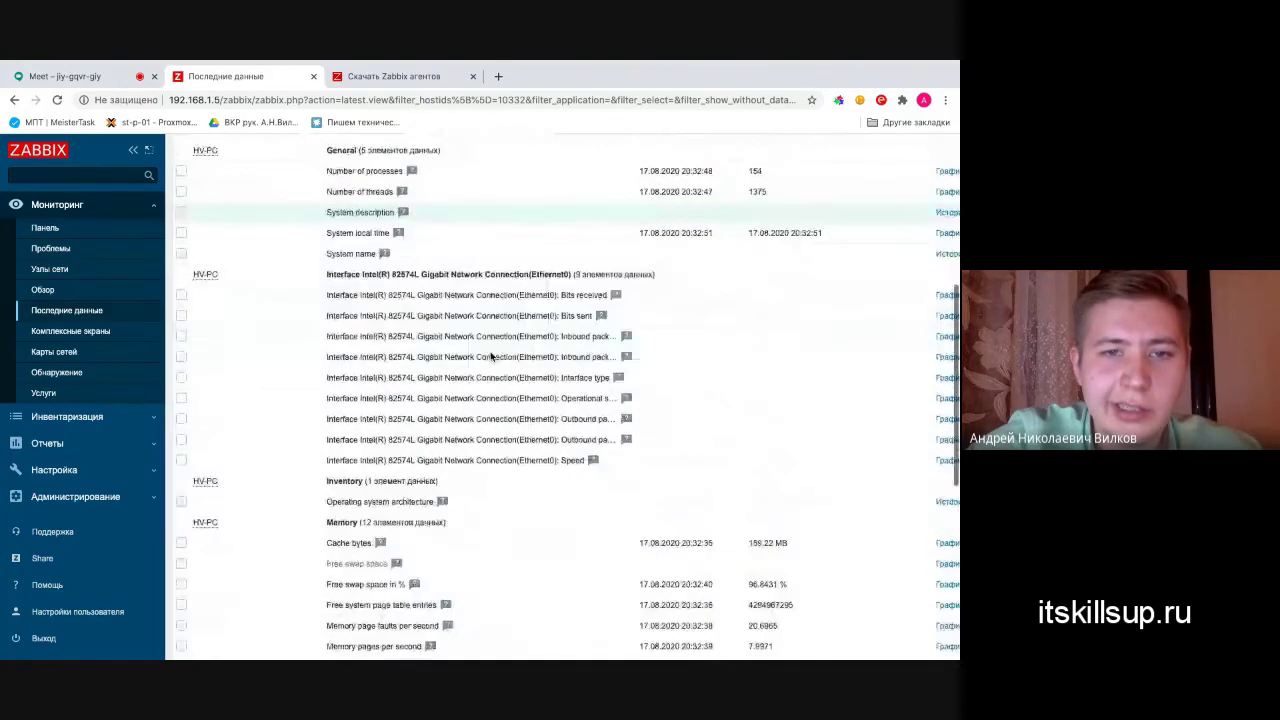
scroll(490, 357, "down", 4)
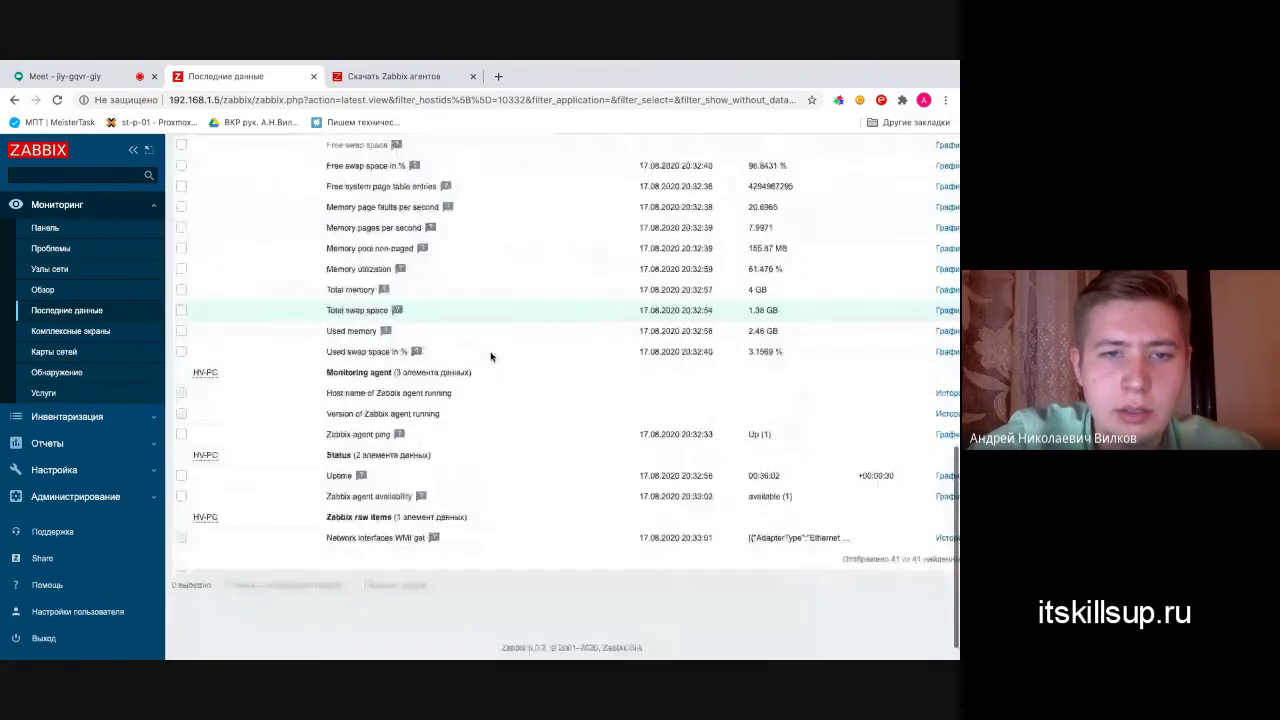
scroll(490, 357, "up", 15)
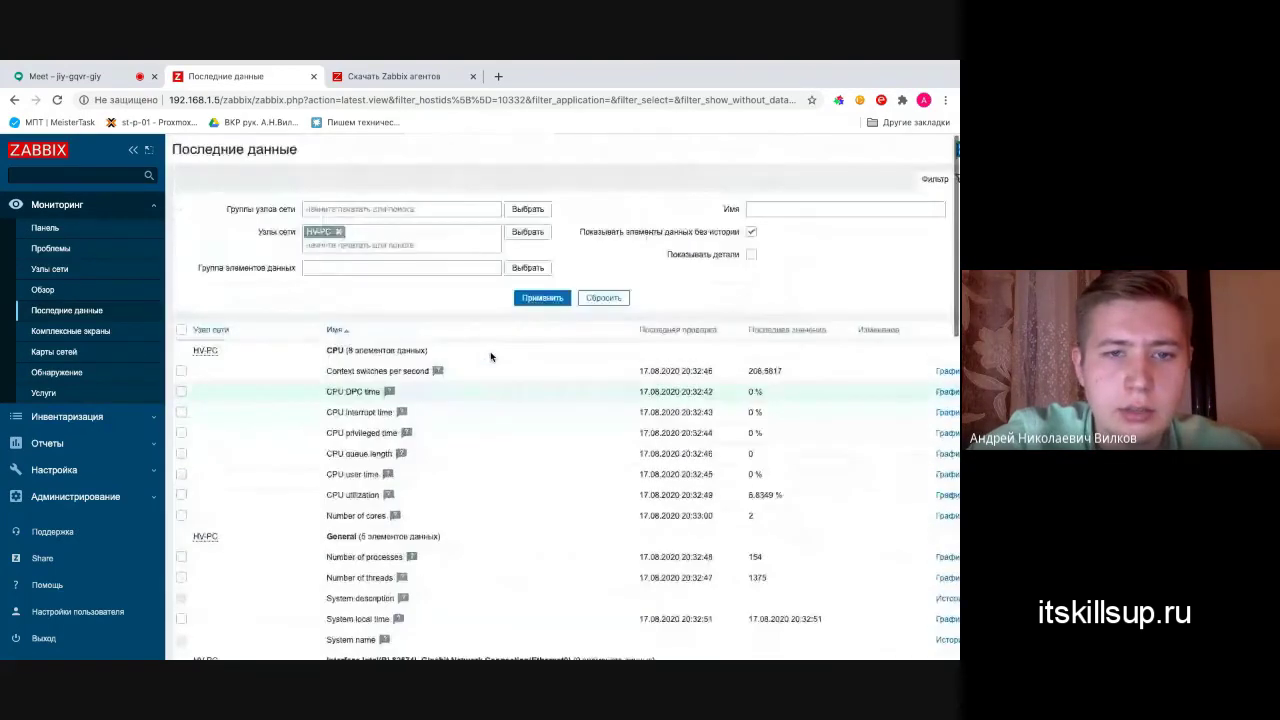
scroll(490, 357, "down", 3)
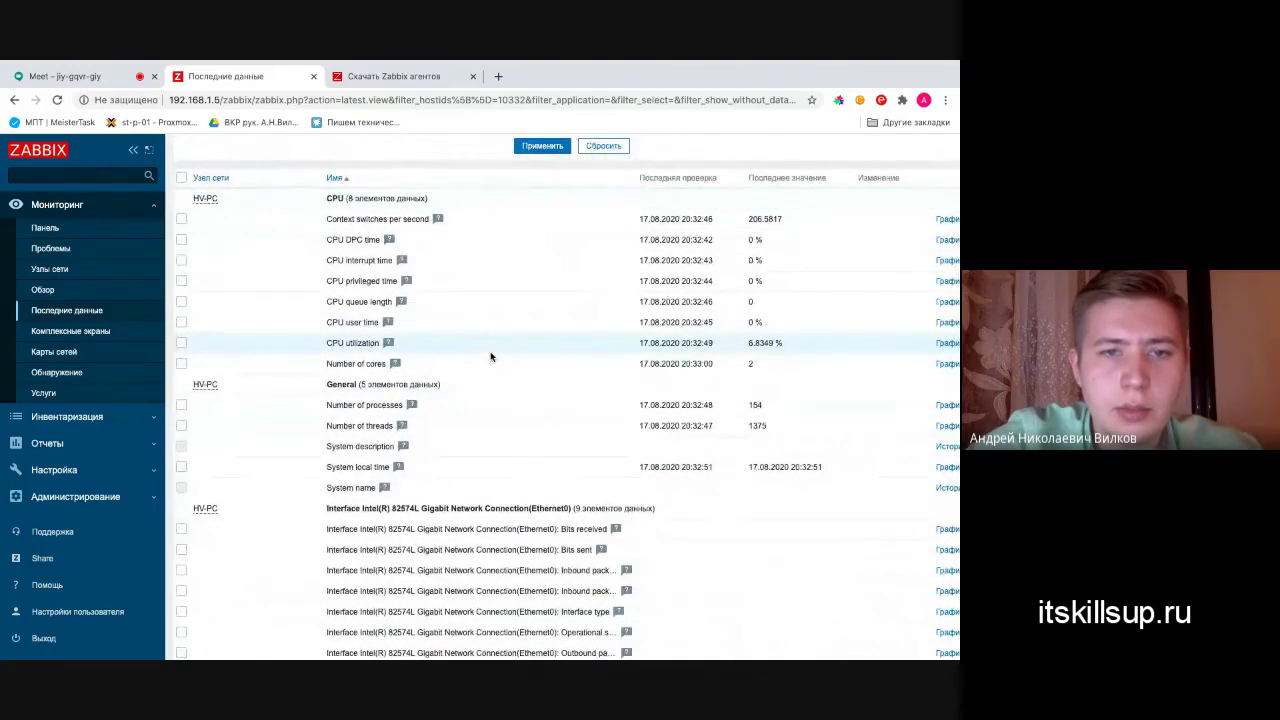
scroll(490, 357, "down", 1)
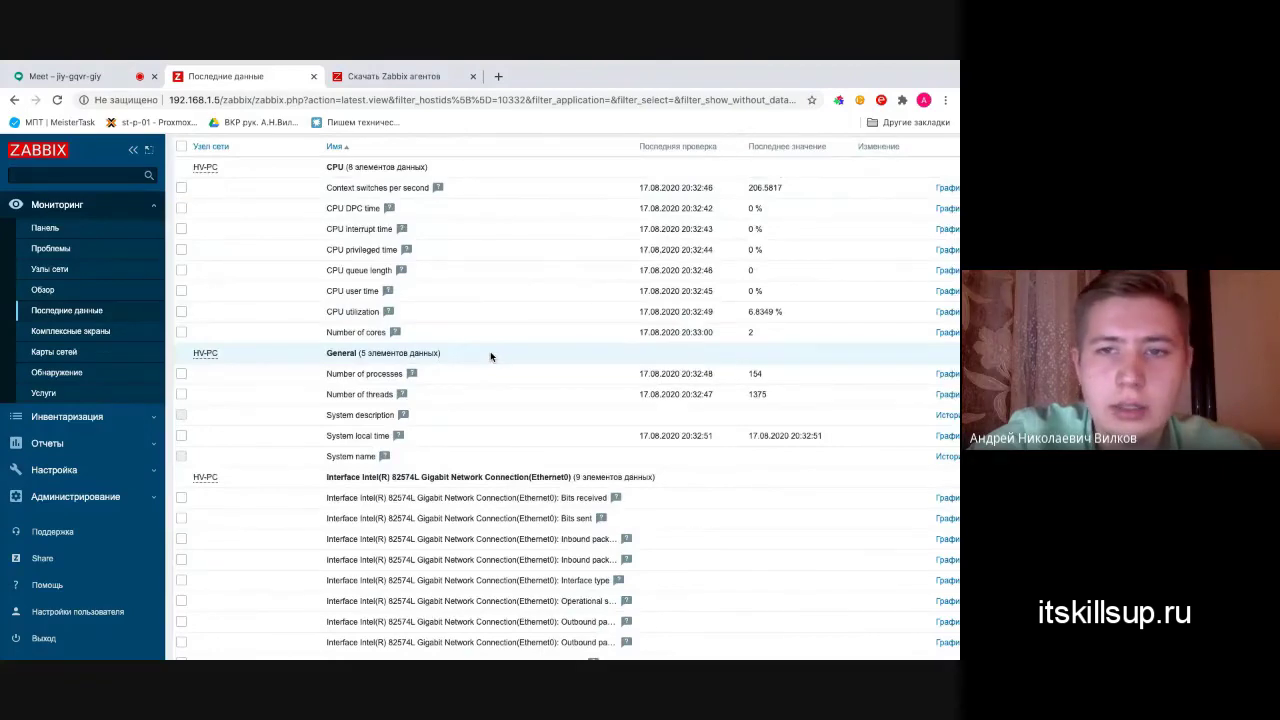
scroll(490, 357, "right", 2)
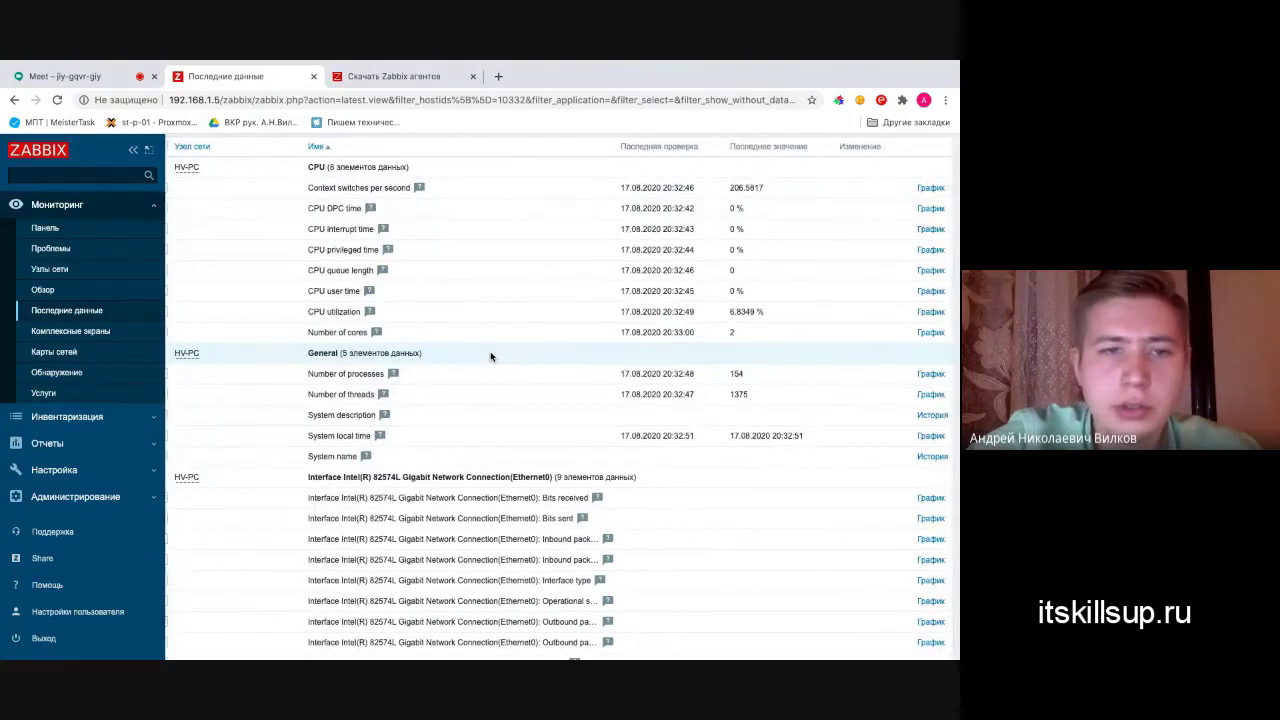
scroll(490, 357, "left", 2)
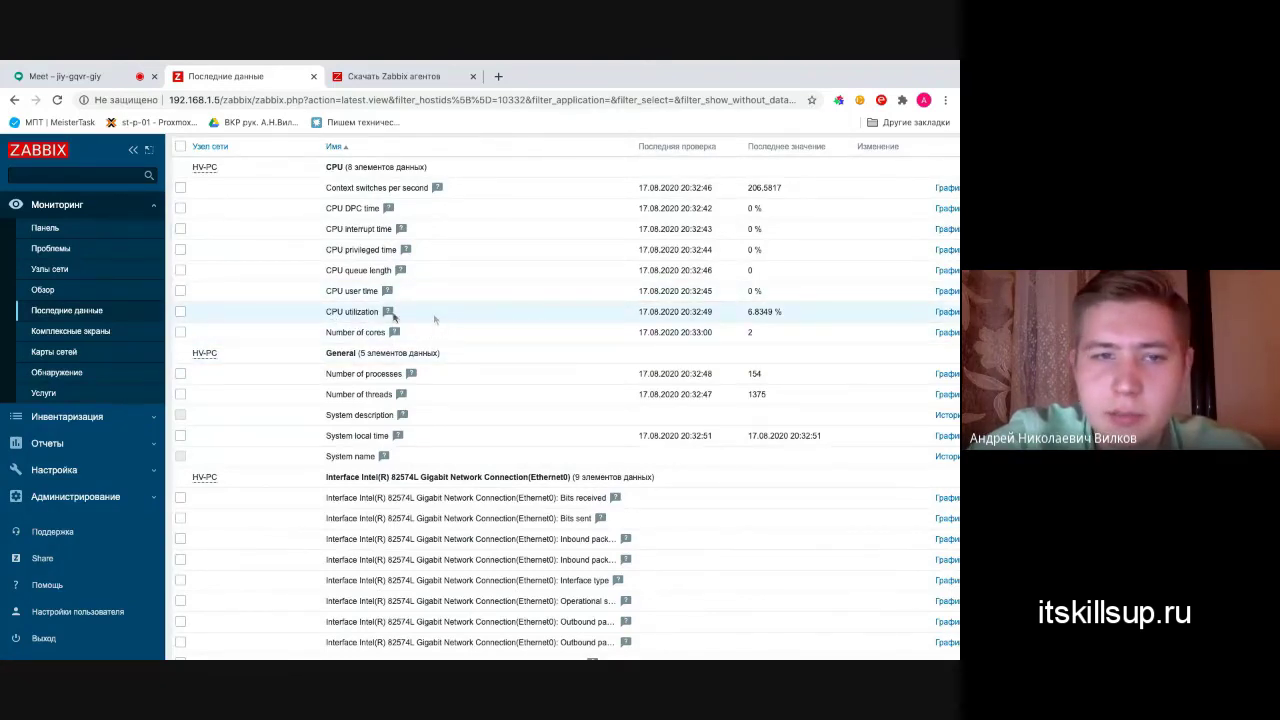
- Open the CPU utilization graph of HV-PC and set its time range to the last 5 minutes
left_click_drag(318, 313, 378, 311)
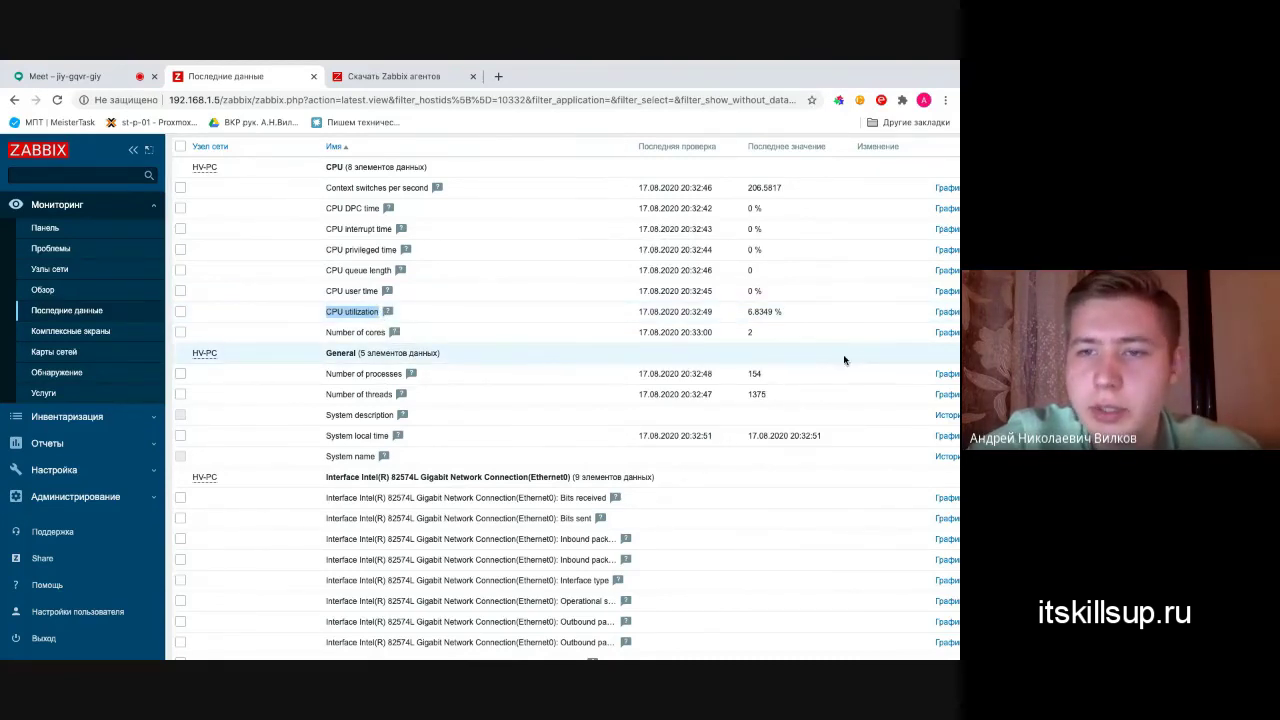
left_click(931, 312)
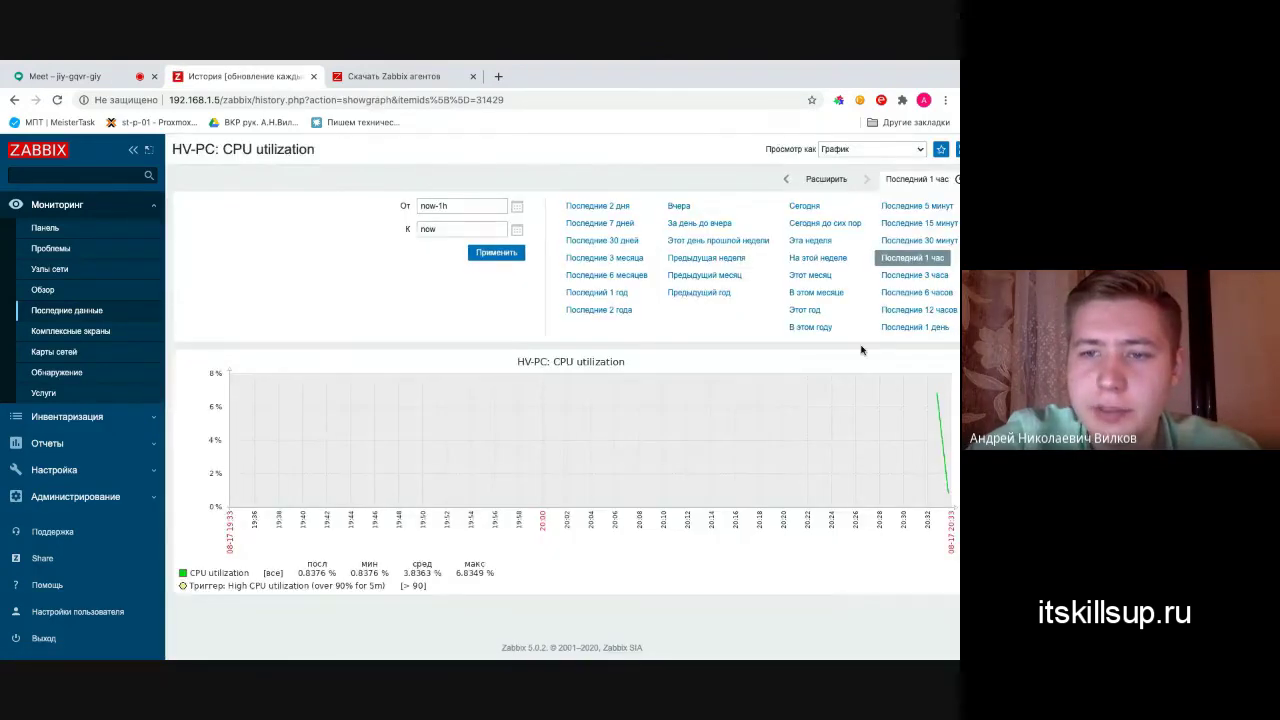
scroll(862, 350, "right", 1)
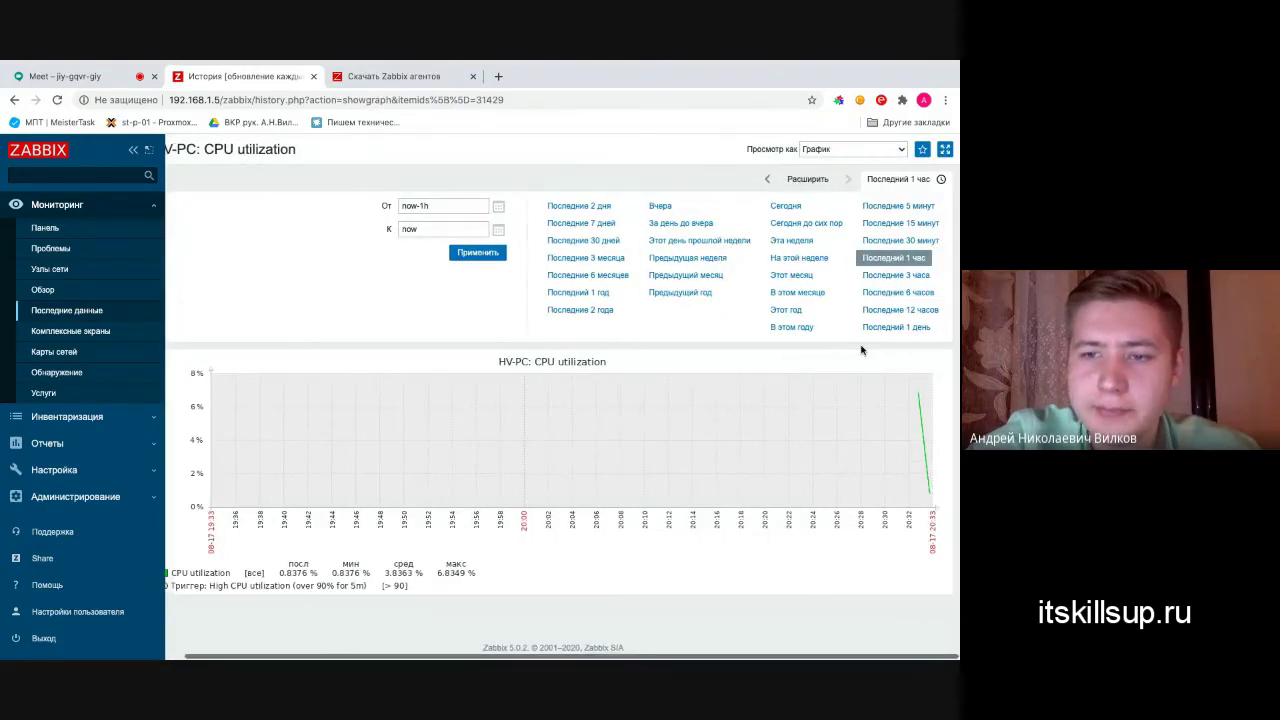
left_click(910, 205)
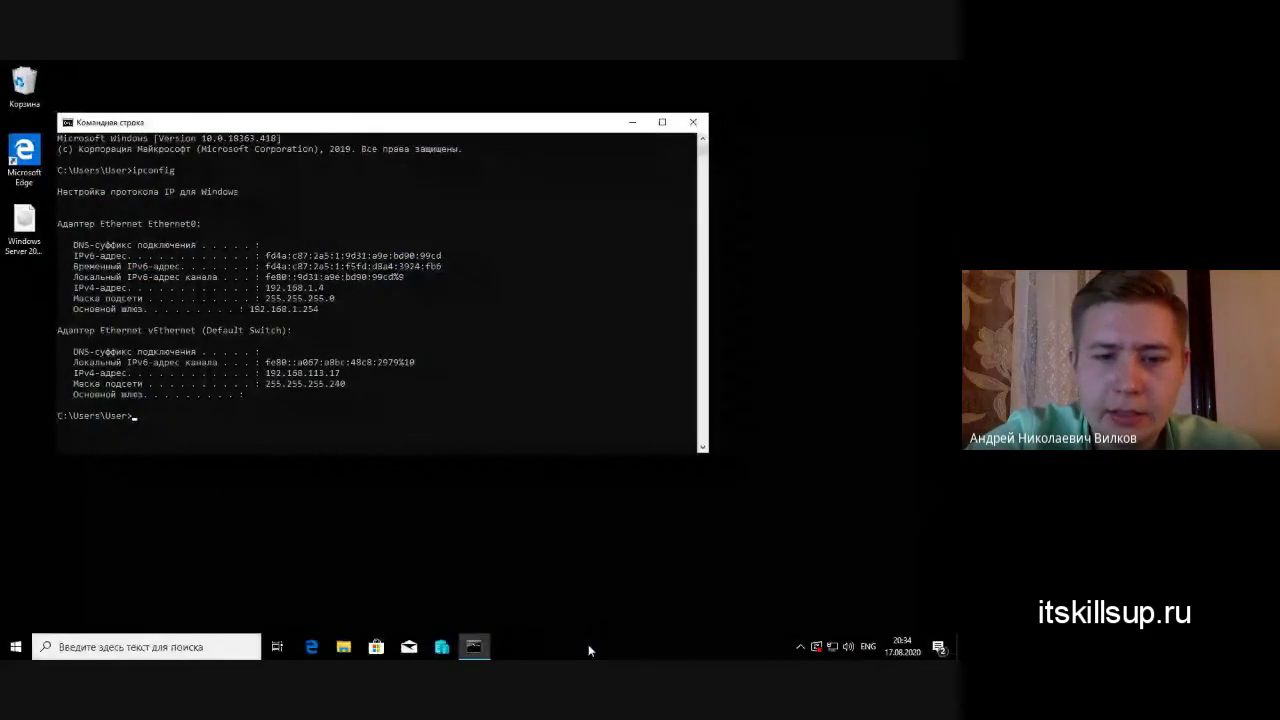
- Switch to the Windows desktop, open Task Manager in its detailed view and reposition its window
right_click(603, 648)
left_click(642, 583)
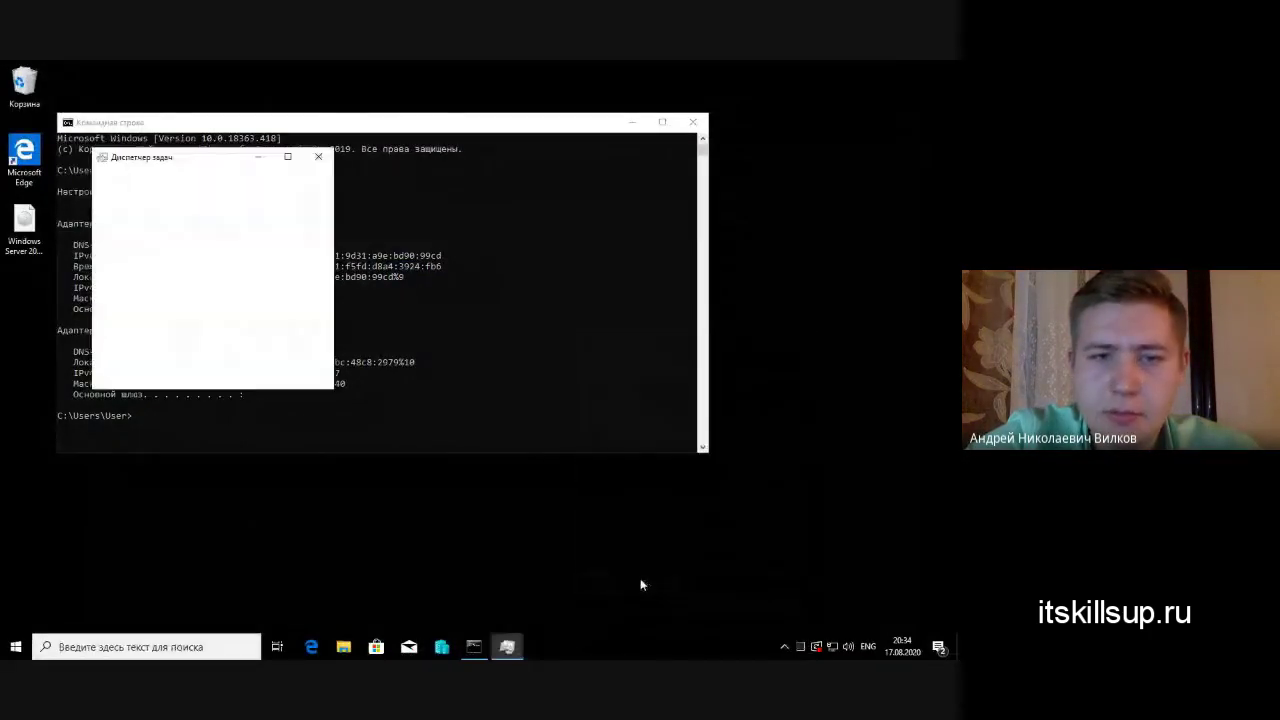
left_click(129, 374)
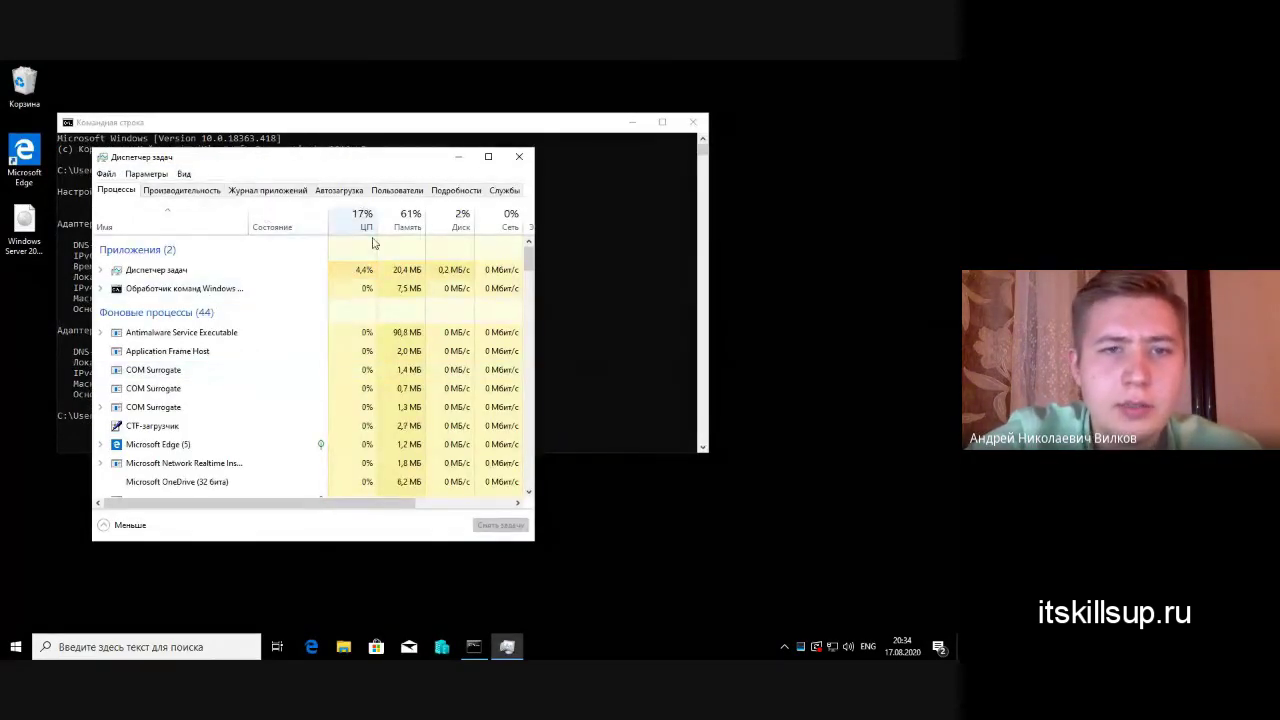
left_click_drag(381, 161, 461, 161)
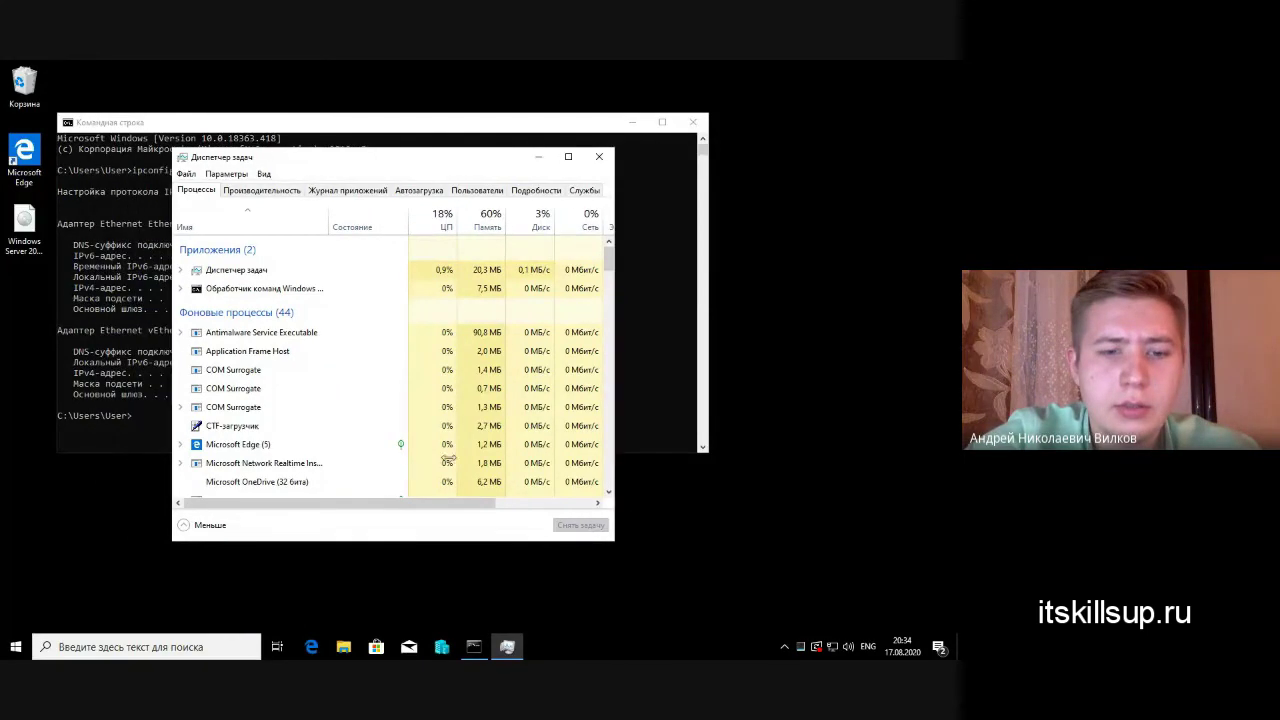
- Open File Explorer and Microsoft Edge to load the machine, arranging the windows so Task Manager's process list stays visible
left_click(343, 647)
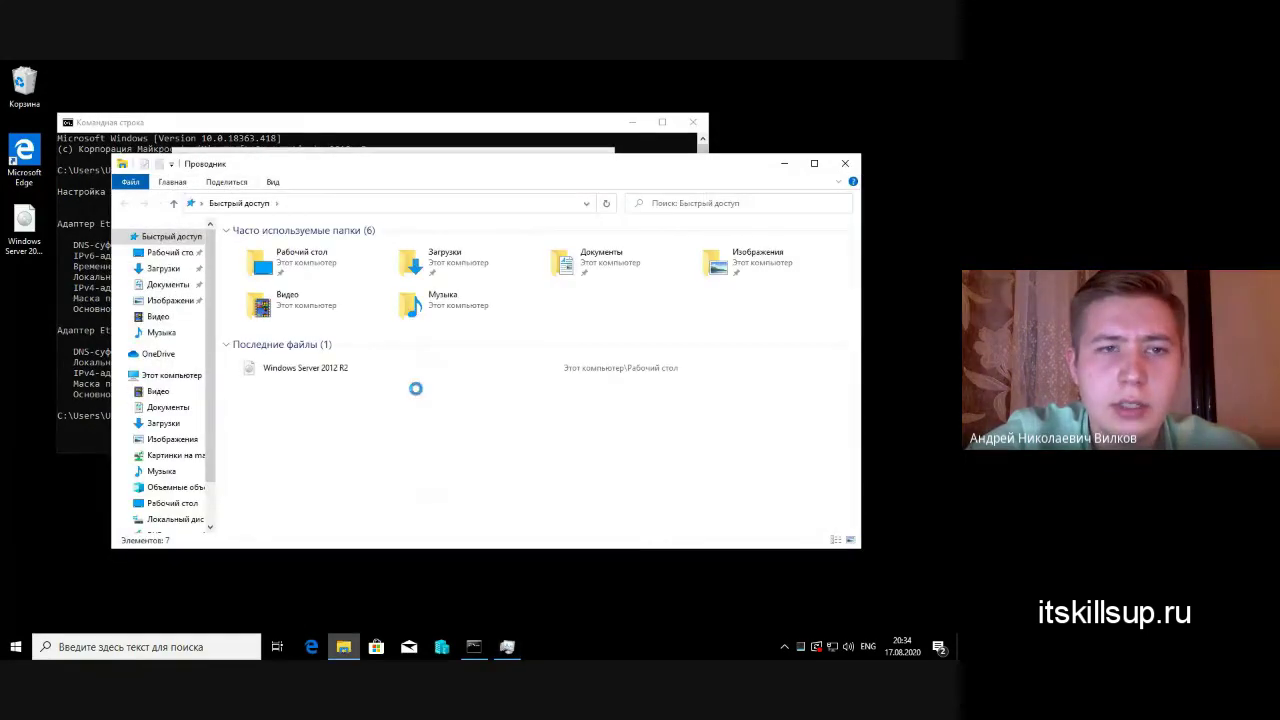
left_click_drag(583, 163, 857, 167)
left_click_drag(280, 155, 180, 157)
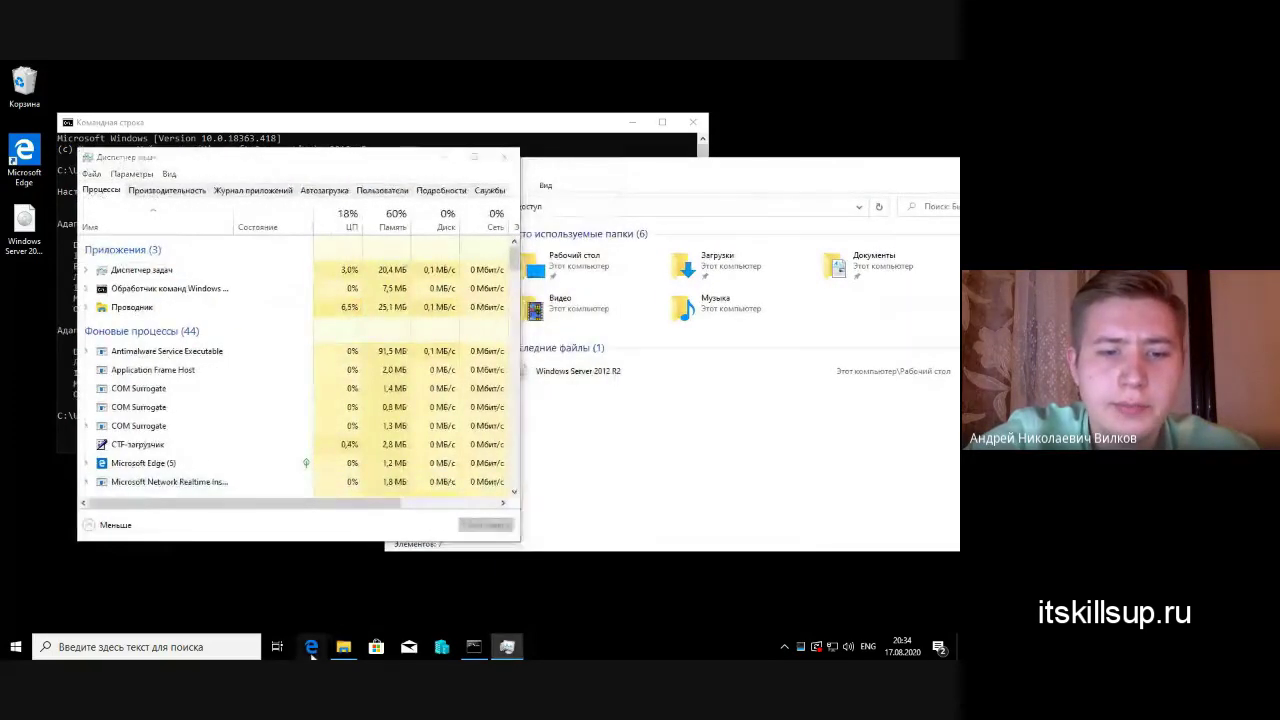
left_click(312, 648)
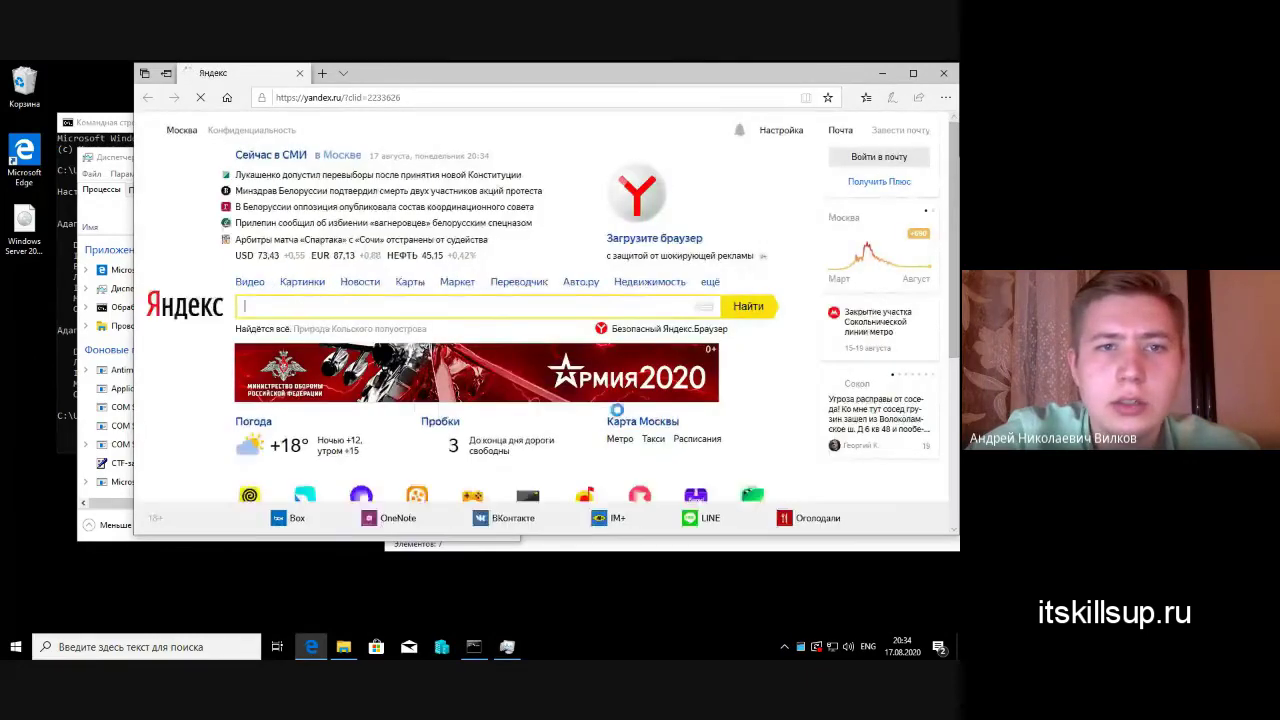
left_click_drag(805, 77, 803, 128)
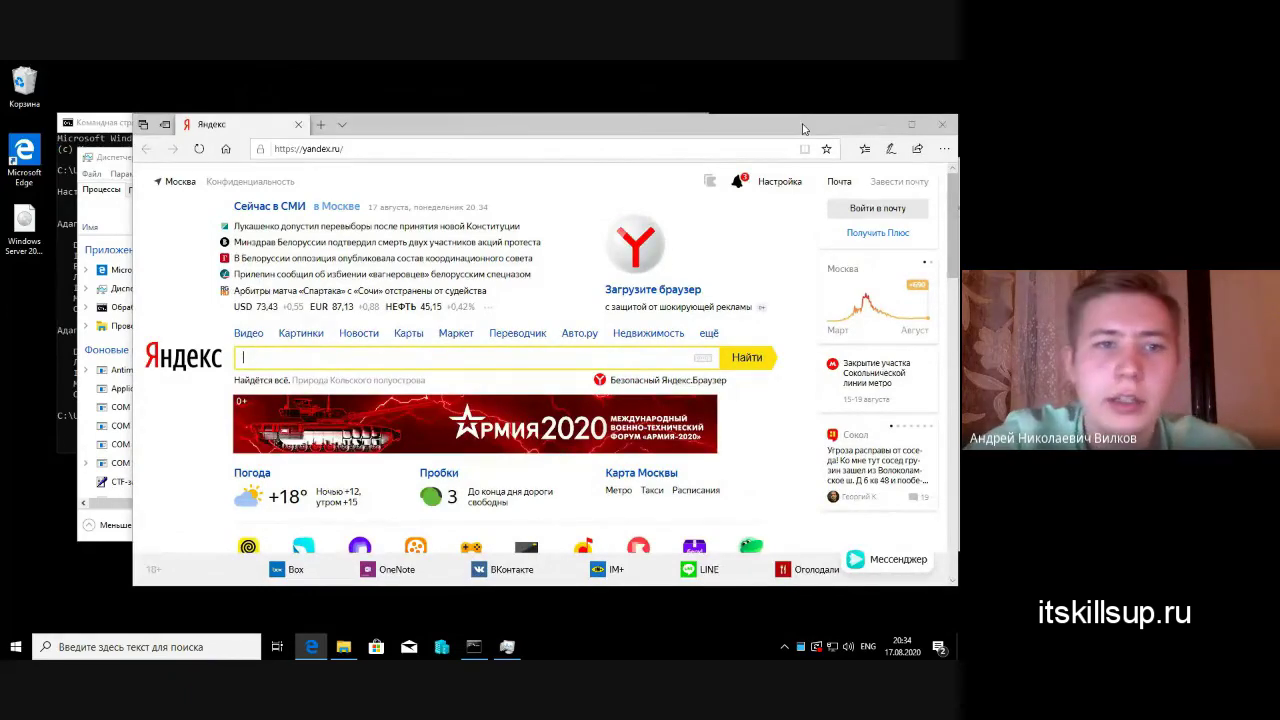
left_click_drag(640, 125, 796, 131)
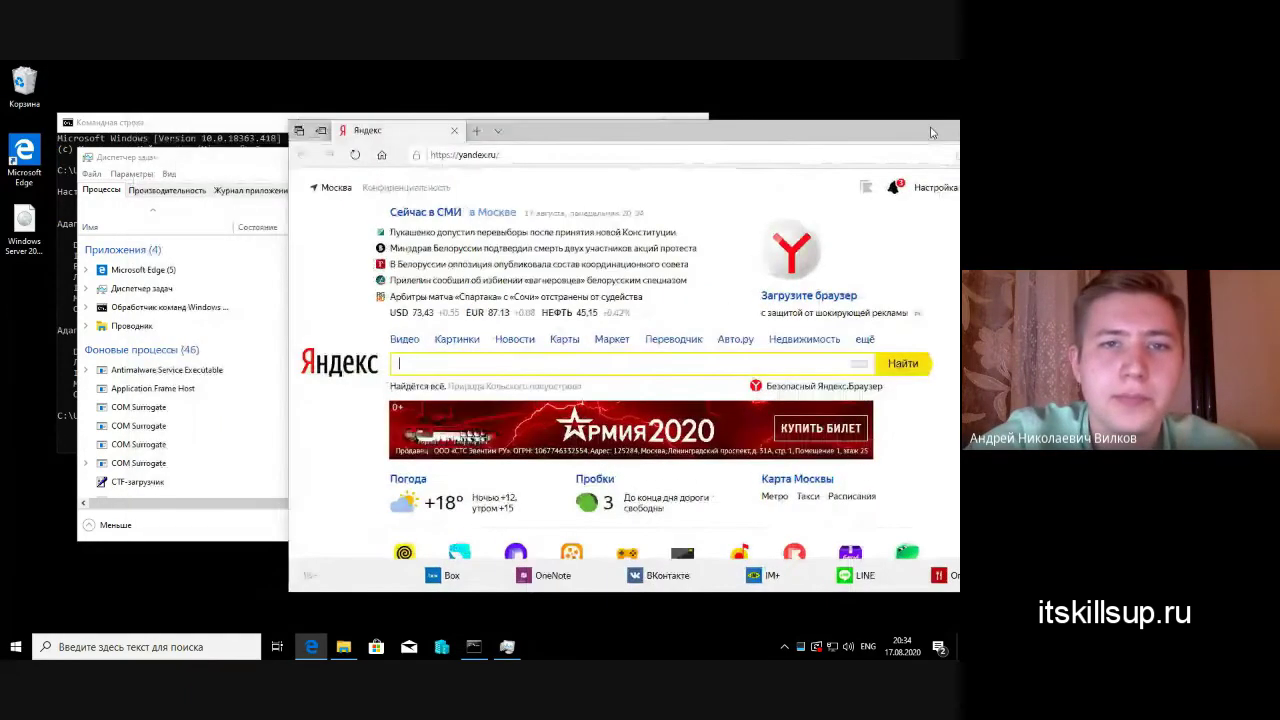
- Open three new tabs in Microsoft Edge to raise the CPU load and bring Task Manager to the front
left_click(477, 131)
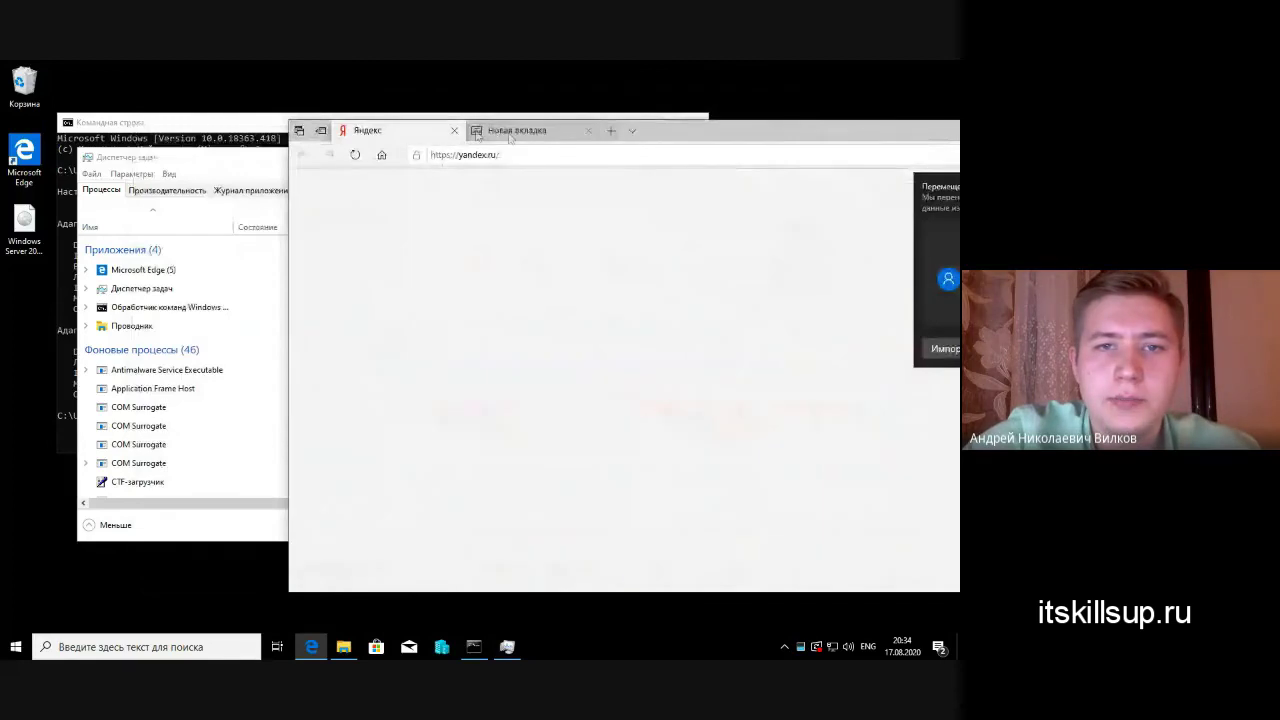
left_click(611, 131)
left_click(743, 132)
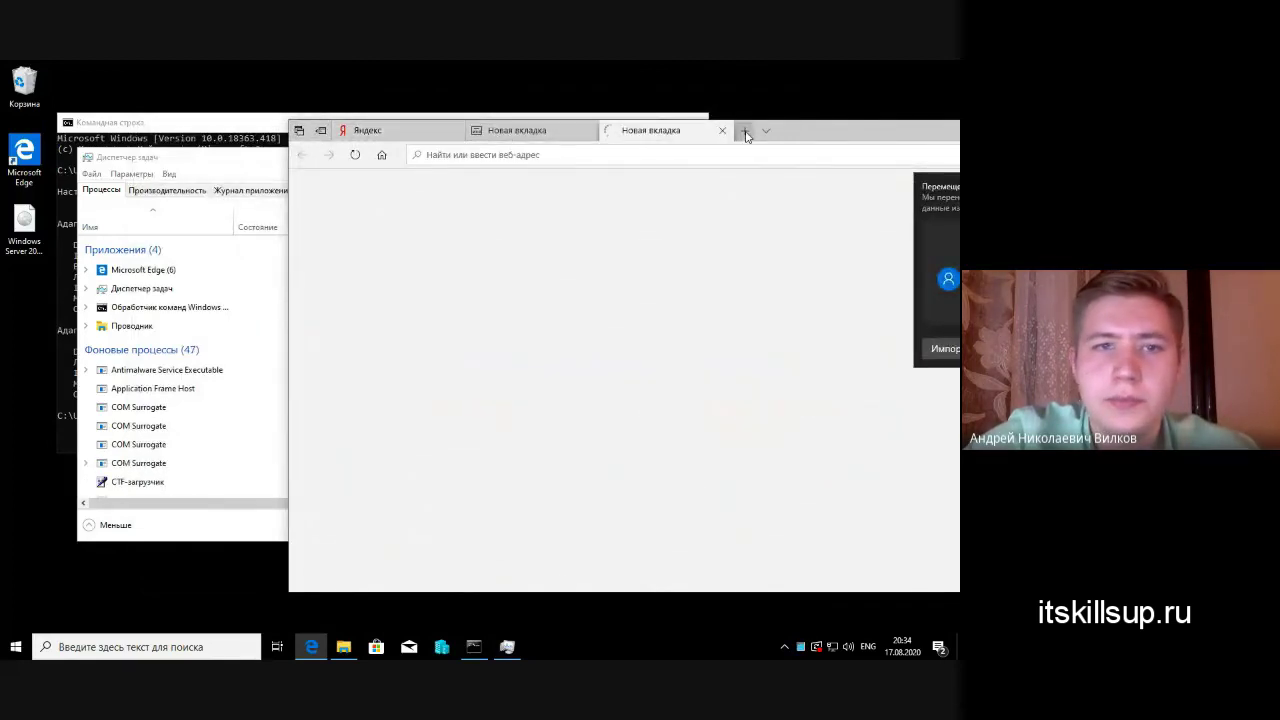
left_click_drag(875, 137, 803, 137)
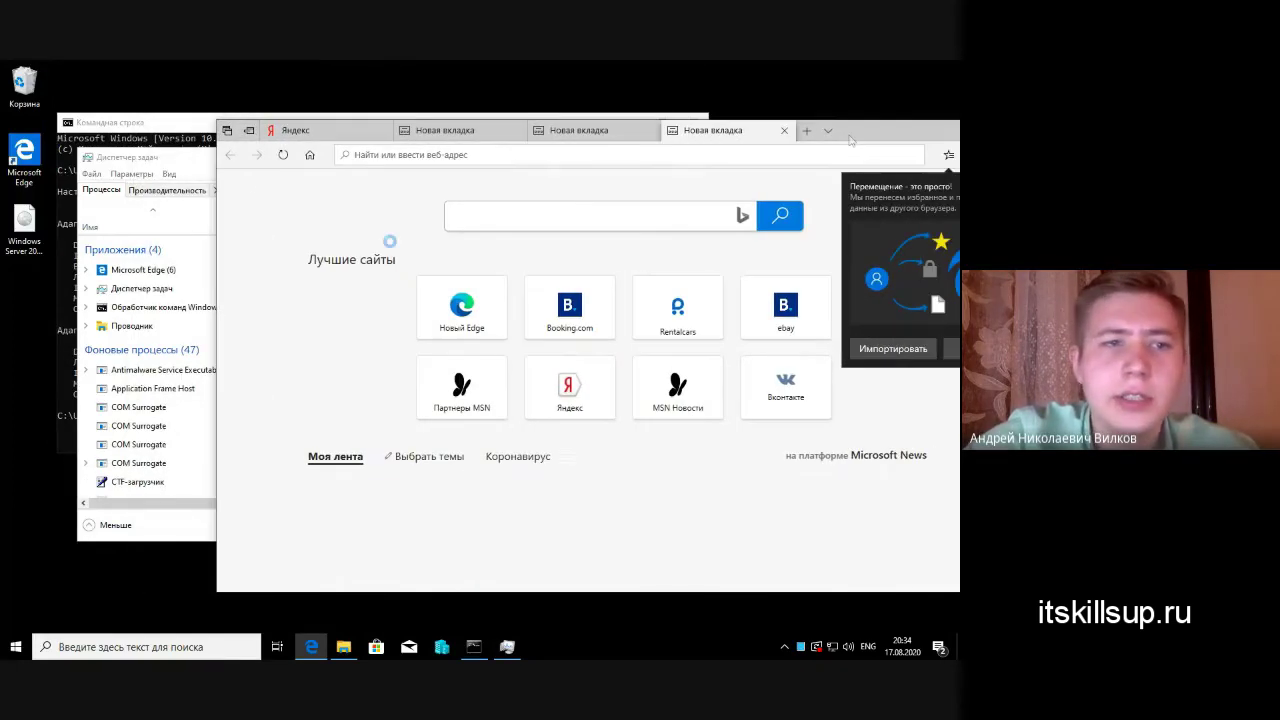
left_click(179, 160)
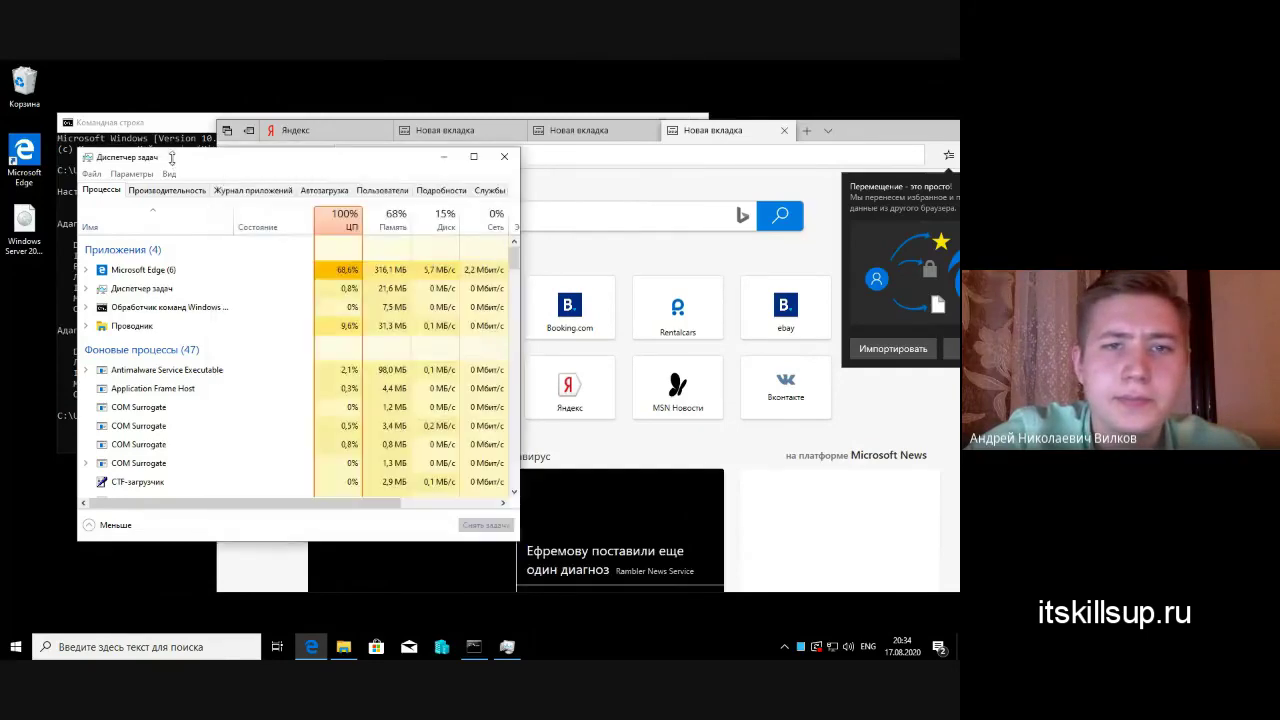
- Bring Microsoft Edge to the front and close it together with all its open tabs
left_click(640, 185)
left_click_drag(730, 135, 560, 135)
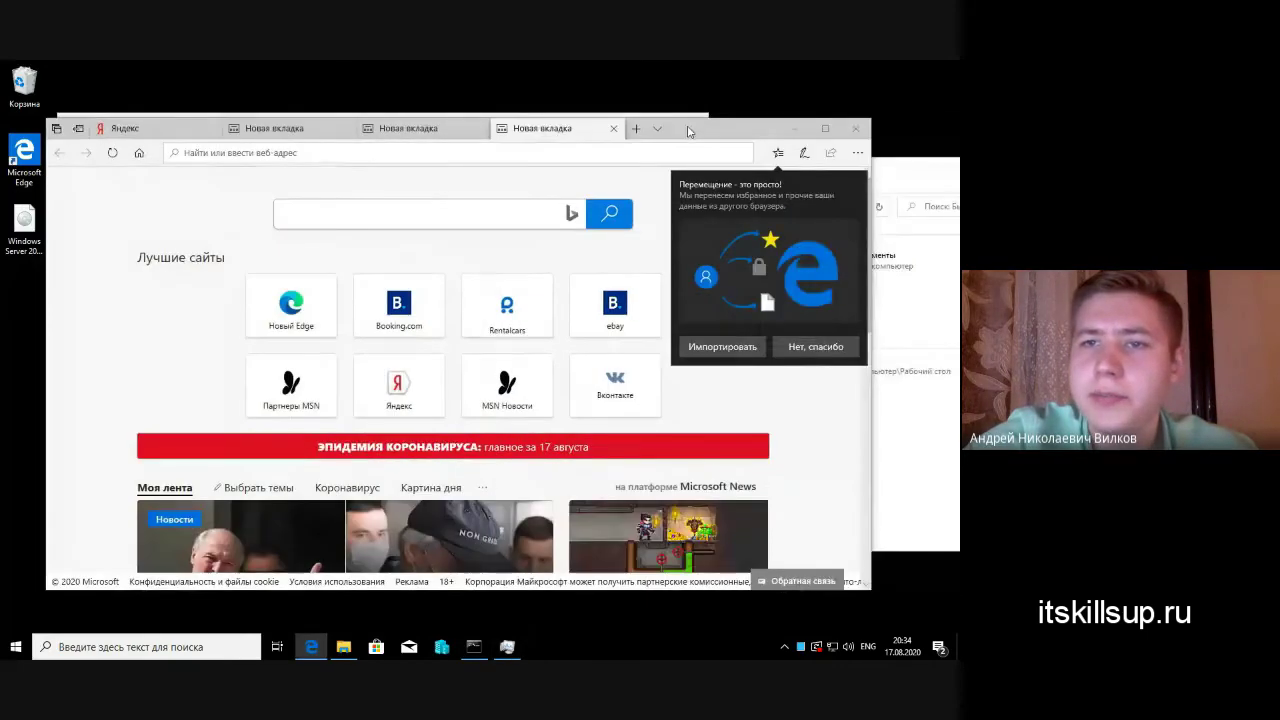
left_click(855, 128)
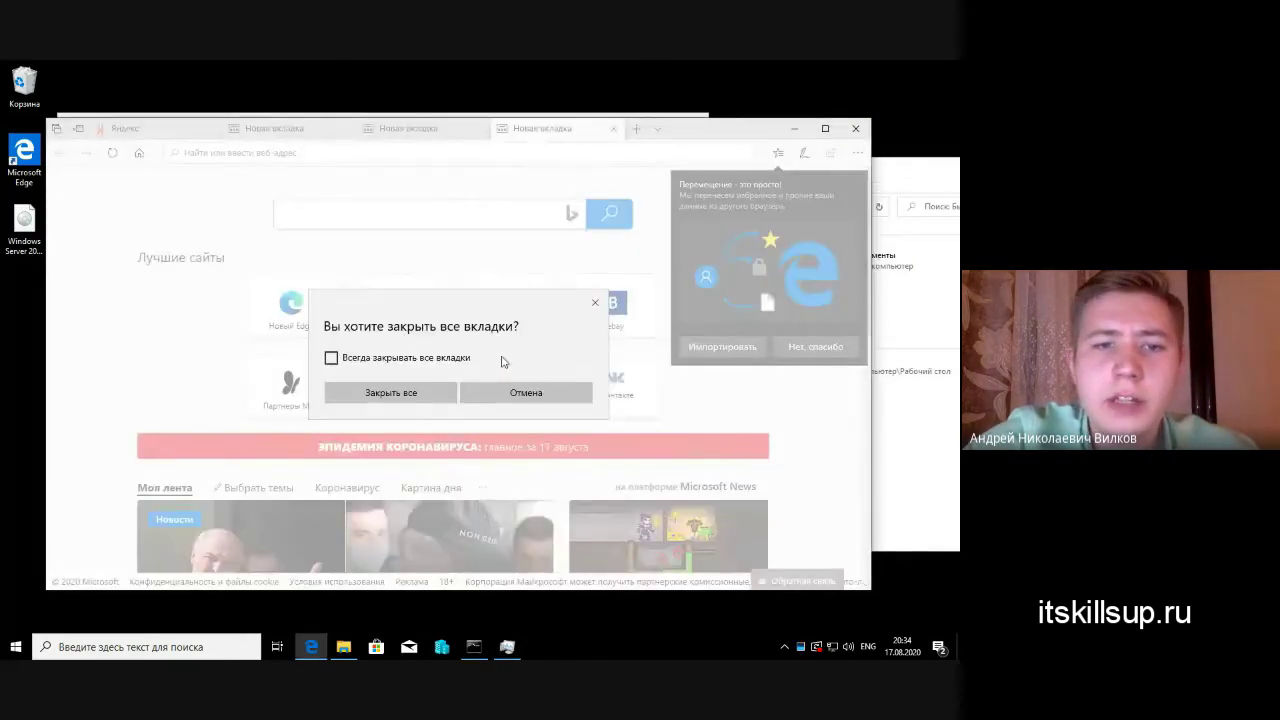
left_click(390, 392)
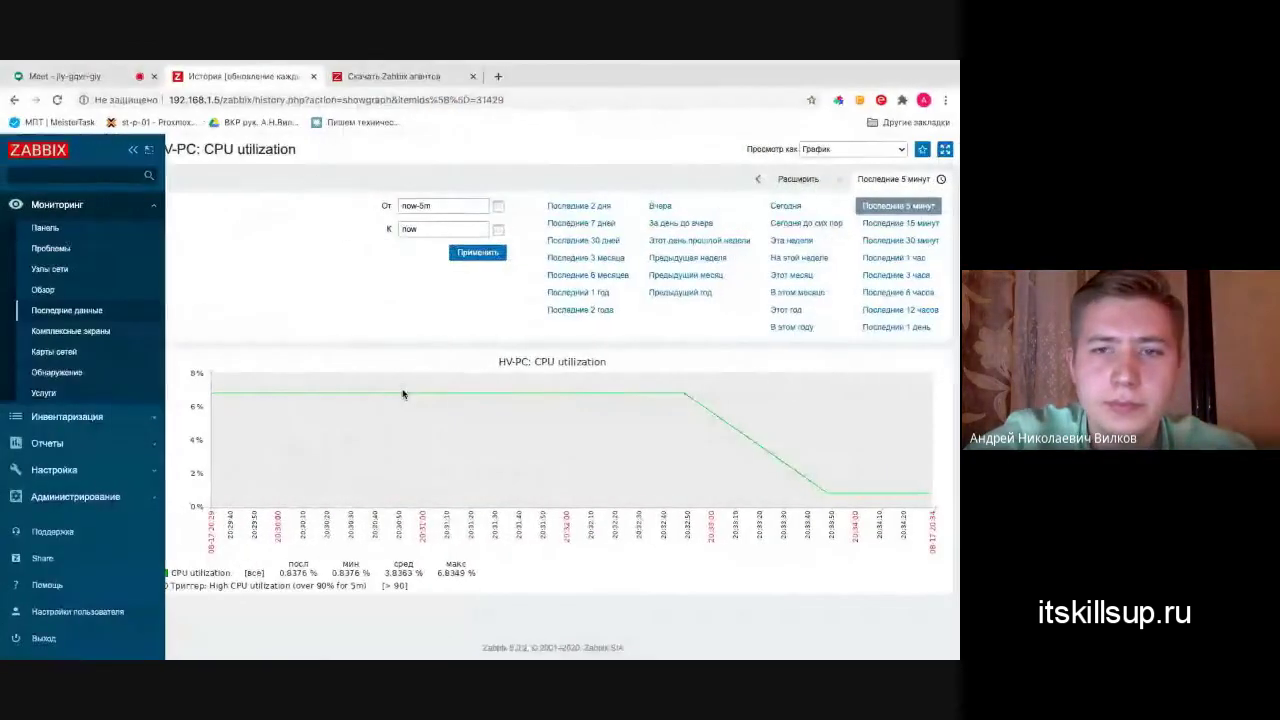
- Switch back to Zabbix in Chrome and reload the HV-PC CPU utilization graph repeatedly to check for new load data
left_click(57, 100)
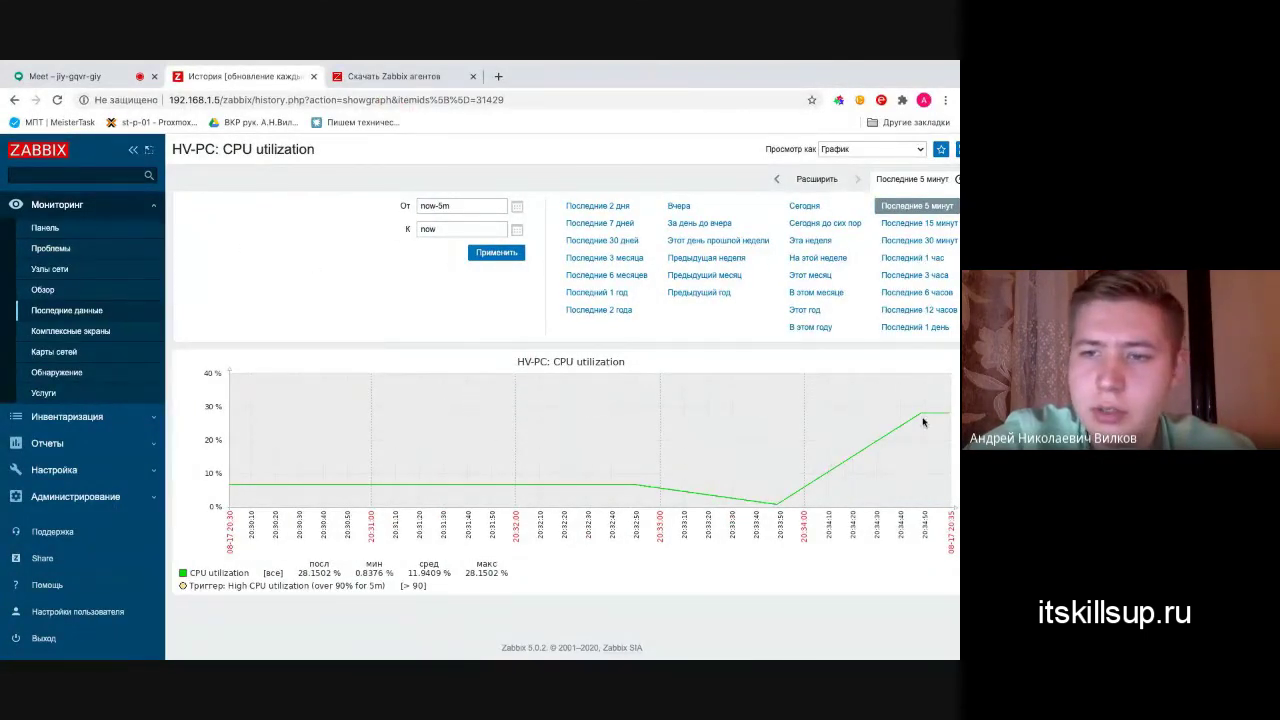
left_click(58, 101)
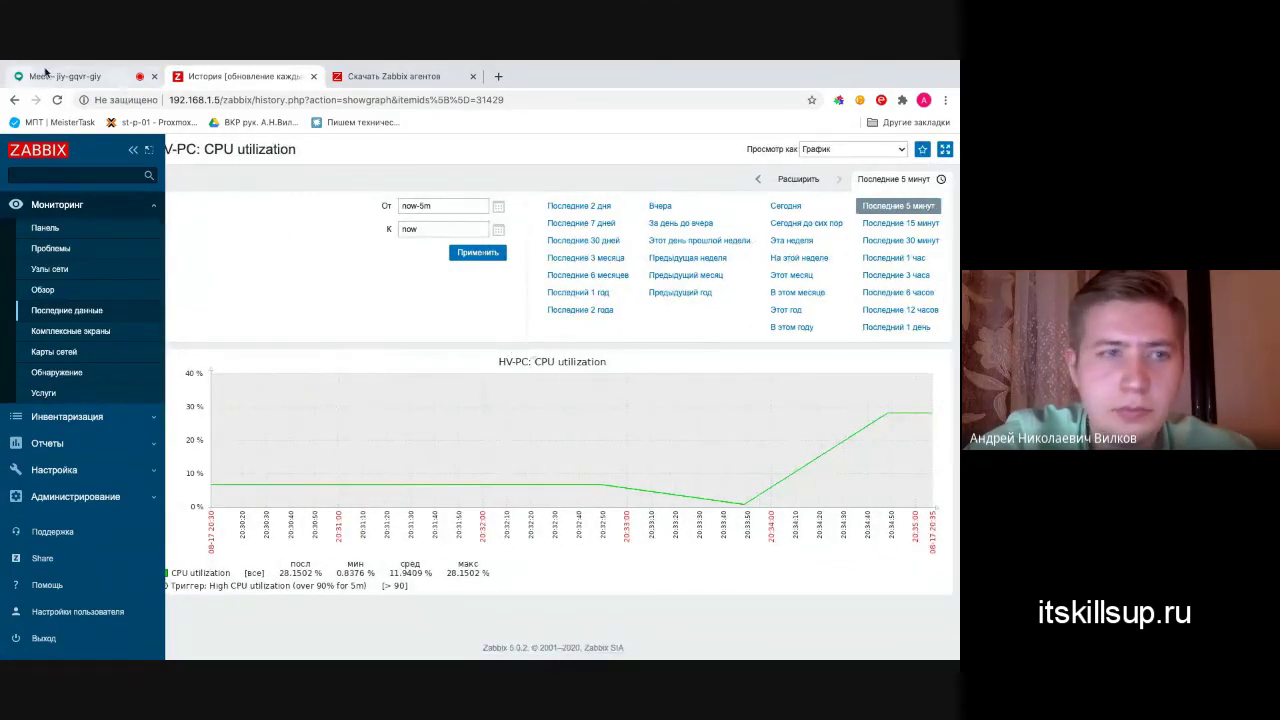
left_click(58, 100)
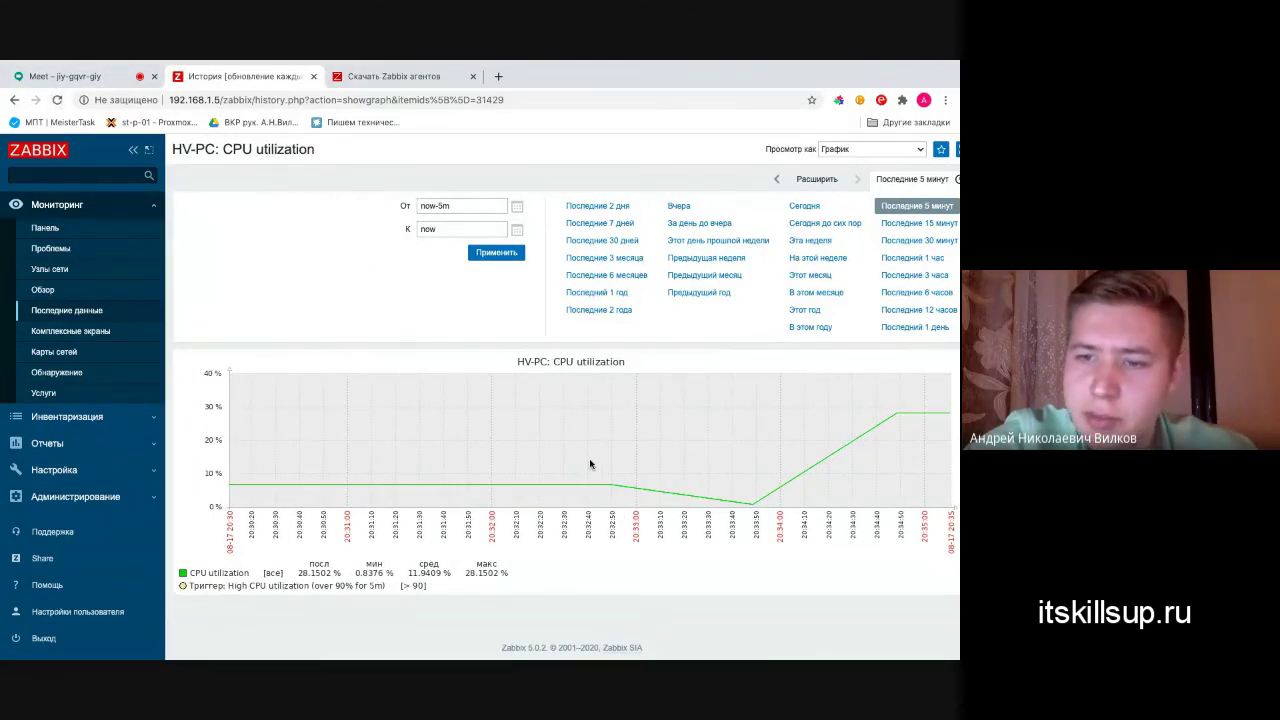
scroll(590, 464, "right", 1)
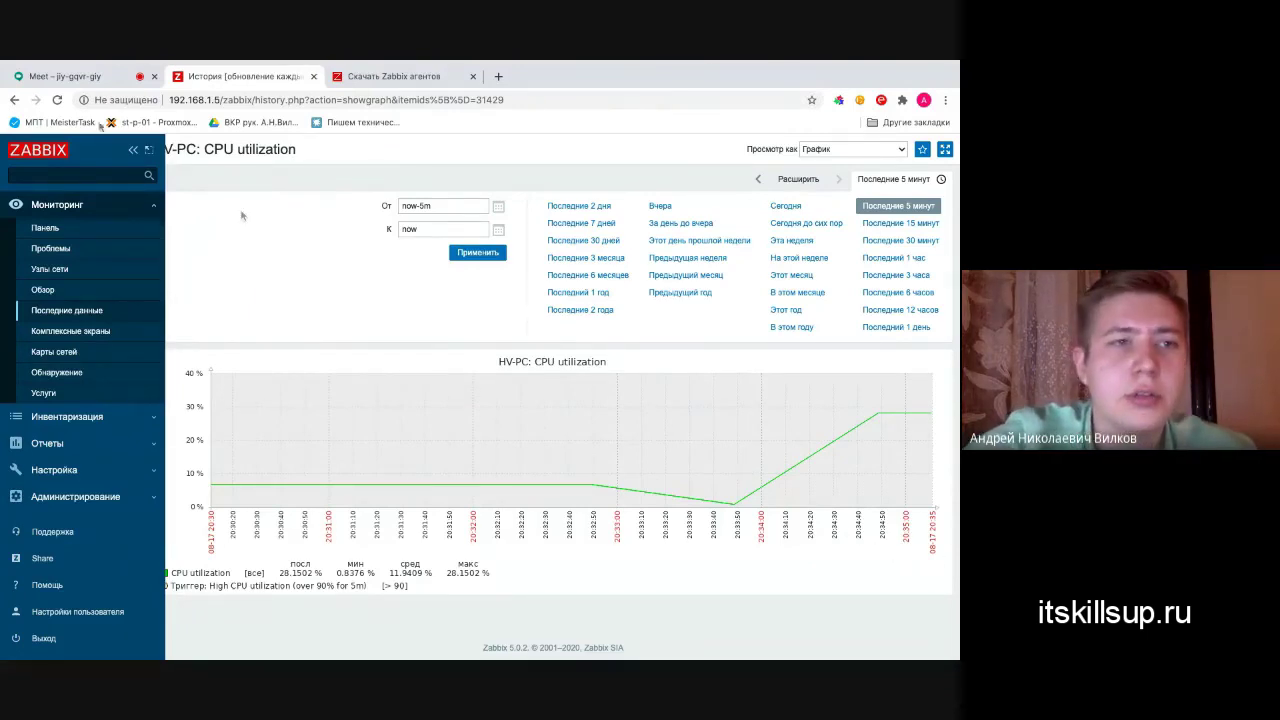
left_click(57, 100)
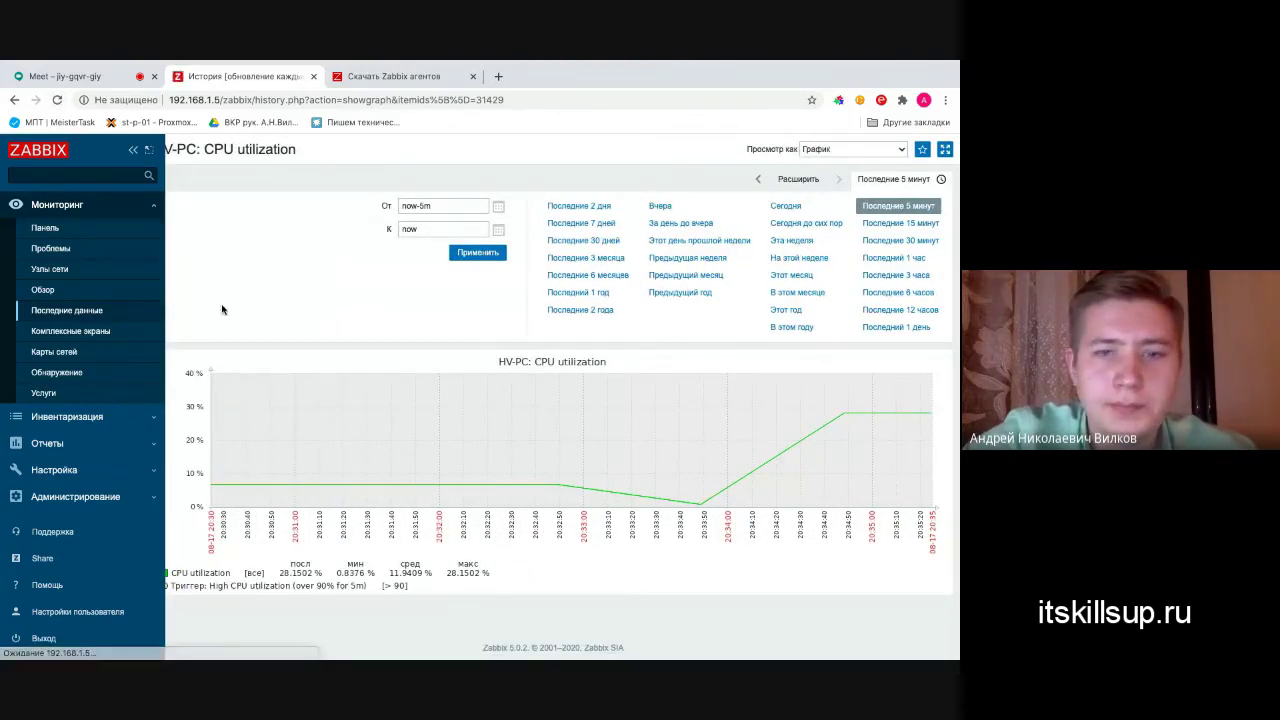
- Open the Memory utilization graph of HV-PC from the latest data and set its time range to the last 5 minutes
left_click(84, 310)
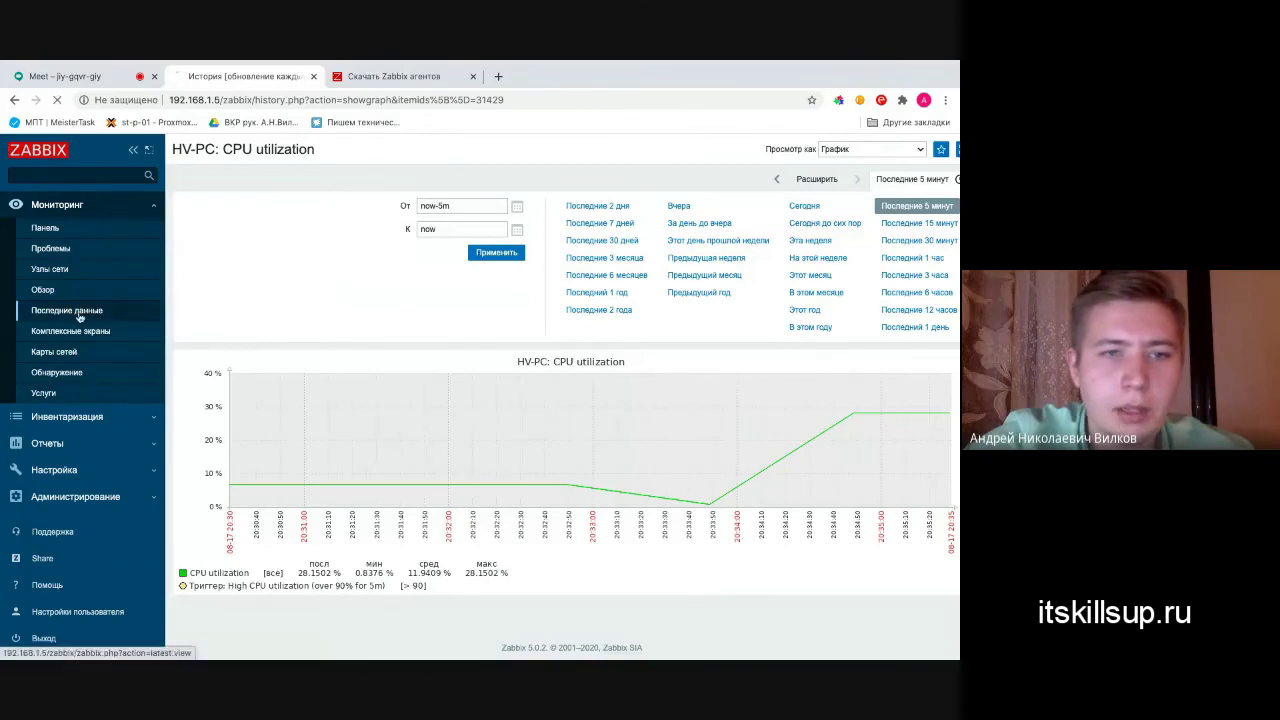
scroll(335, 405, "down", 3)
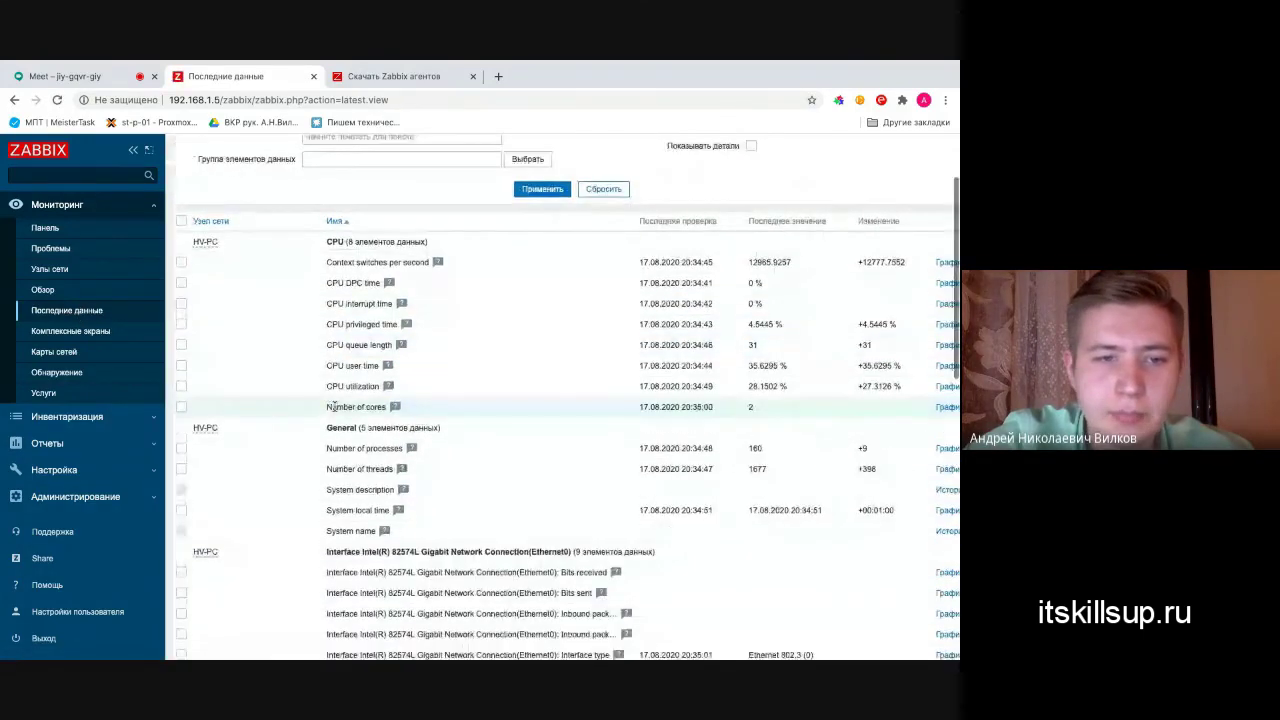
scroll(335, 410, "down", 4)
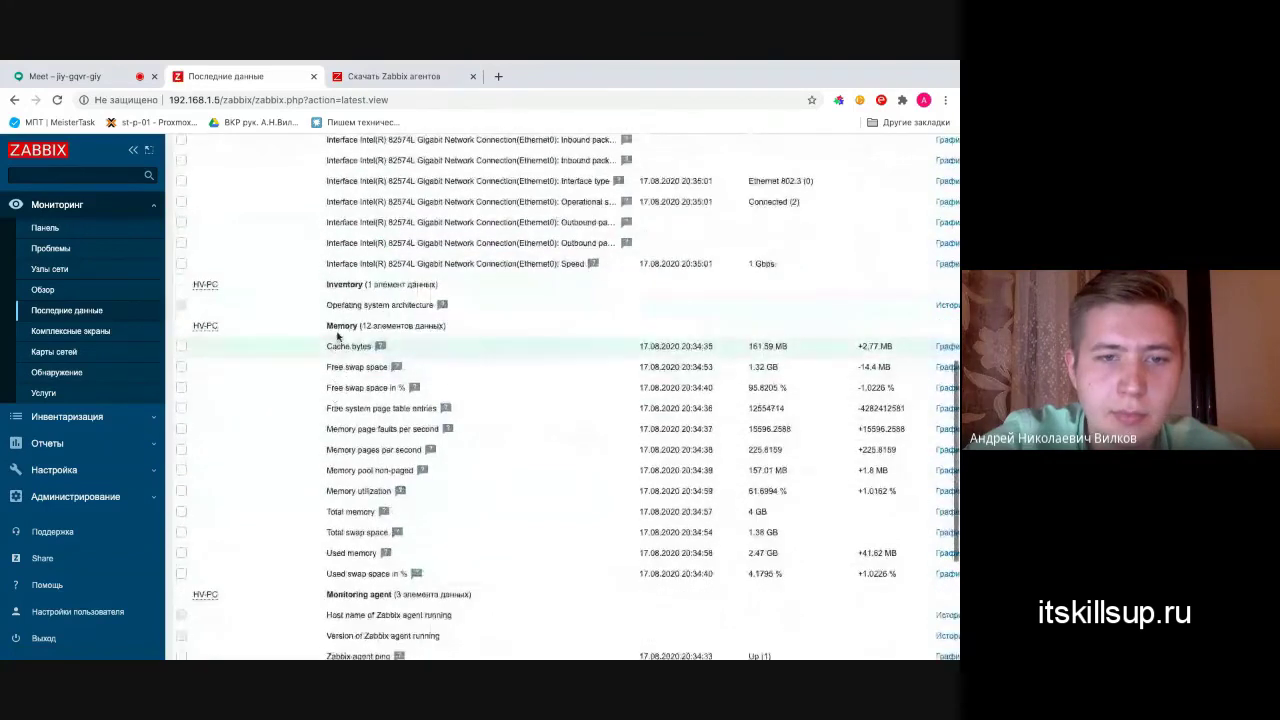
left_click_drag(325, 326, 368, 326)
scroll(485, 421, "down", 1)
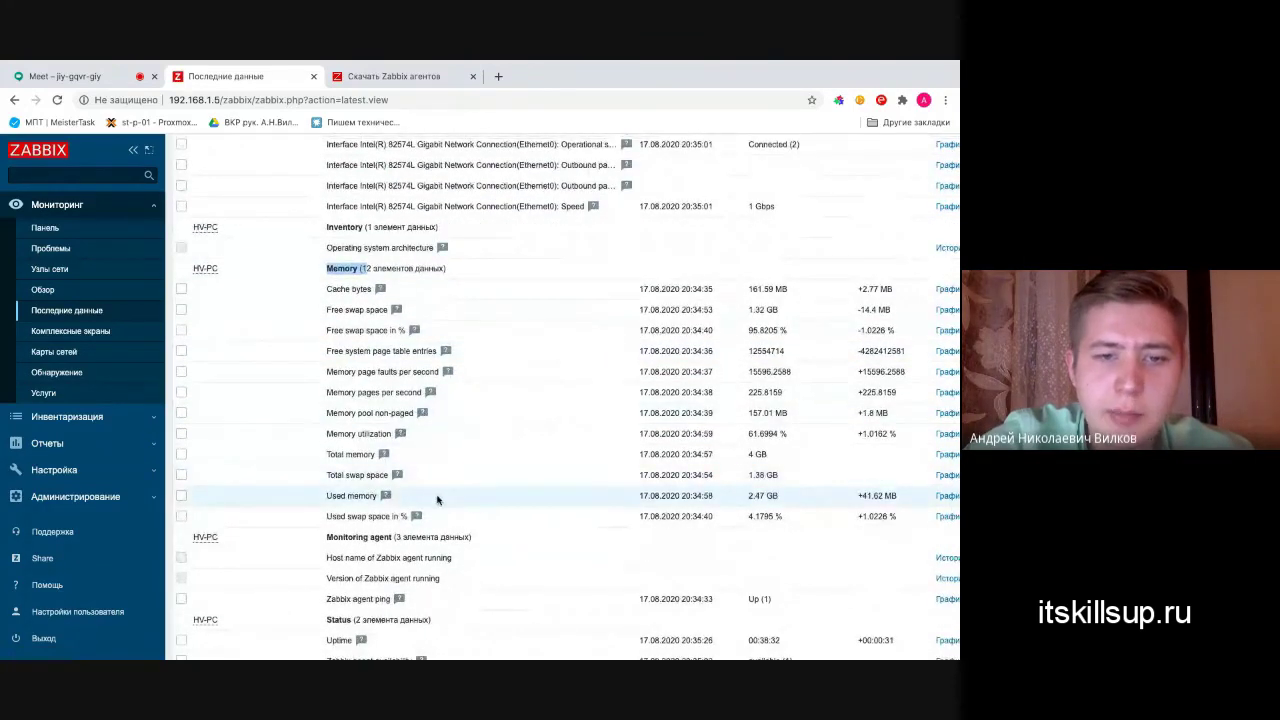
left_click_drag(410, 434, 326, 433)
left_click(325, 436)
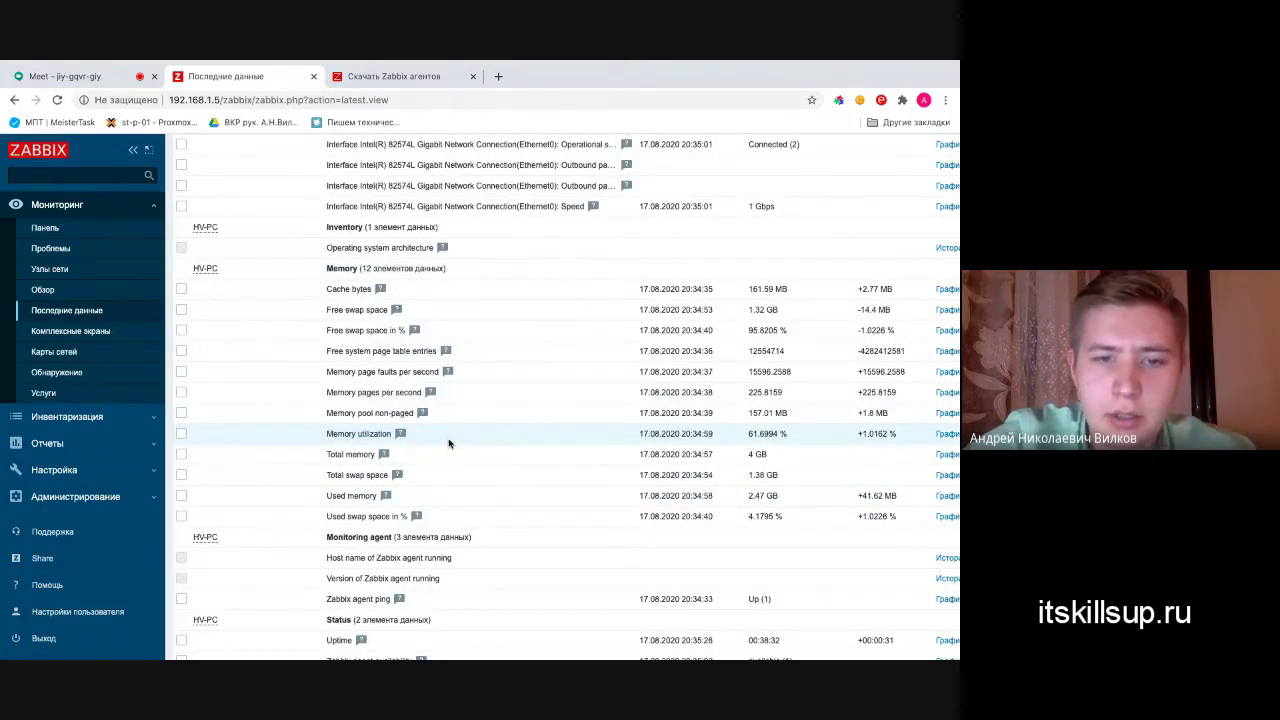
scroll(455, 443, "right", 1)
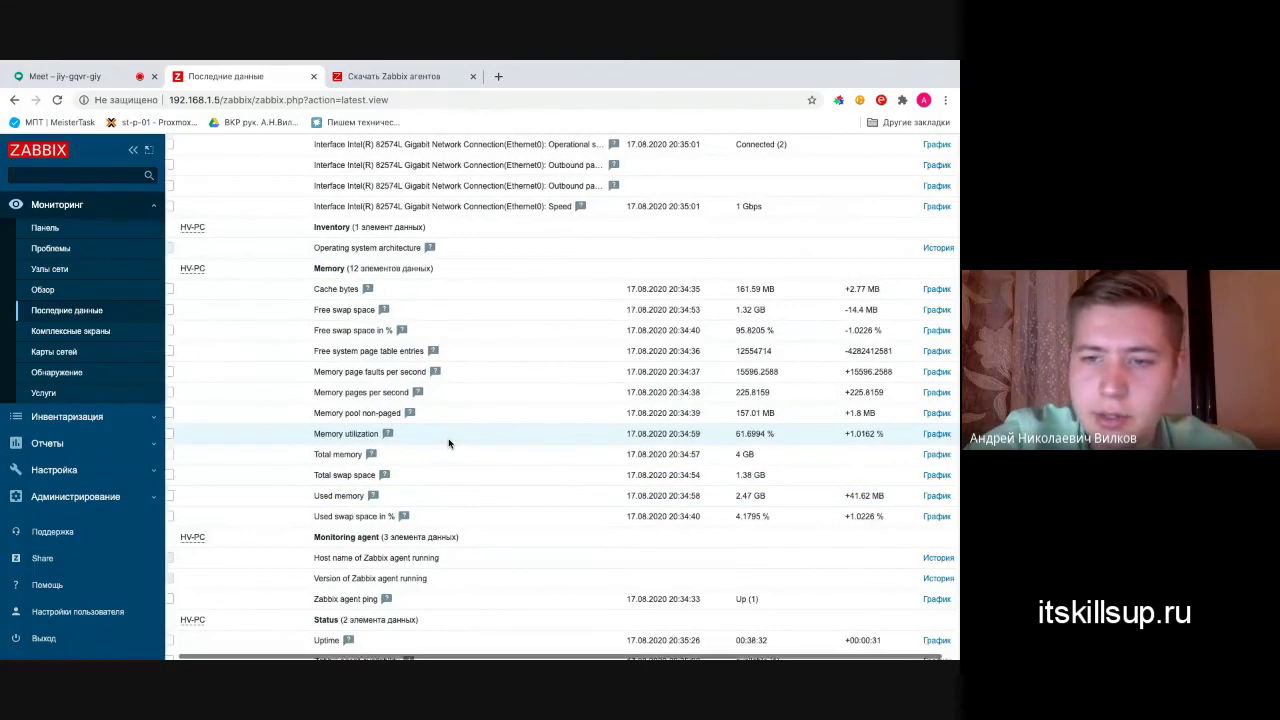
left_click(934, 436)
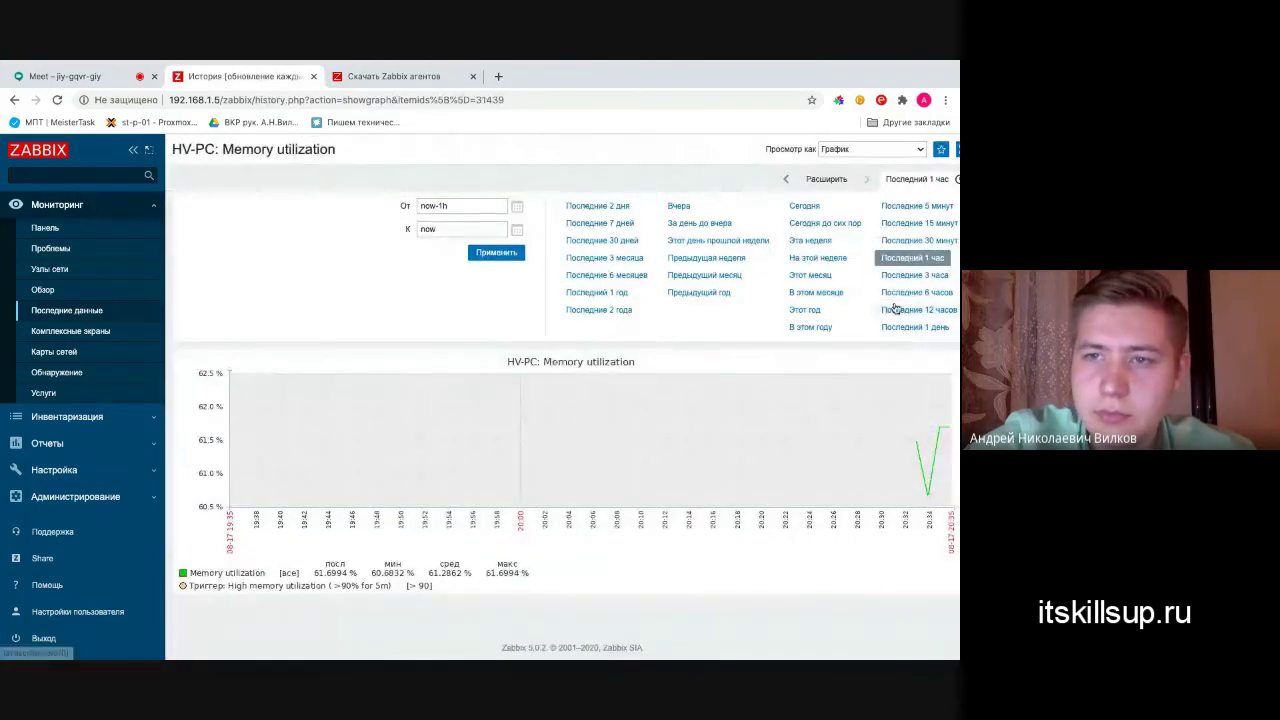
left_click(936, 206)
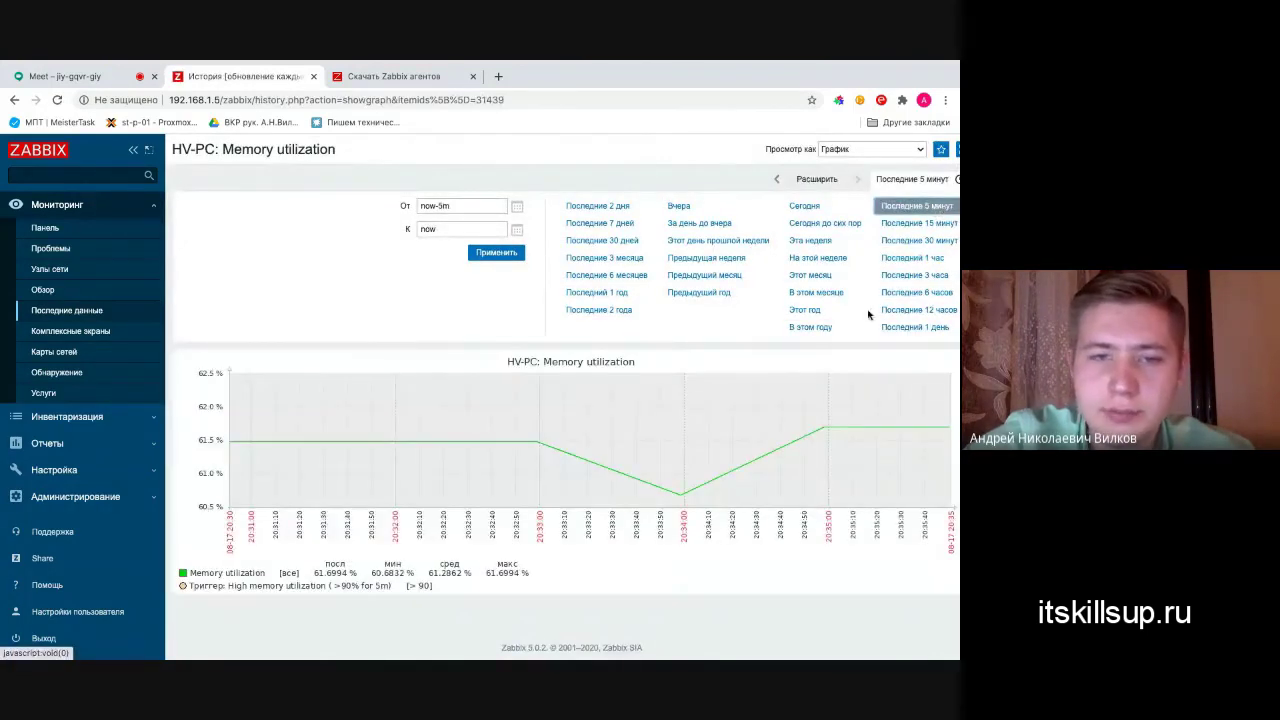
scroll(755, 418, "right", 1)
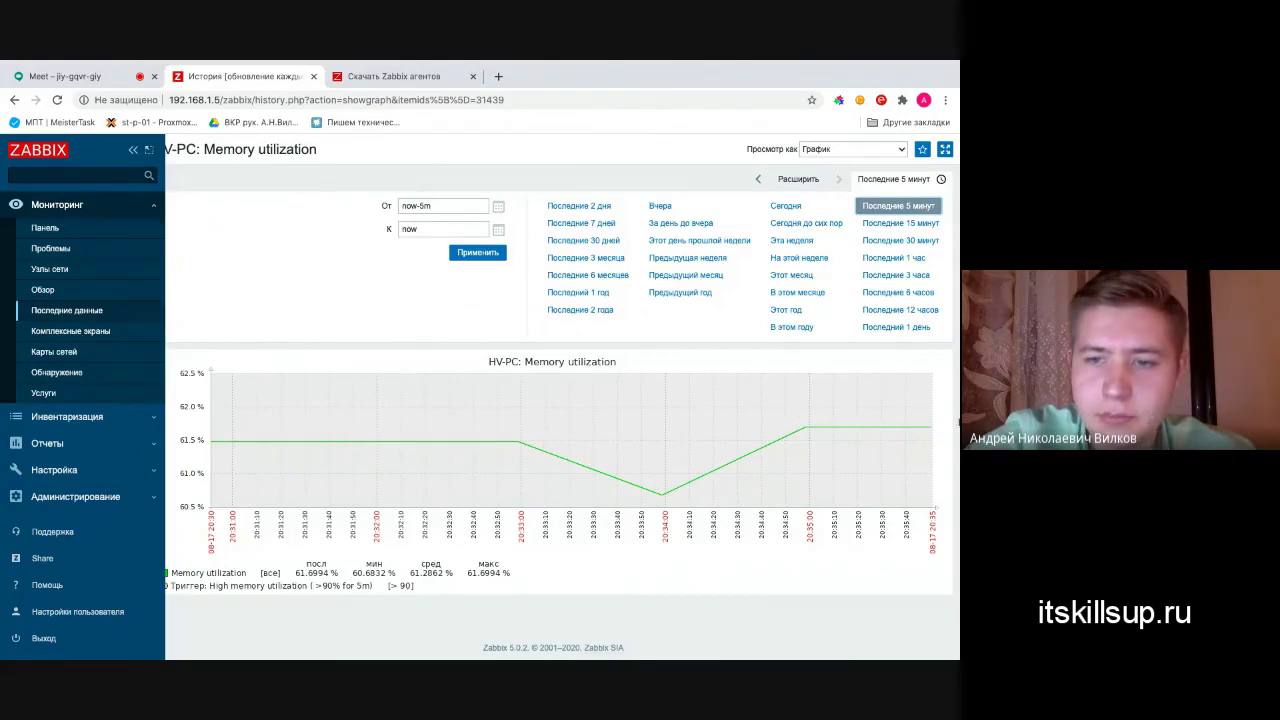
- Return to the latest data of HV-PC and review the collected CPU, general, network, memory and agent items
left_click(14, 100)
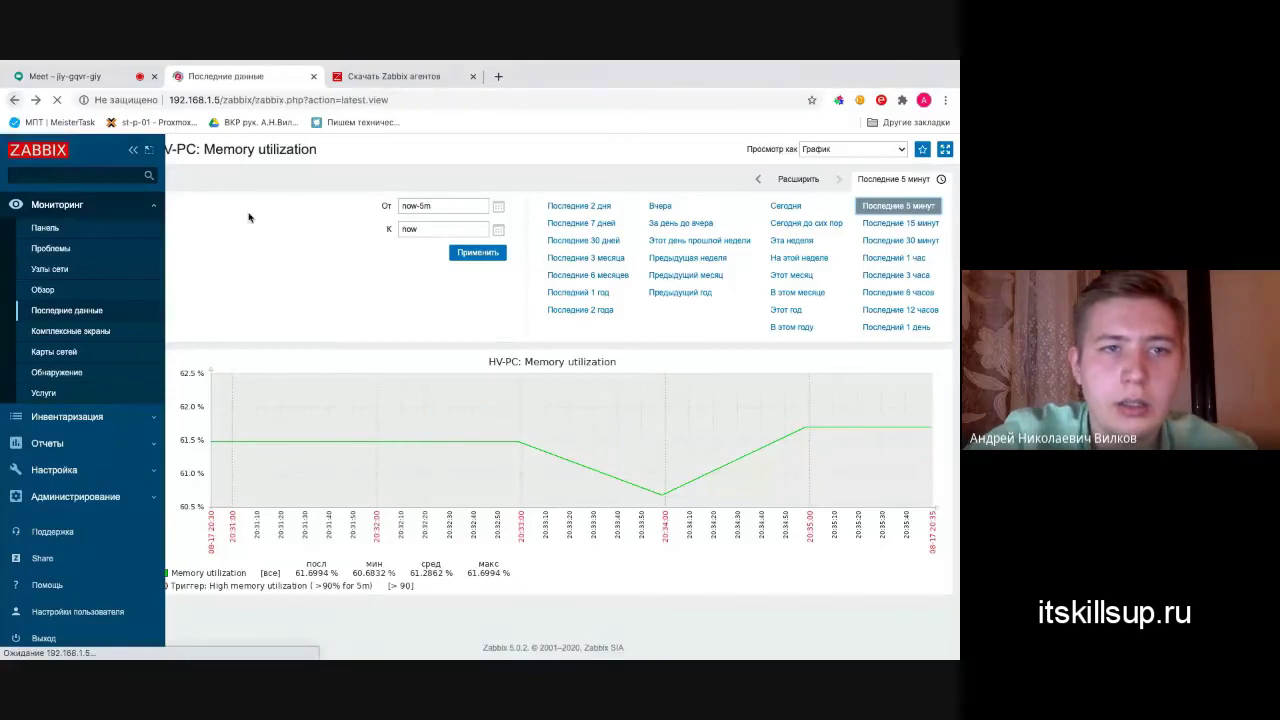
scroll(389, 347, "down", 5)
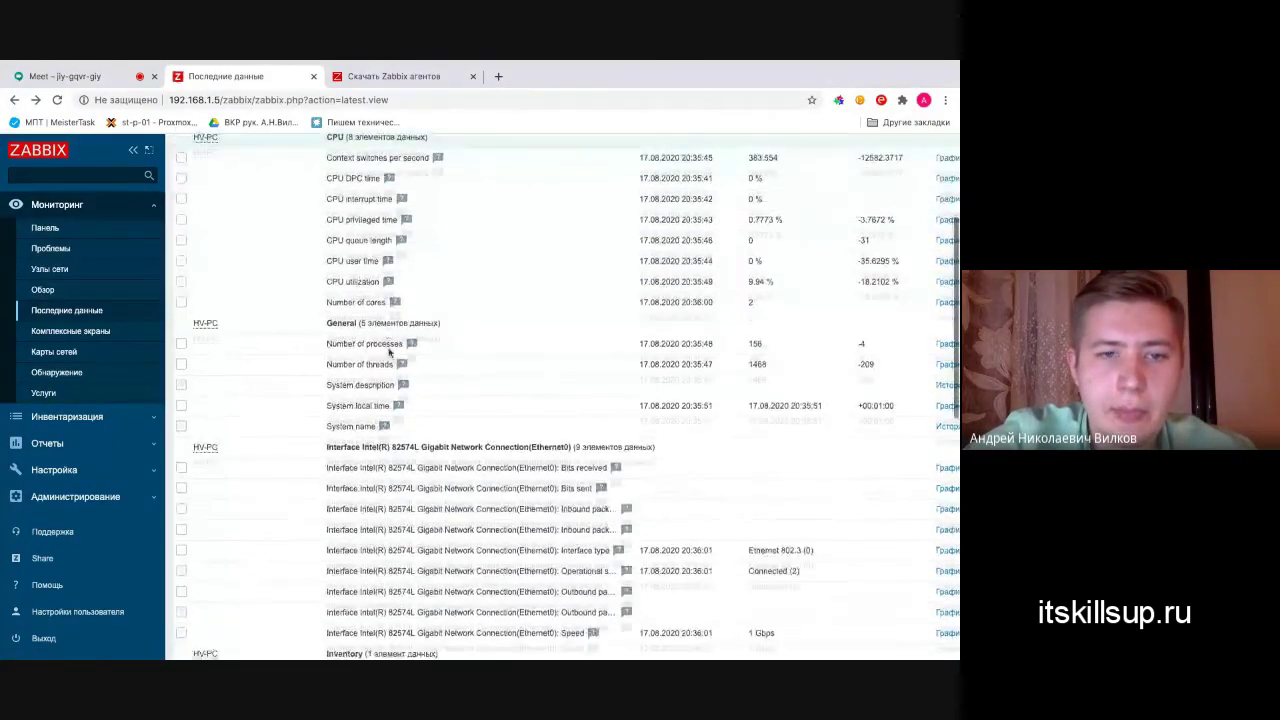
scroll(389, 350, "down", 3)
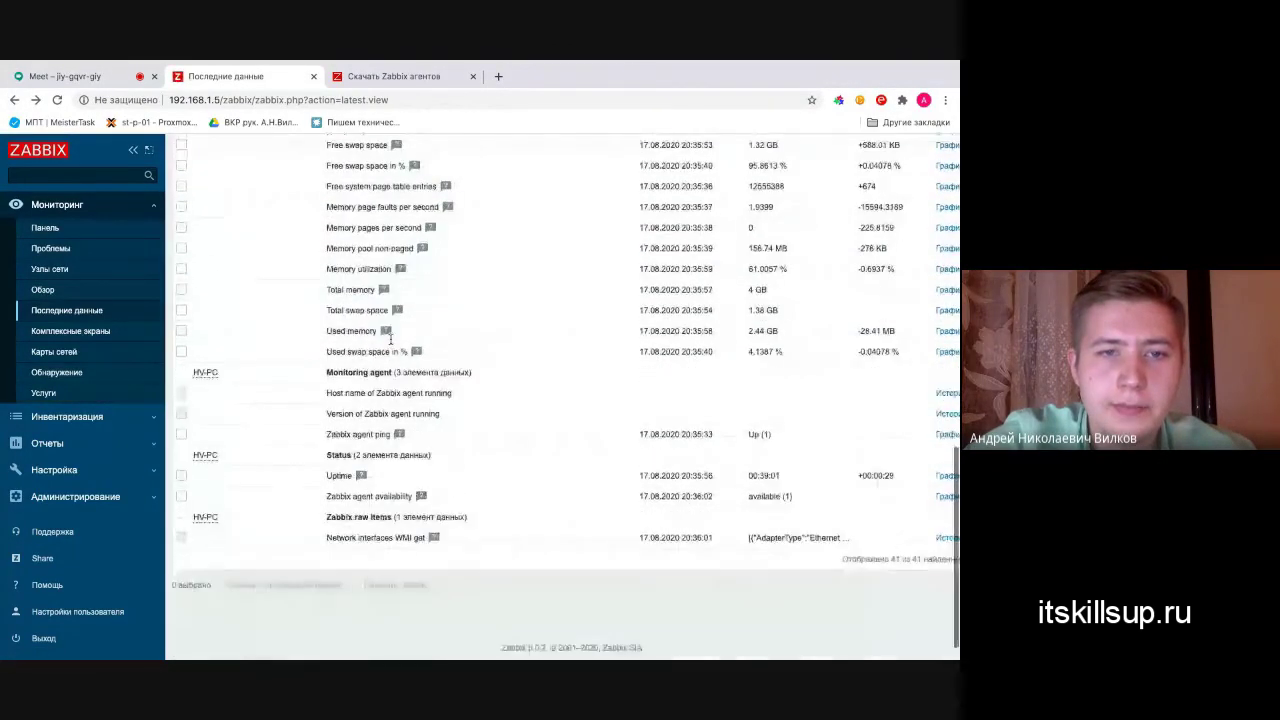
scroll(520, 398, "up", 8)
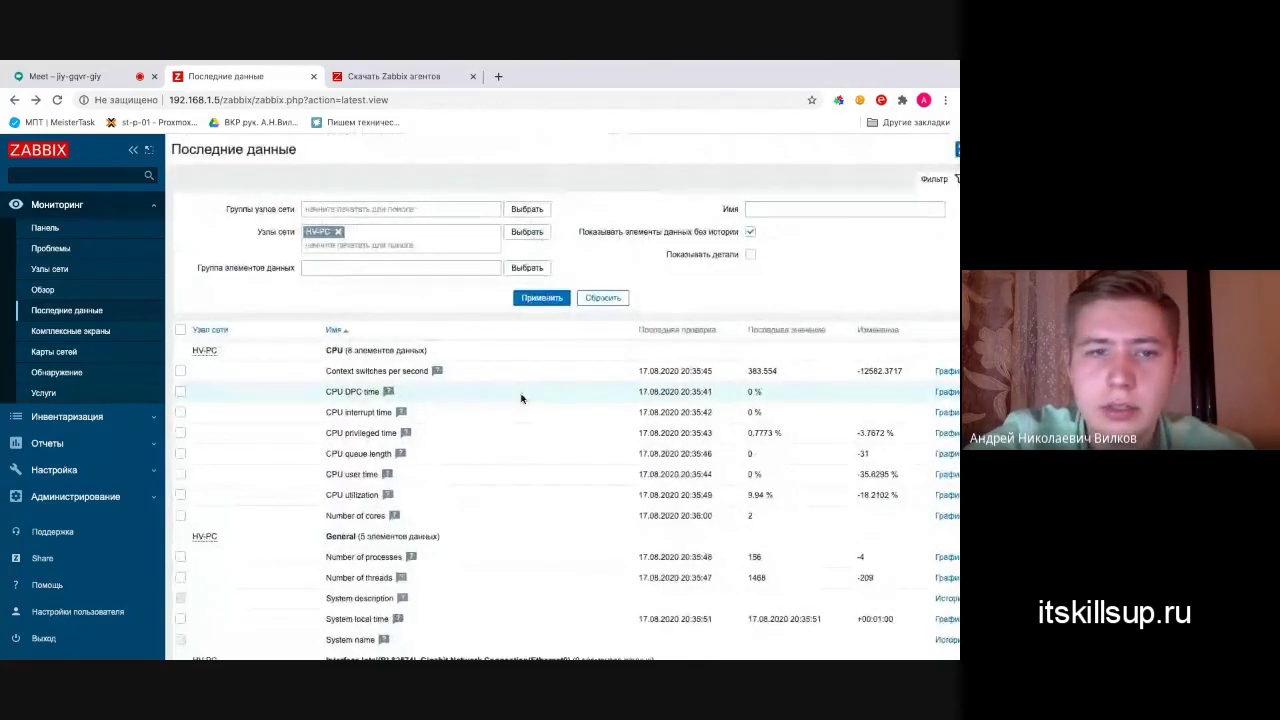
scroll(520, 398, "right", 1)
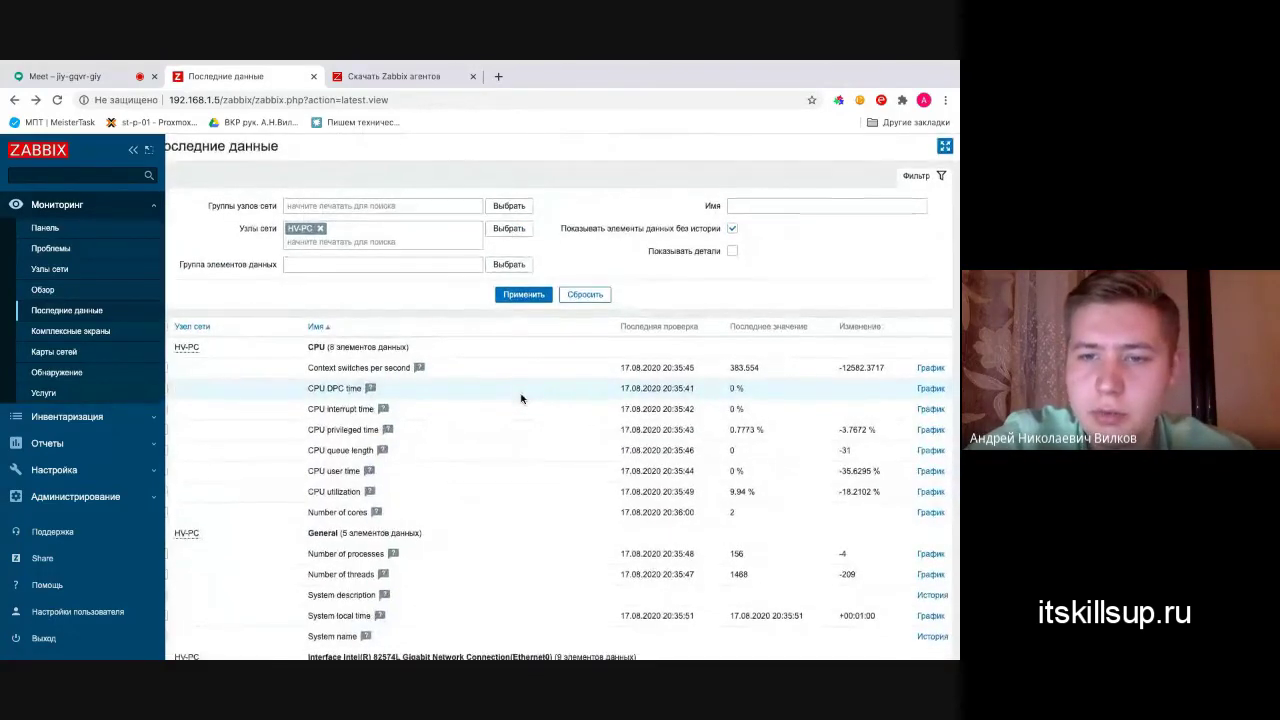
scroll(520, 398, "down", 3)
scroll(520, 398, "left", 1)
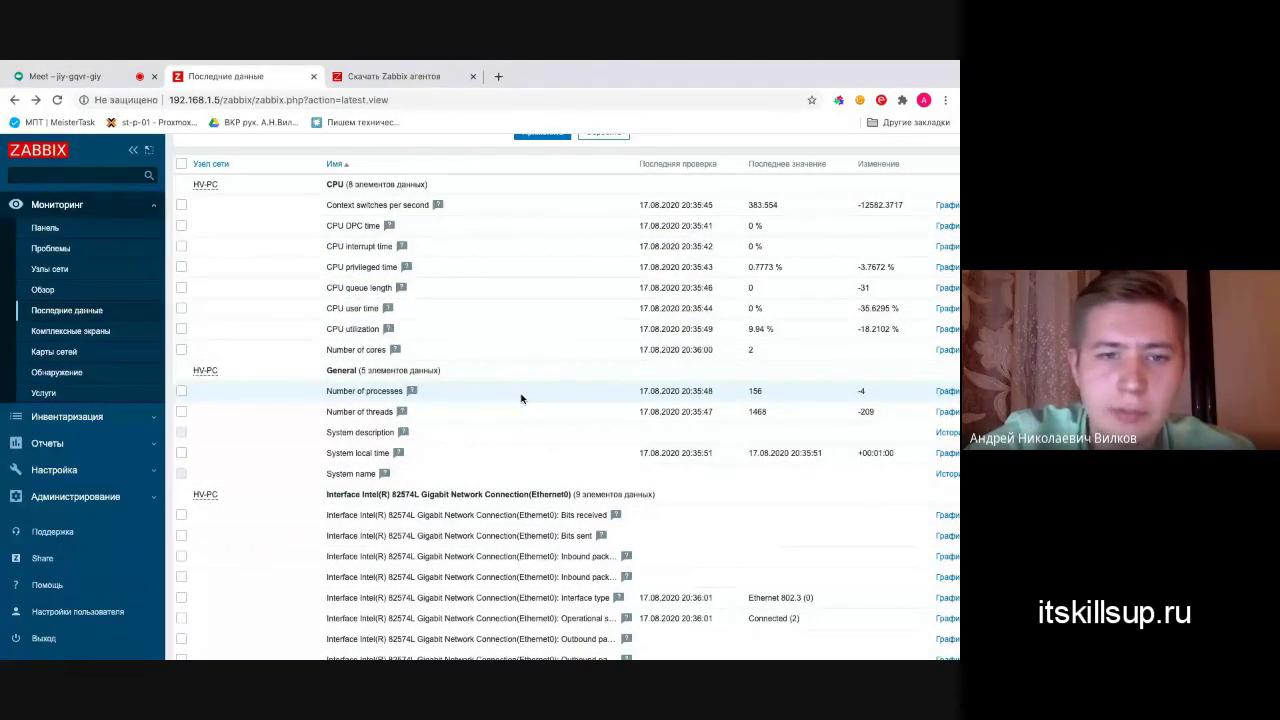
scroll(520, 398, "down", 3)
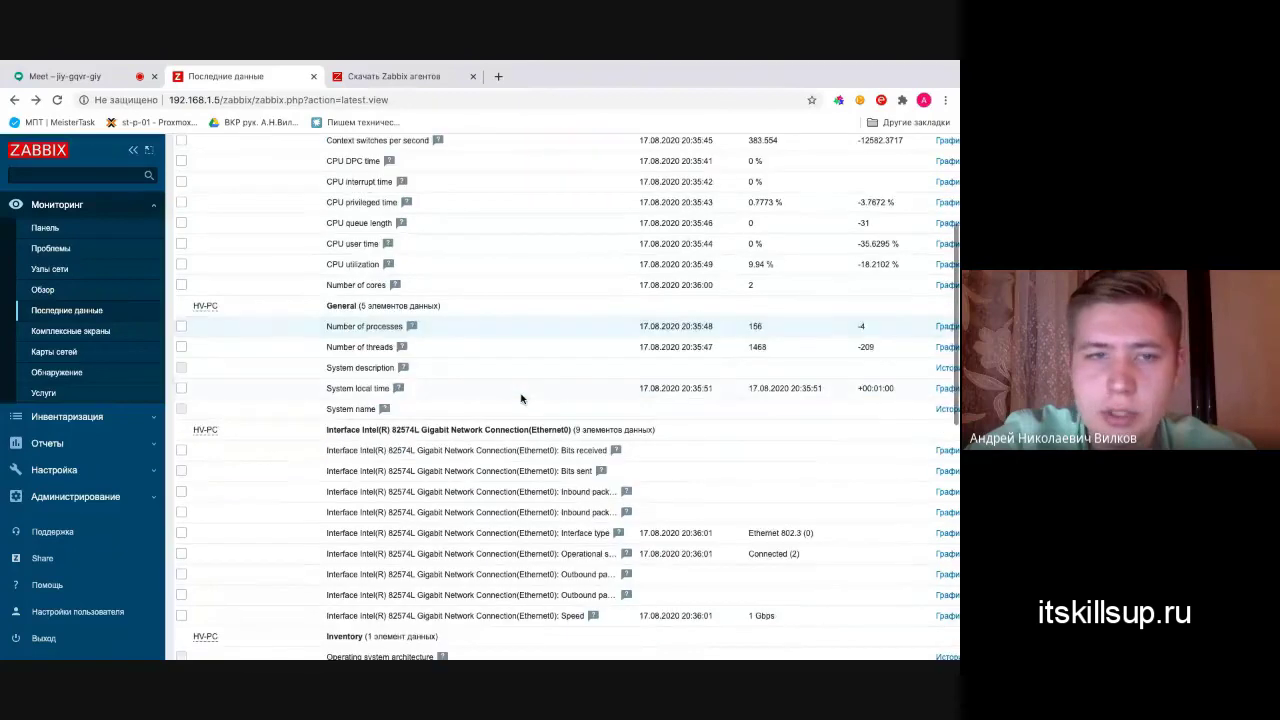
- Open the Zabbix 5.0 LTS manual from the Zabbix website's documentation page and switch its language to Russian
left_click(390, 77)
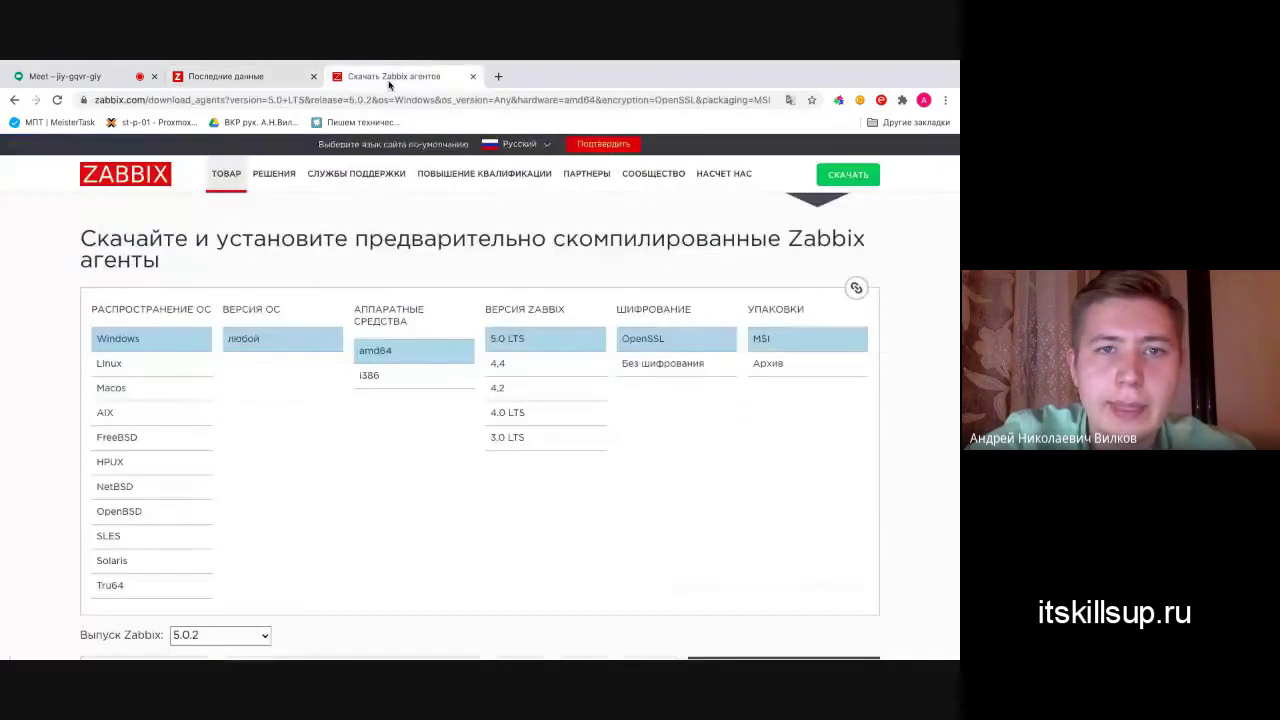
scroll(475, 236, "up", 3)
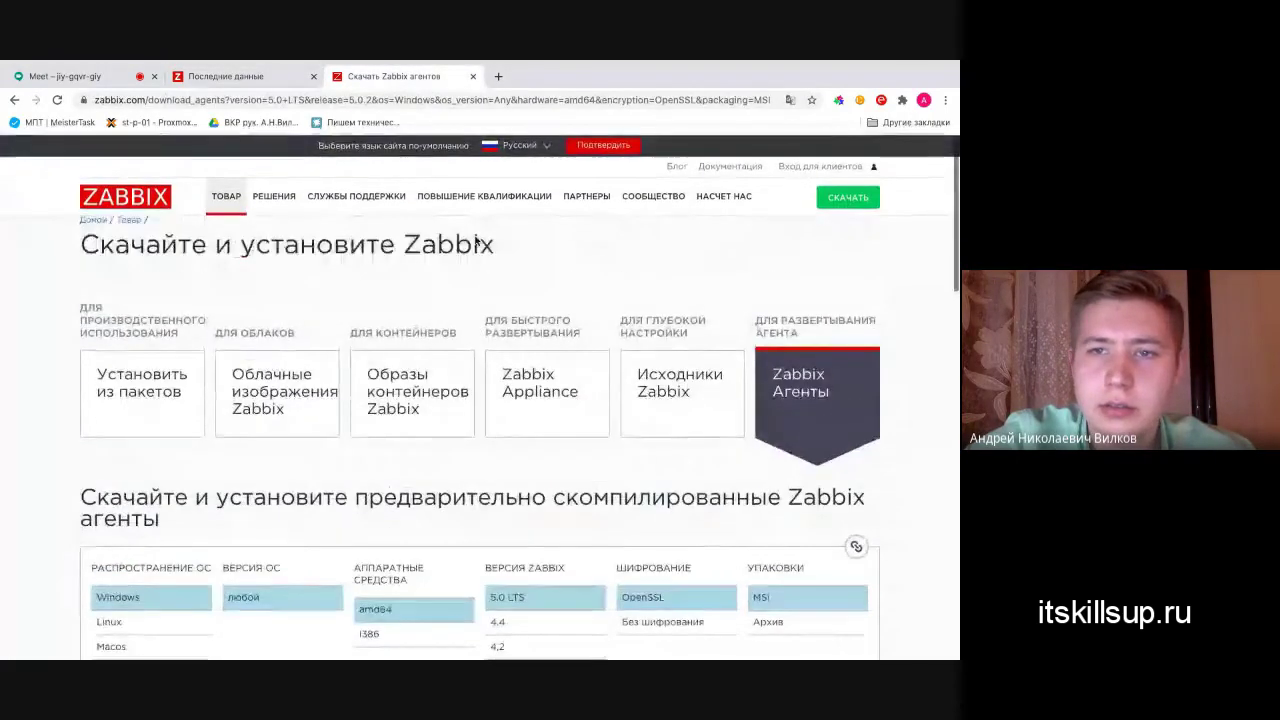
left_click(738, 168)
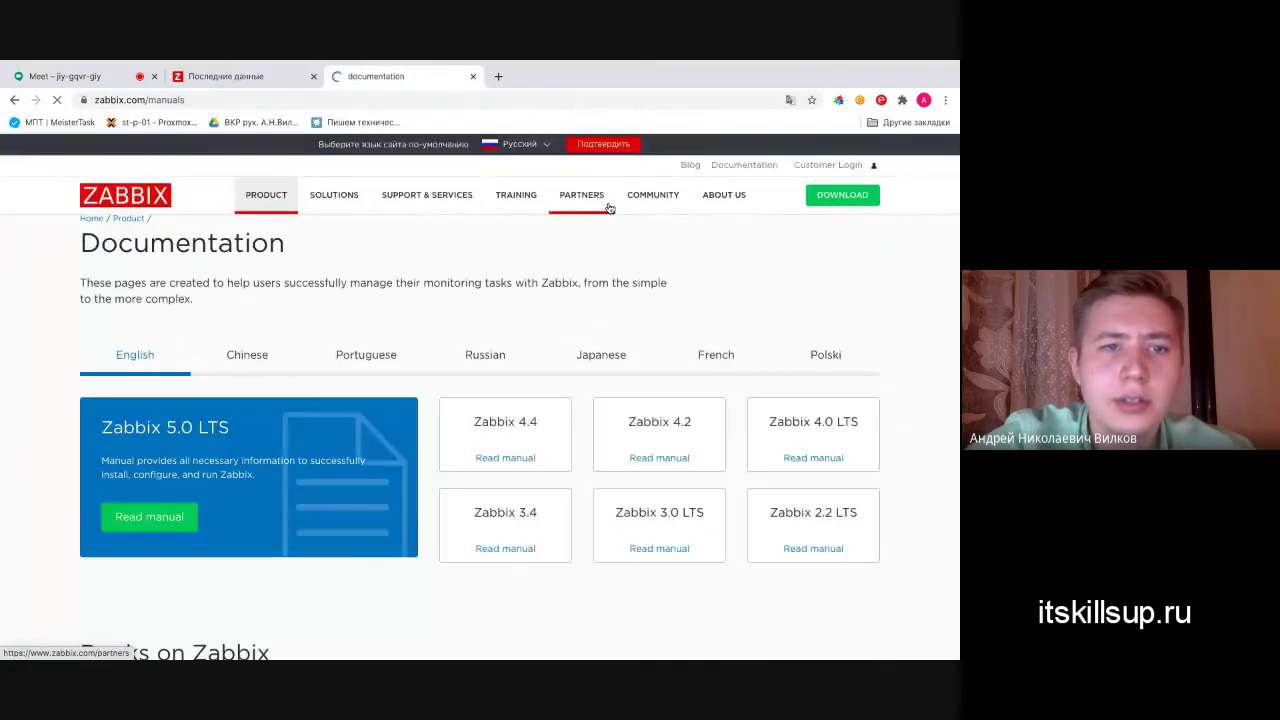
left_click(142, 520)
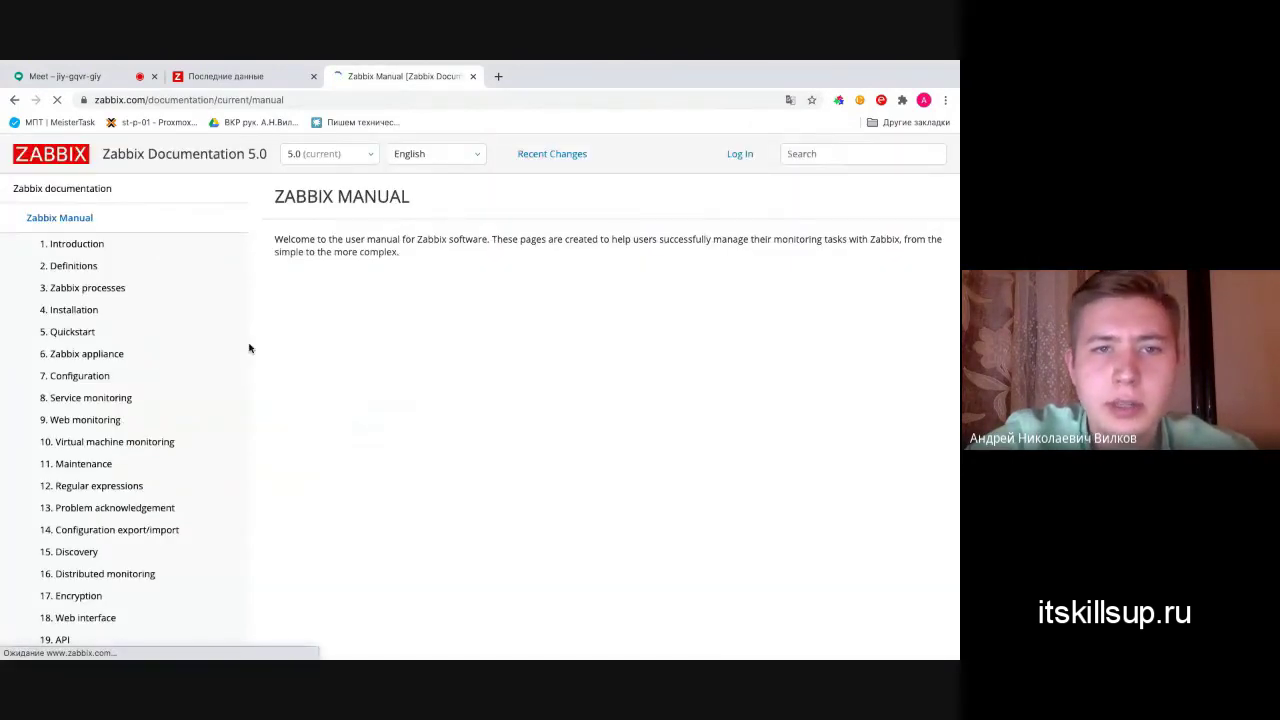
left_click(457, 160)
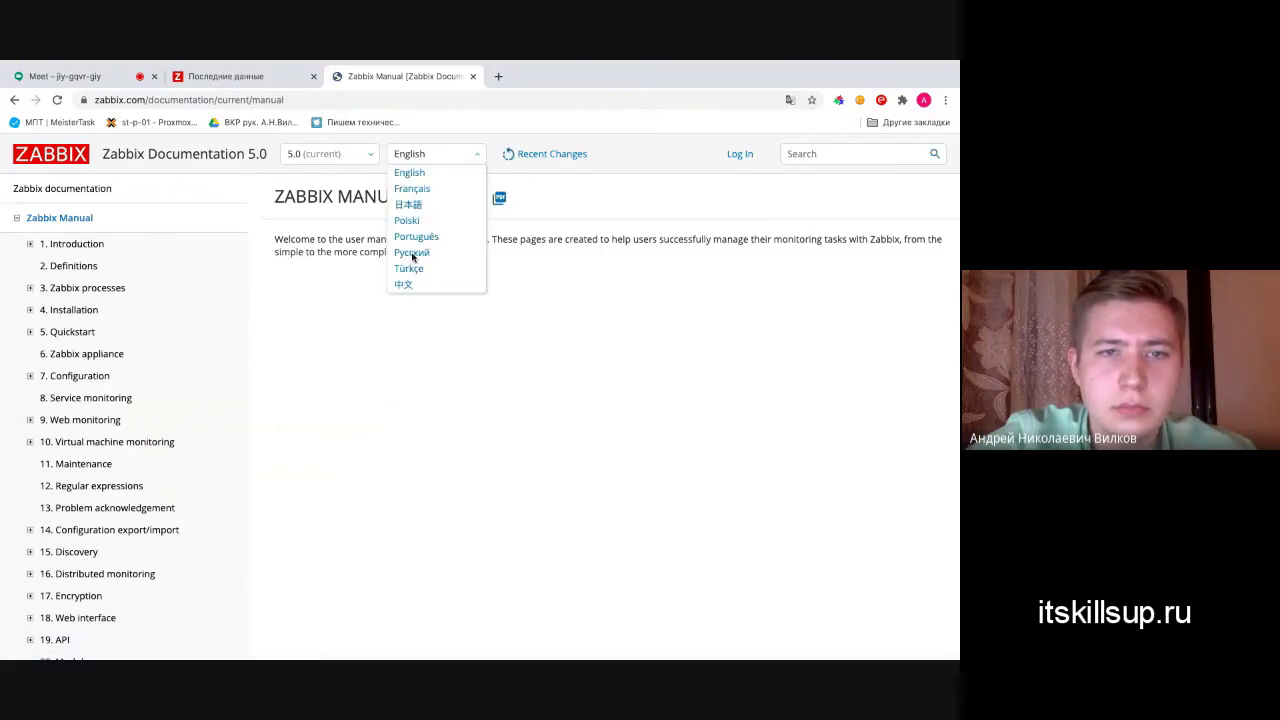
left_click(412, 254)
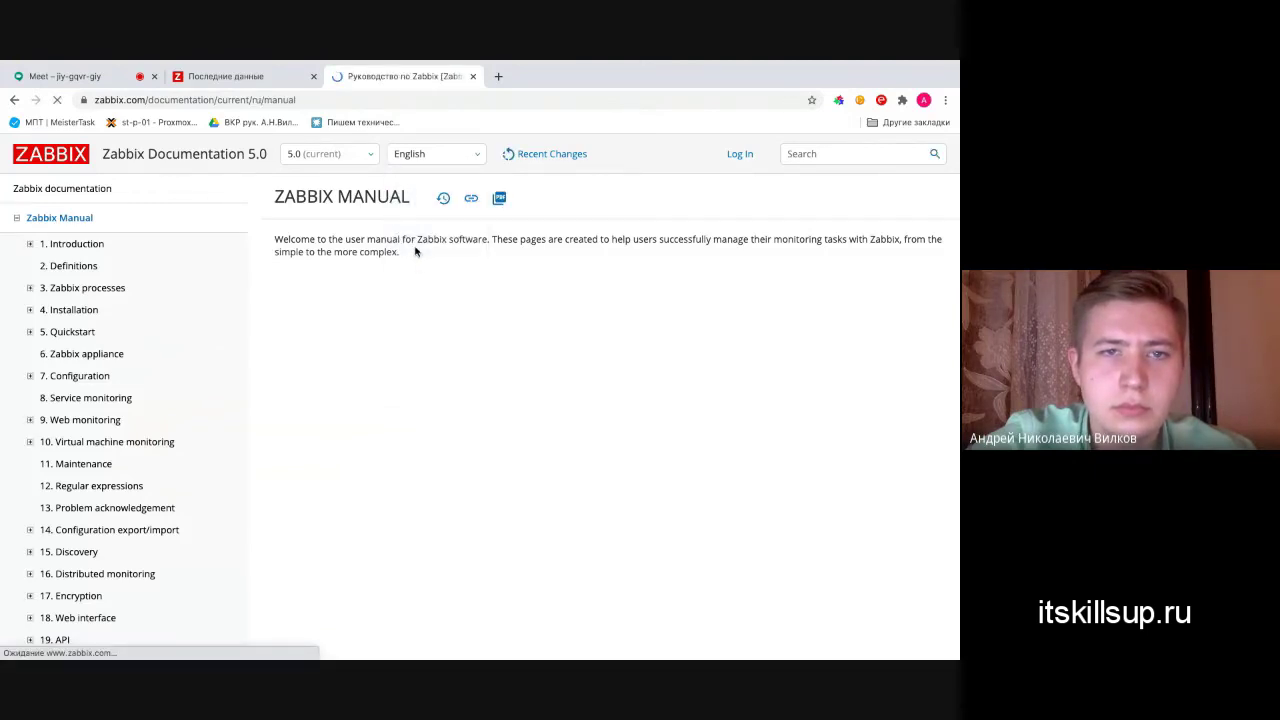
- Look through the chapter list of the Russian Zabbix manual and return to the latest data of HV-PC
scroll(300, 420, "down", 3)
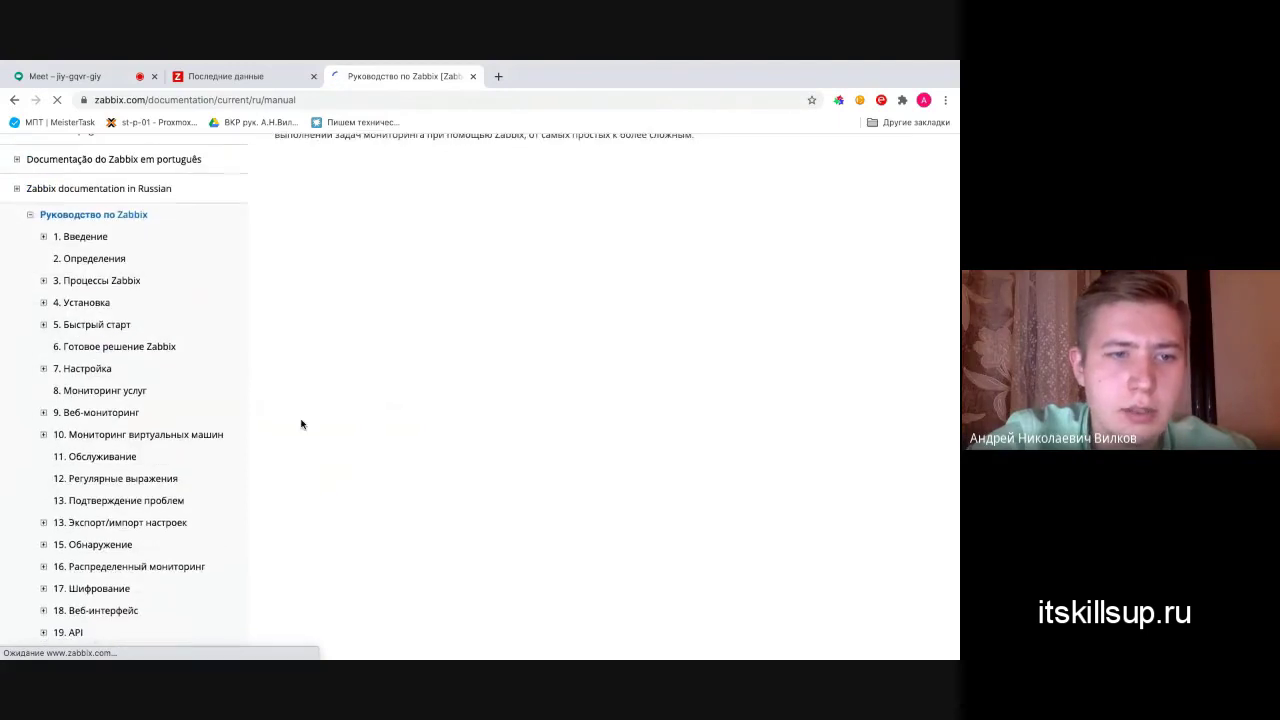
scroll(301, 359, "up", 1)
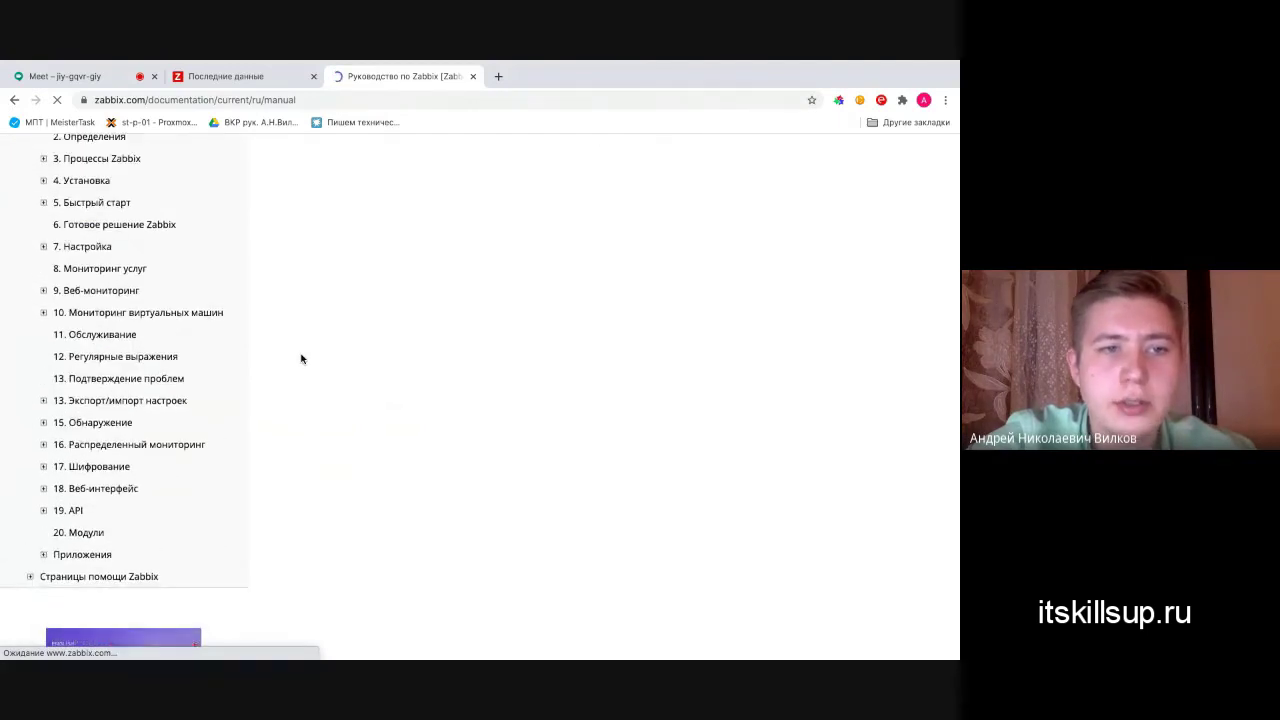
scroll(301, 359, "up", 1)
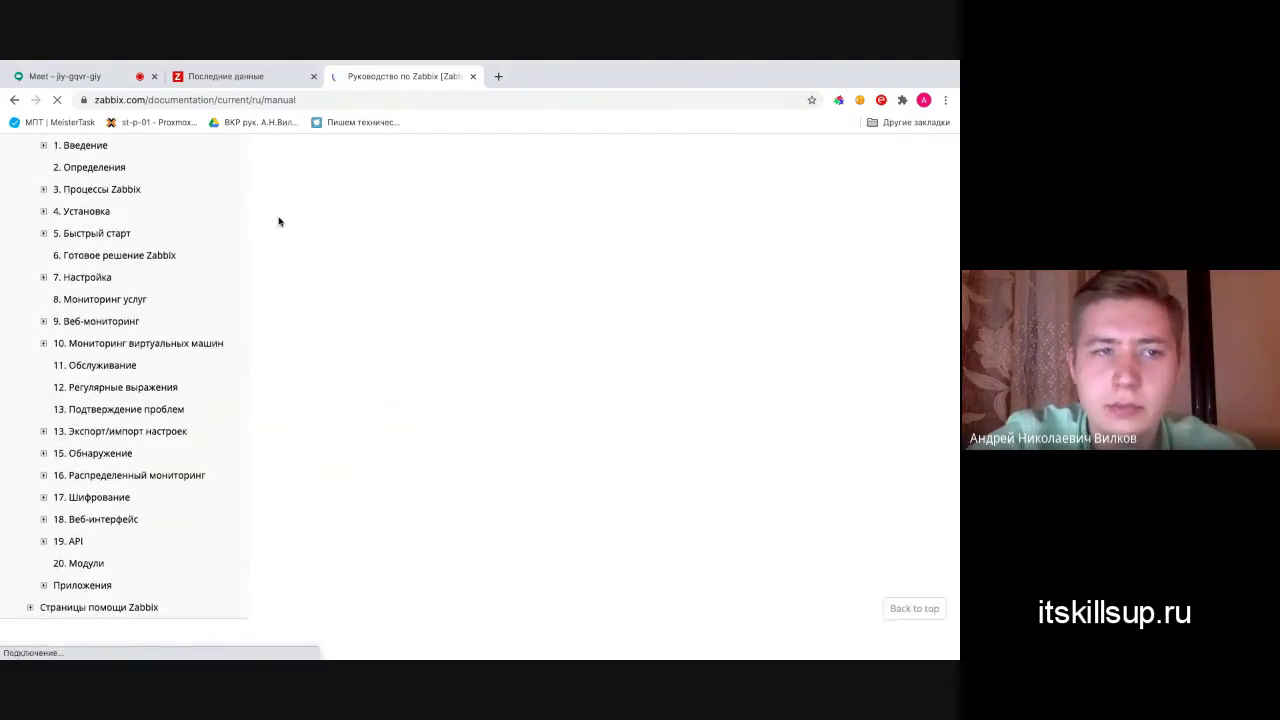
left_click(245, 80)
scroll(491, 326, "up", 5)
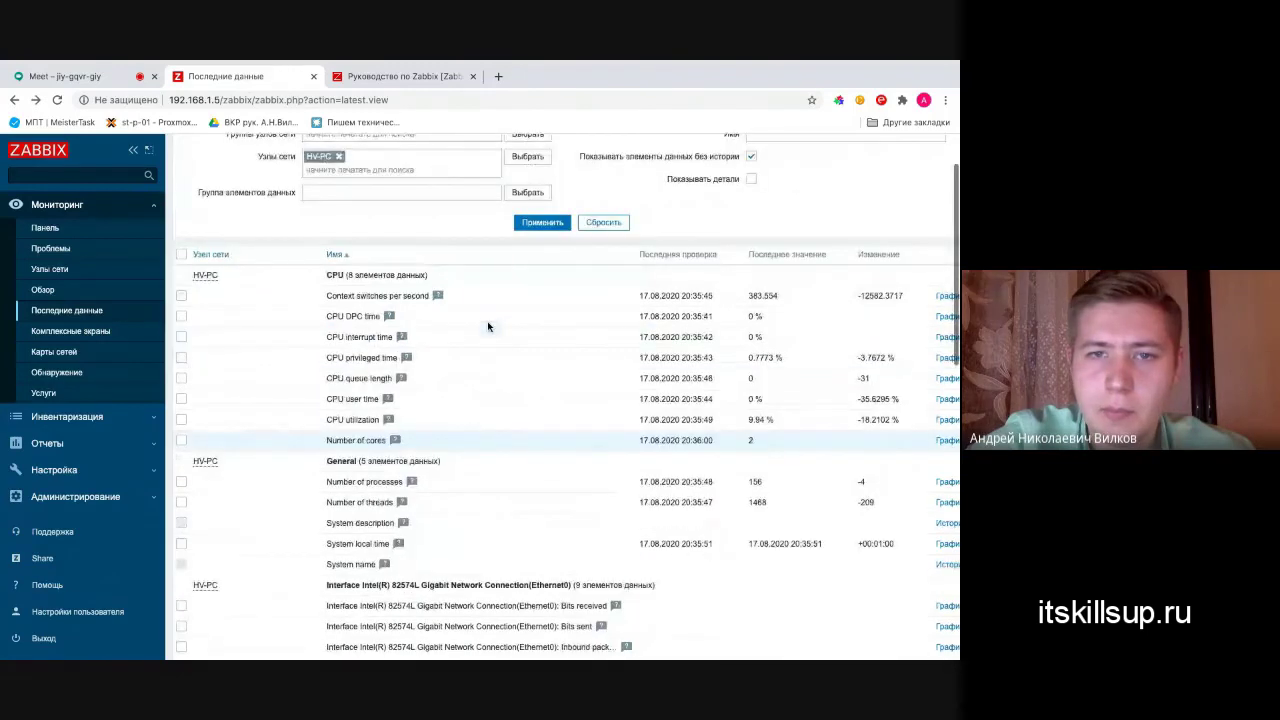